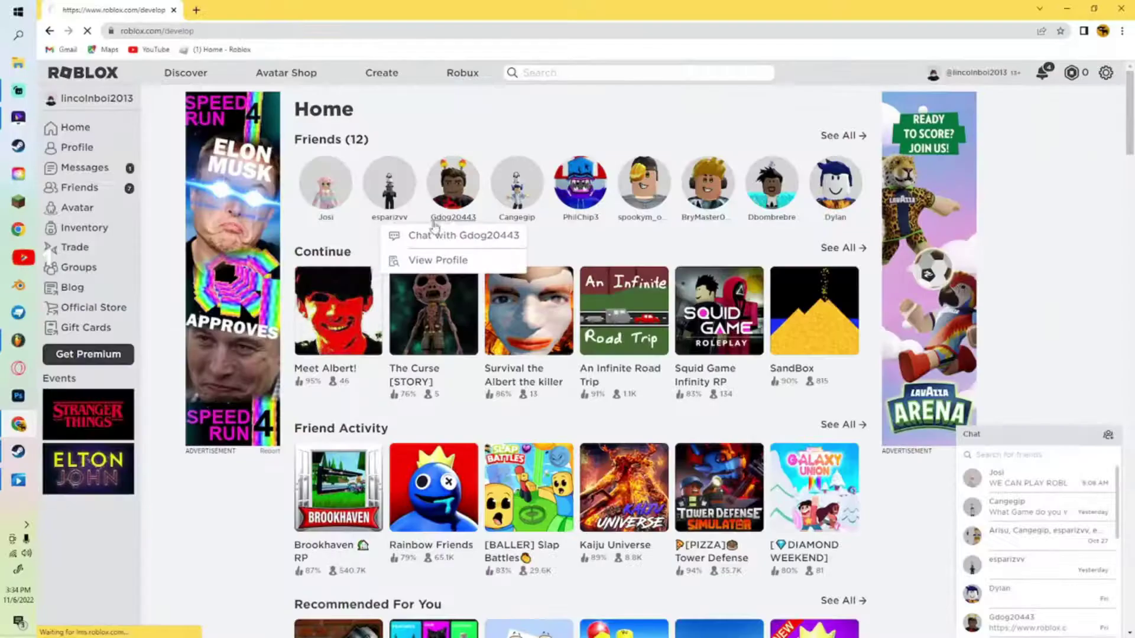
View the Experiences list among your own creations on the Roblox Create page
left_click(572, 207)
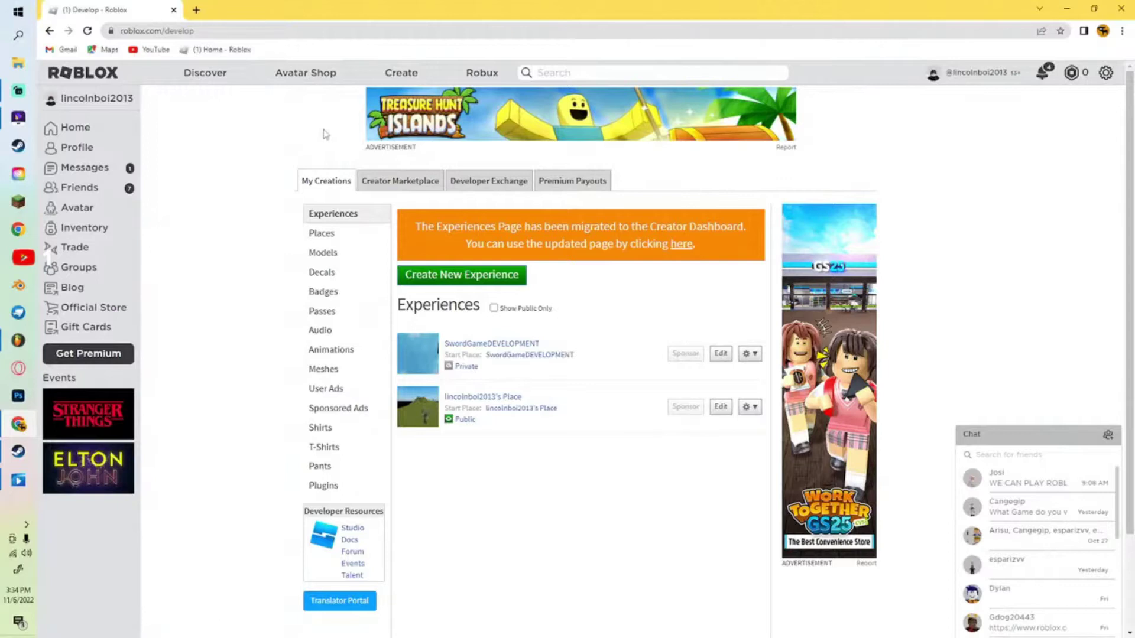
left_click(343, 221)
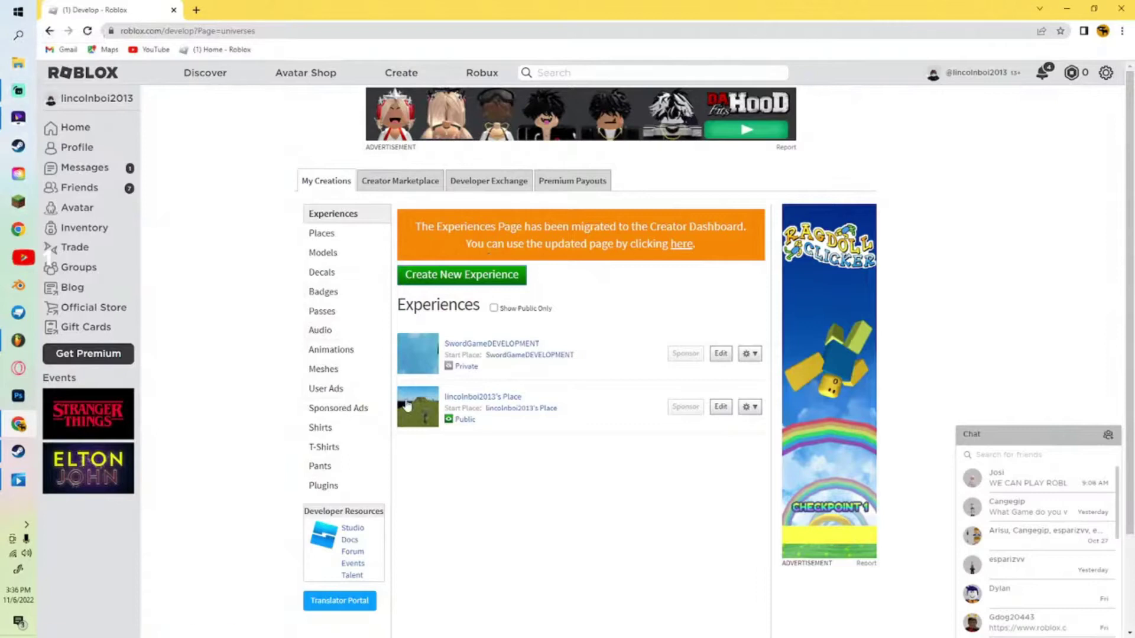
Switch from the browser to Roblox Studio and open the public place listed under My Games
left_click(1068, 7)
left_click(1101, 12)
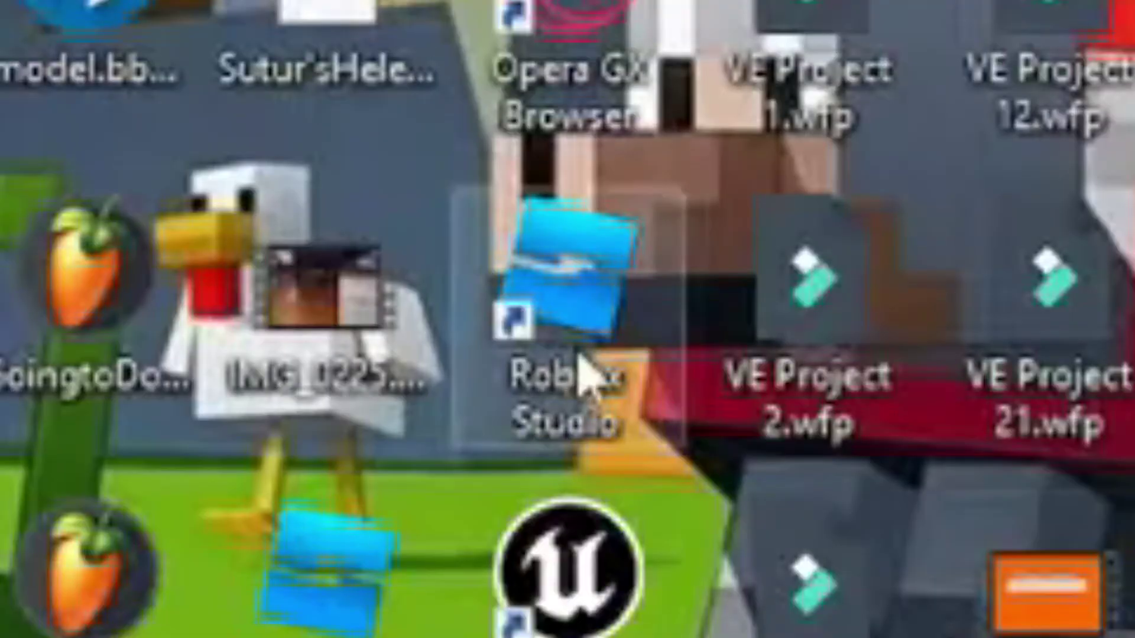
left_click(243, 497)
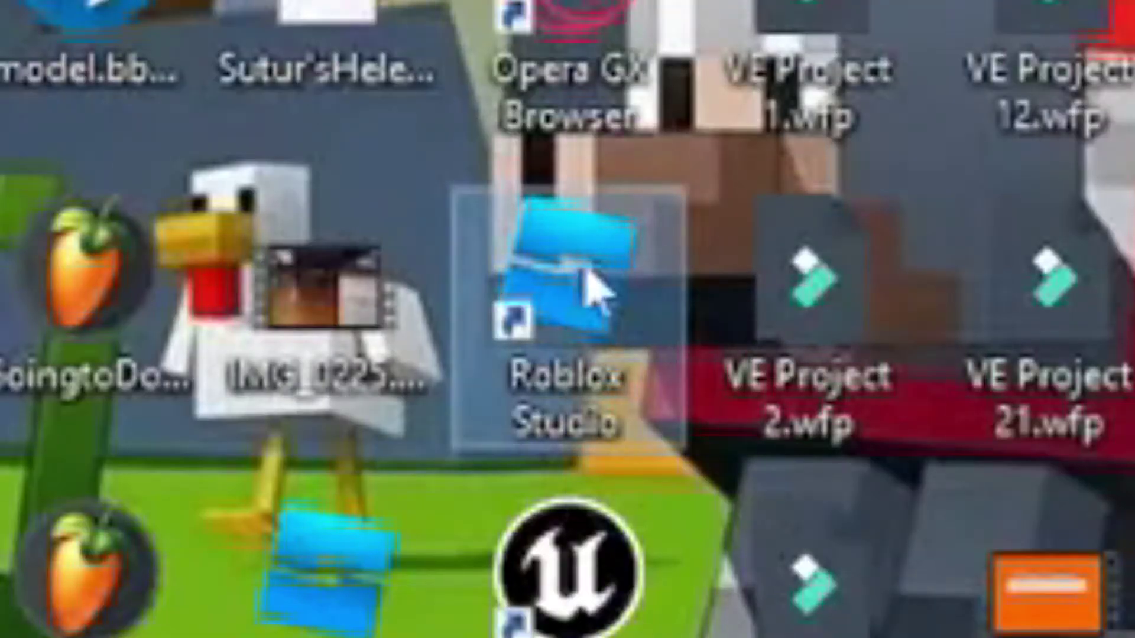
double_click(403, 357)
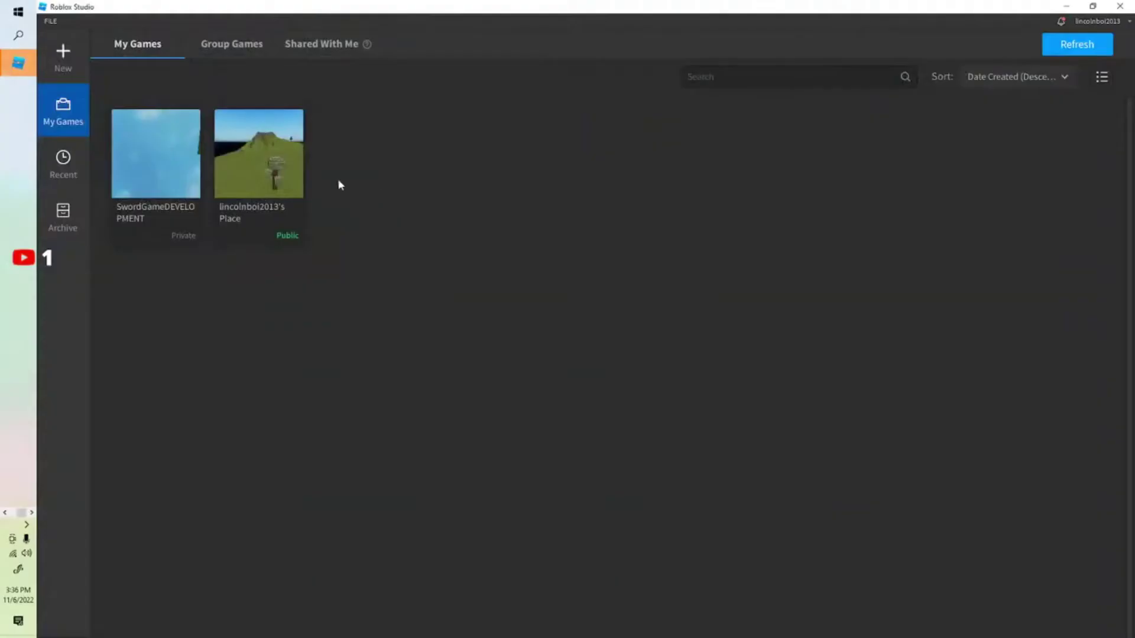
left_click(258, 183)
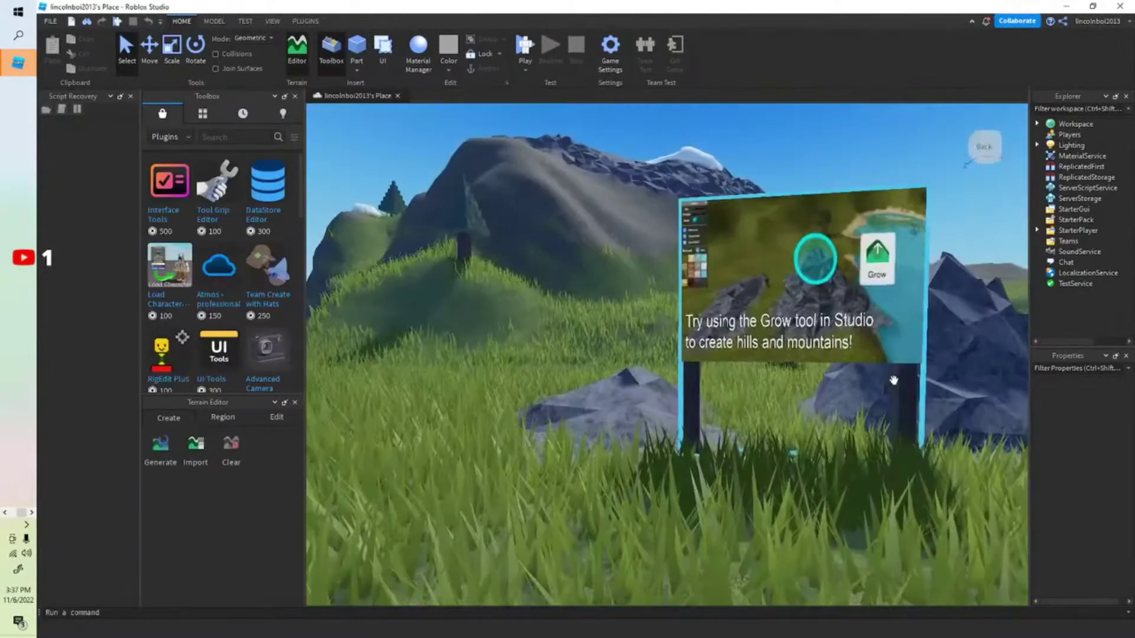
Examine the Terrain Editor's Generate settings, its Region section and its Edit tools
key("d")
key("s")
right_click_drag(895, 386, 895, 386)
key("w")
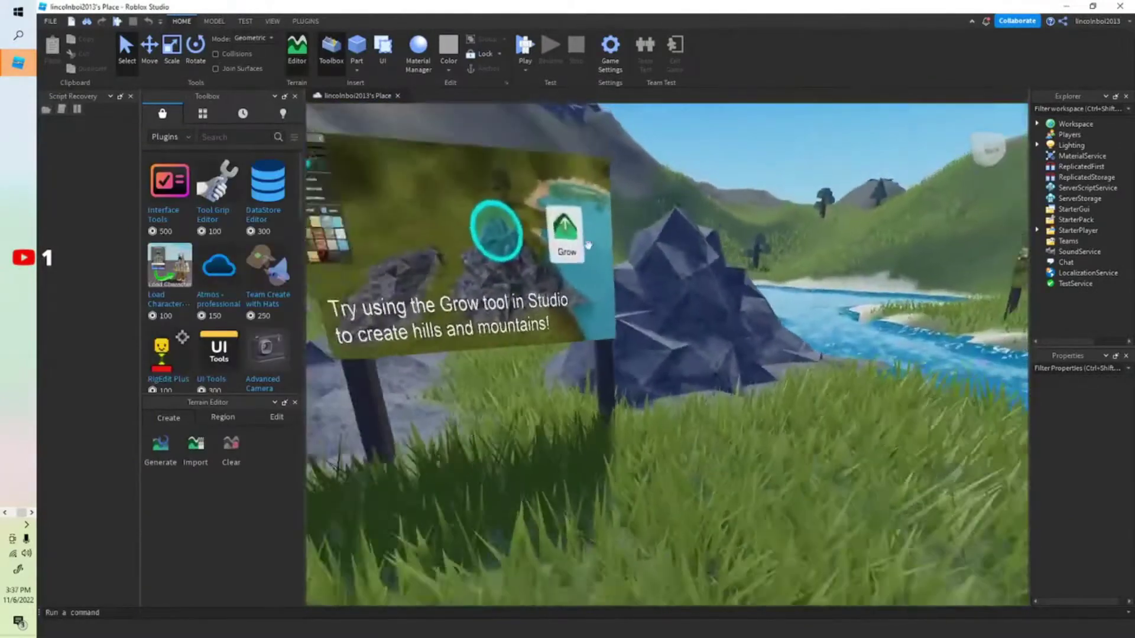
left_click(299, 63)
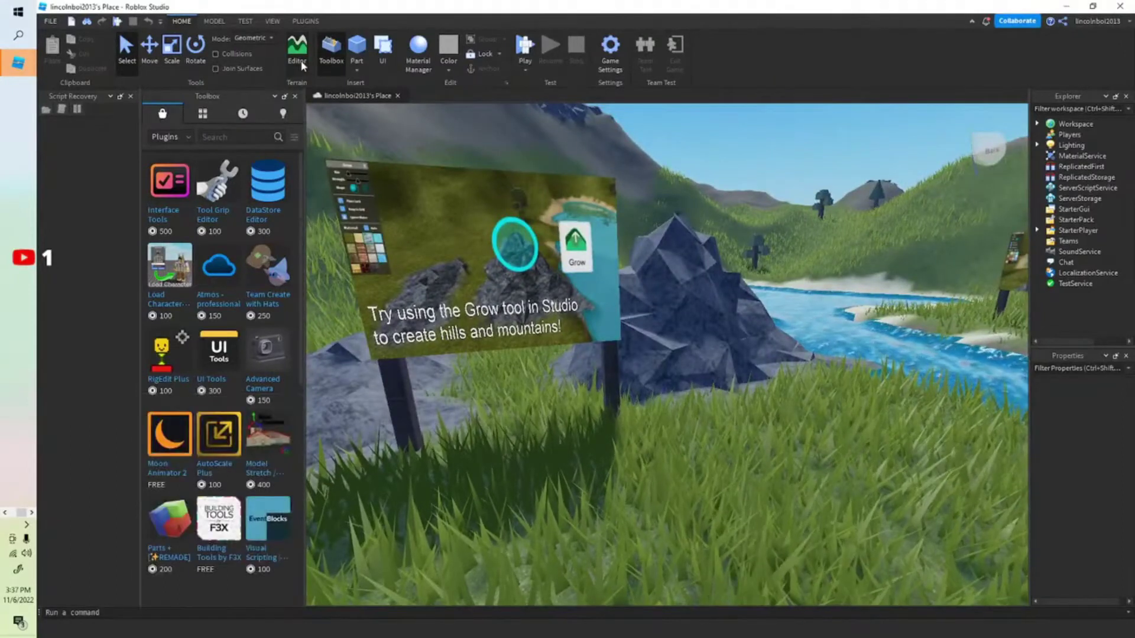
left_click(299, 64)
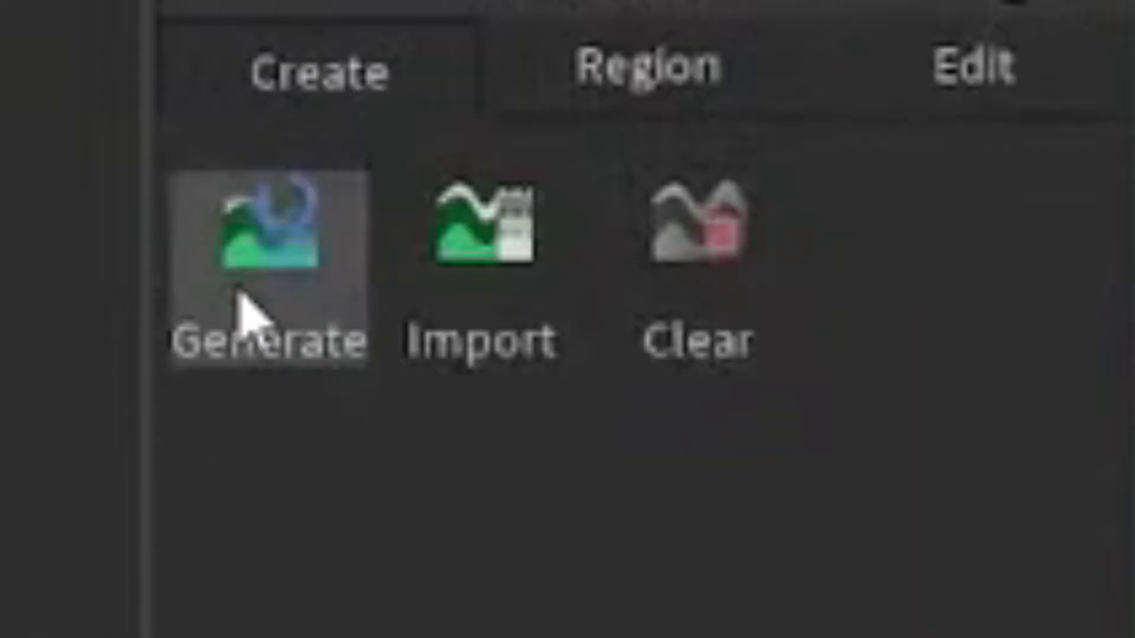
left_click(156, 456)
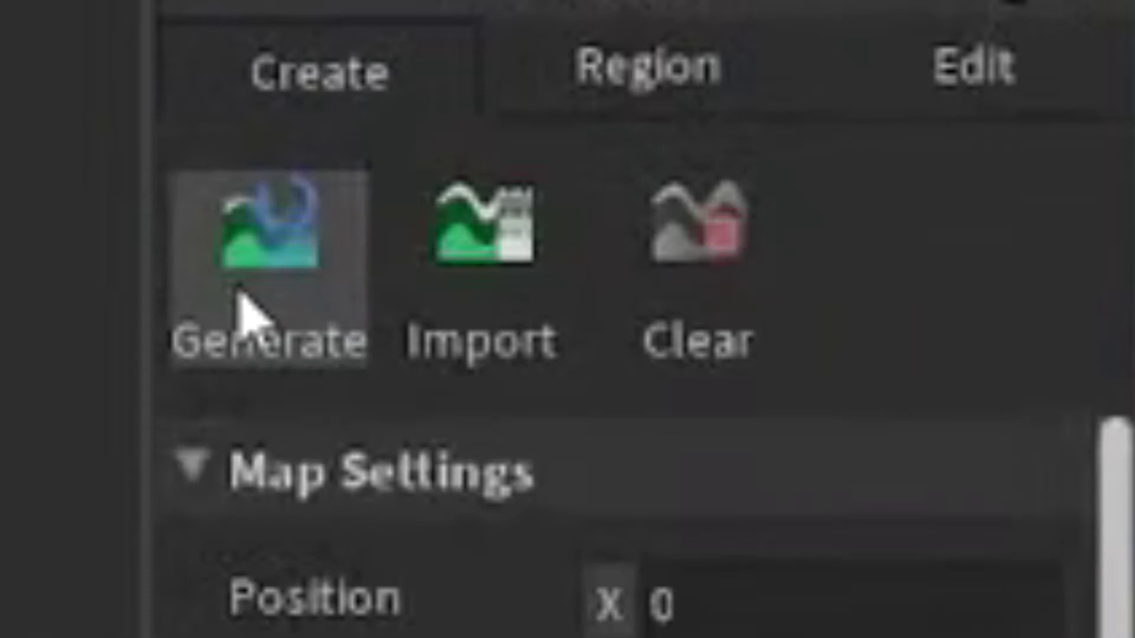
scroll(567, 532, "down", 3)
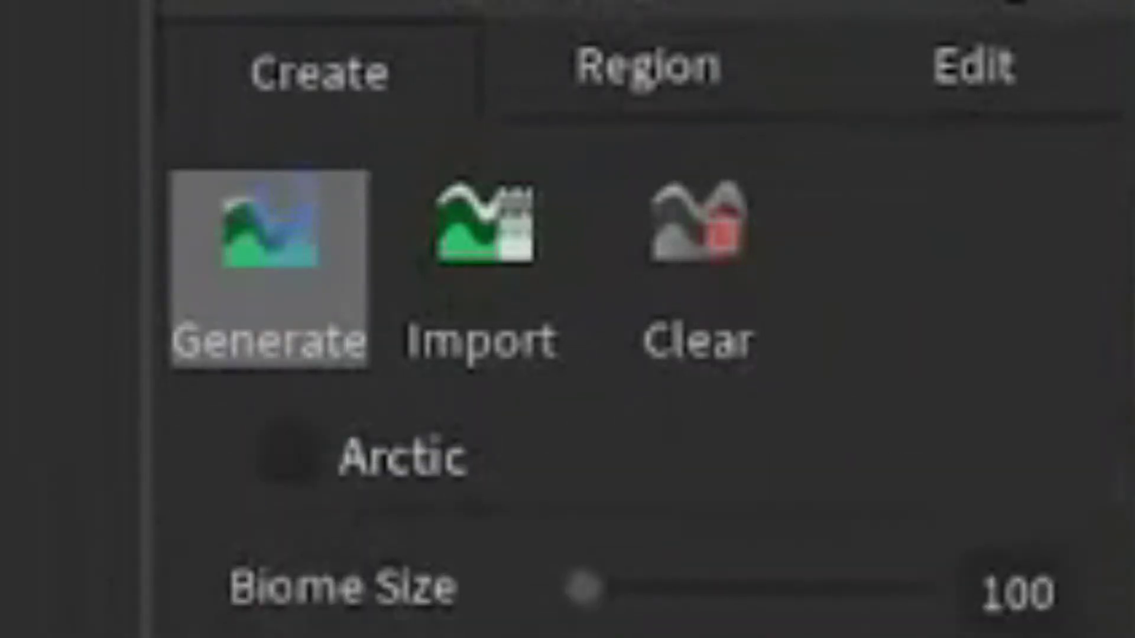
left_click(650, 74)
left_click(931, 77)
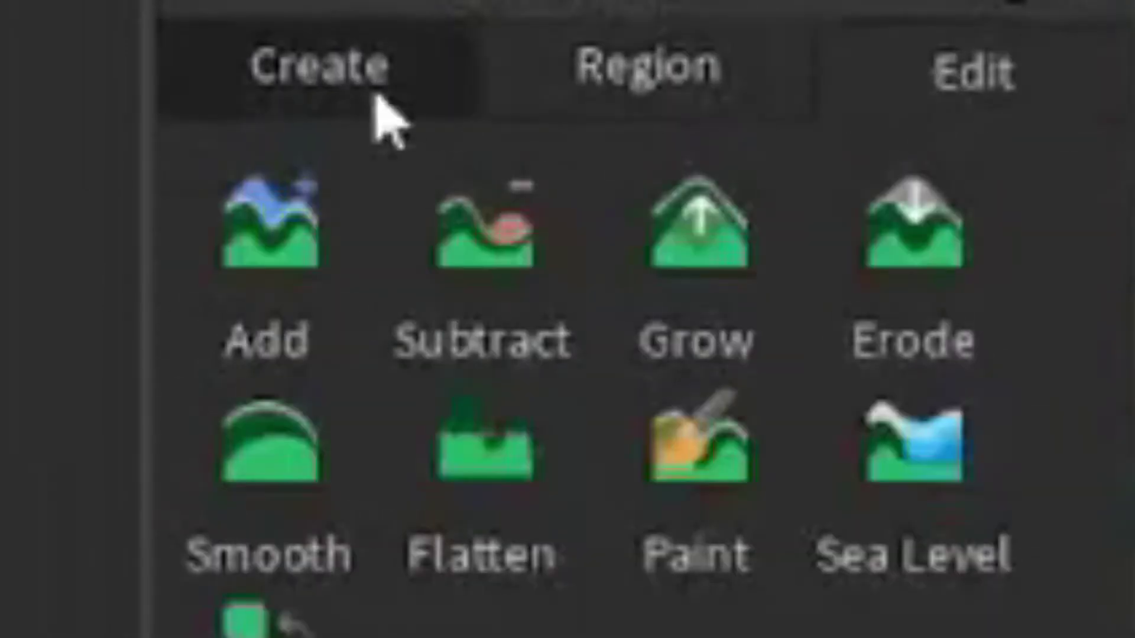
Activate the Erode brush of the Terrain Editor for the grassy riverbank area
left_click(780, 340)
right_click_drag(639, 519, 501, 429)
mouse_move(408, 375)
right_mouse_down()
mouse_move(469, 403)
mouse_move(452, 408)
mouse_move(583, 359)
mouse_move(579, 347)
right_mouse_up()
key("w")
right_click_drag(421, 452, 461, 401)
key("s")
key("w")
scroll(462, 402, "up", 8)
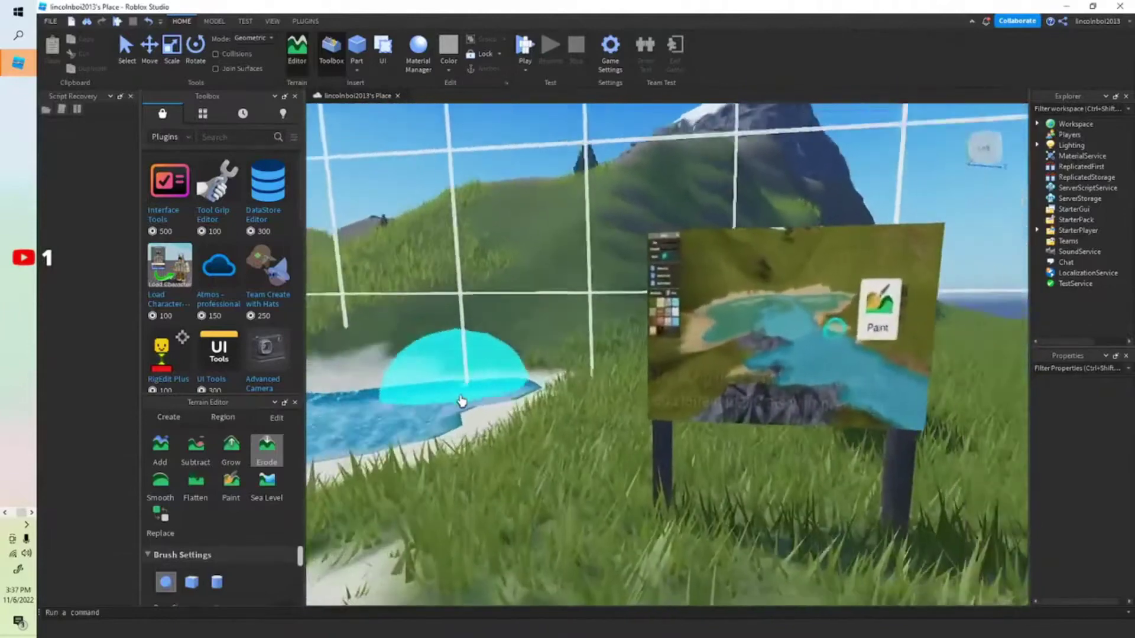
right_click_drag(462, 401, 462, 402)
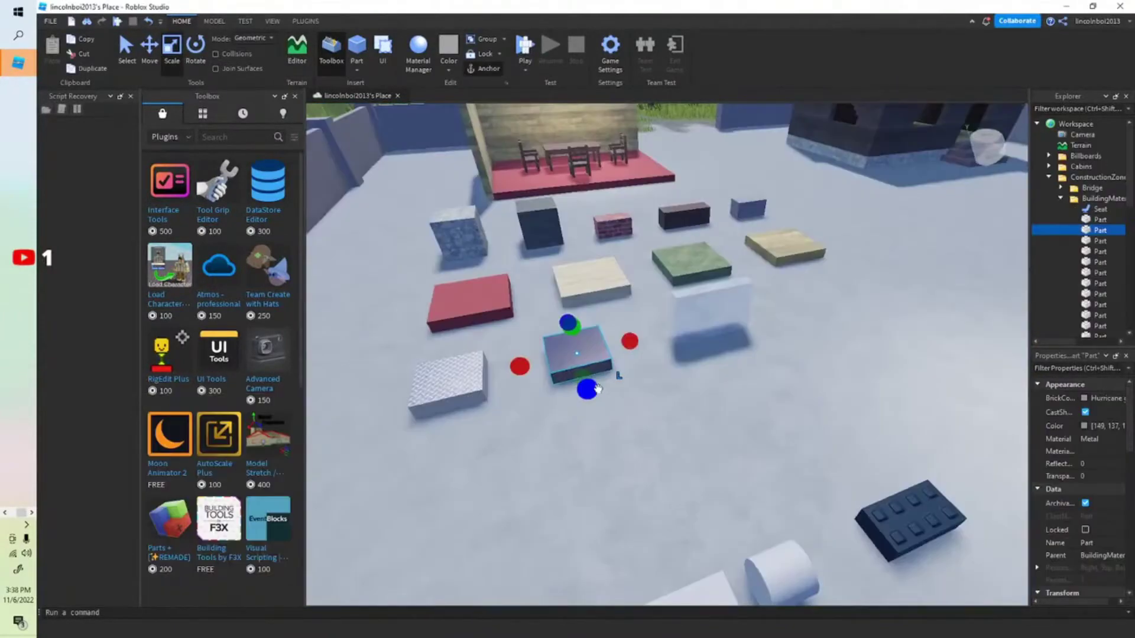
Stretch the grey metal part among the building materials into a long slab reaching the white block
key("s")
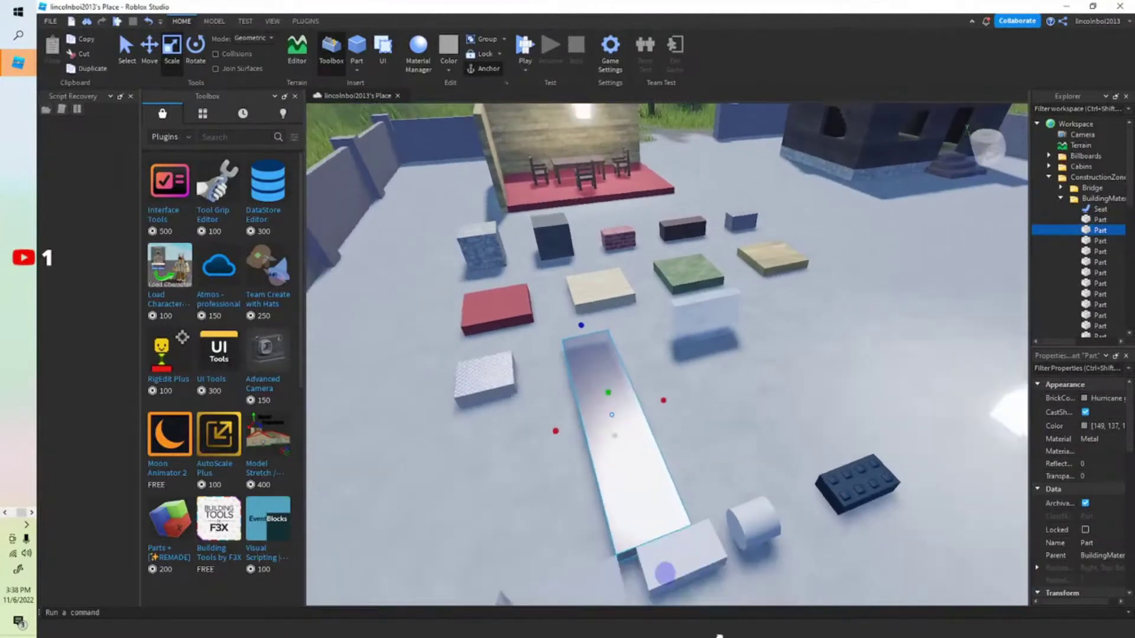
left_click_drag(1049, 283, 1048, 282)
key("d")
right_click_drag(760, 400, 752, 396)
key("s")
Scale the glowing neon part in the wood-walled room taller and wider
key("w")
key("w")
key("w")
right_click_drag(805, 355, 804, 362)
key("s")
left_click_drag(669, 22, 669, 22)
key("s")
right_click_drag(743, 225, 746, 229)
key("w")
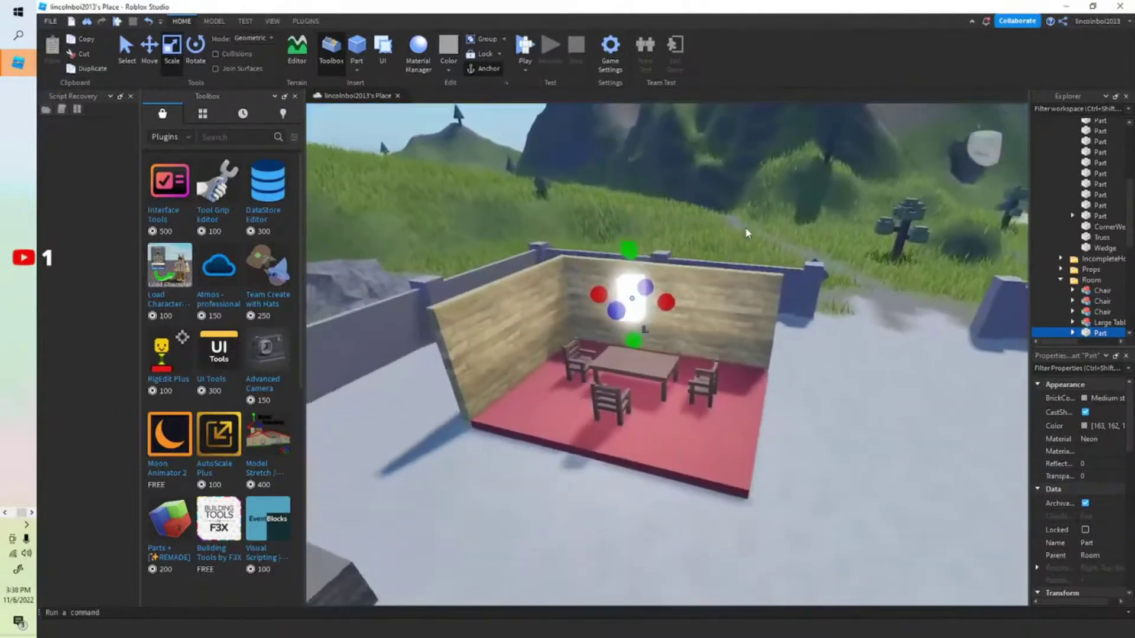
scroll(699, 241, "up", 2)
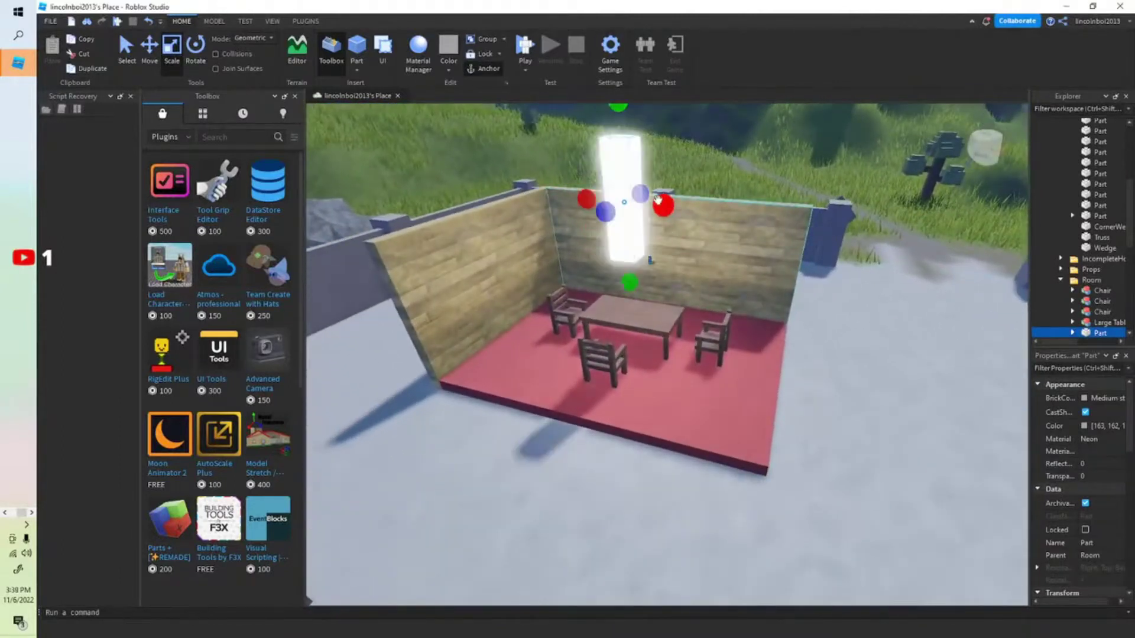
left_click_drag(660, 203, 780, 207)
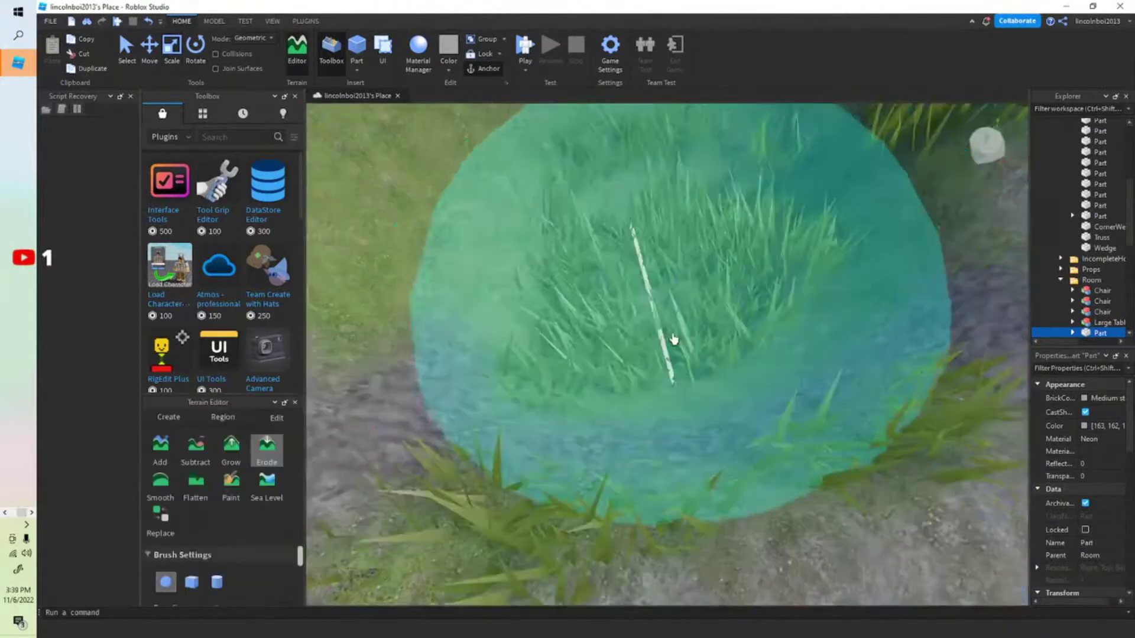
Erode a deep hole into the grassy ground beside the dirt path
mouse_move(673, 340)
left_mouse_down()
mouse_move(685, 416)
mouse_move(638, 347)
mouse_move(487, 433)
mouse_move(688, 444)
left_mouse_up()
scroll(689, 445, "down", 5)
right_click_drag(685, 569, 682, 286)
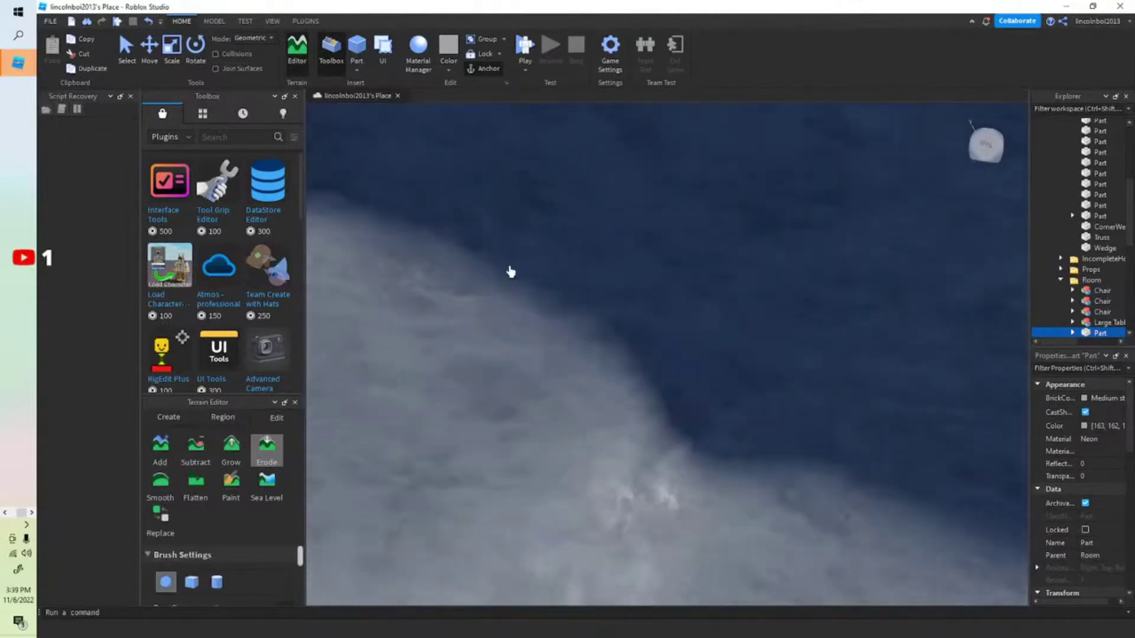
scroll(727, 455, "up", 5)
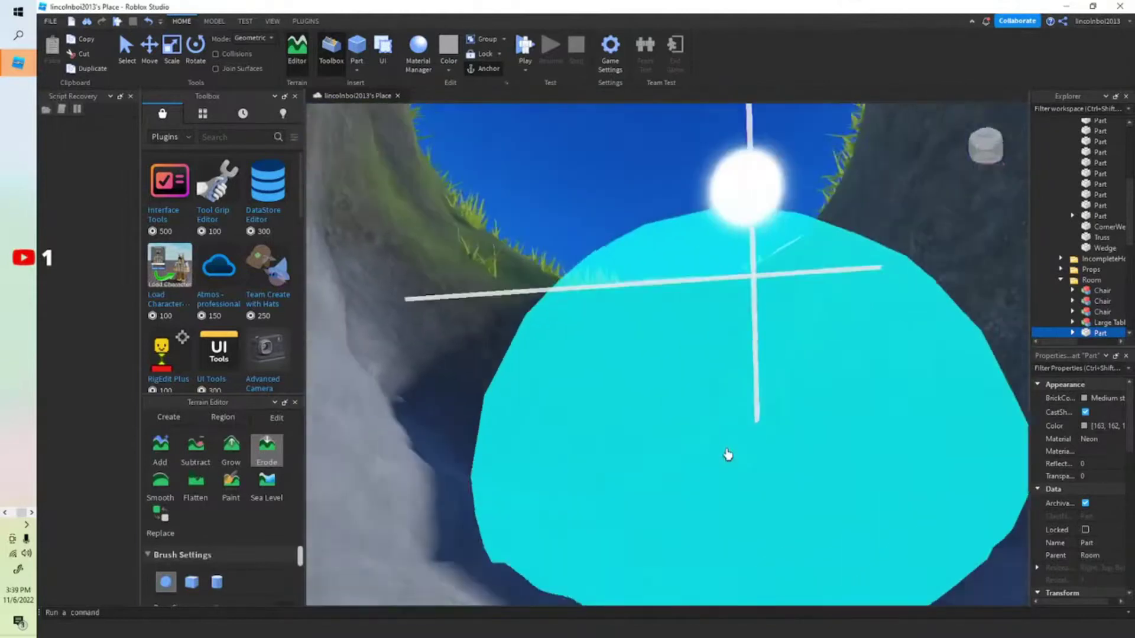
scroll(727, 455, "down", 5)
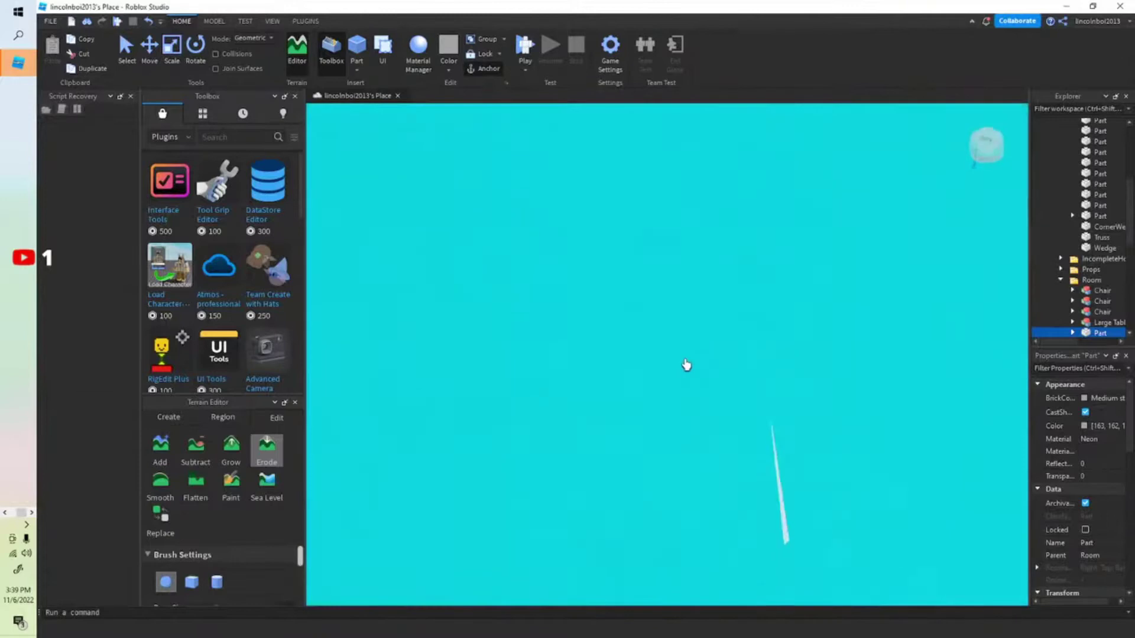
scroll(687, 355, "down", 4)
right_click_drag(689, 333, 680, 354)
scroll(680, 354, "down", 4)
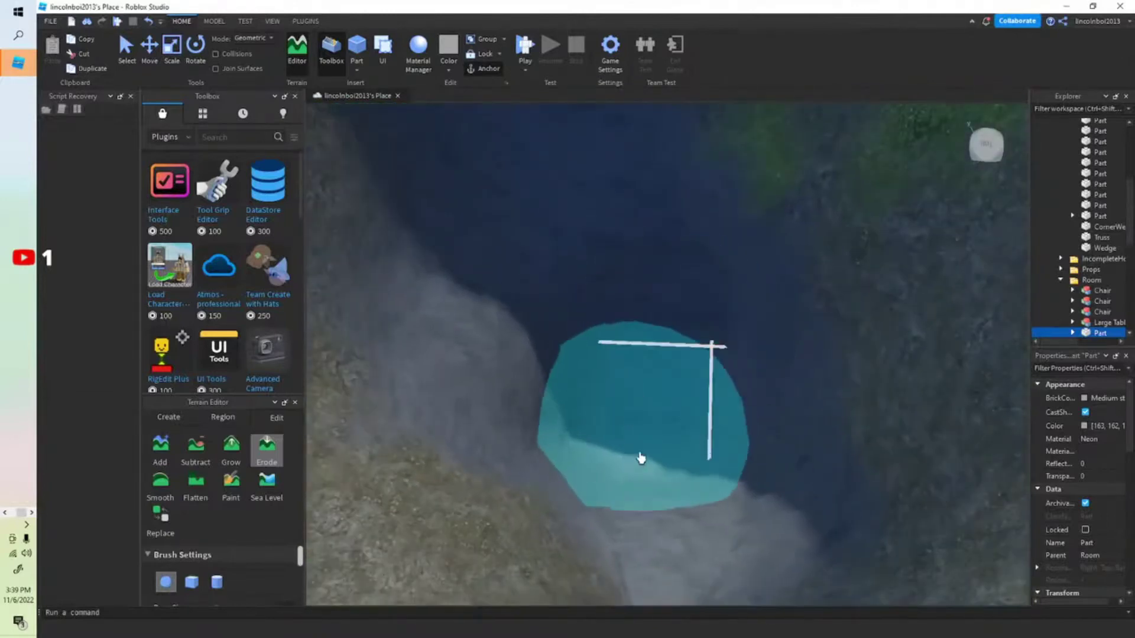
scroll(704, 456, "down", 6)
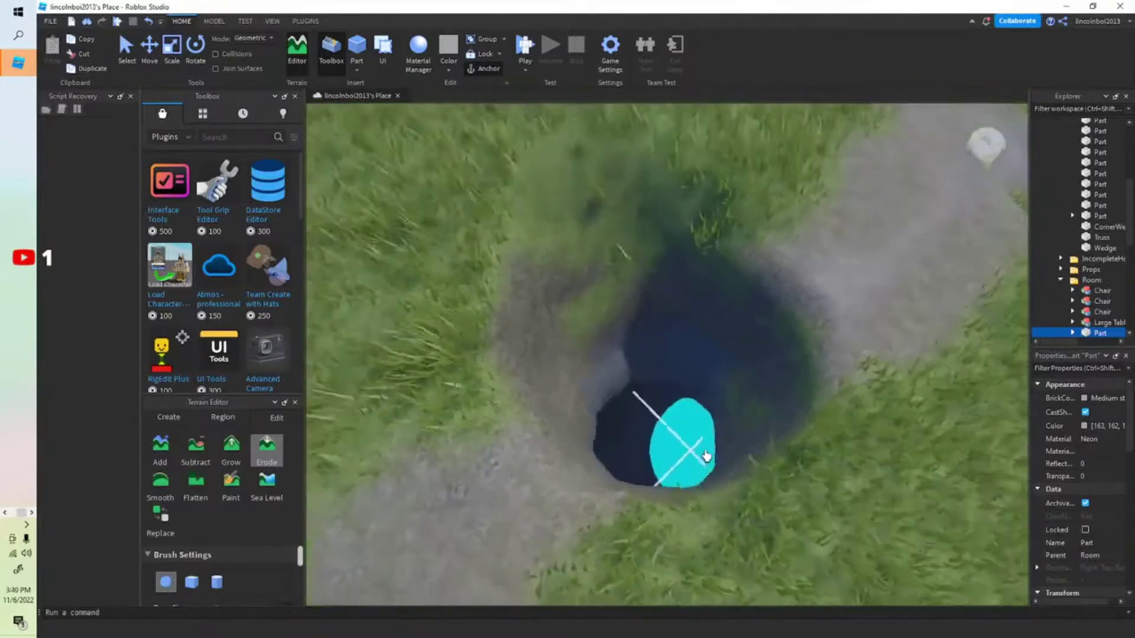
Erode the bottom of the hole until it breaks through the underside of the terrain
scroll(756, 539, "up", 8)
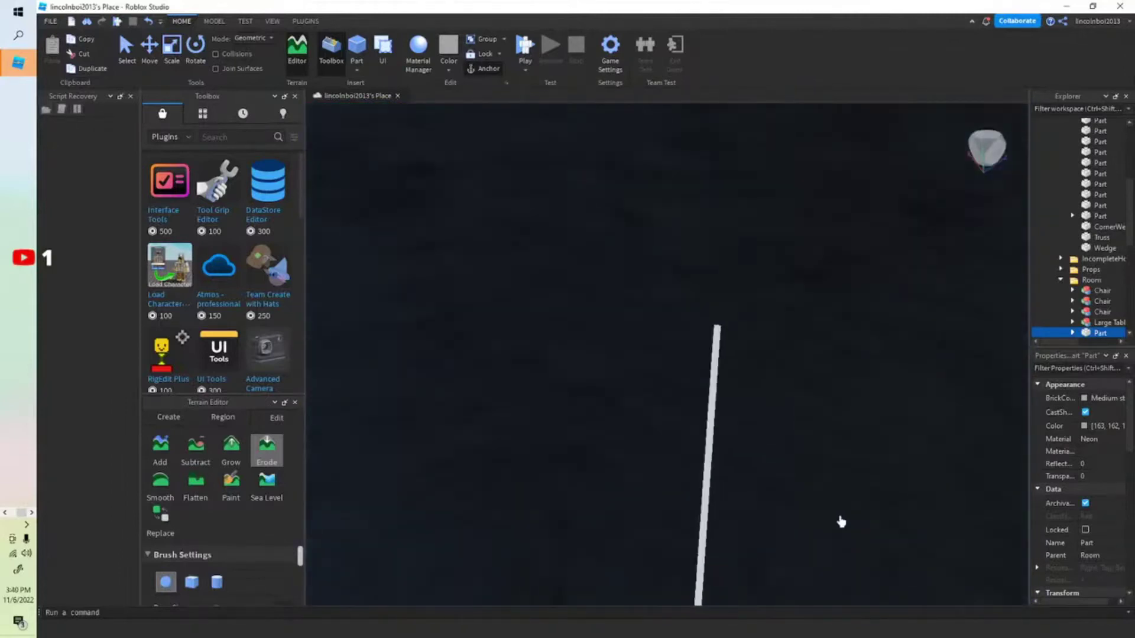
mouse_move(841, 522)
left_mouse_down()
mouse_move(785, 495)
mouse_move(856, 458)
mouse_move(576, 410)
mouse_move(648, 430)
left_mouse_up()
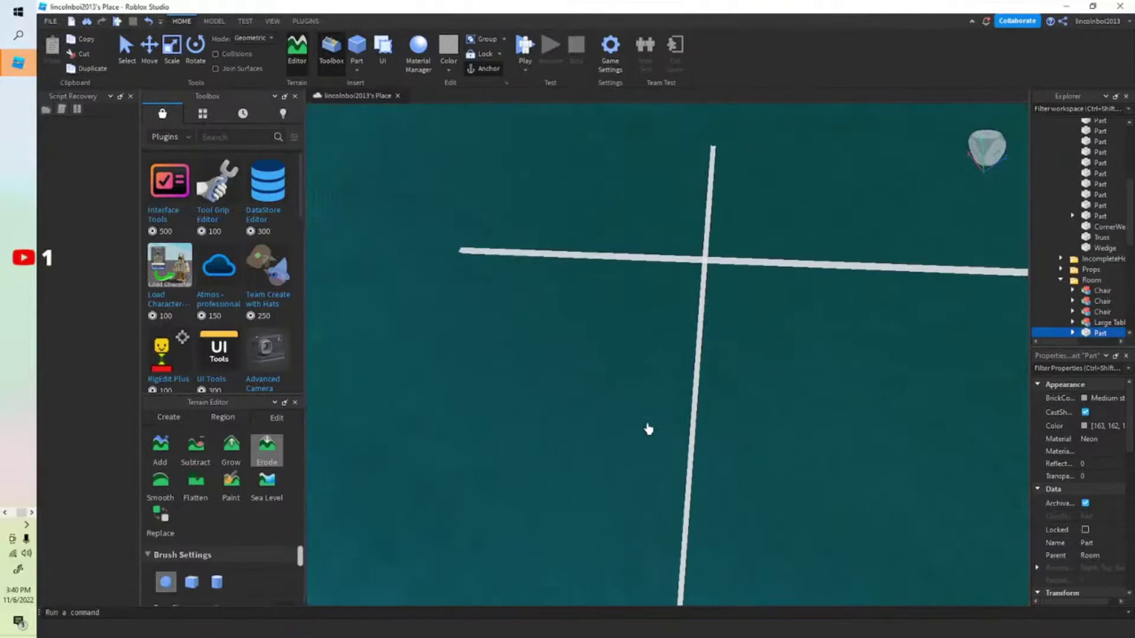
scroll(671, 367, "down", 6)
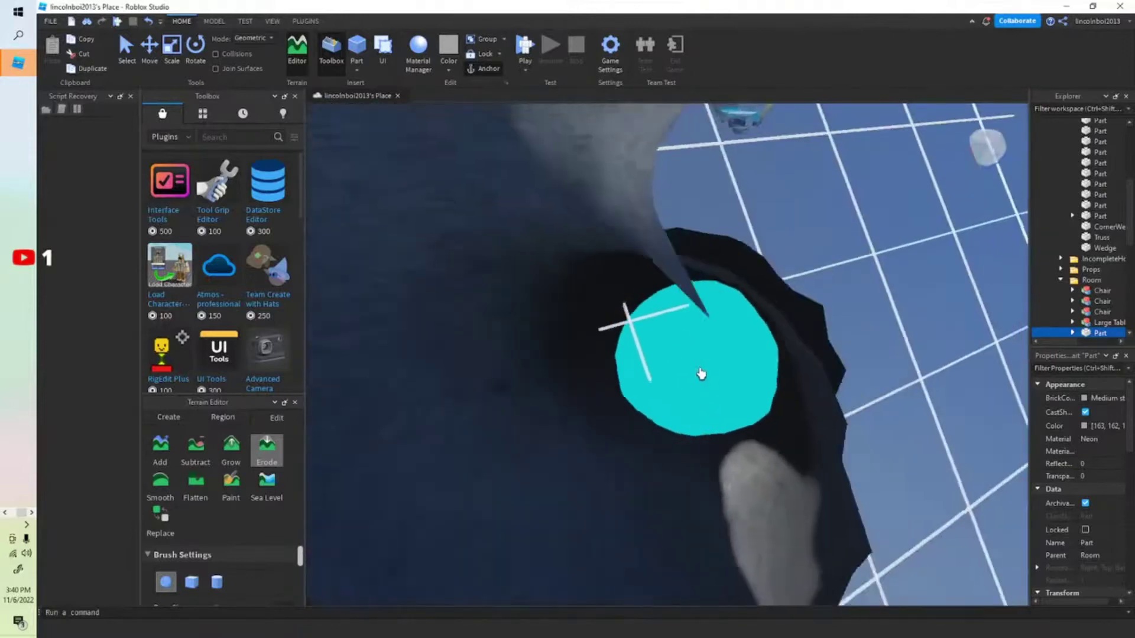
scroll(701, 373, "down", 10)
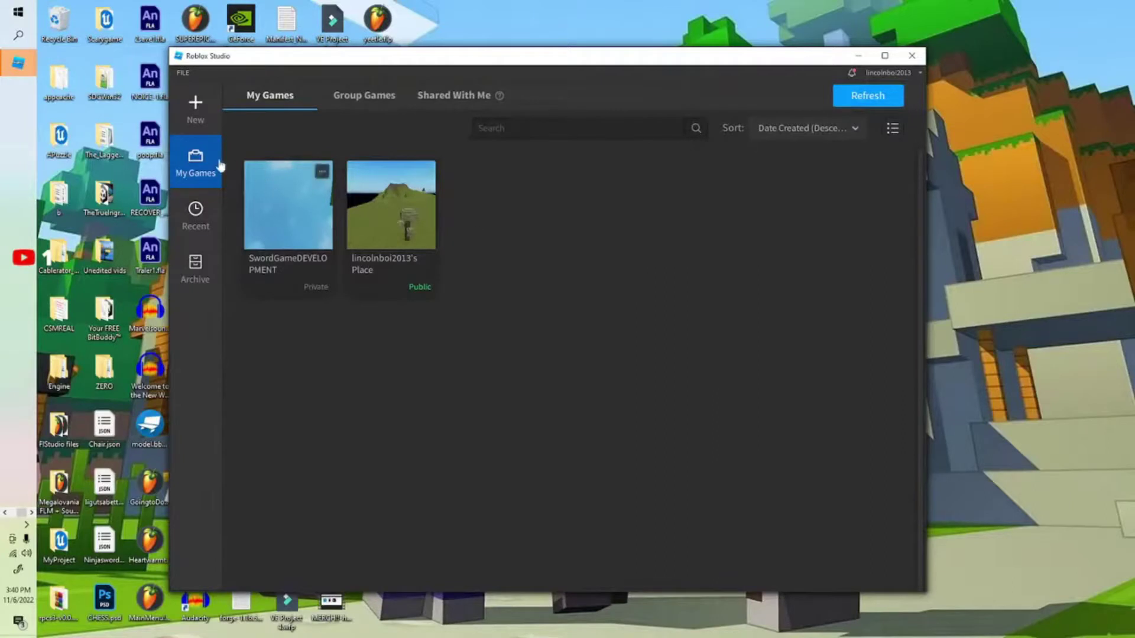
Create a new place from the Castle template
left_click(188, 113)
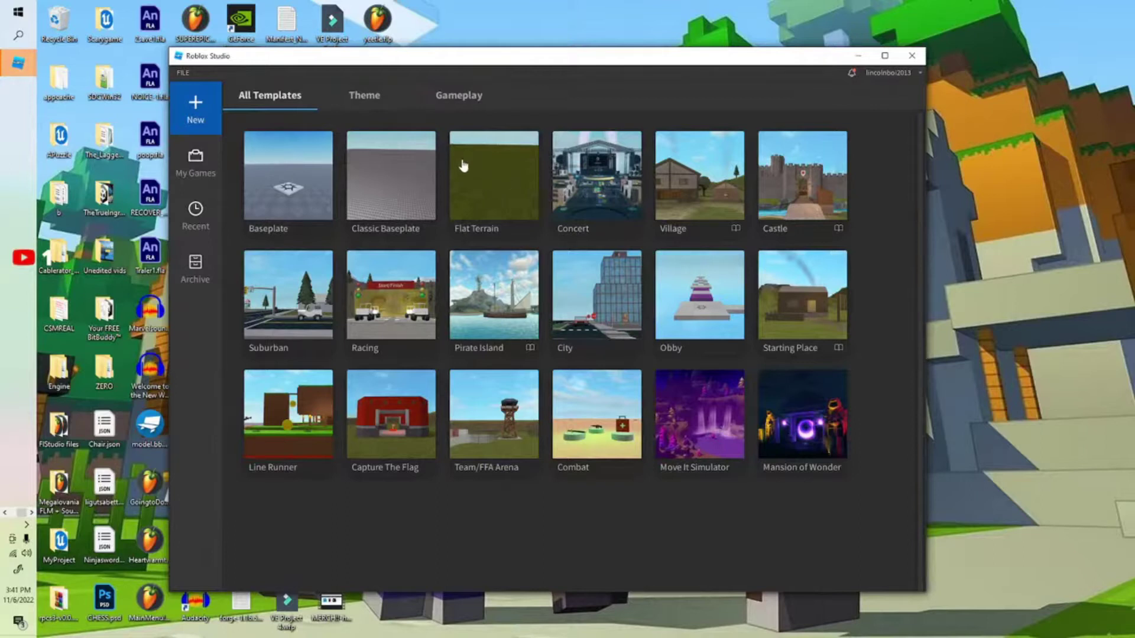
left_click(807, 199)
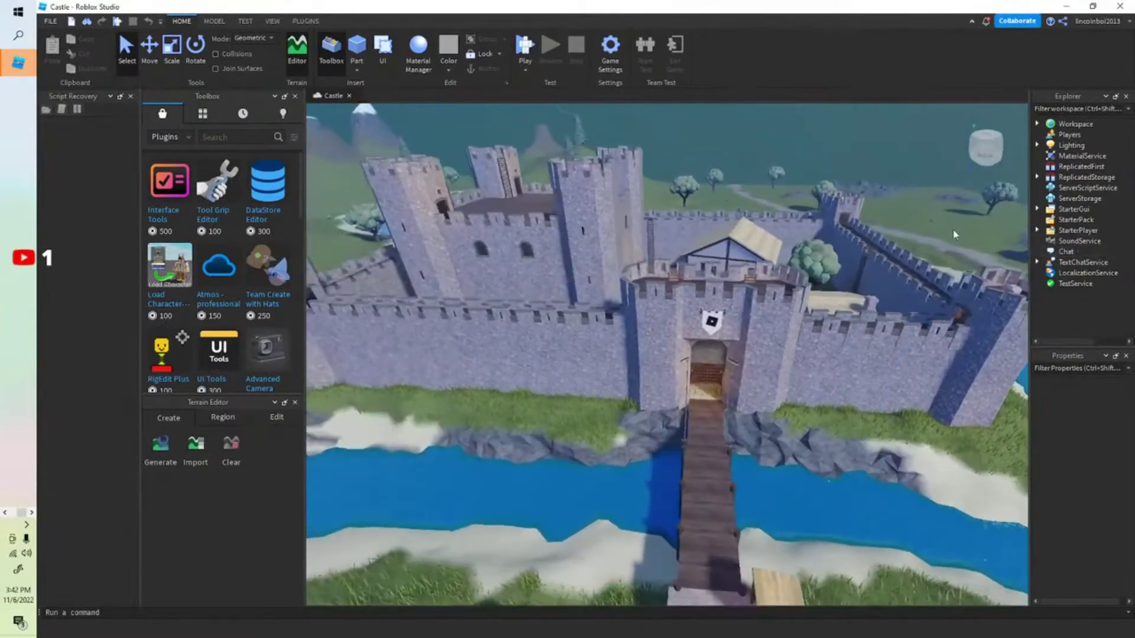
Delete the Gatehouse and all Wall Segment models from the Walls folder
left_click(733, 317)
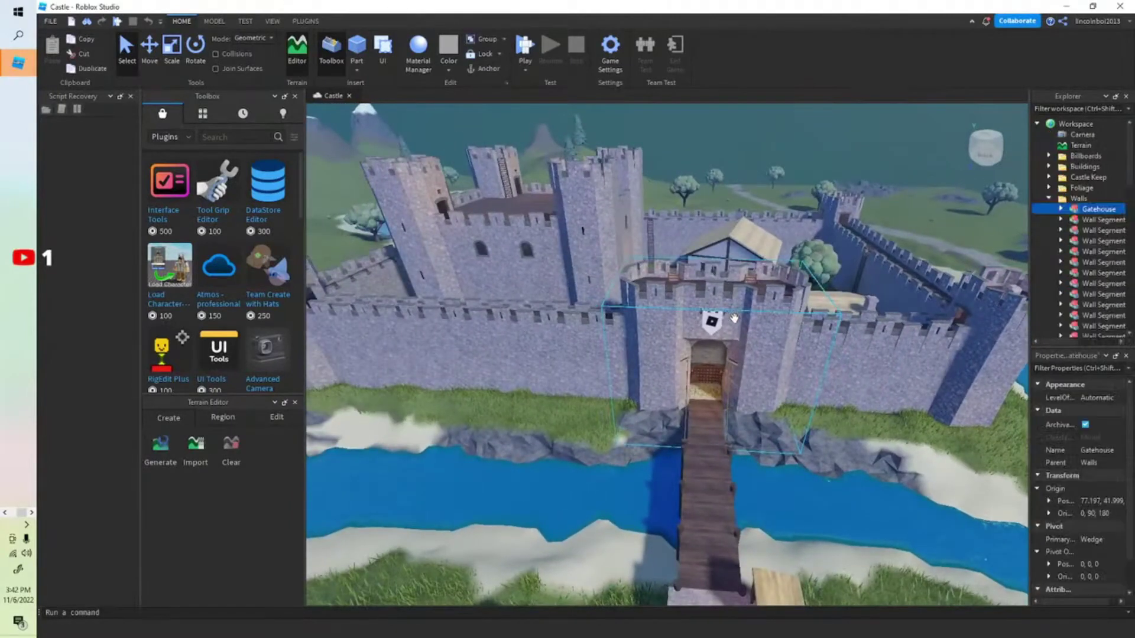
scroll(1106, 215, "down", 6)
left_click(1107, 285, "shift")
right_click(1108, 285)
left_click(986, 302)
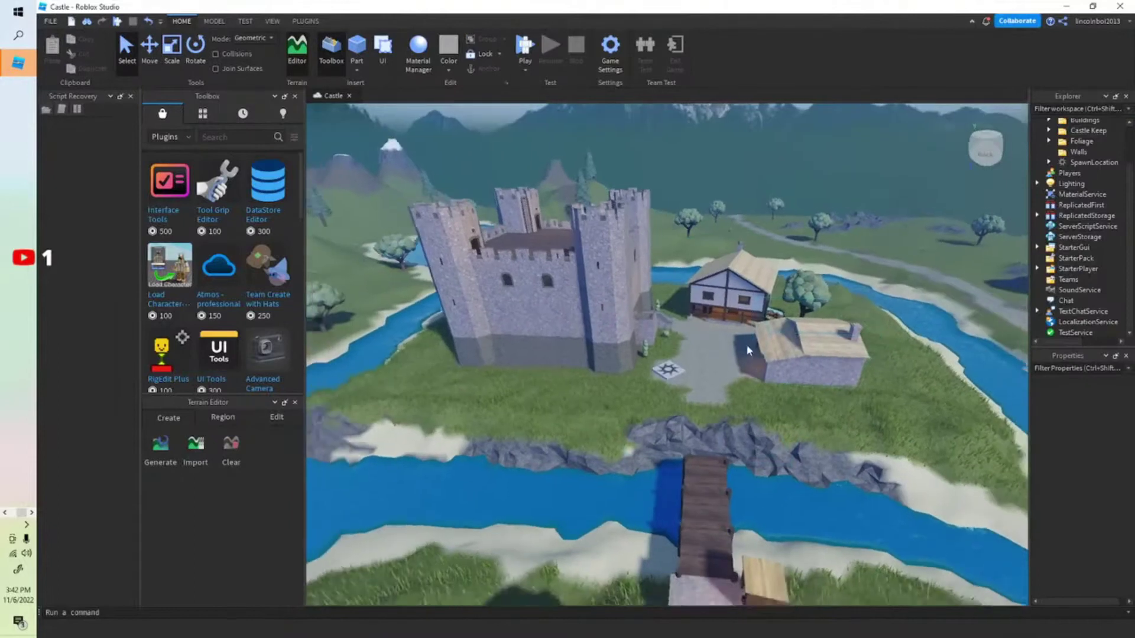
Delete all contents of the Keep Building folder so the castle keep's stone structure is removed
left_click(550, 295)
left_click(1112, 163)
left_click(1109, 312, "shift")
right_click(1110, 312)
left_click(983, 307)
Delete all StoneWindow models from the castle keep's Windows folder
right_click_drag(786, 296, 761, 302)
left_click(598, 274)
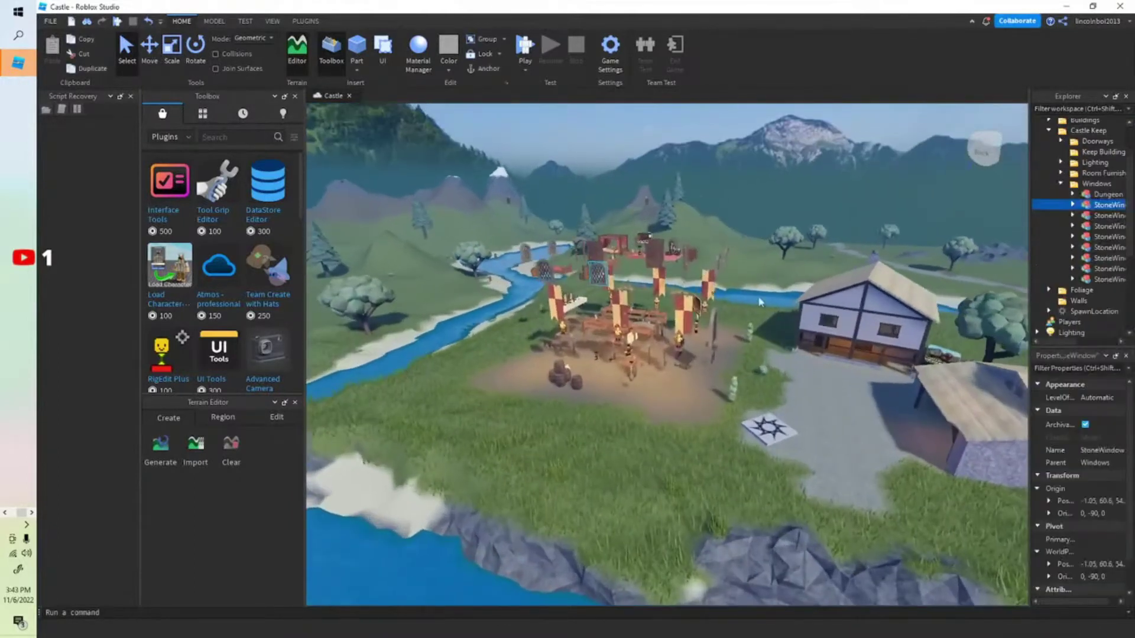
left_click(1109, 279, "shift")
right_click(1110, 280)
left_click(982, 307)
Delete the remaining furnishings, banners and figures standing on the castle keep's ground
right_click_drag(795, 399, 728, 384)
left_click_drag(459, 155, 876, 465)
key("Delete")
Delete the spiral bush beside the stone path and the timber-framed house
right_click_drag(828, 408, 768, 425)
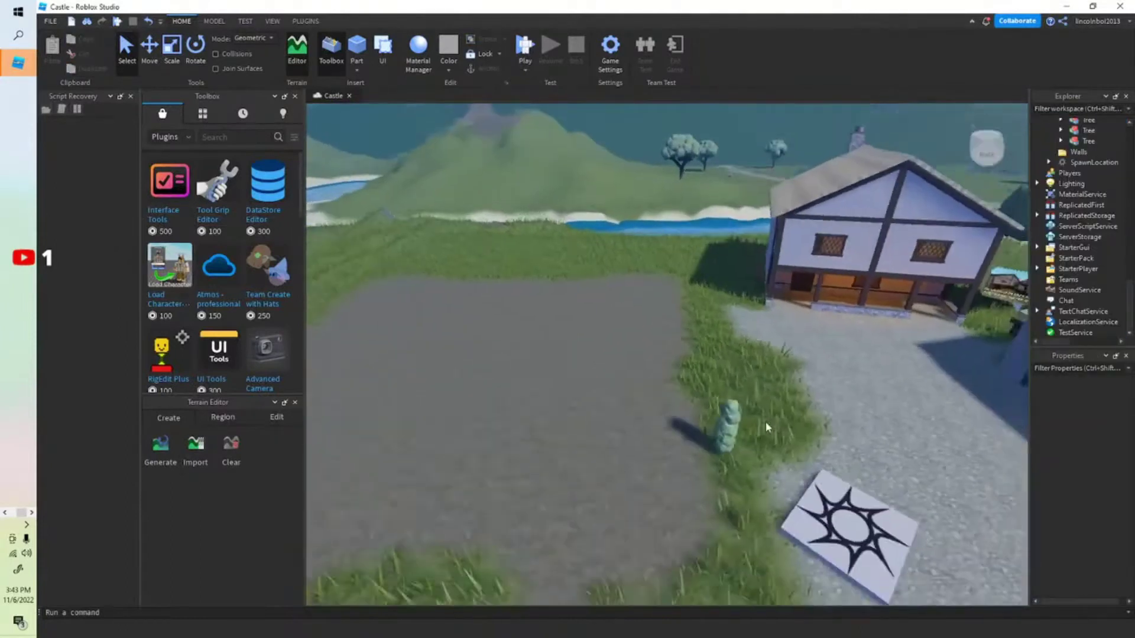
left_click(724, 440)
key("Delete")
scroll(1126, 166, "up", 5)
right_click_drag(473, 283, 542, 261)
left_click(542, 260)
key("Delete")
Delete the Smithy building beside the stone-paved yard
right_click_drag(739, 331, 802, 340)
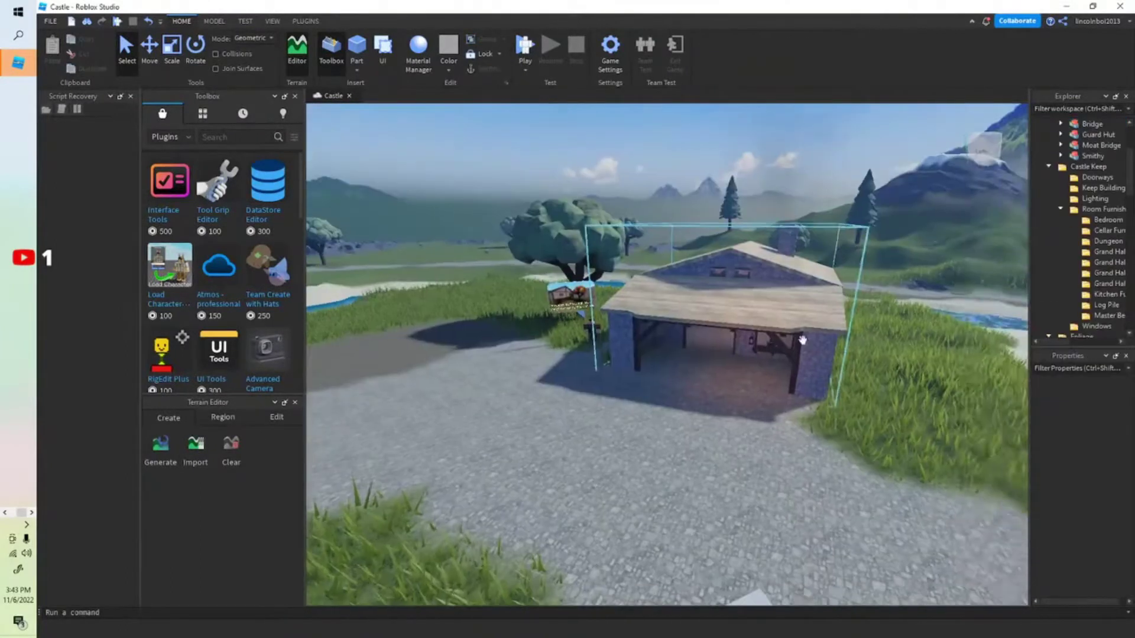
key("Delete")
right_click_drag(816, 398, 816, 399)
key("w")
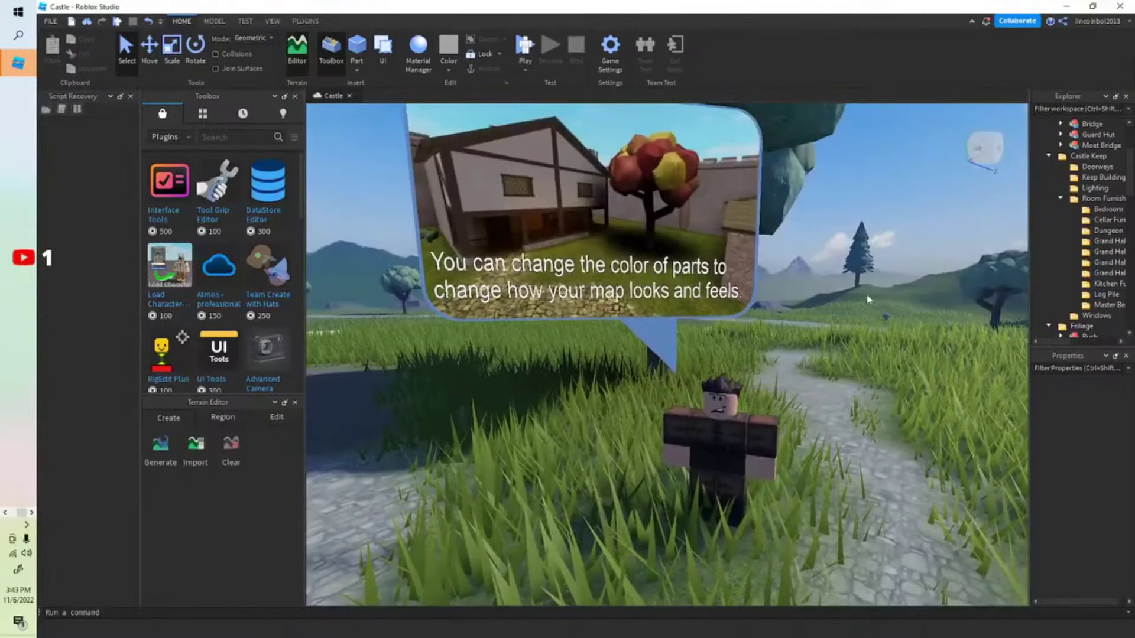
Delete two more leftover template objects standing near the stone path
right_click_drag(869, 300, 863, 302)
left_click(773, 377)
key("Delete")
left_click(795, 281)
key("Delete")
Delete the wooden Moat Bridge crossing the river
right_click_drag(803, 283, 788, 253)
key("w")
left_click(788, 253)
left_click(895, 215)
right_click_drag(894, 215, 895, 215)
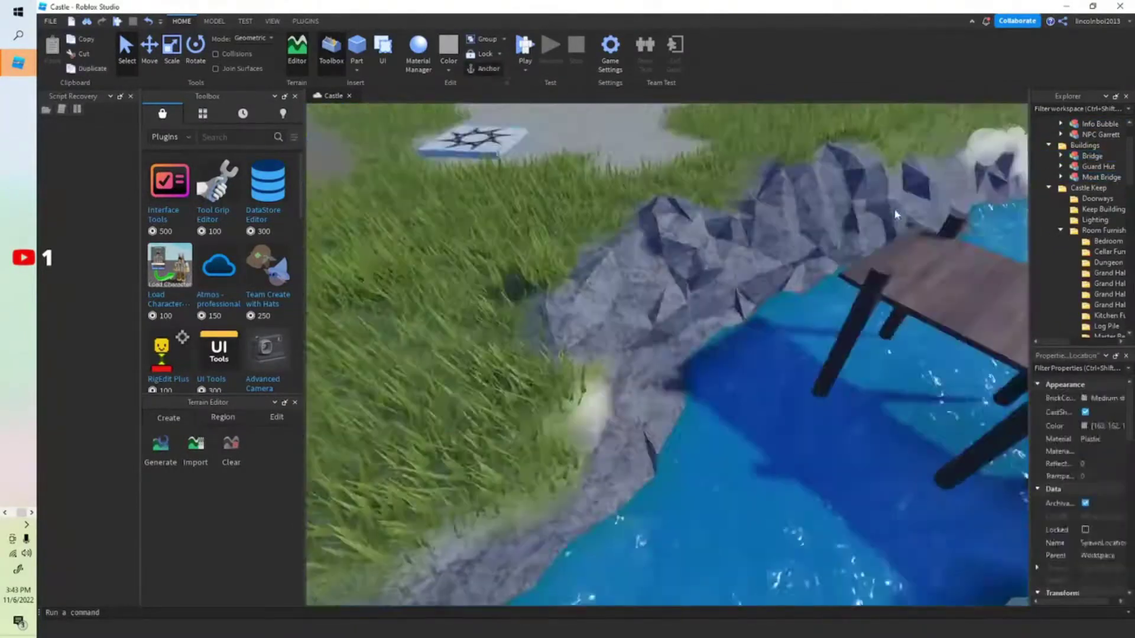
right_click(896, 215)
left_click(854, 89)
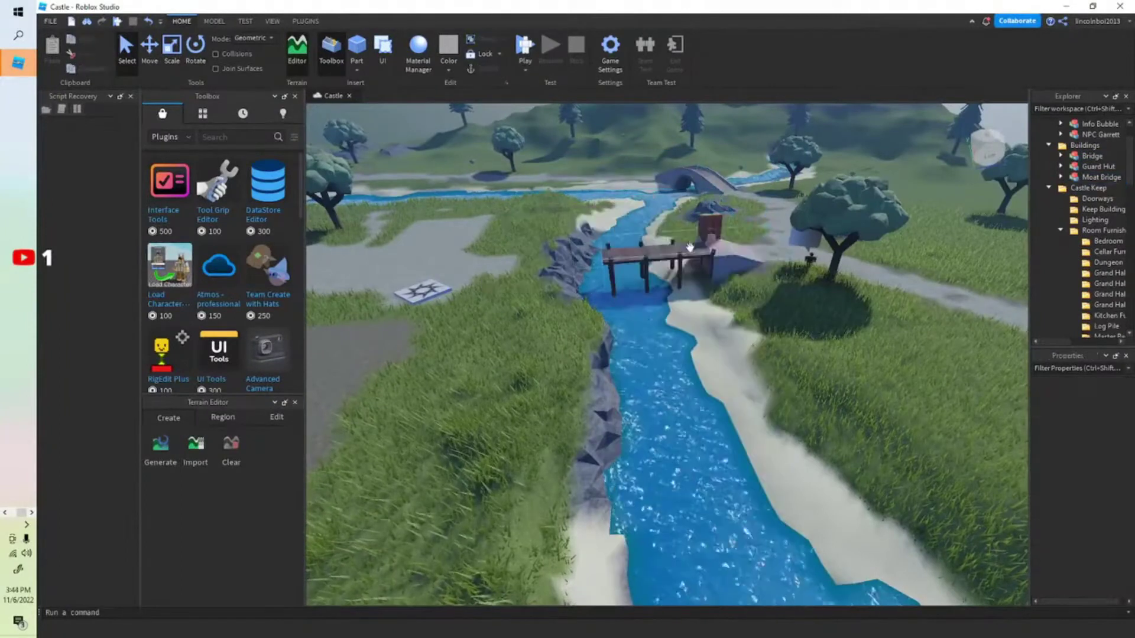
left_click(690, 247)
key("Delete")
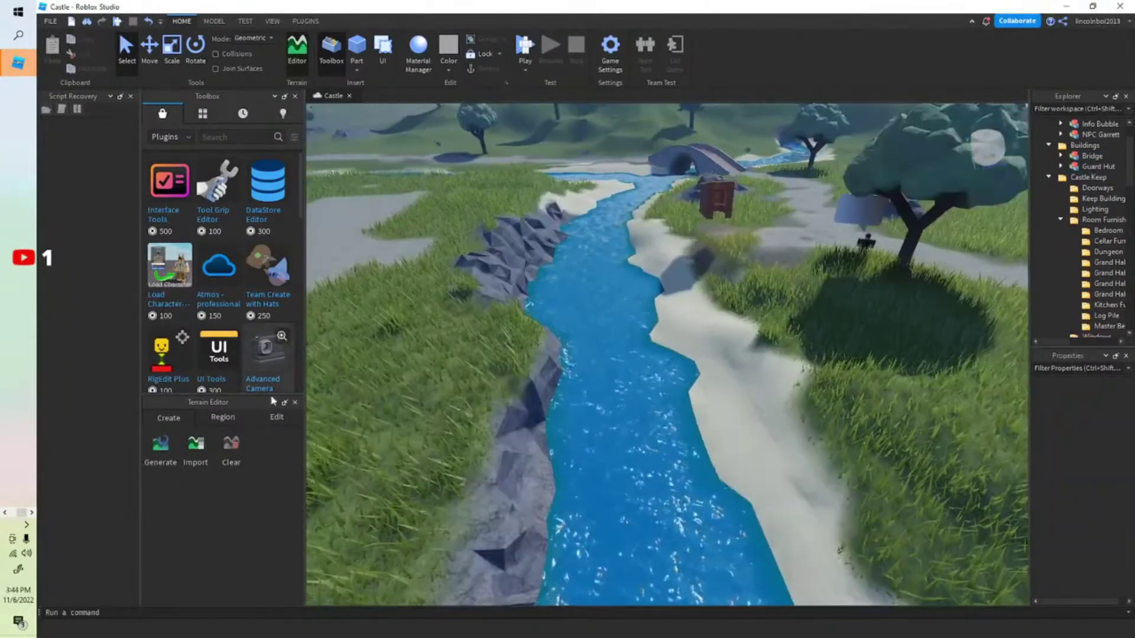
Grow grassy terrain over the rocky riverbank with the Grow tool and a box-shaped brush
left_click(231, 452)
left_click_drag(567, 295, 690, 324)
right_click_drag(690, 324, 693, 323)
key("d")
key("w")
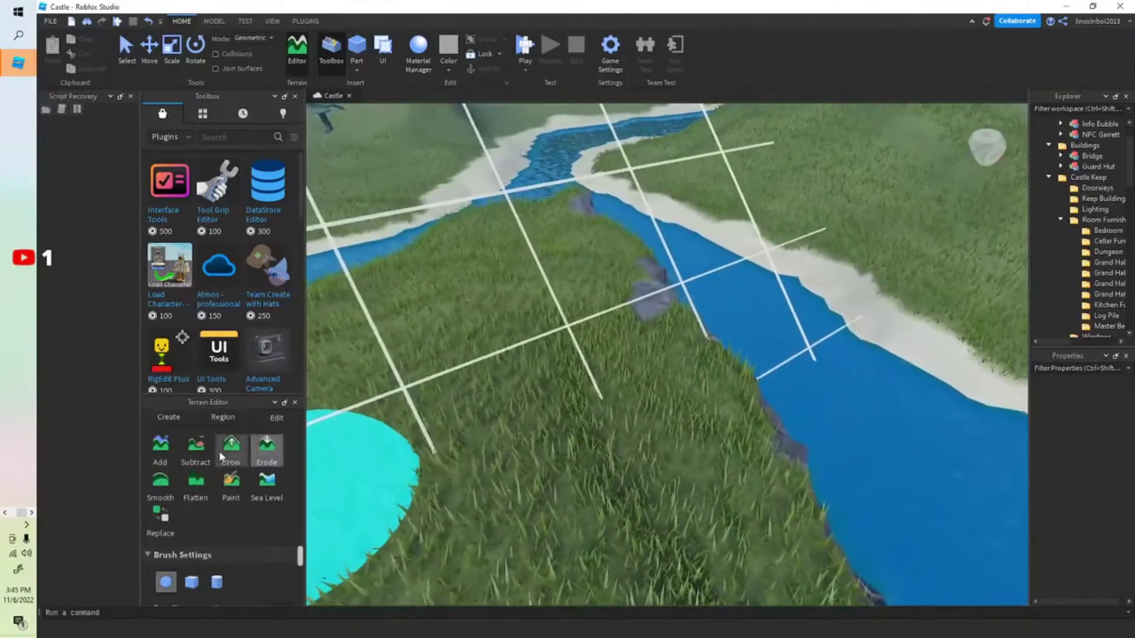
scroll(709, 319, "down", 3)
left_click(767, 232)
key("s")
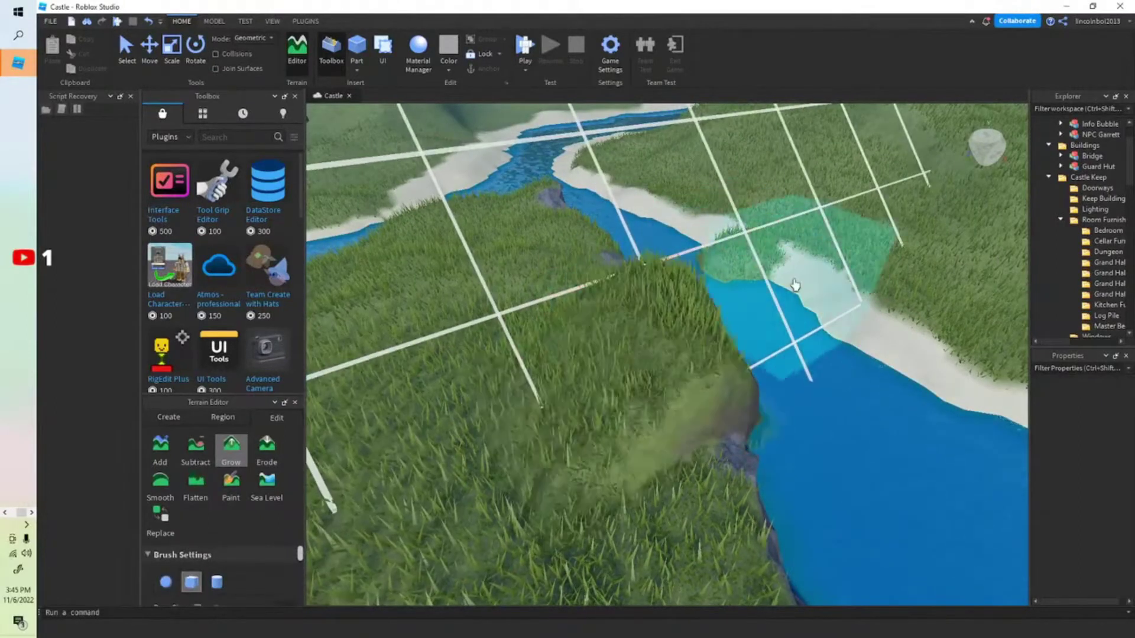
Fill the river section between the two banks with grown grassy terrain
right_click_drag(795, 285, 816, 334)
key("w")
left_click(639, 344)
mouse_move(675, 309)
left_mouse_down()
mouse_move(977, 317)
mouse_move(719, 185)
mouse_move(580, 538)
left_mouse_up()
scroll(764, 491, "down", 1)
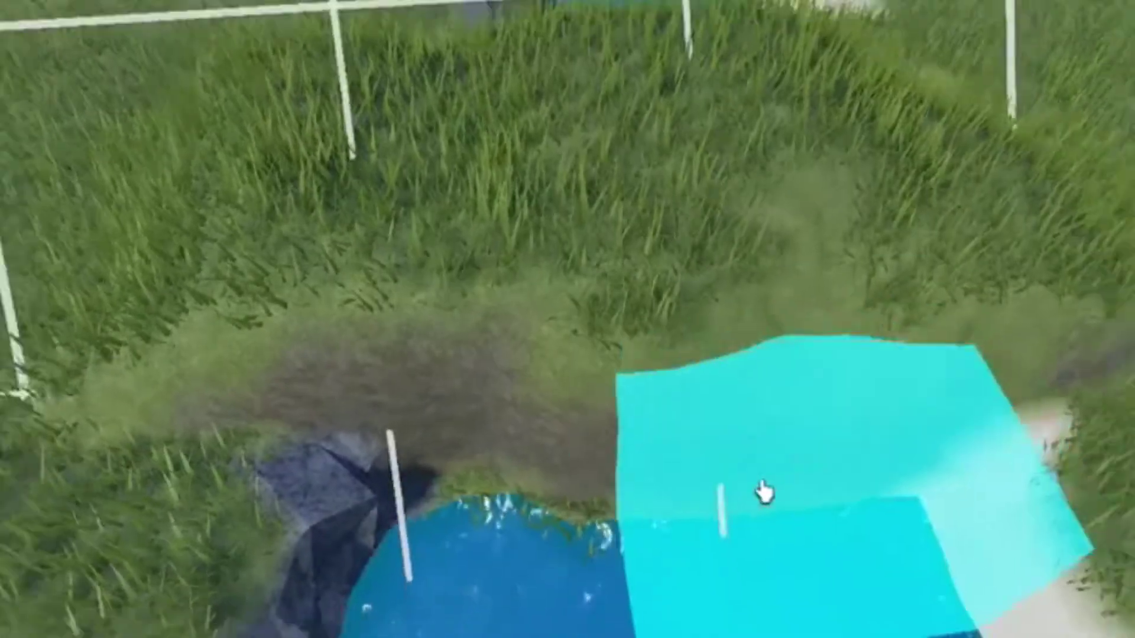
right_click_drag(764, 492, 694, 505)
Paint the bare grey ground patches between the spawn point and the river with grass
left_click_drag(522, 335, 752, 481)
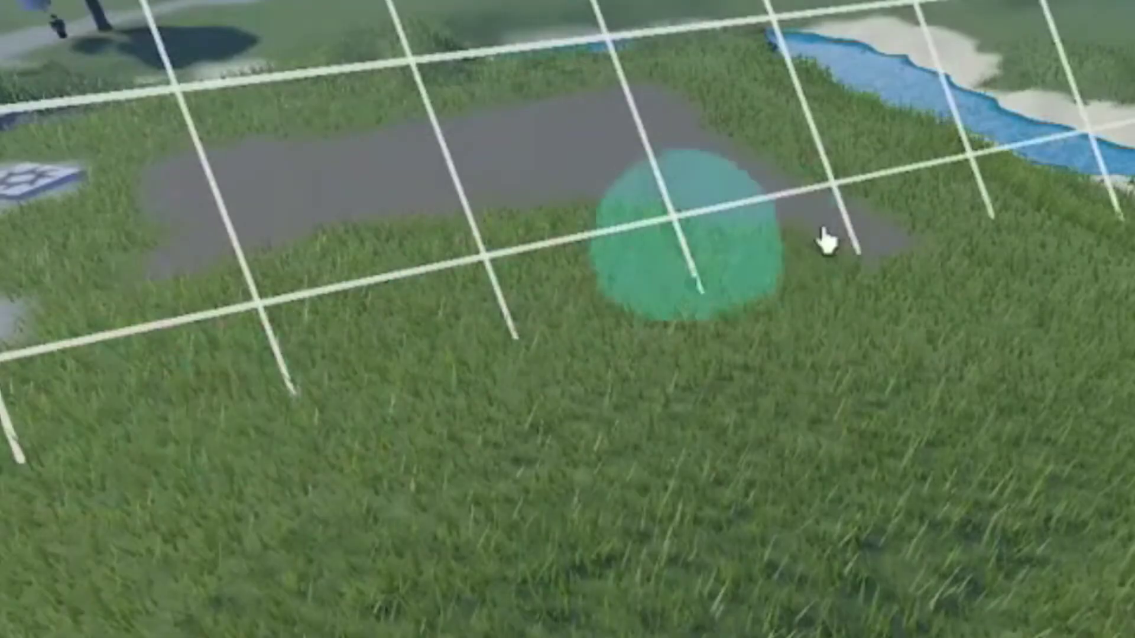
mouse_move(824, 240)
left_mouse_down()
mouse_move(86, 349)
mouse_move(704, 177)
mouse_move(704, 77)
mouse_move(647, 160)
mouse_move(426, 133)
mouse_move(438, 114)
mouse_move(515, 158)
mouse_move(196, 325)
left_mouse_up()
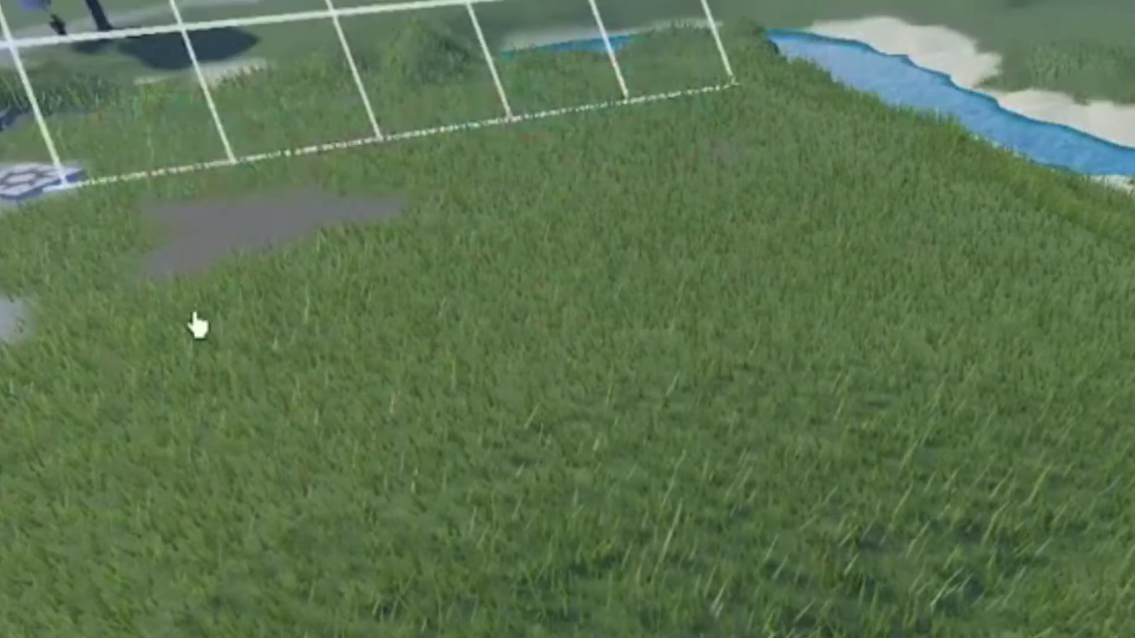
left_click_drag(469, 158, 137, 278)
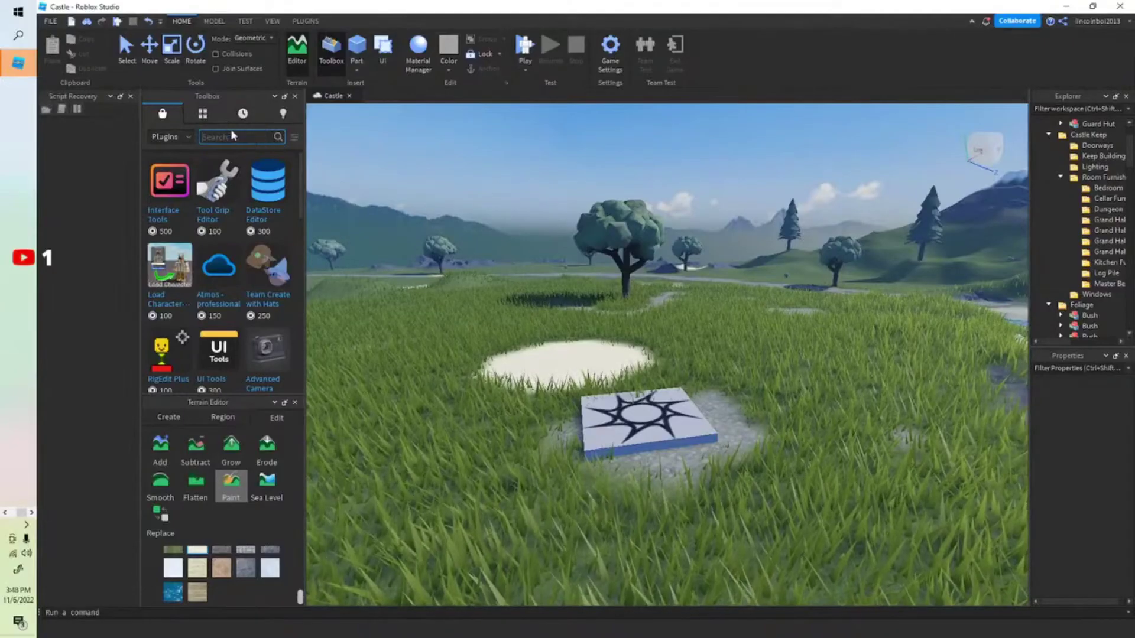
Search the toolbox for "car", insert the pink Car model and place it on the sand patch
type("car")
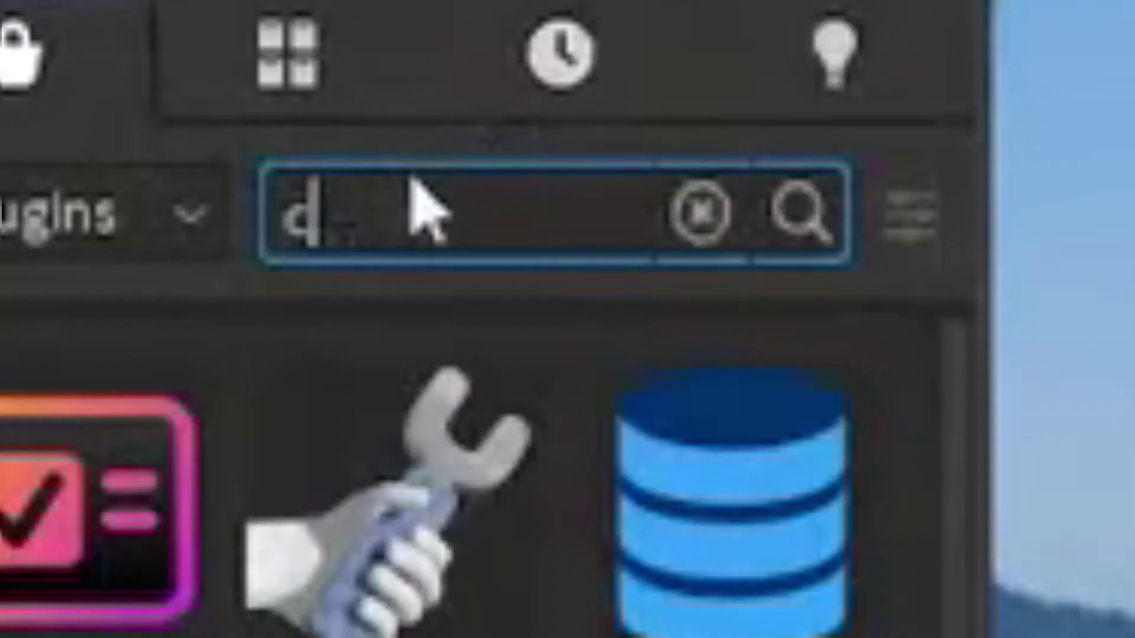
key("Return")
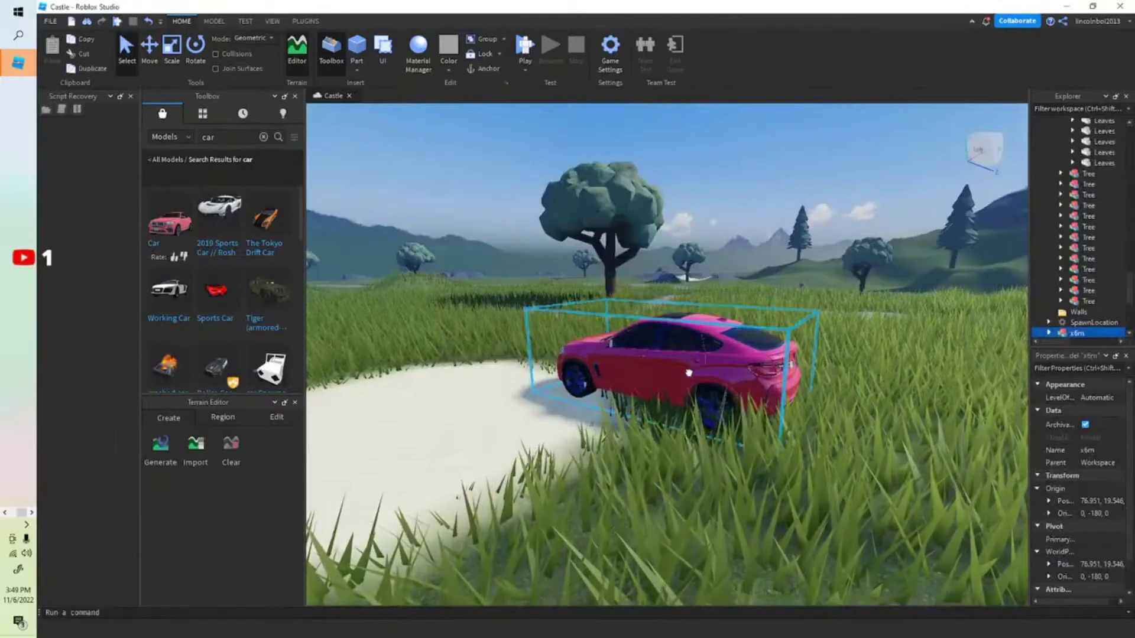
left_click_drag(688, 373, 568, 415)
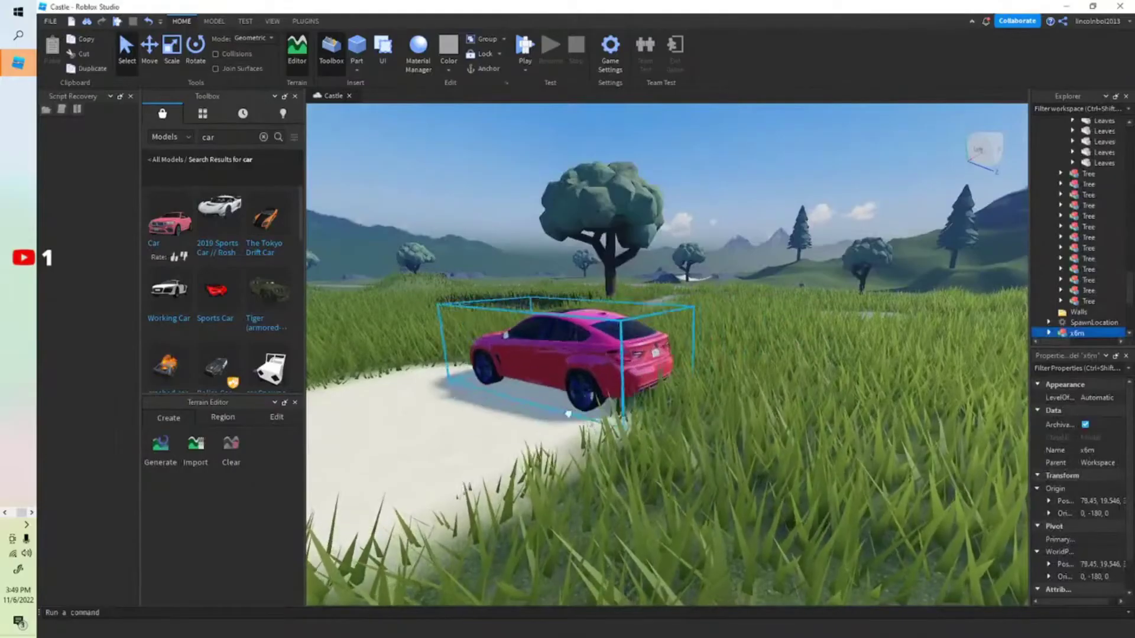
Playtest the place by driving the car across the grass and into the river
left_click(525, 50)
key("w")
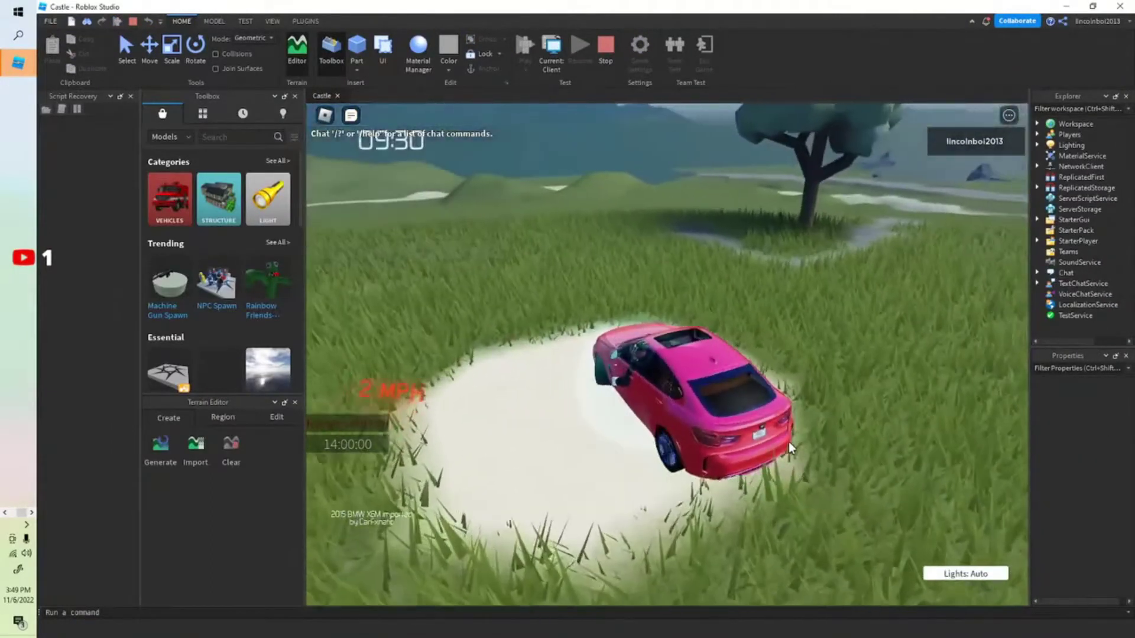
key("w")
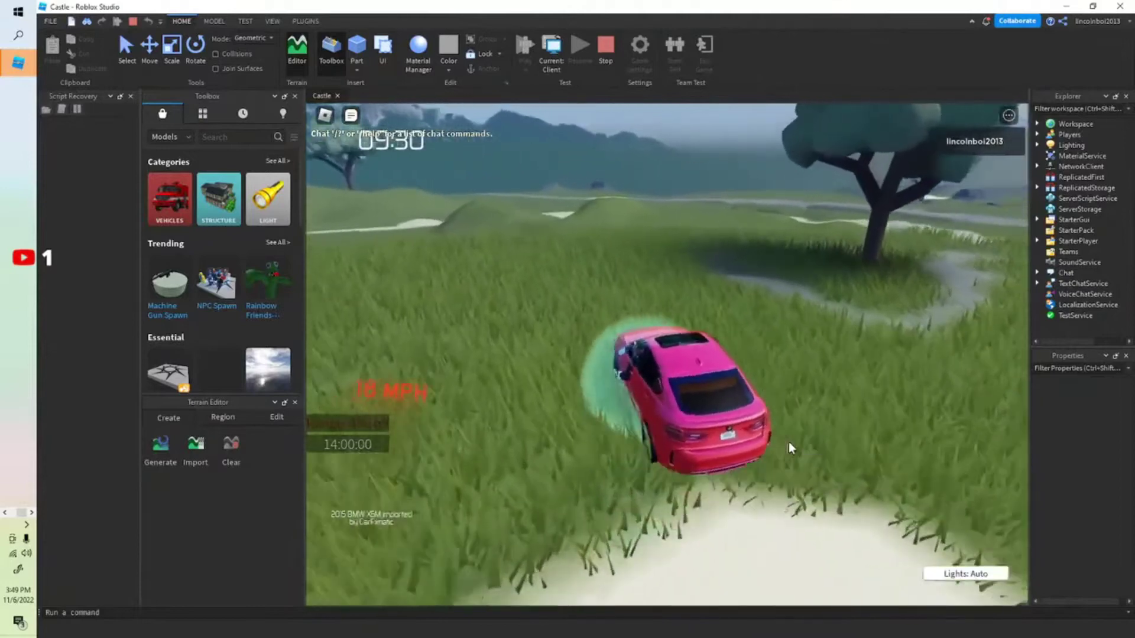
key("w")
key("a")
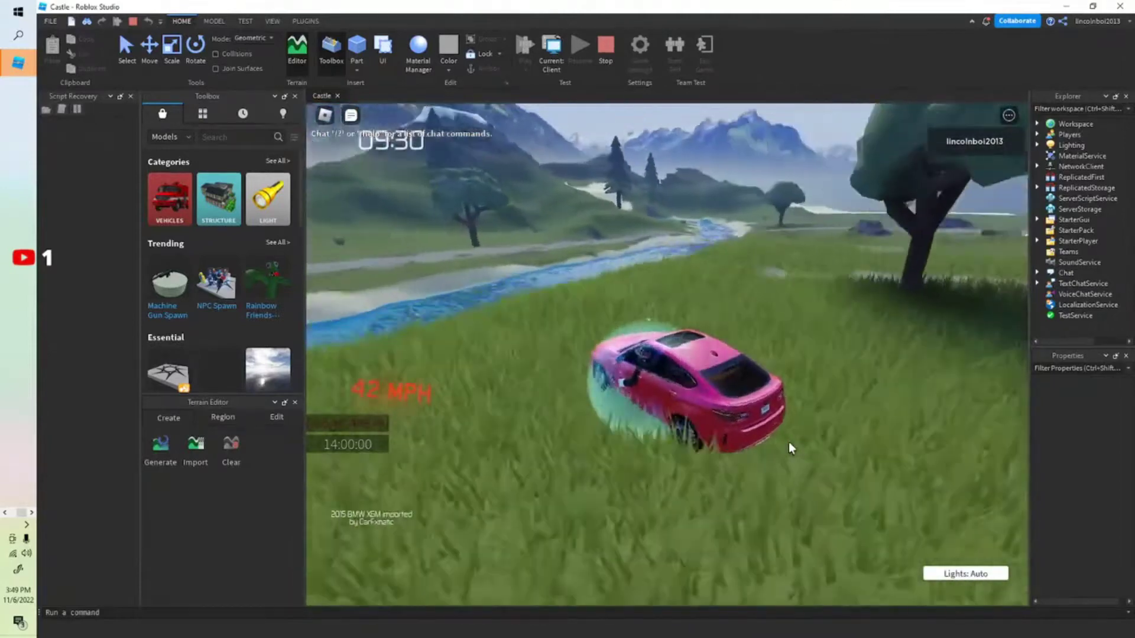
key("w")
key("a")
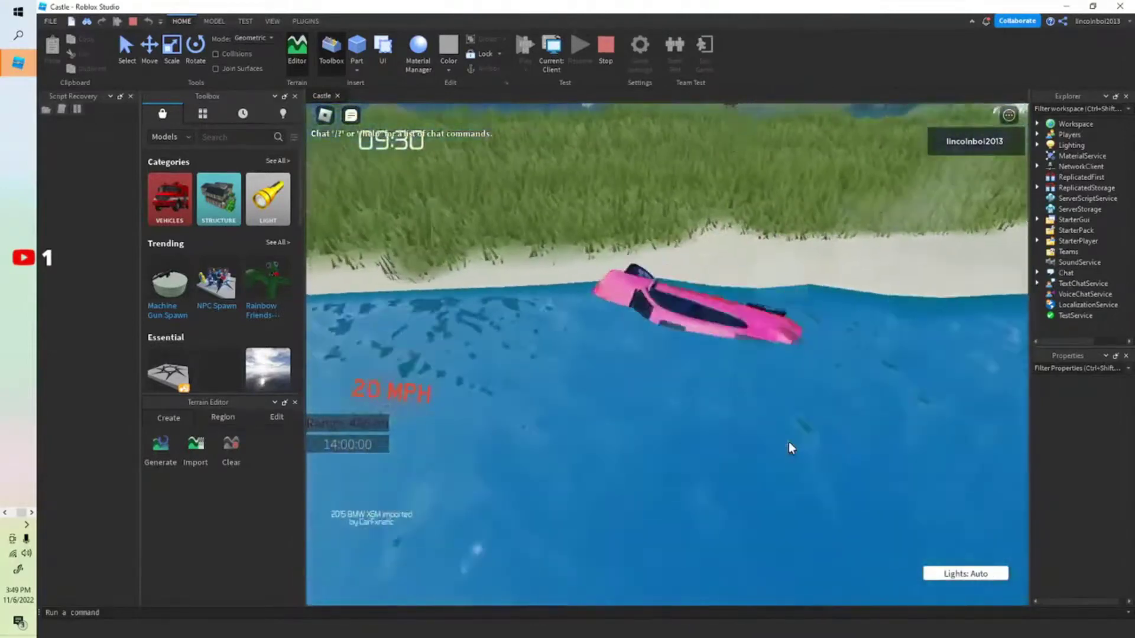
key("space")
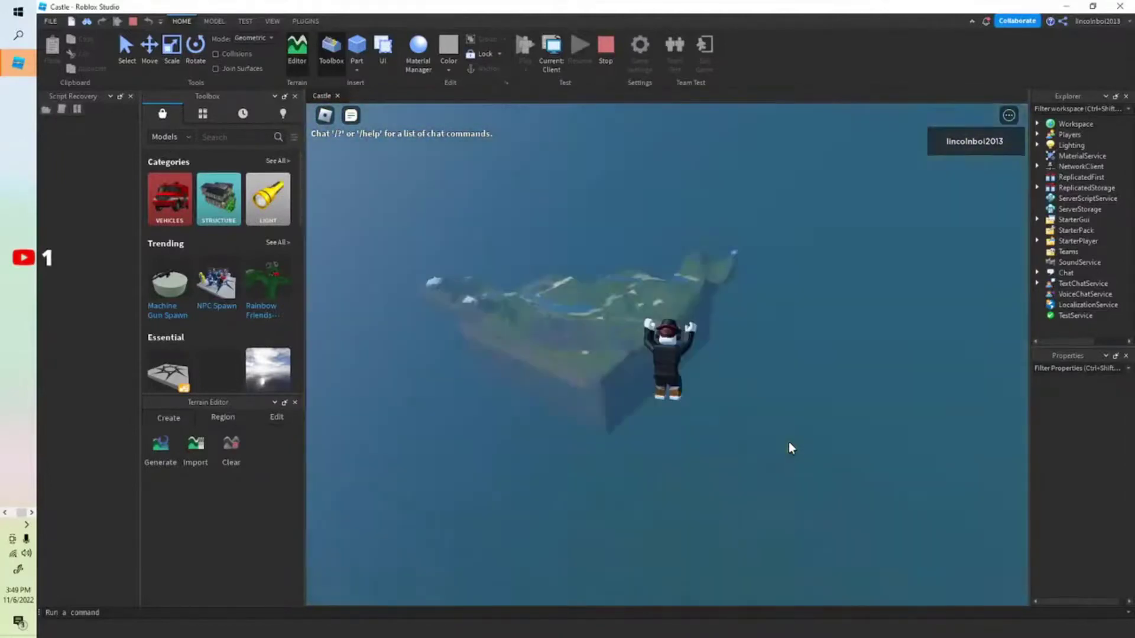
right_click_drag(789, 441, 788, 441)
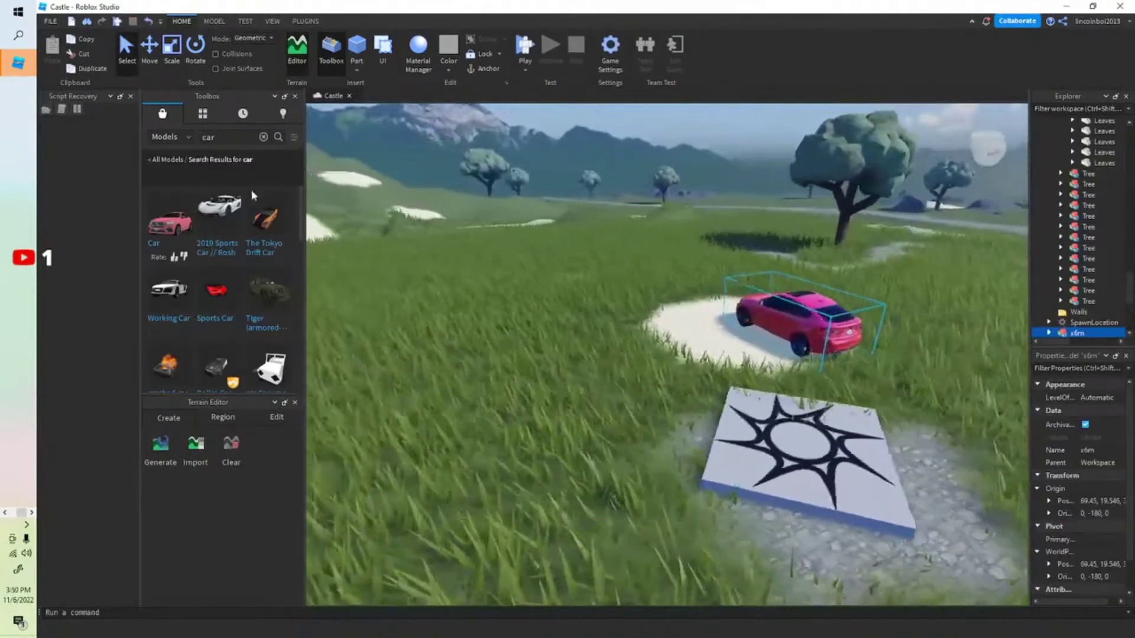
Search the toolbox models for "gun" and place a Gun giver on the grass away from the car
key("a")
key("BackSpace")
type("gun")
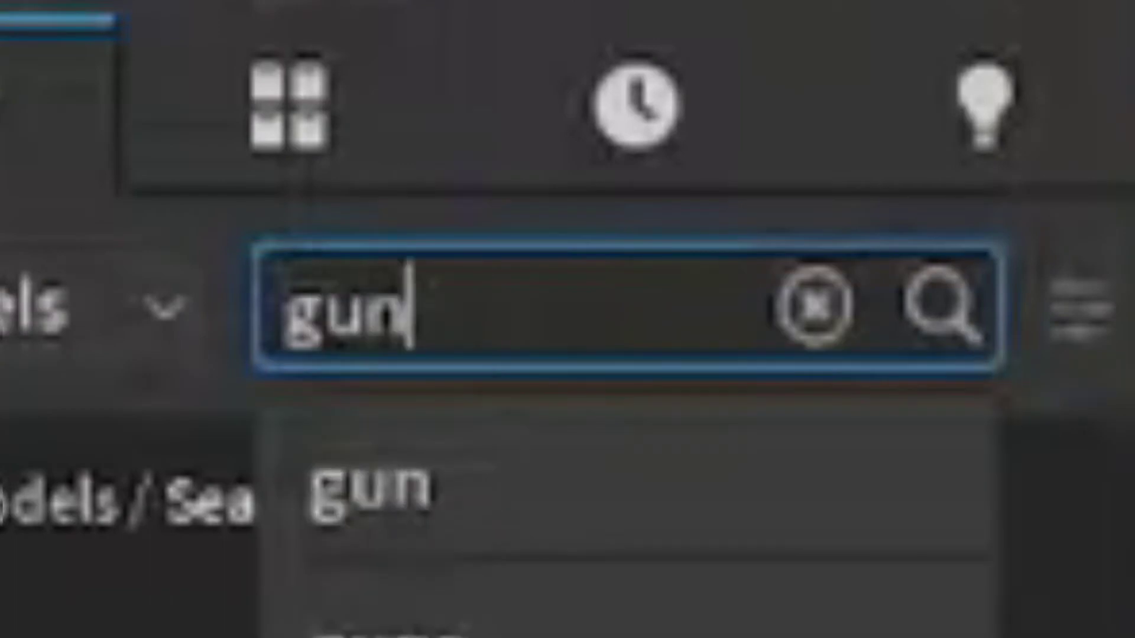
key("Return")
left_click_drag(169, 221, 699, 400)
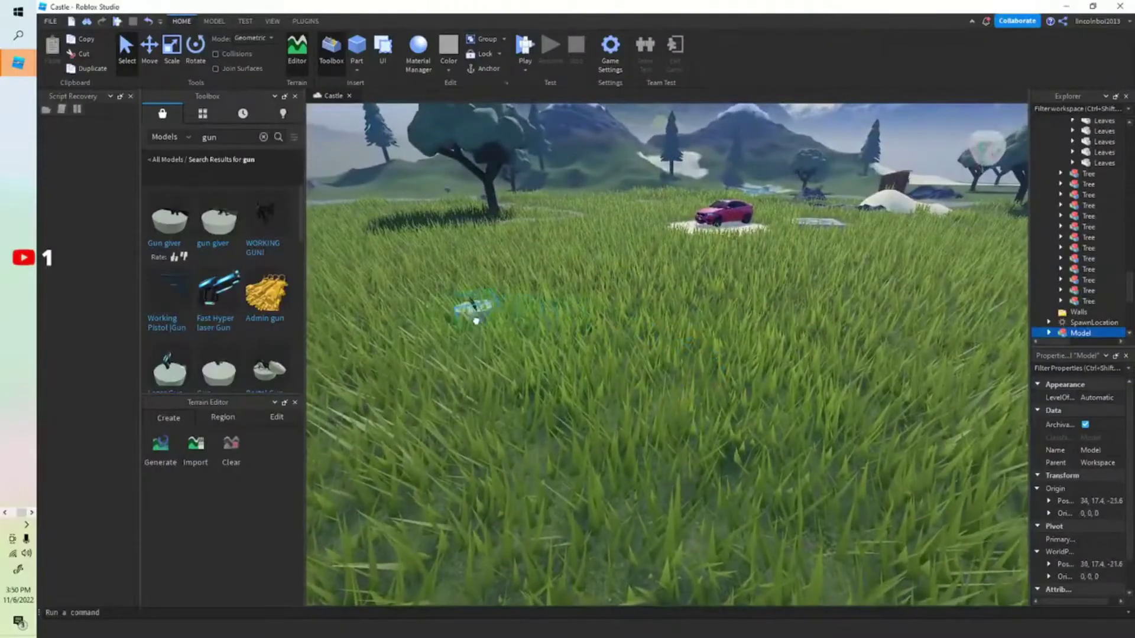
Paint a large stone-paved area into the grass where the gun giver was placed
right_click(474, 312)
left_click(502, 99)
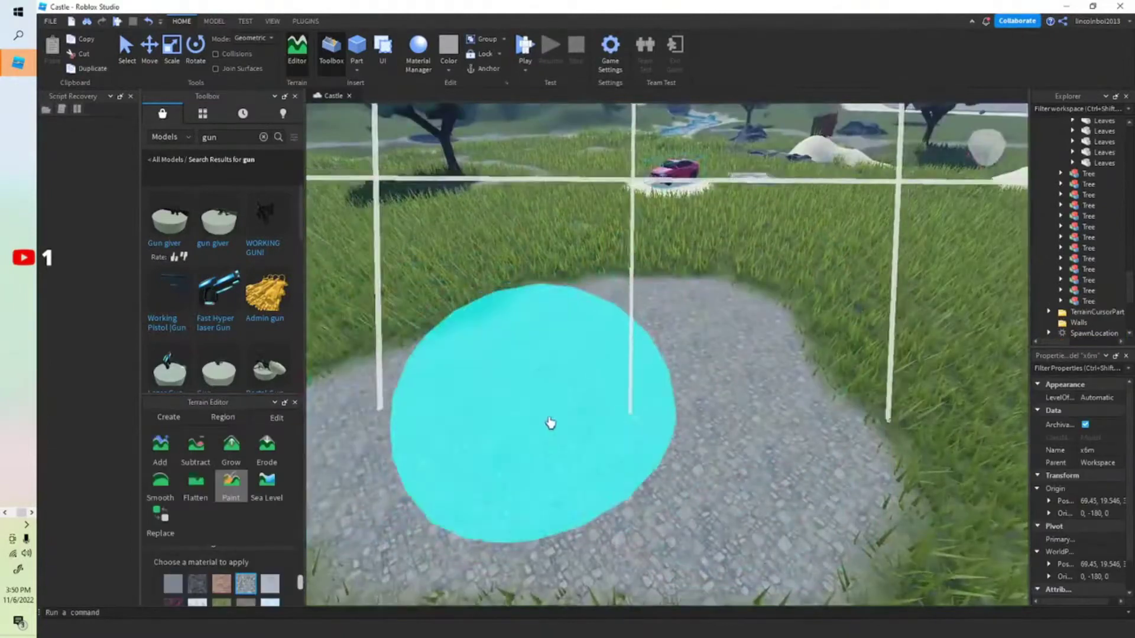
key("s")
key("a")
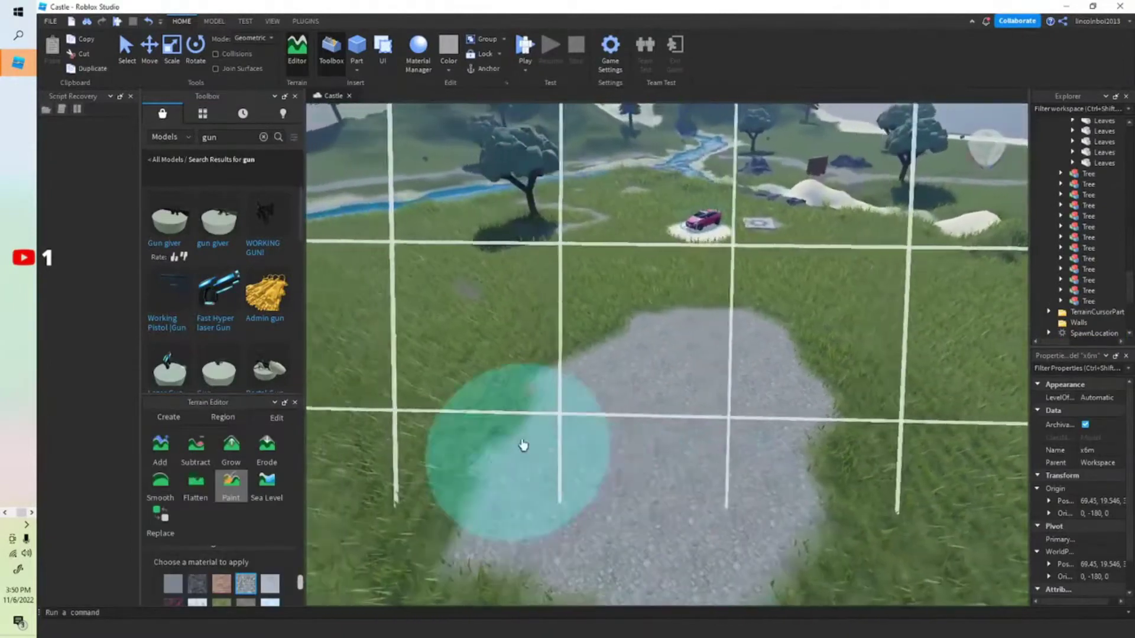
mouse_move(449, 401)
right_mouse_down()
mouse_move(562, 534)
mouse_move(534, 404)
right_mouse_up()
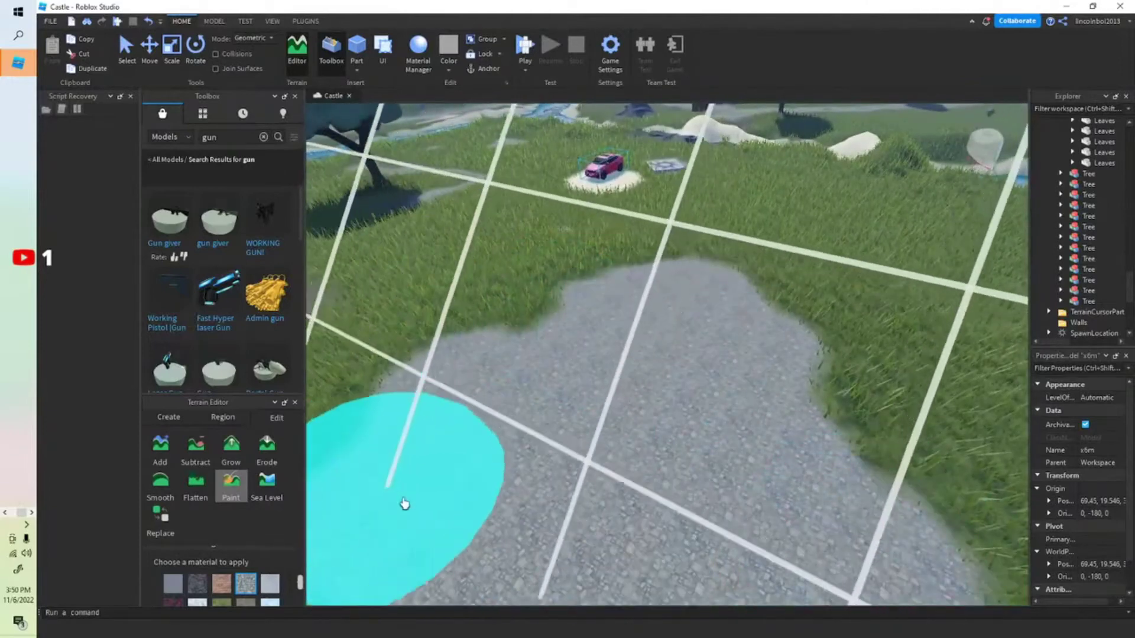
Insert the second gun giver model onto the stone-paved area near the laser gun giver
left_click(219, 225)
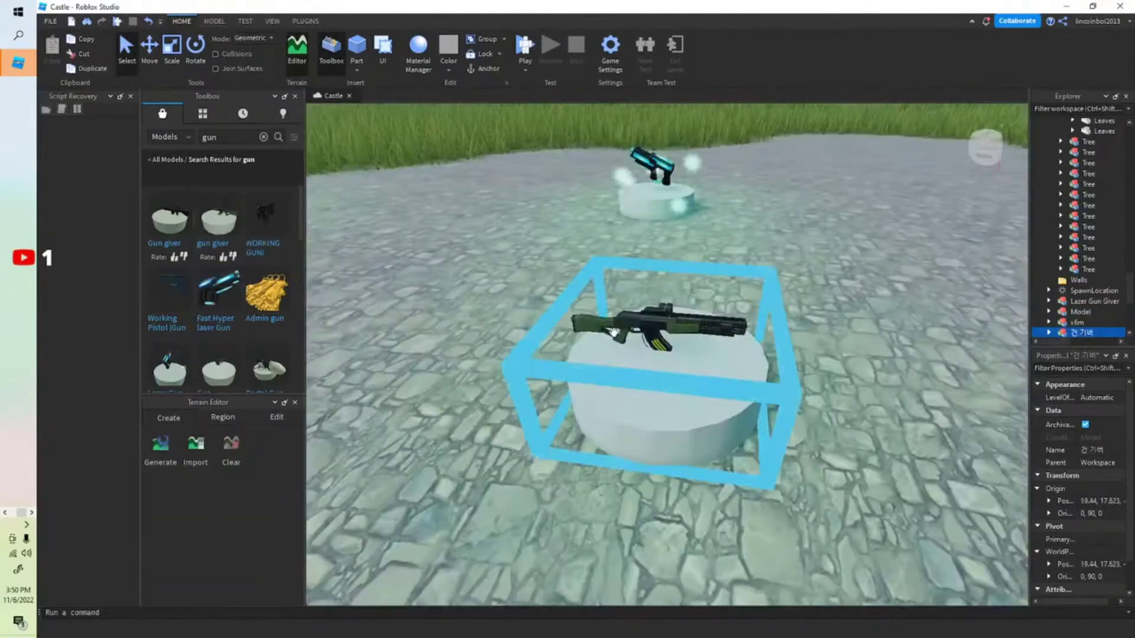
key("d")
right_click_drag(613, 332, 819, 389)
key("s")
key("w")
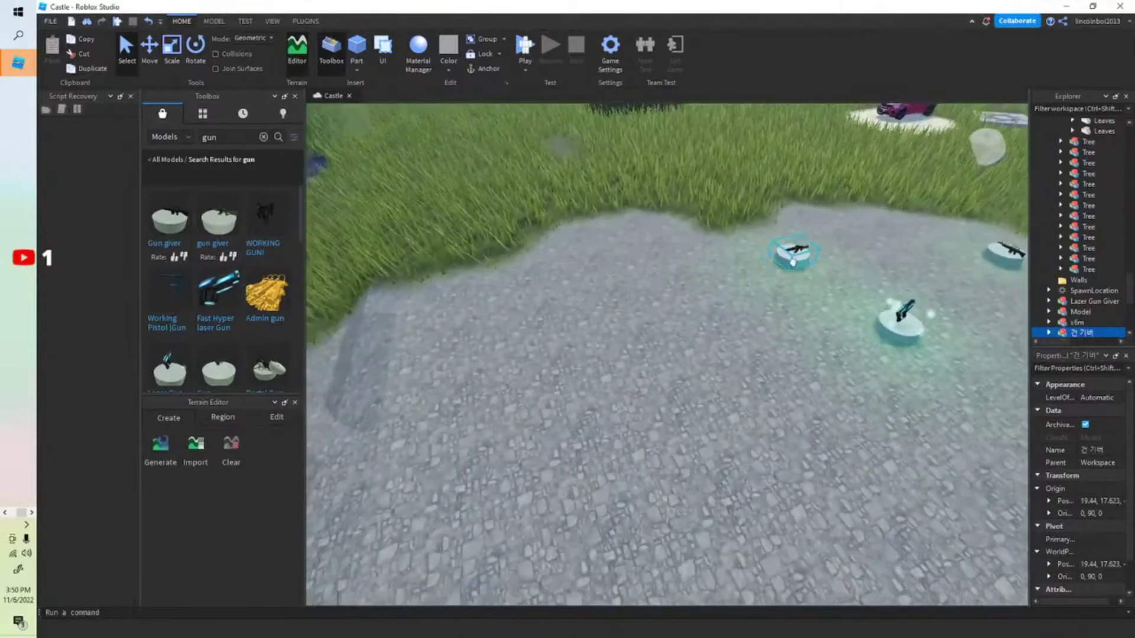
Position the portal gun spawner between the rifle giver and the laser gun giver
right_click_drag(957, 360, 955, 367)
key("s")
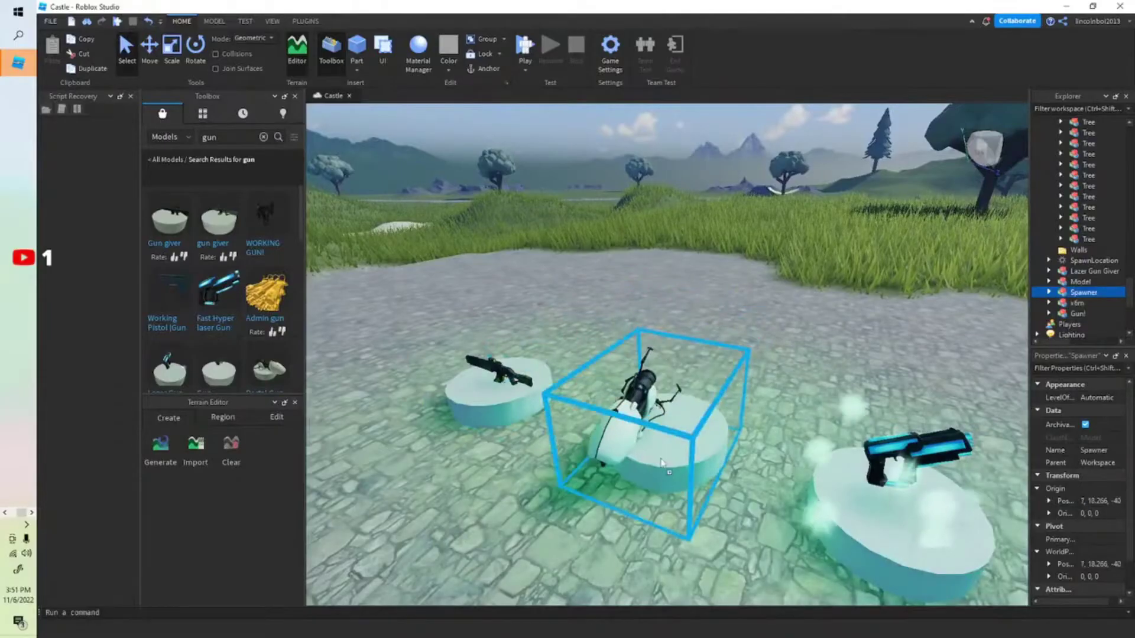
left_click_drag(661, 464, 648, 443)
key("s")
right_click_drag(778, 270, 822, 299)
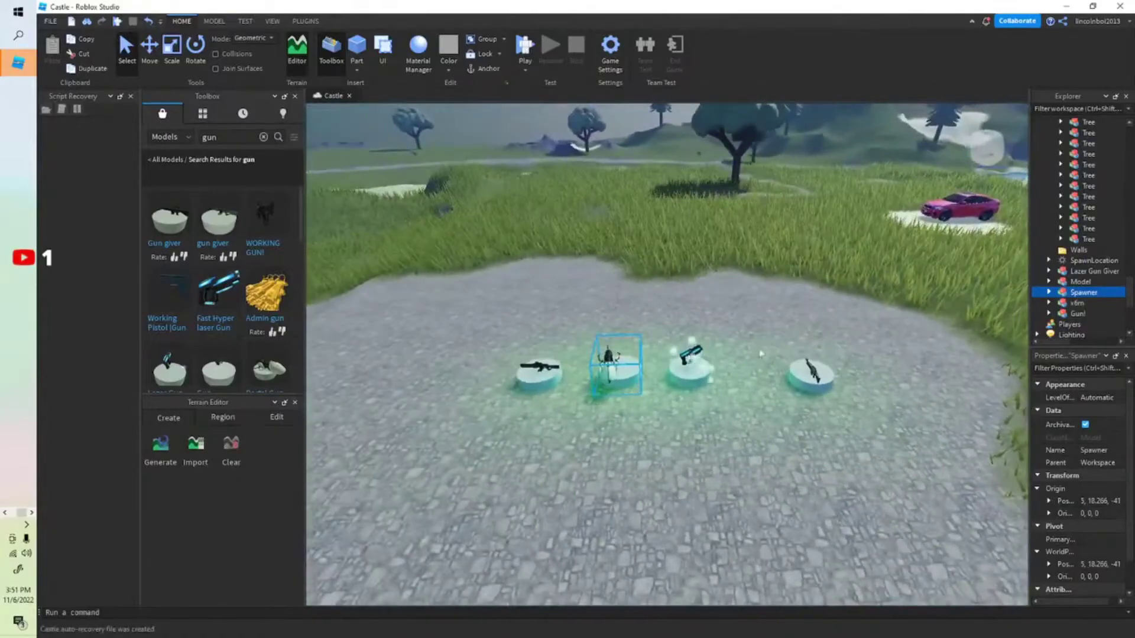
Start a playtest and run the character across the paved area to pick up the rifle from its giver
key("F5")
key("w")
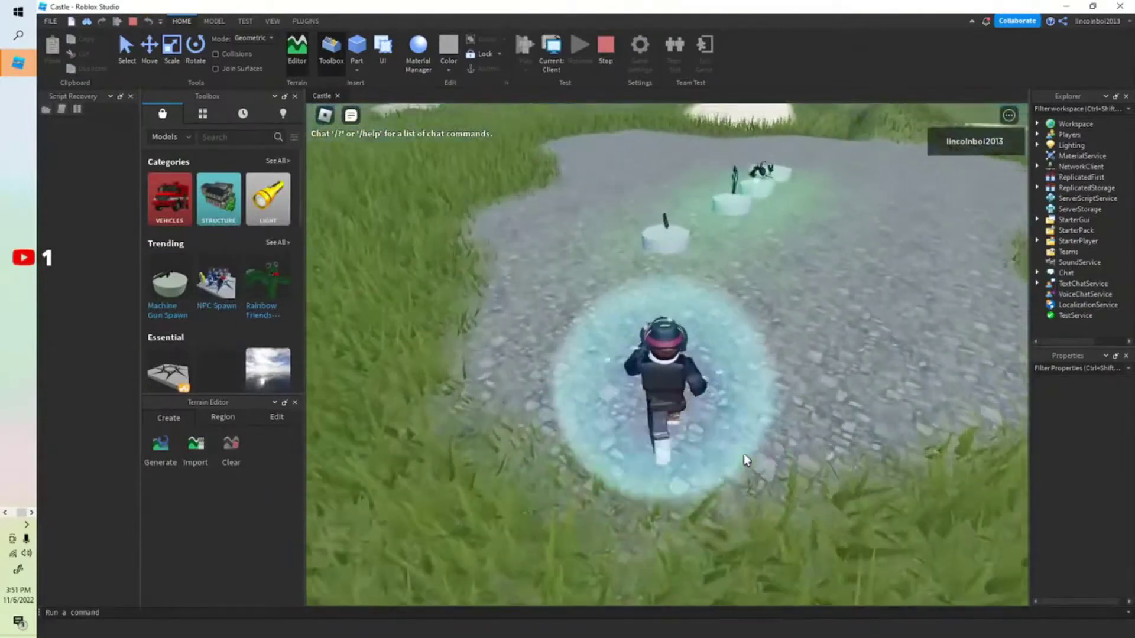
key("a")
right_click_drag(744, 455, 763, 437)
key("w")
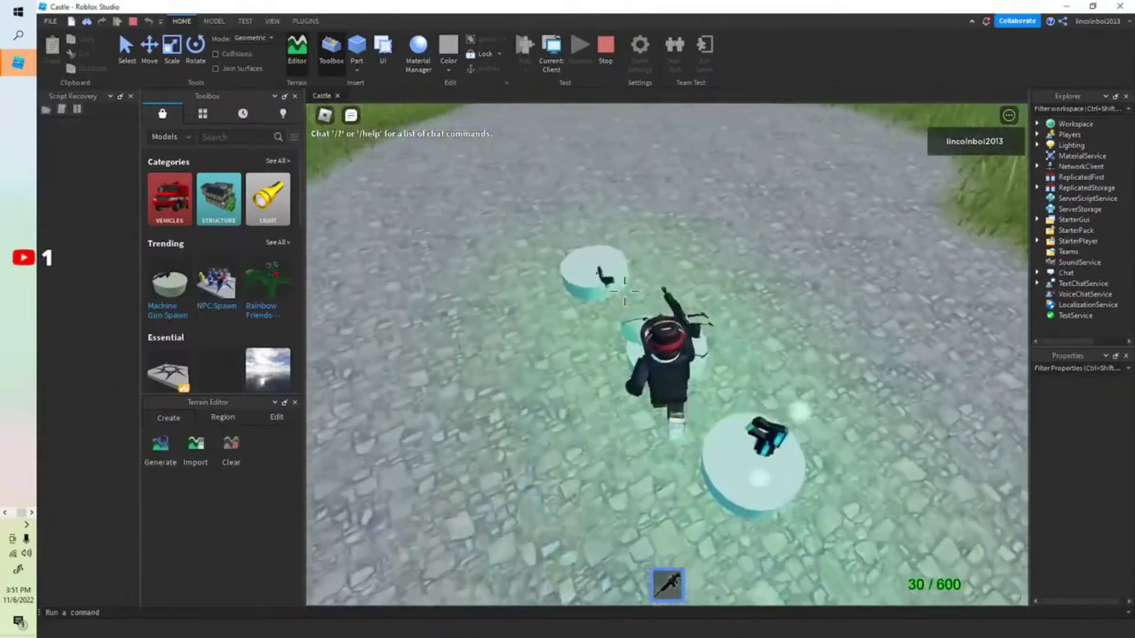
Test the Portal Gun by collecting it, firing portals at the ground and walking toward them
key("w")
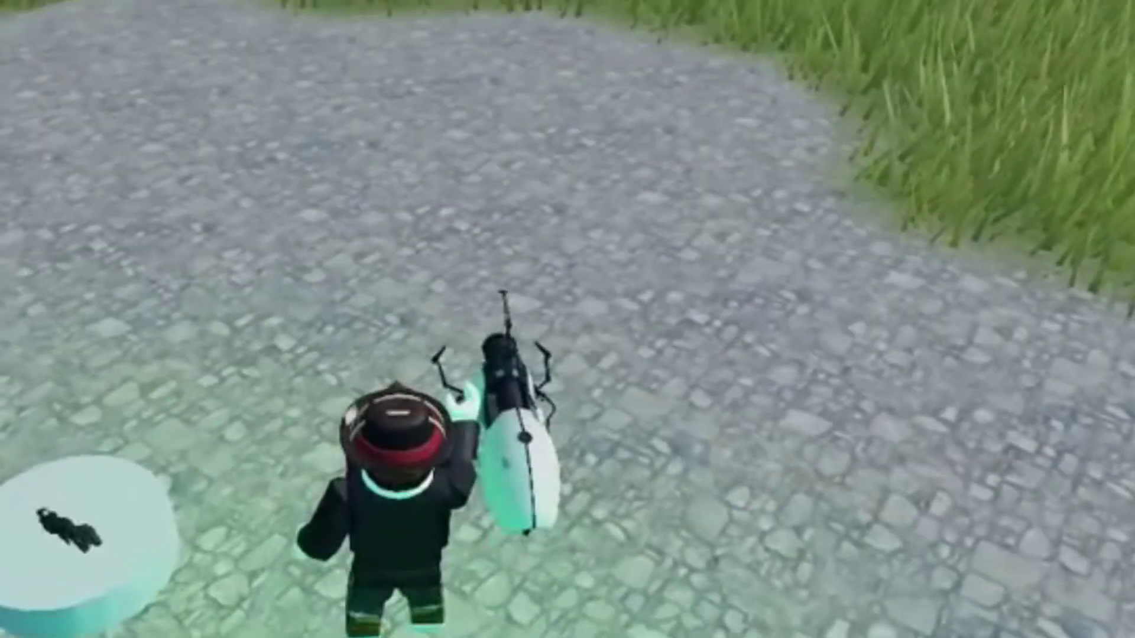
left_click(567, 319)
key("w")
left_click(641, 189)
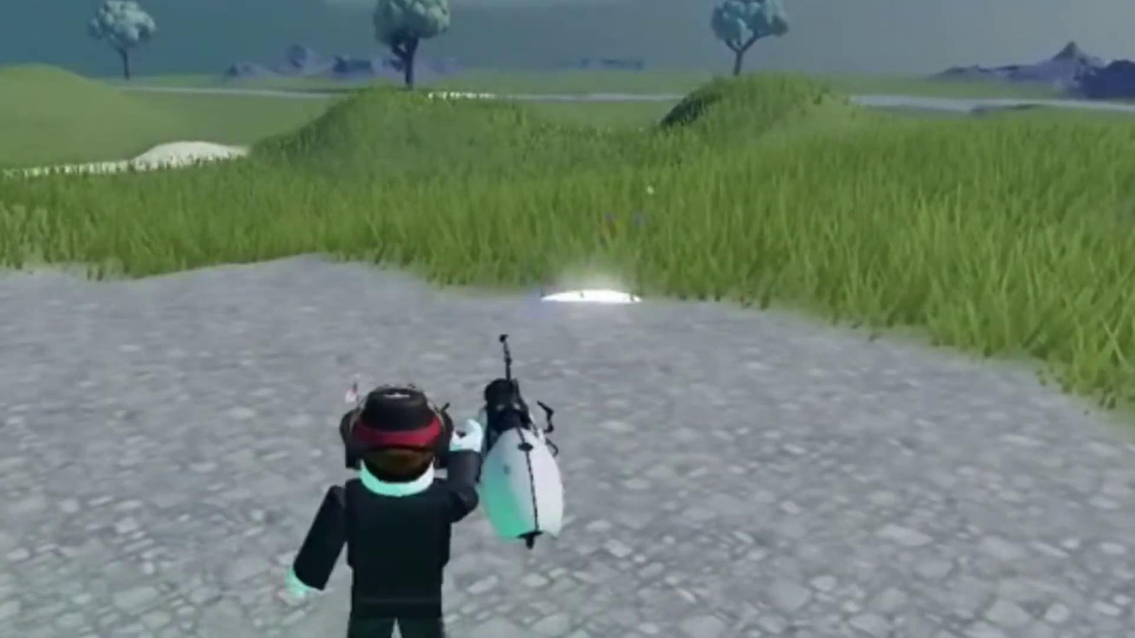
key("w")
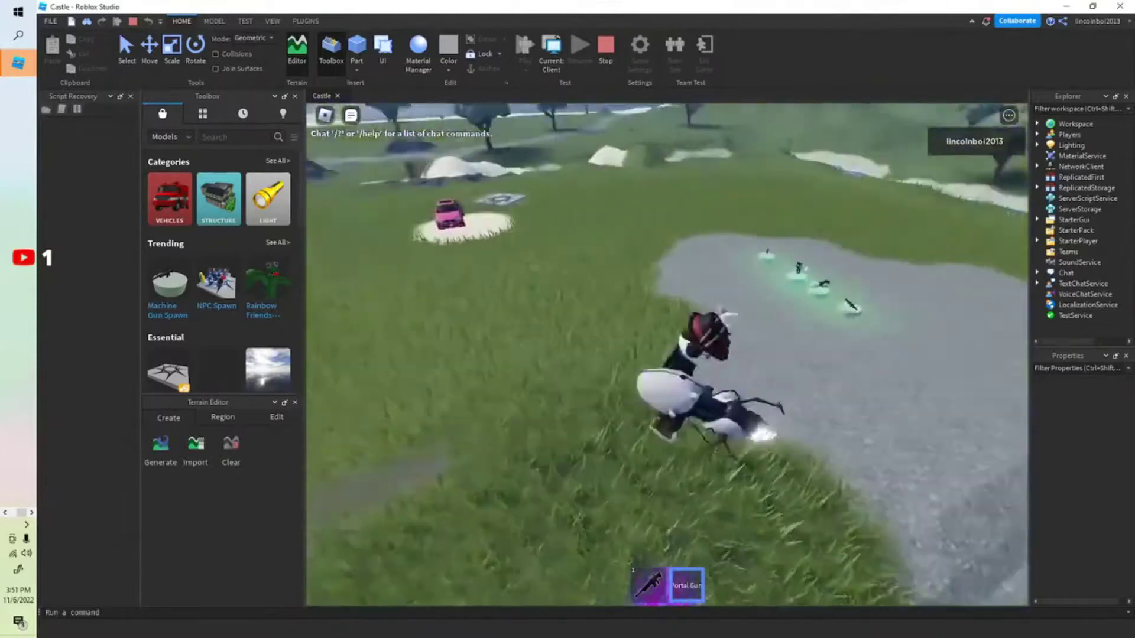
key("w")
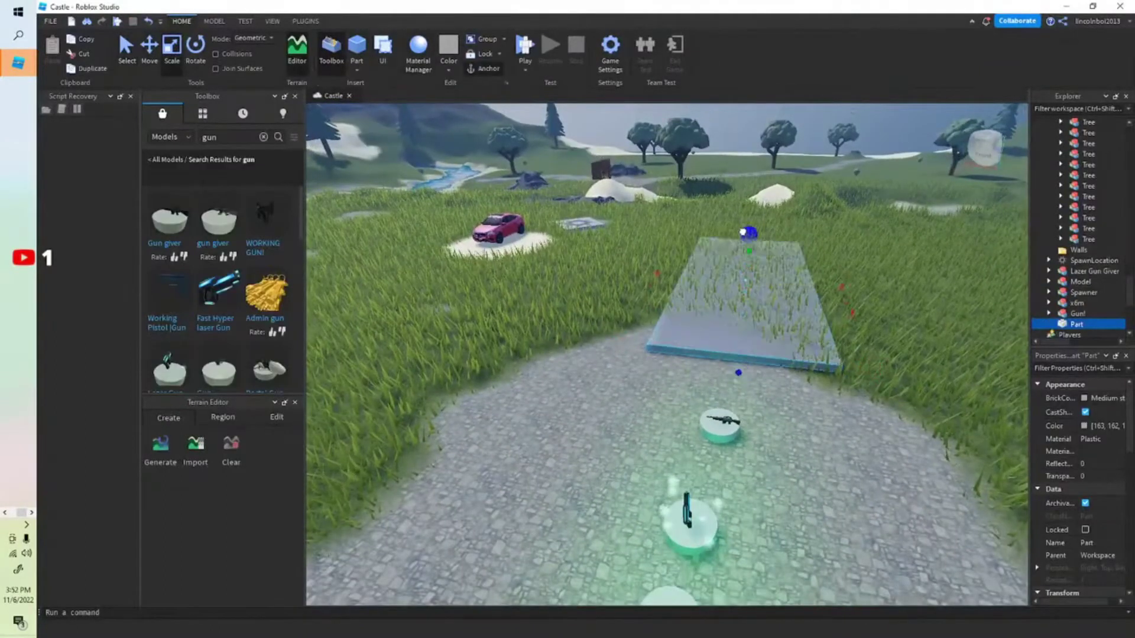
Scale the flat part at the edge of the paved area upward into a tall wall
right_click_drag(750, 336, 748, 335)
key("d")
left_click_drag(659, 358, 656, 228)
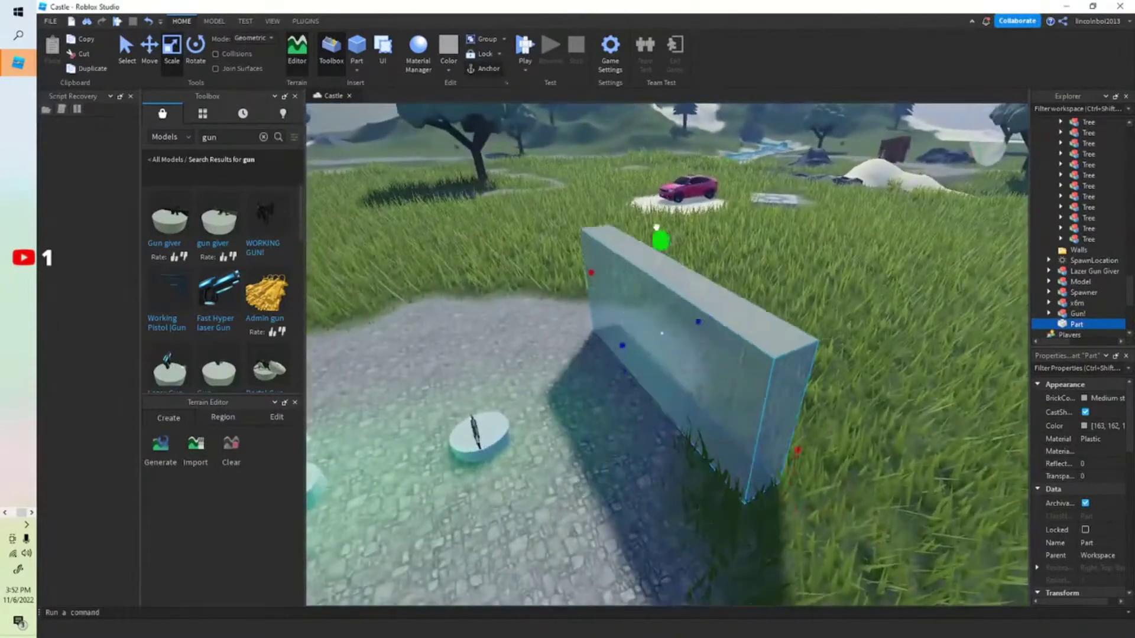
key("s")
left_click_drag(640, 97, 790, 112)
key("a")
key("s")
right_click_drag(846, 278, 846, 272)
key("w")
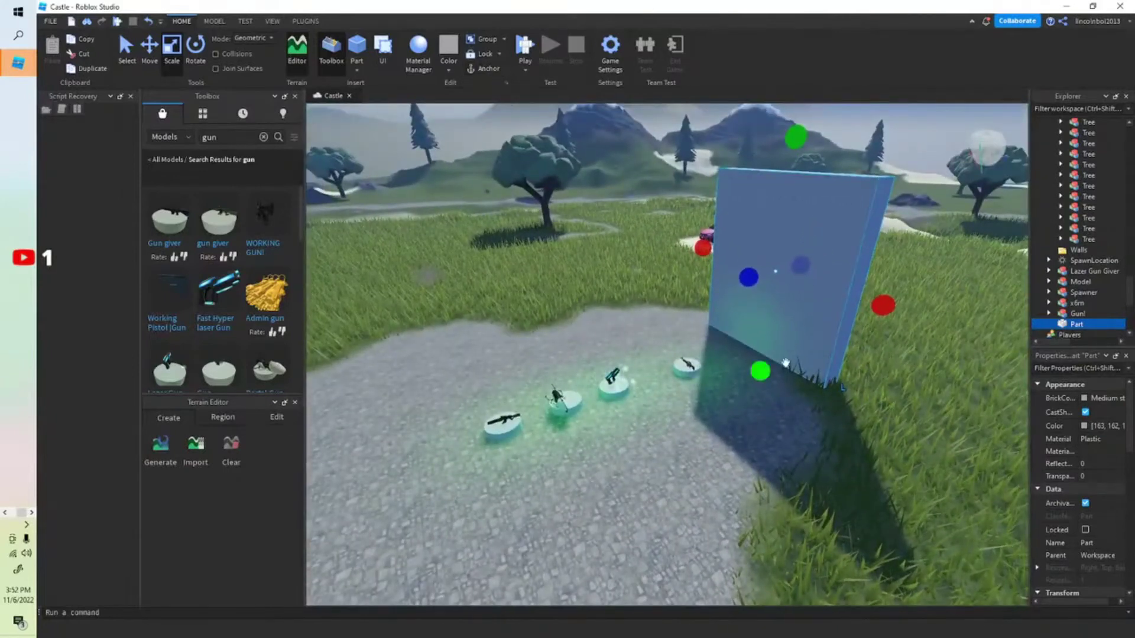
Duplicate the tall wall at the edge of the paved area
right_click_drag(733, 491, 729, 491)
key("d")
right_click_drag(733, 355, 727, 358)
key("s")
right_click_drag(524, 314, 520, 314)
right_click(605, 225)
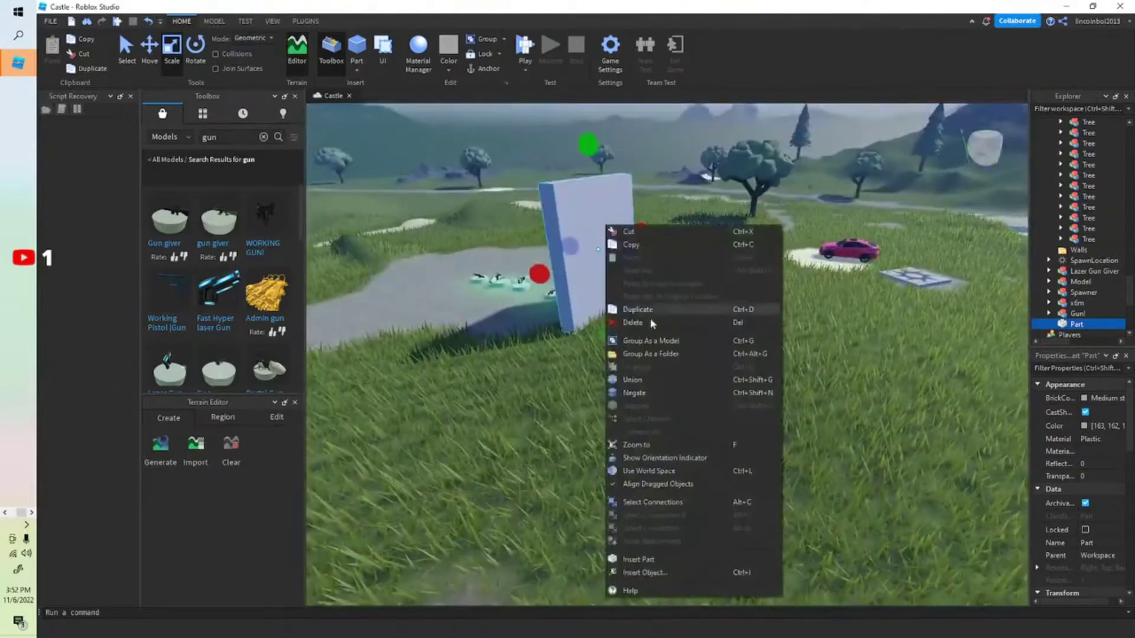
left_click(648, 311)
Move the duplicate wall away from the original so the two stand apart across the grass
key("w")
right_click_drag(648, 311, 645, 309)
key("a")
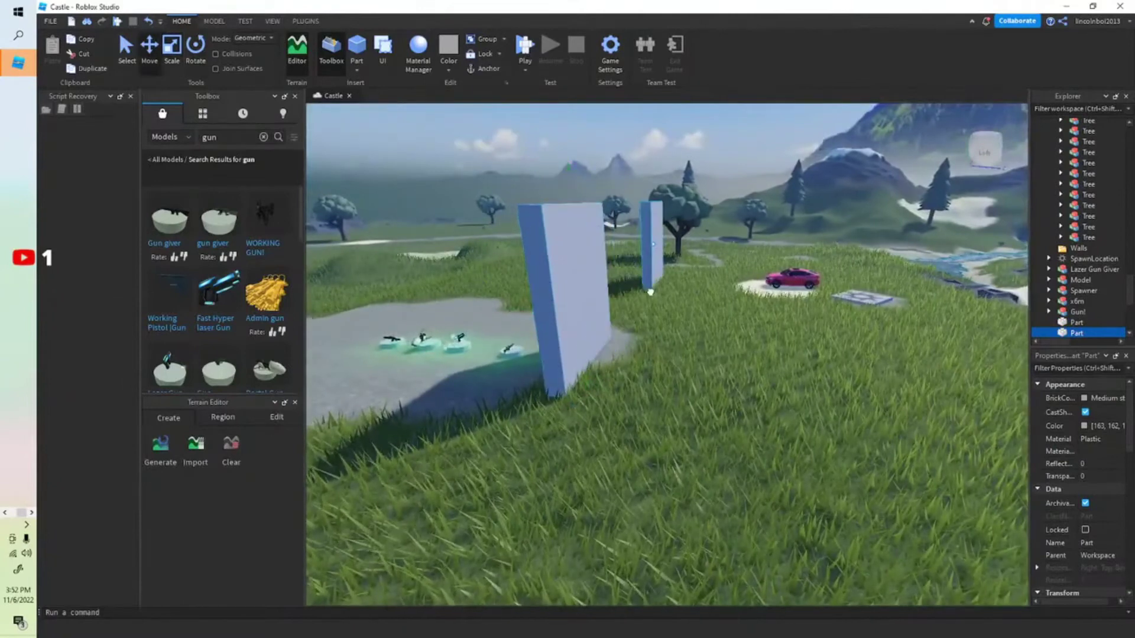
left_click_drag(660, 414, 720, 424)
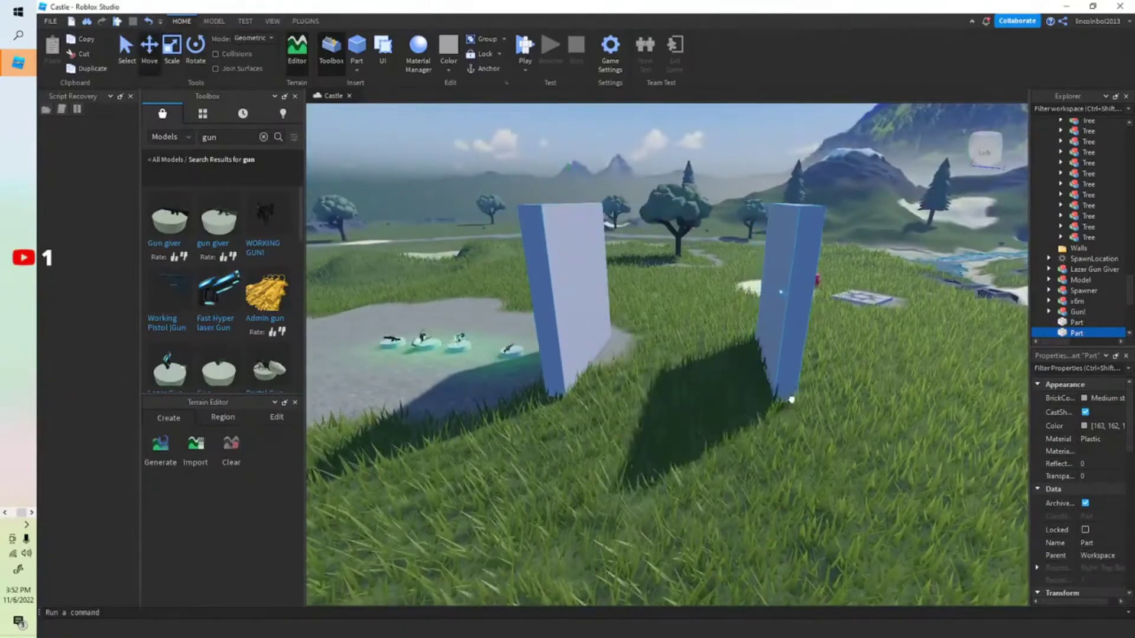
left_click_drag(791, 400, 904, 442)
key("d")
mouse_move(697, 358)
right_mouse_down()
mouse_move(675, 341)
mouse_move(685, 348)
right_mouse_up()
key("a")
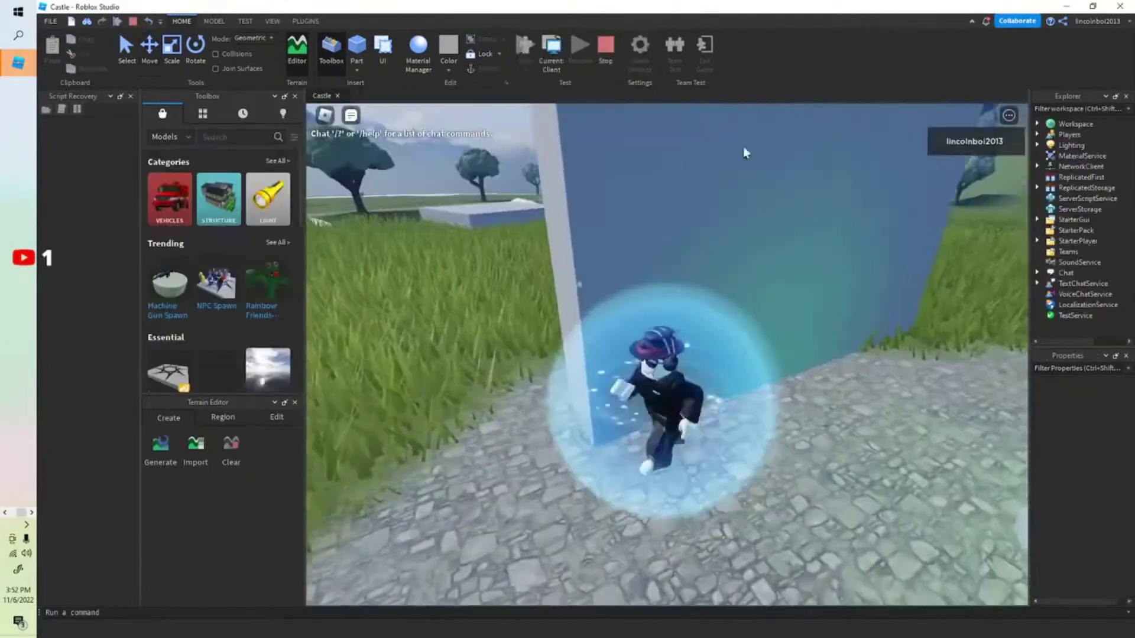
Playtest the scene by running the character around the paved area near the wall and off the spawn pad
key("s")
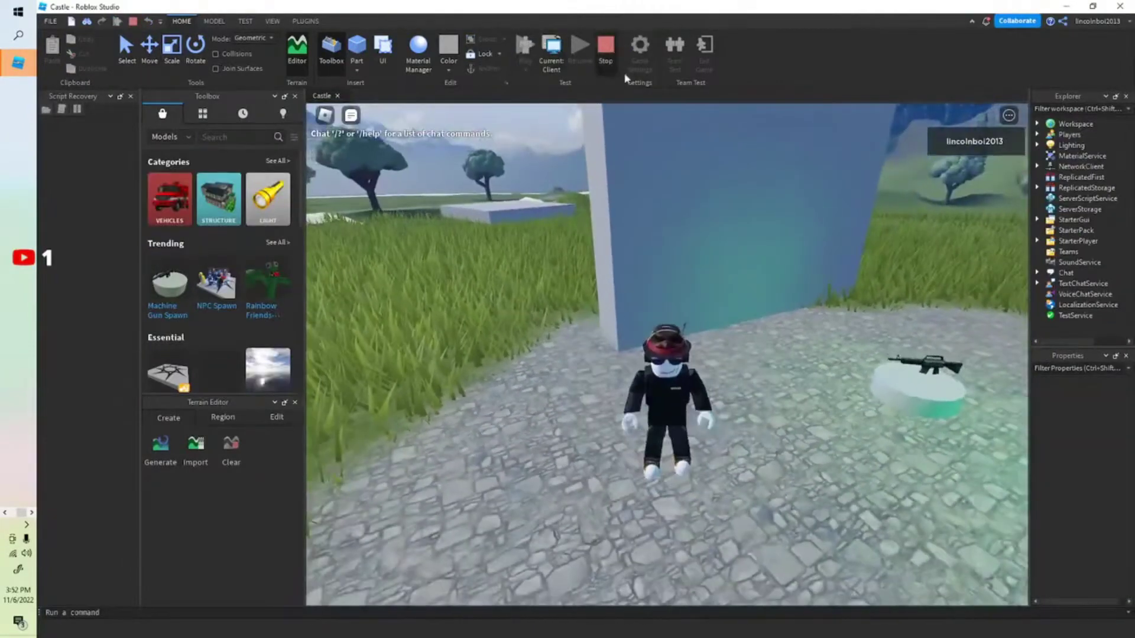
key("w")
right_click_drag(714, 207, 681, 194)
key("s")
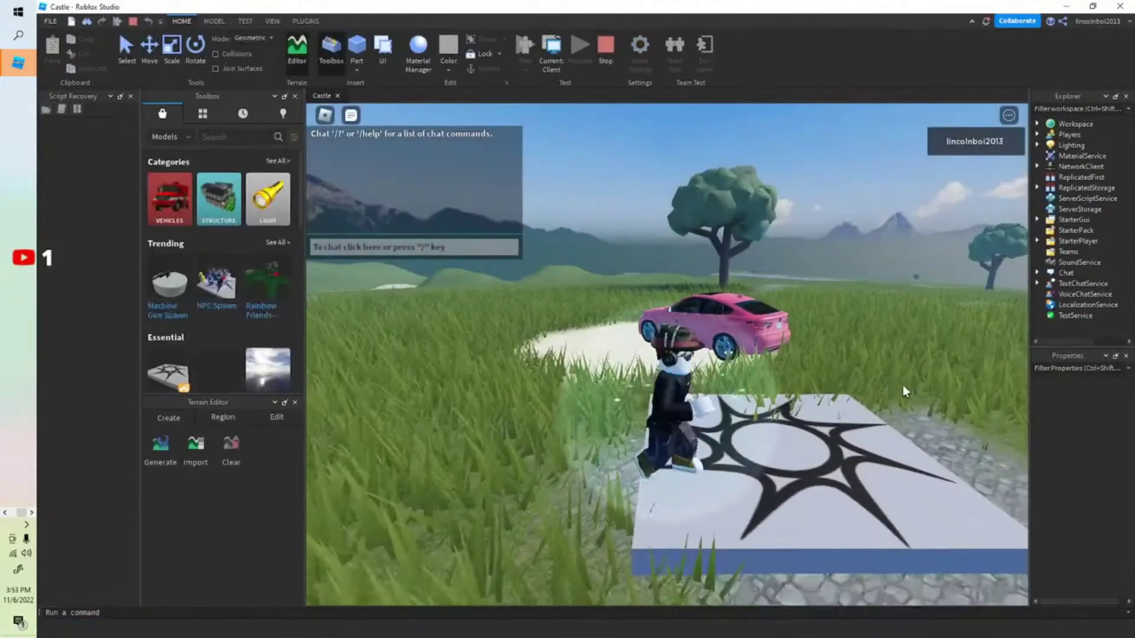
key("w")
key("w")
right_click_drag(903, 385, 902, 385)
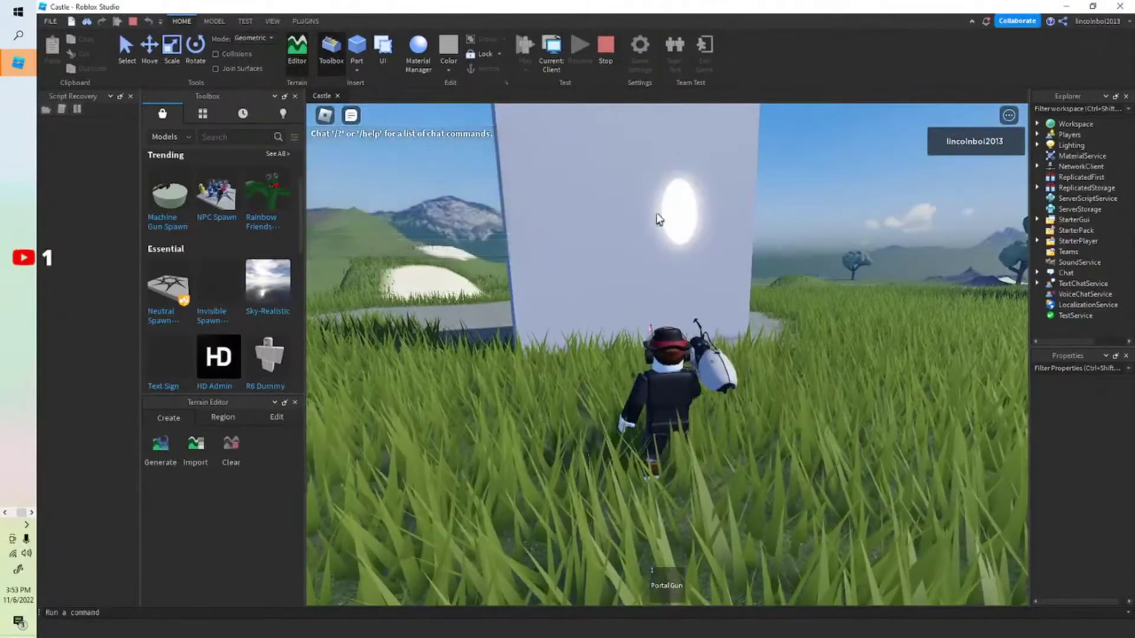
Test the Portal Gun by running the character up to the tall wall and jumping into its glowing portal
key("w")
right_click_drag(888, 319, 887, 318)
key("w")
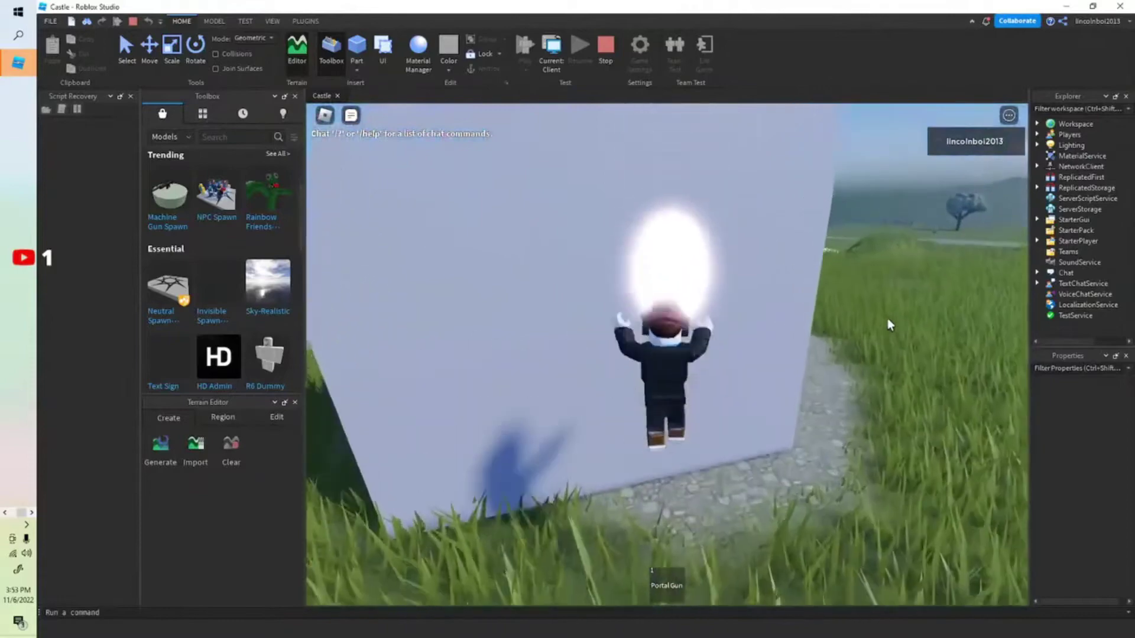
key("w")
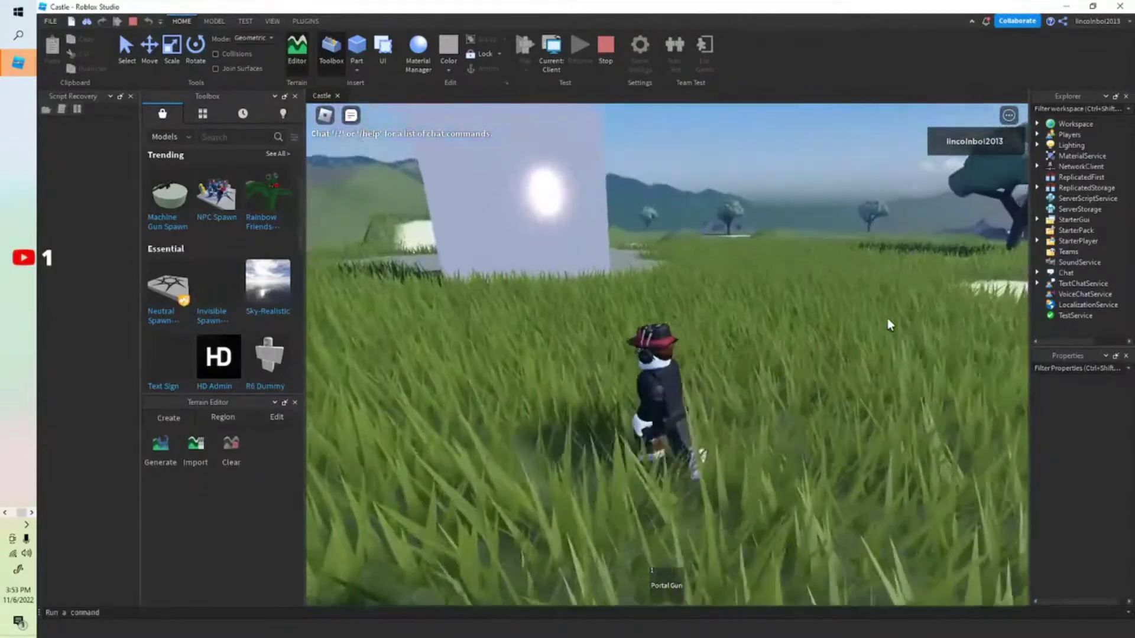
Equip the rifle, run across the grass beside the wall firing it, and stop the playtest
key("1")
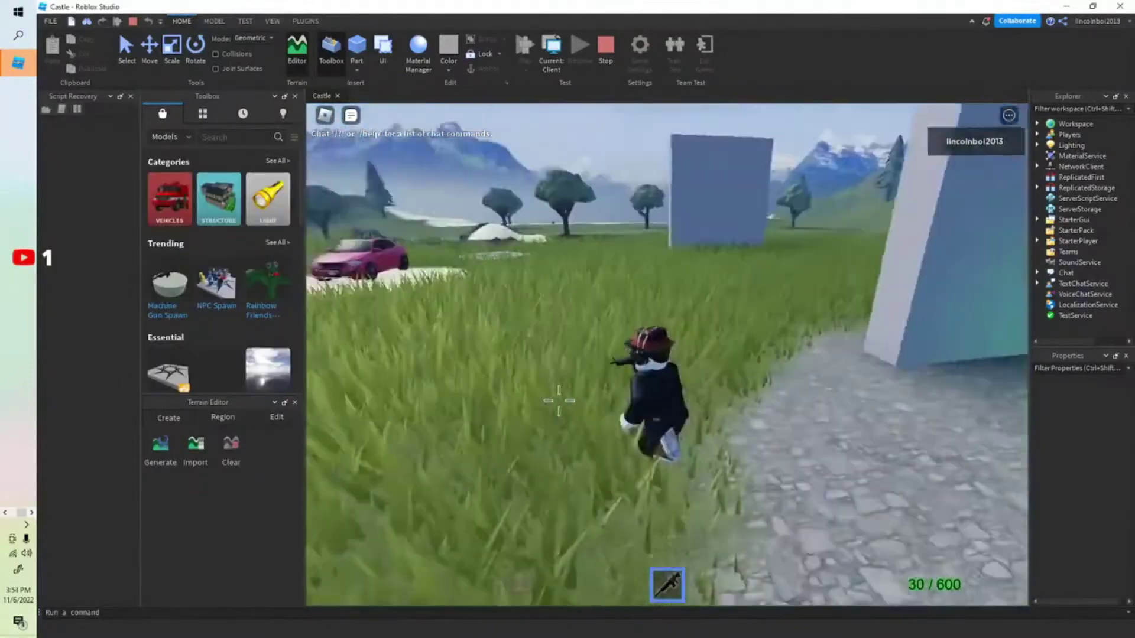
key("w")
right_click_drag(559, 401, 561, 398)
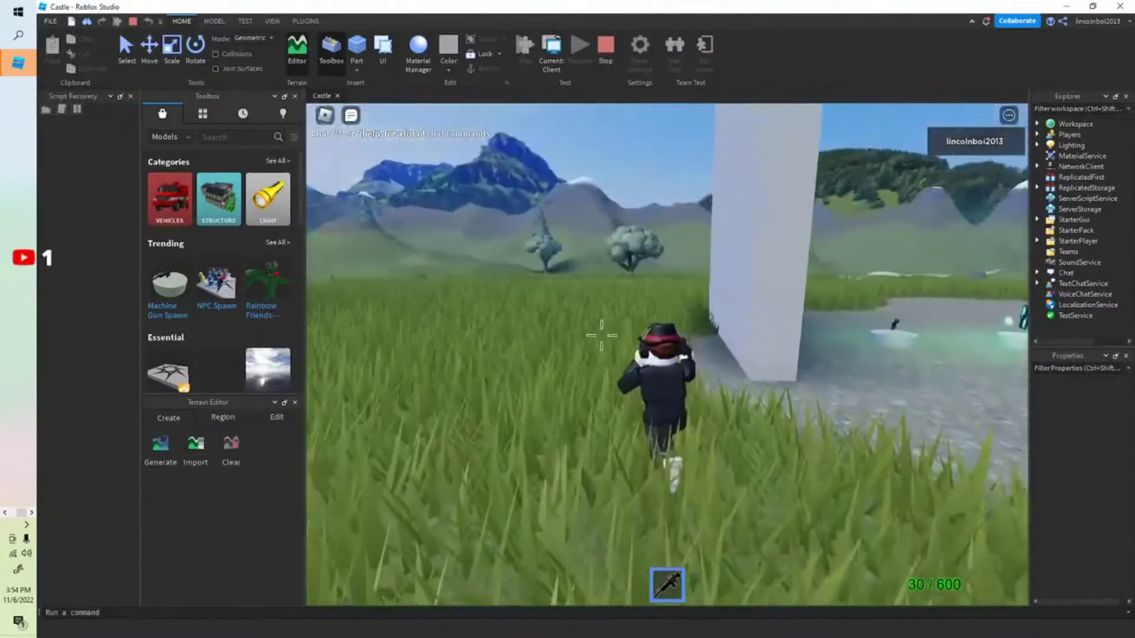
right_click_drag(604, 334, 606, 335)
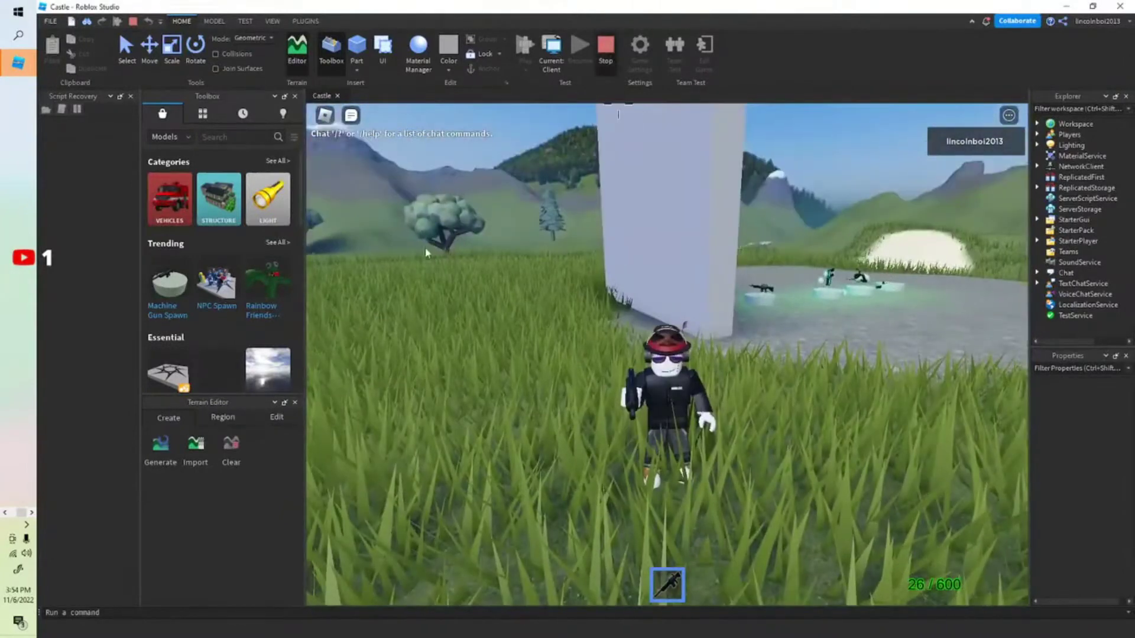
key("shift+F5")
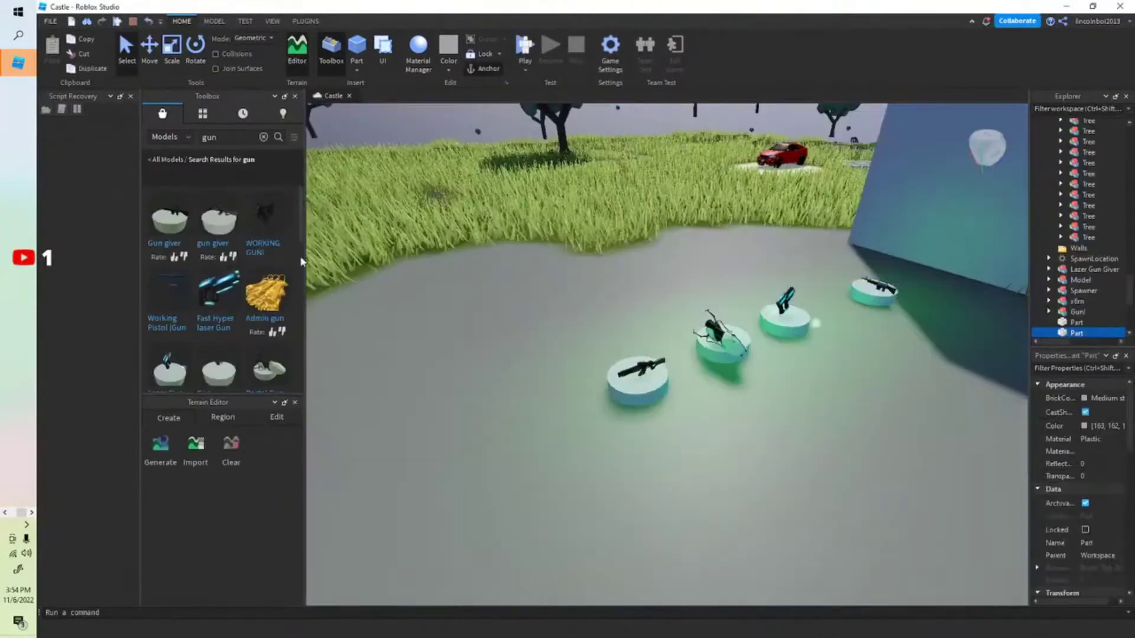
Add a dummy from a "dummys" model search, turn it toward the gun givers, and line up four copies behind them
scroll(237, 272, "down", 2)
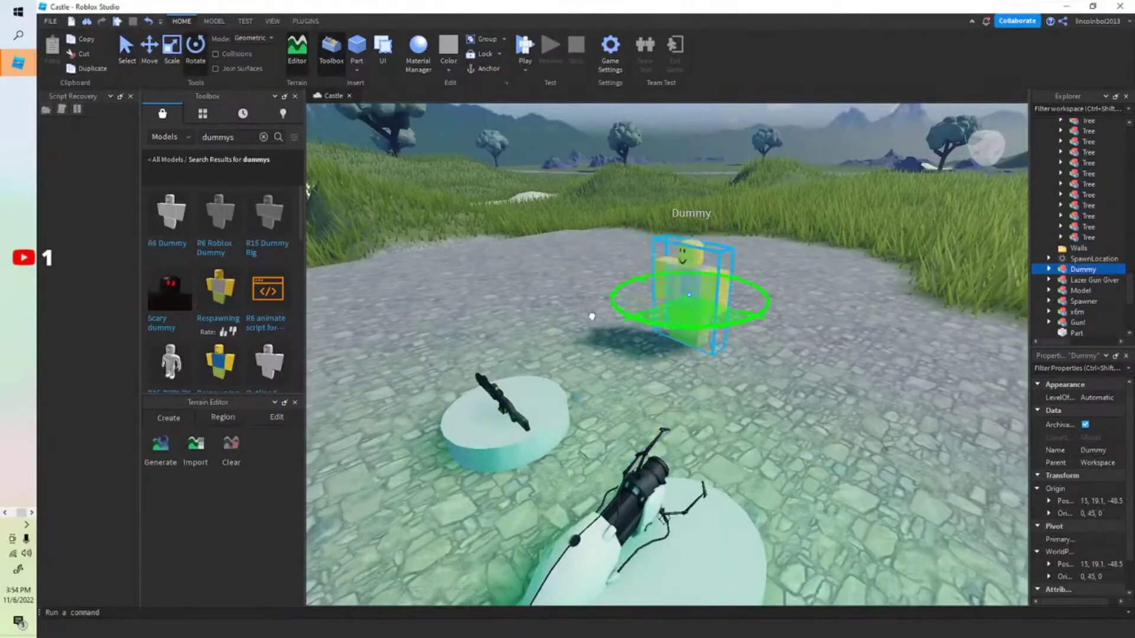
left_click_drag(591, 316, 587, 291)
key("s")
right_click_drag(587, 291, 697, 296)
key("w")
key("s")
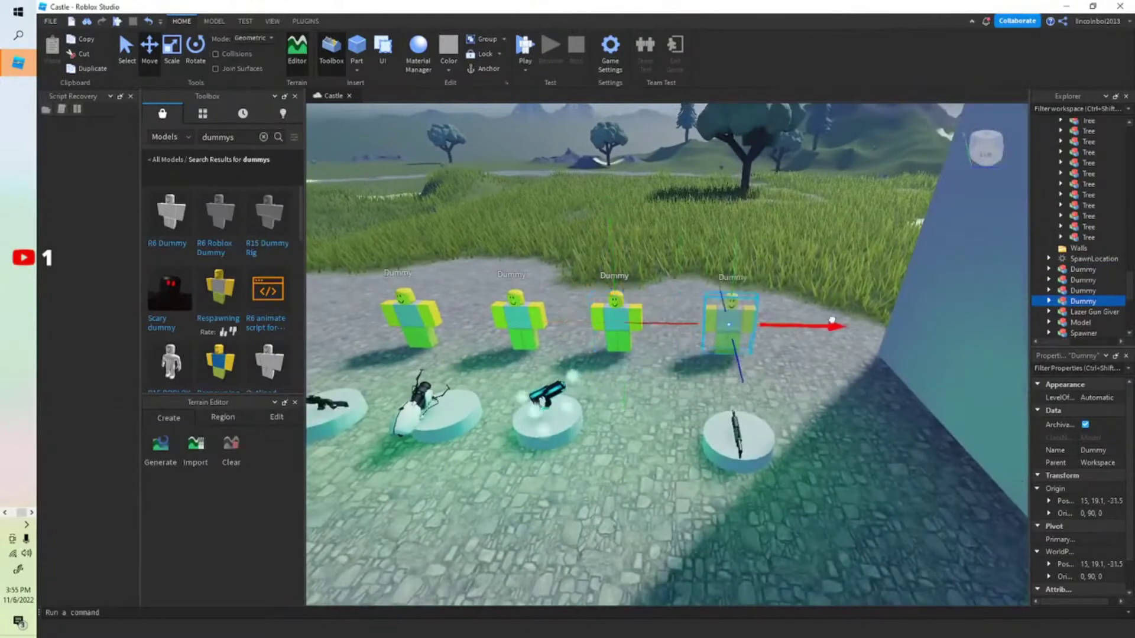
Start a playtest and shoot the dummies with the rifle
left_click(526, 57)
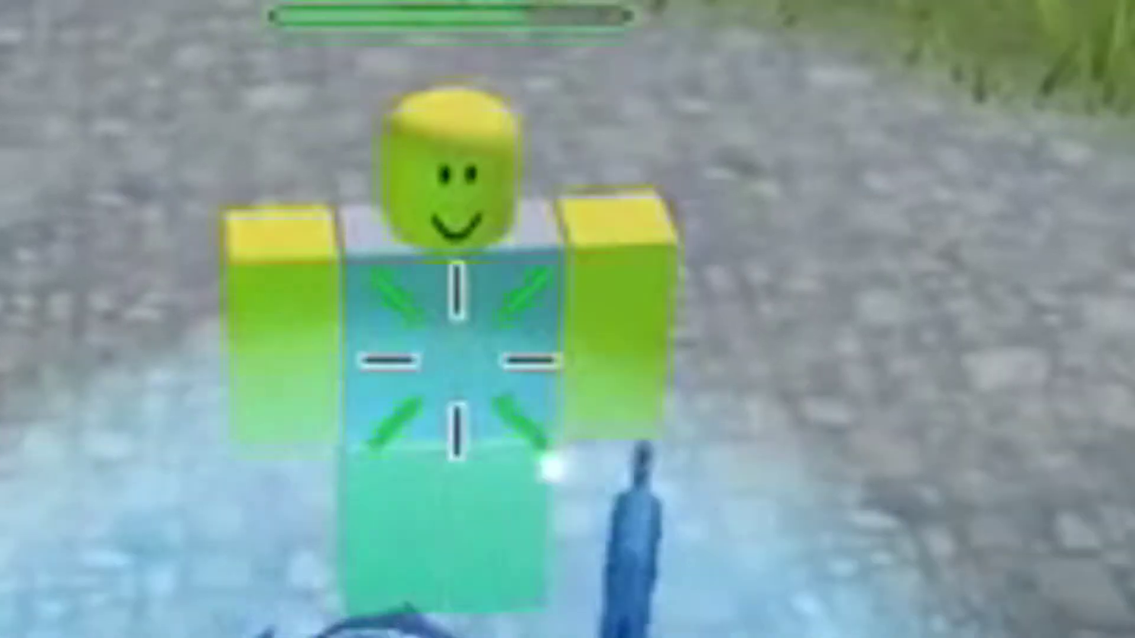
key("a")
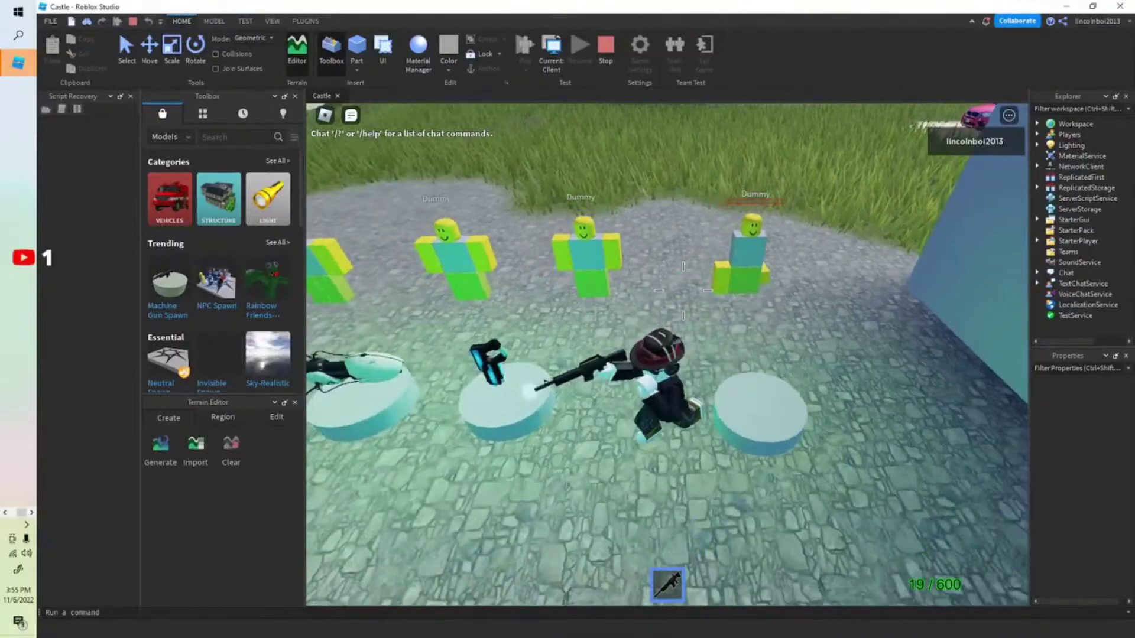
key("s")
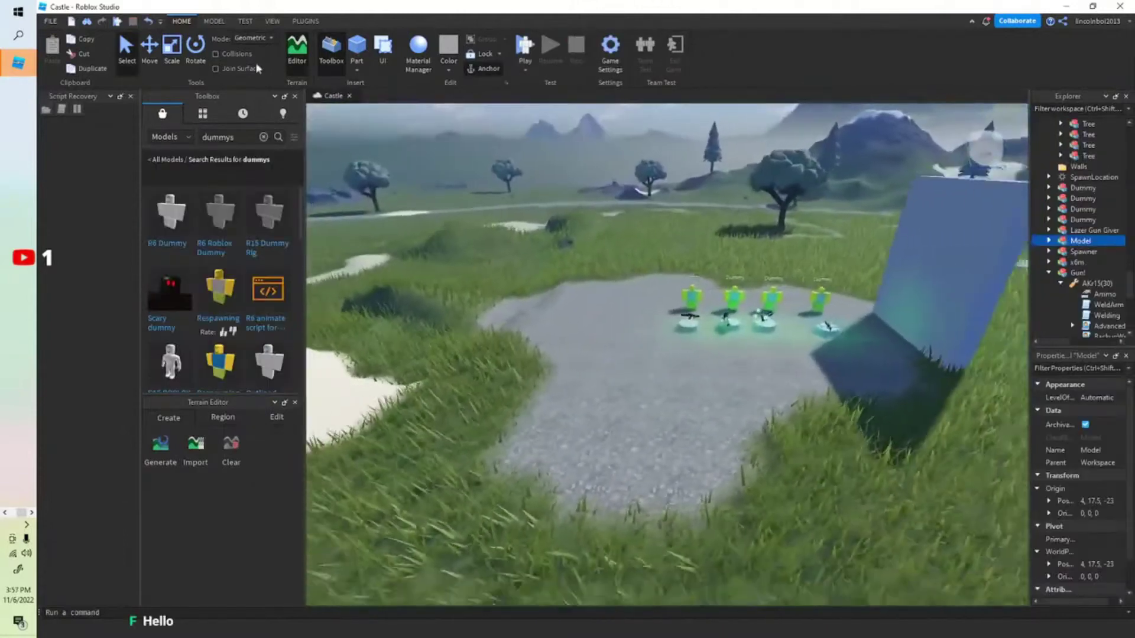
Add the white 2021 Koenigsegg from a "CARS" model search and park it near the pink car on dark rock-painted ground
key("s")
key("d")
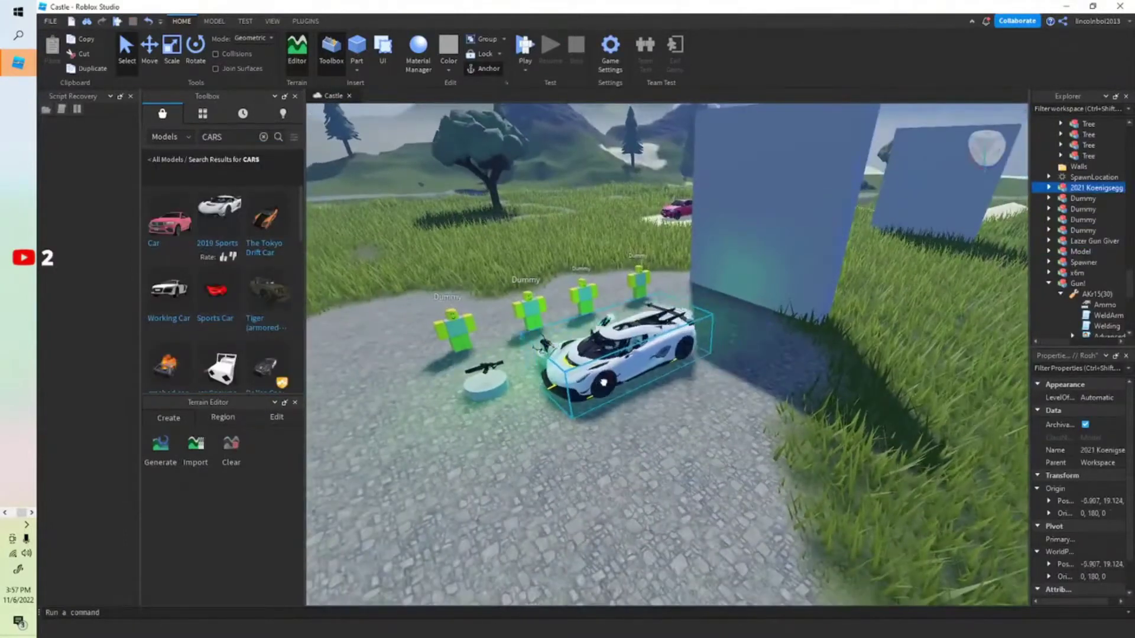
key("a")
left_click_drag(432, 272, 565, 146)
key("w")
key("s")
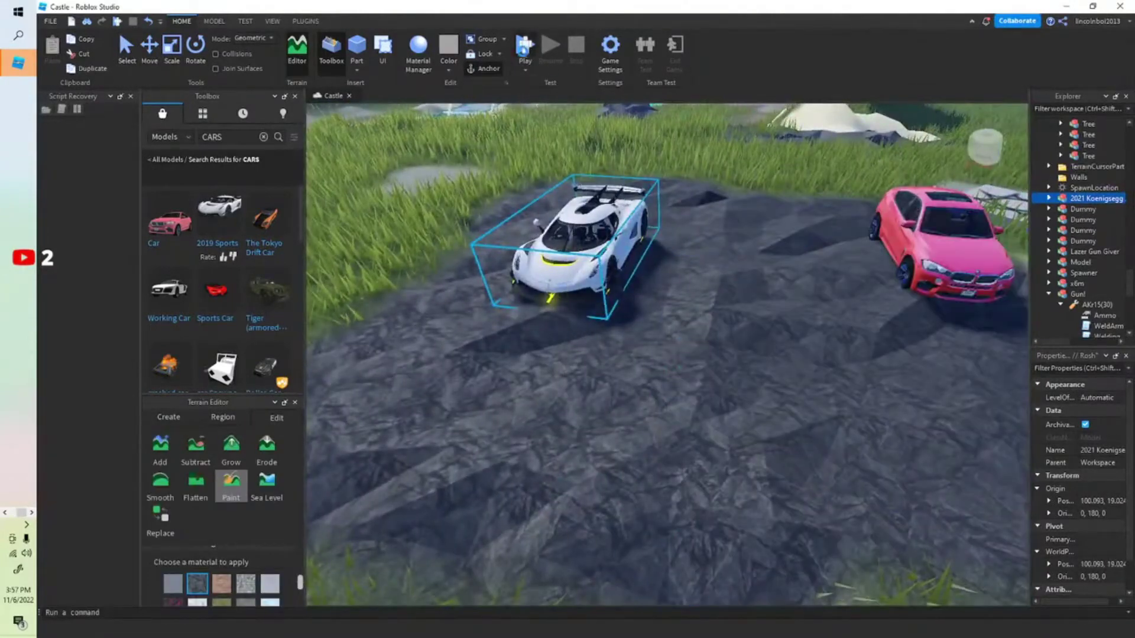
Start a playtest and run the character from the spawn pad to the two parked cars
key("F5")
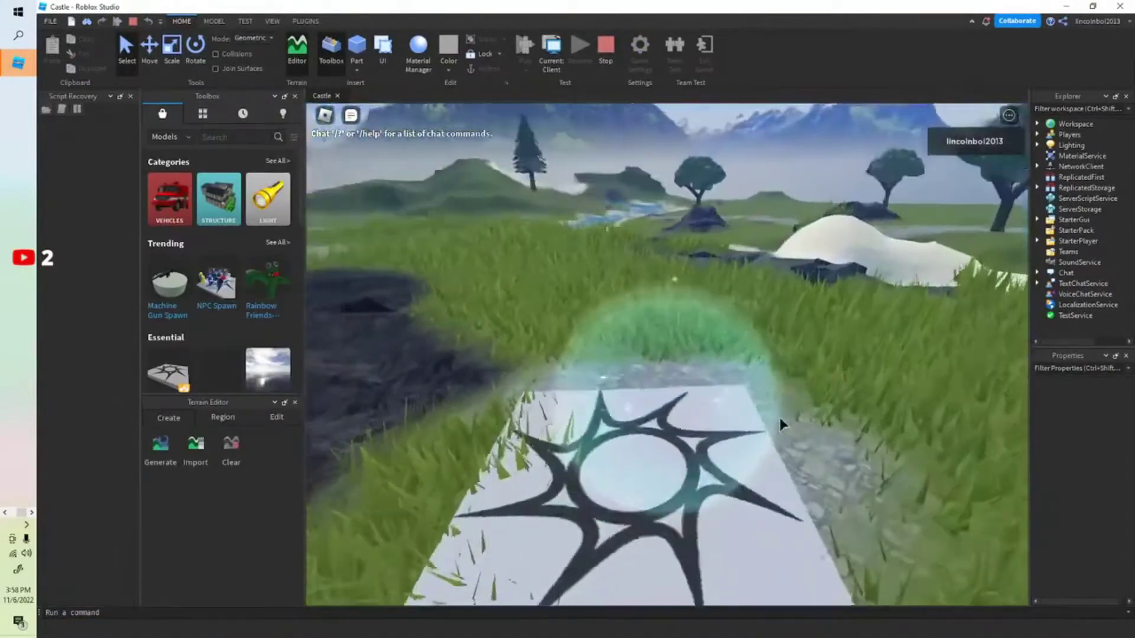
key("w")
mouse_move(780, 418)
right_mouse_down()
mouse_move(743, 394)
mouse_move(772, 405)
right_mouse_up()
key("w")
scroll(772, 406, "down", 3)
key("space")
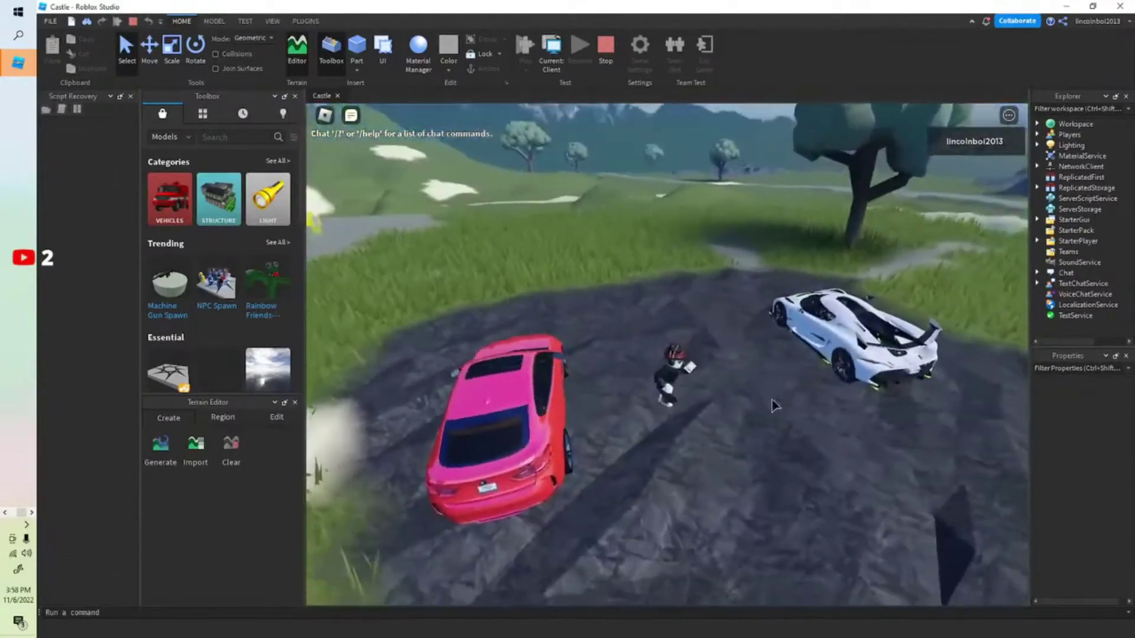
key("s")
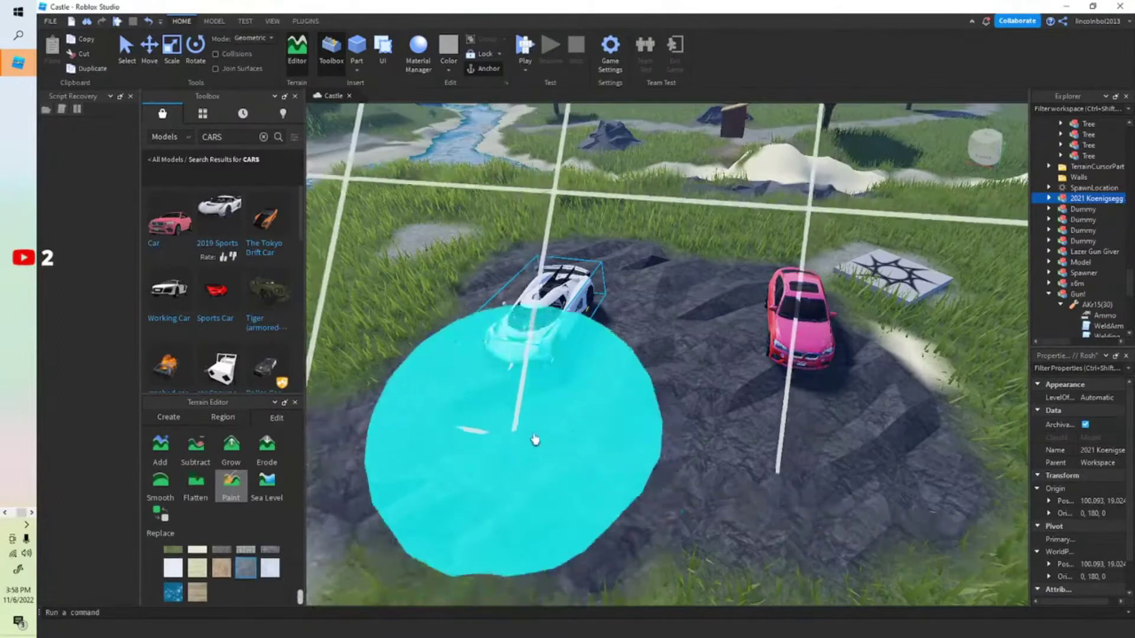
Repaint the dark rock around the cars as smooth grey pavement and move the pink car beside the white one
mouse_move(535, 441)
left_mouse_down()
mouse_move(731, 464)
mouse_move(560, 294)
mouse_move(611, 270)
left_mouse_up()
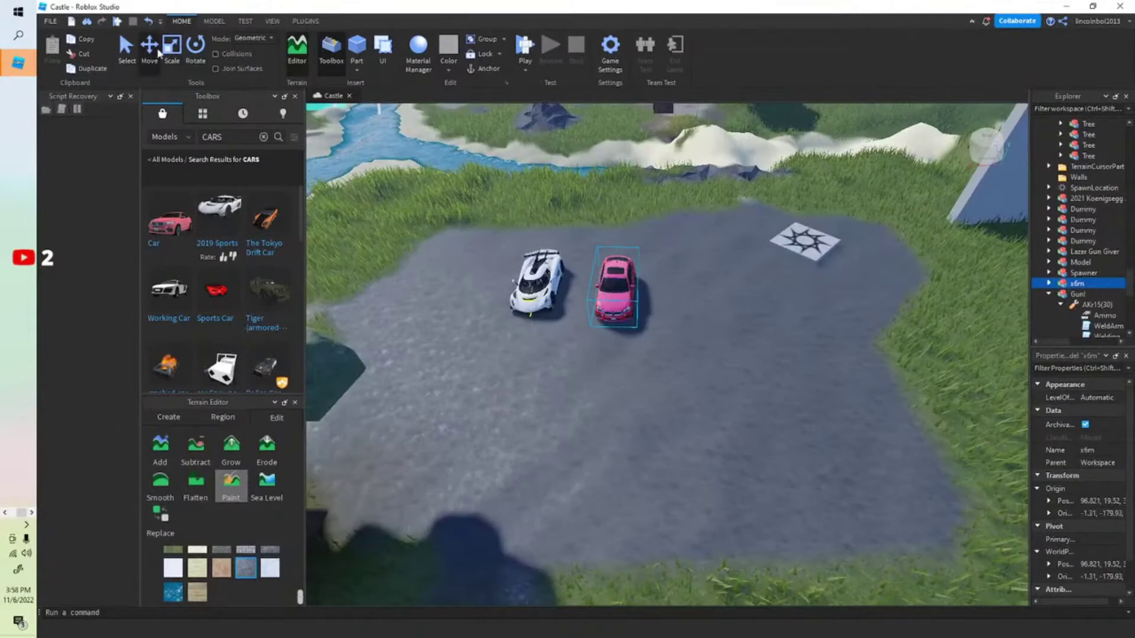
left_click_drag(868, 301, 570, 332)
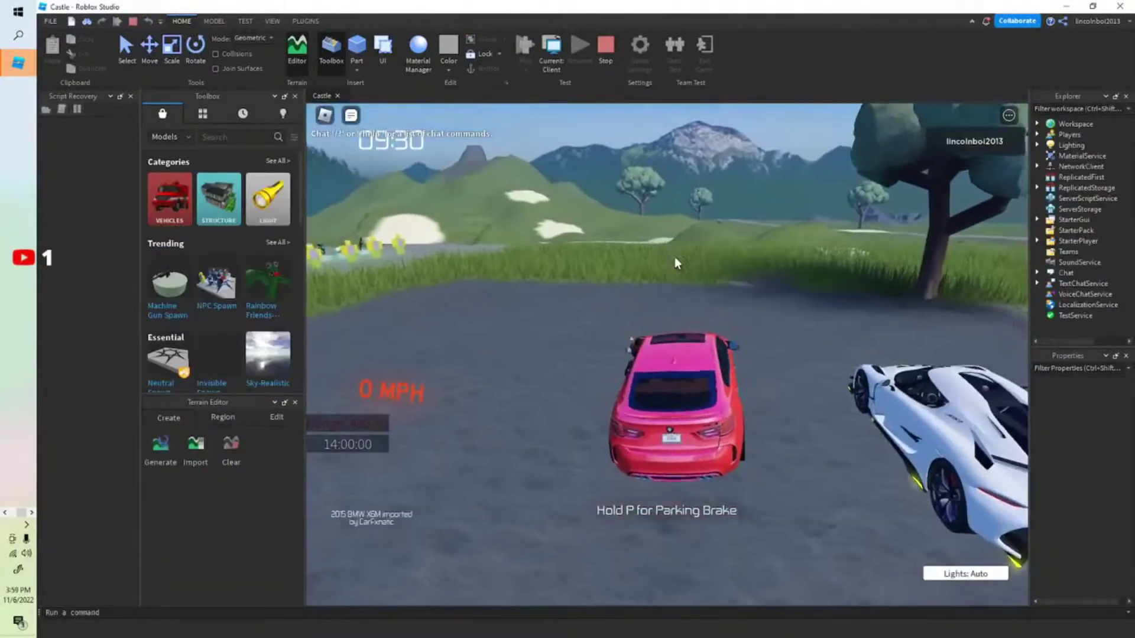
Test-drive the pink car off the pavement and over the grass, and get out of it
key("w")
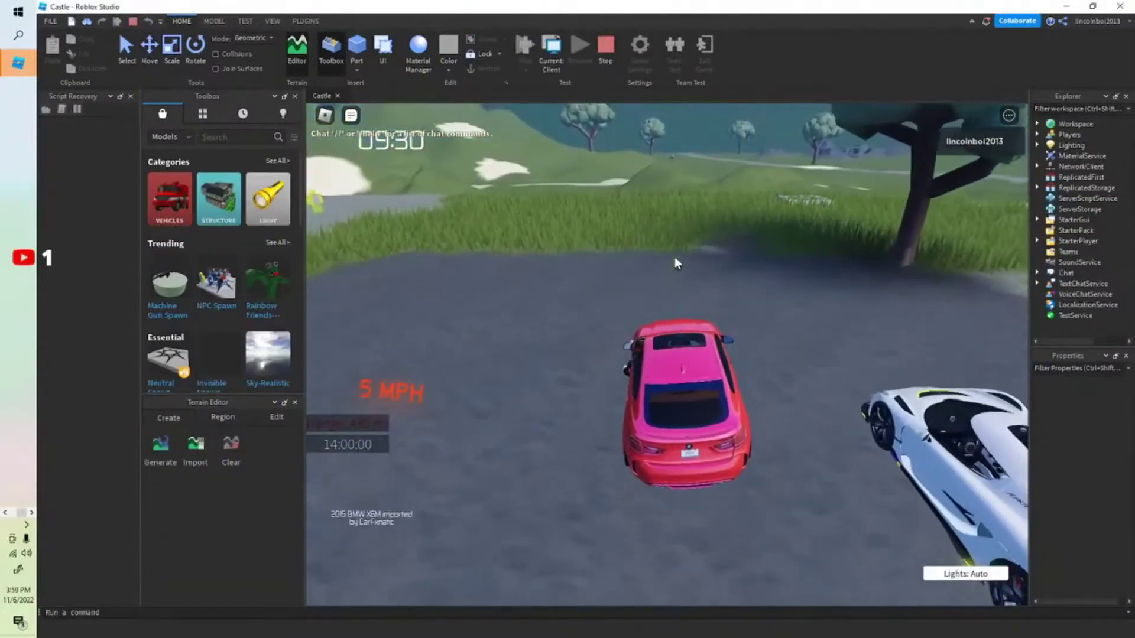
key("w")
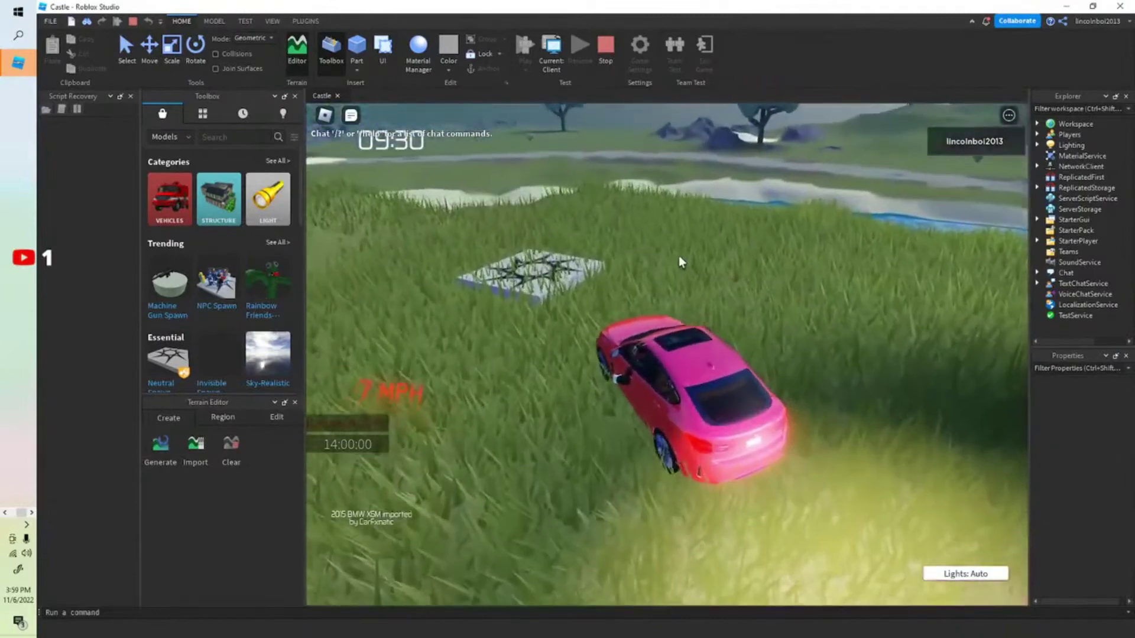
key("space")
key("a")
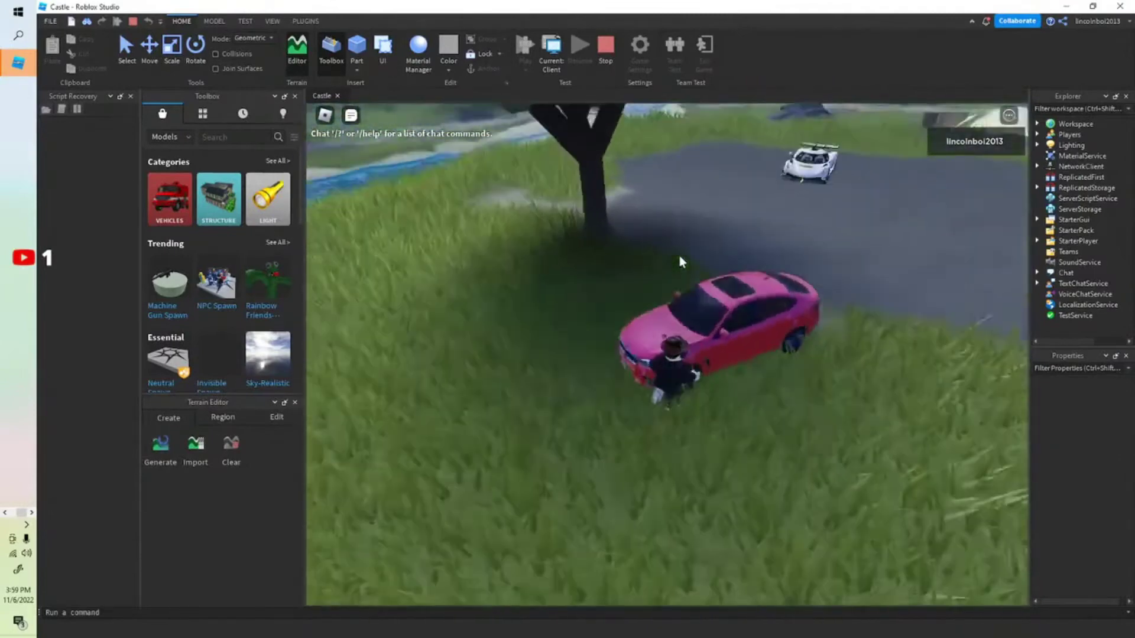
key("s")
right_click_drag(506, 399, 506, 399)
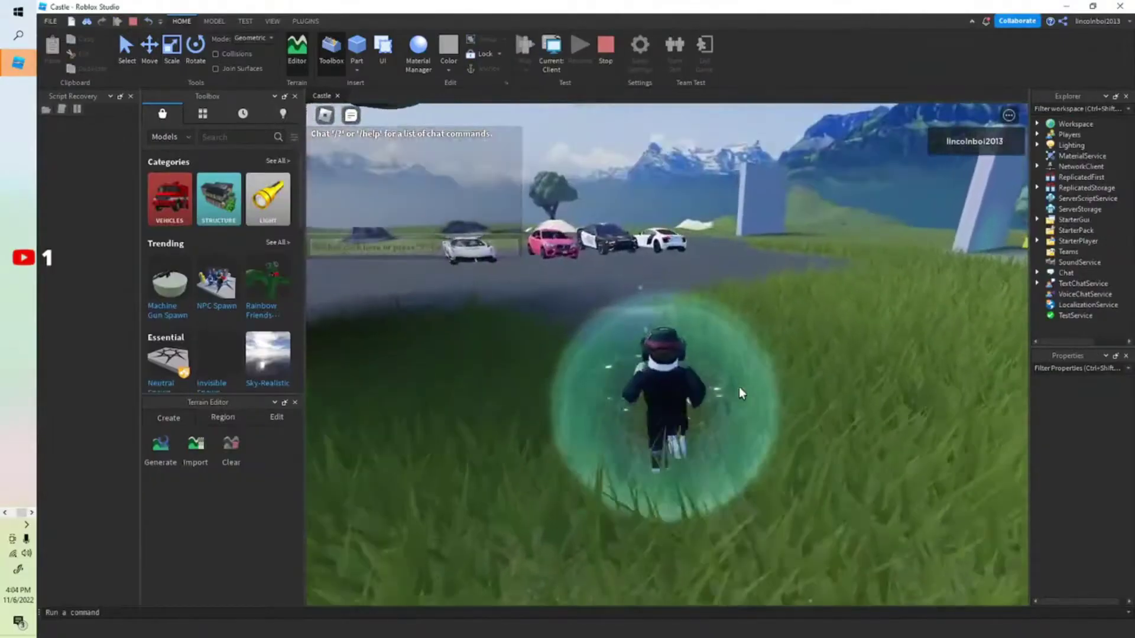
Run the character across the pavement to the row of four cars and get into the police car
key("w")
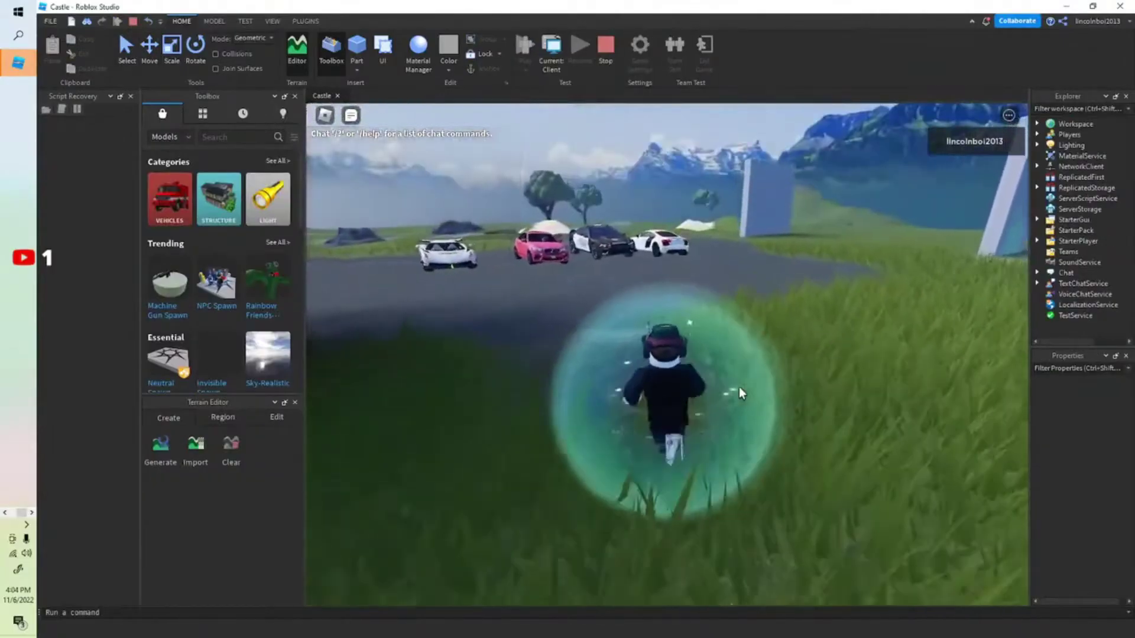
key("w")
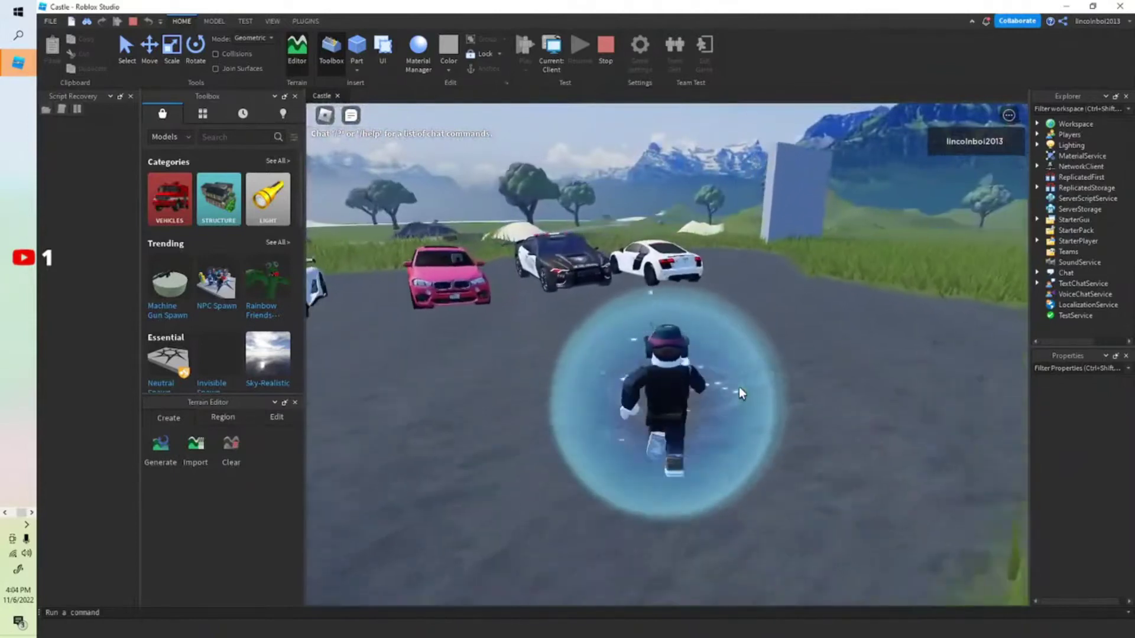
key("w")
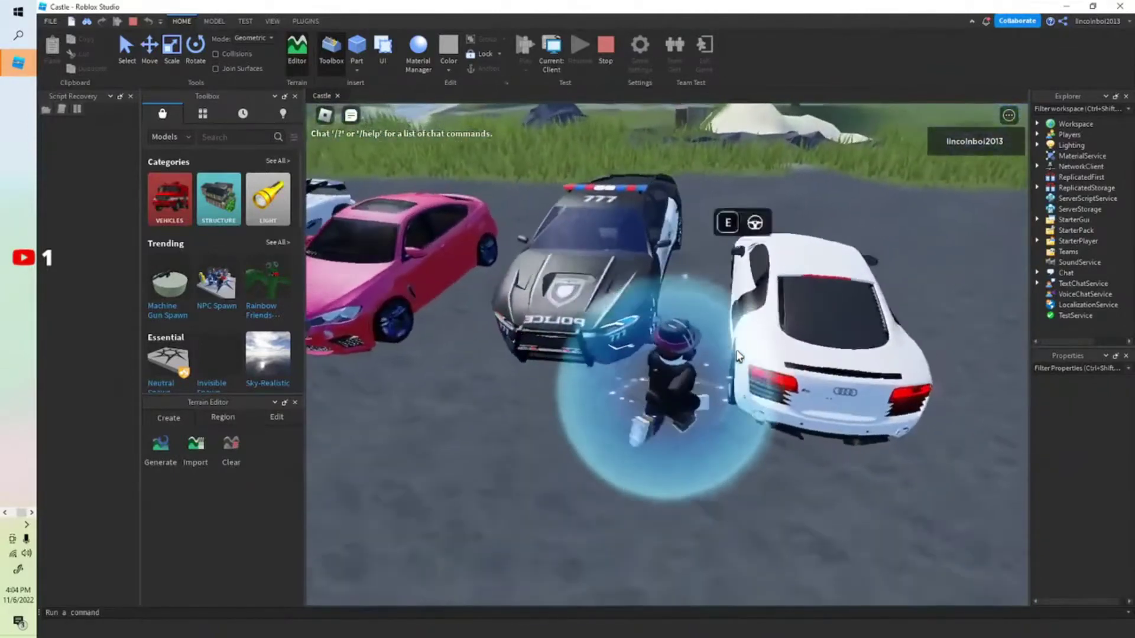
key("e")
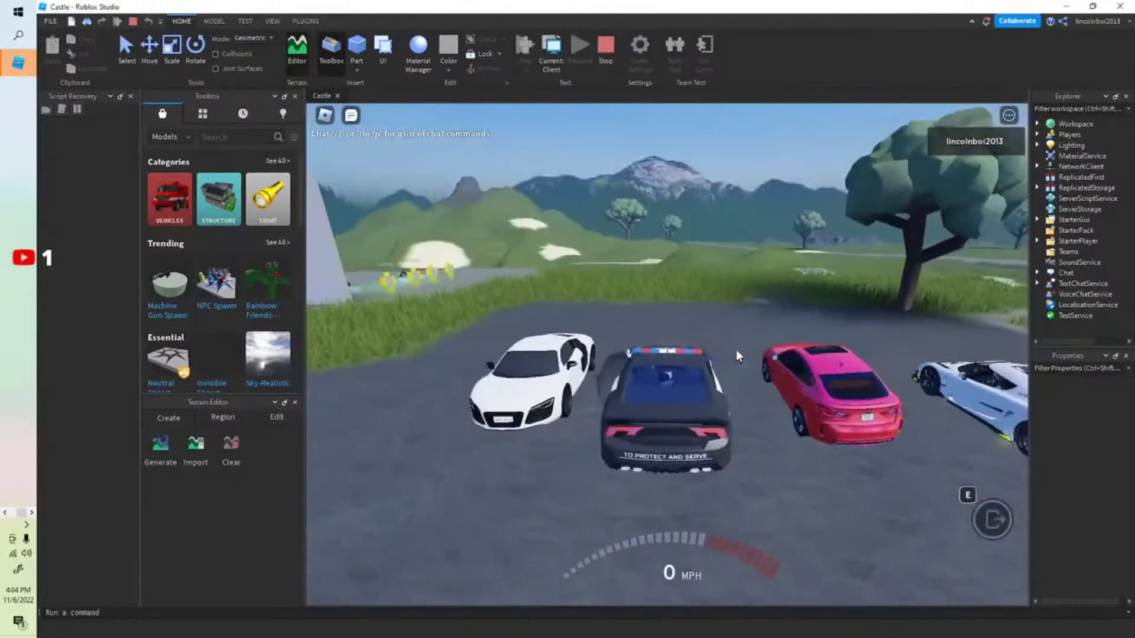
Test-drive the police car off the pavement and across the grass
key("w")
key("w")
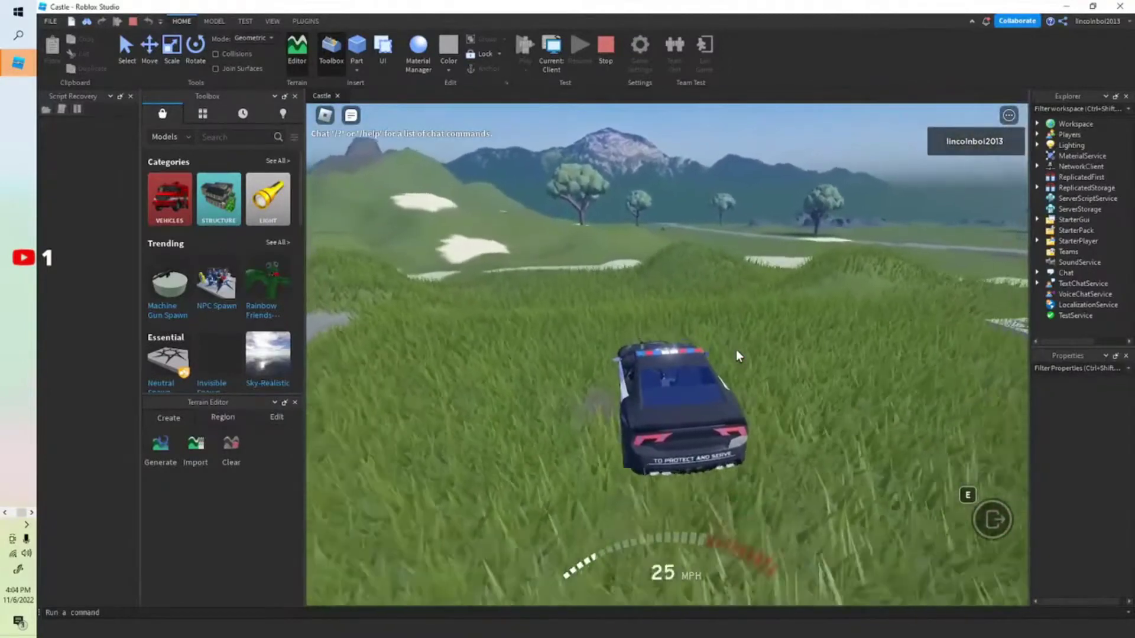
key("a")
key("w")
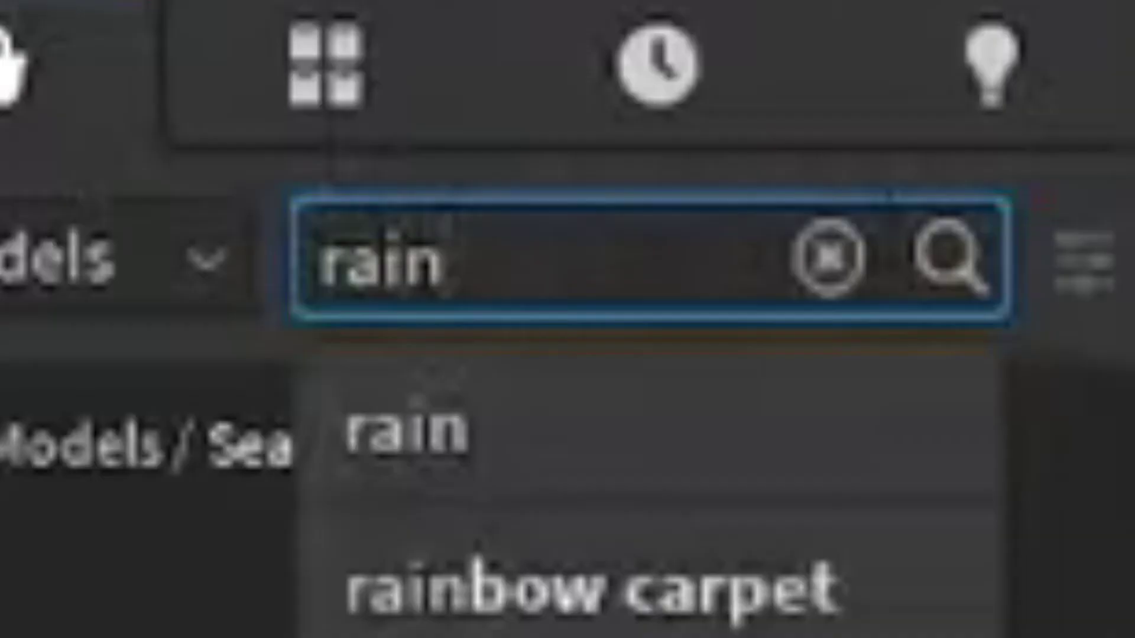
Search the model library for "rainbow friends" and place the Green Rainbow Friends model on the grass between the two walls
type("bow fr")
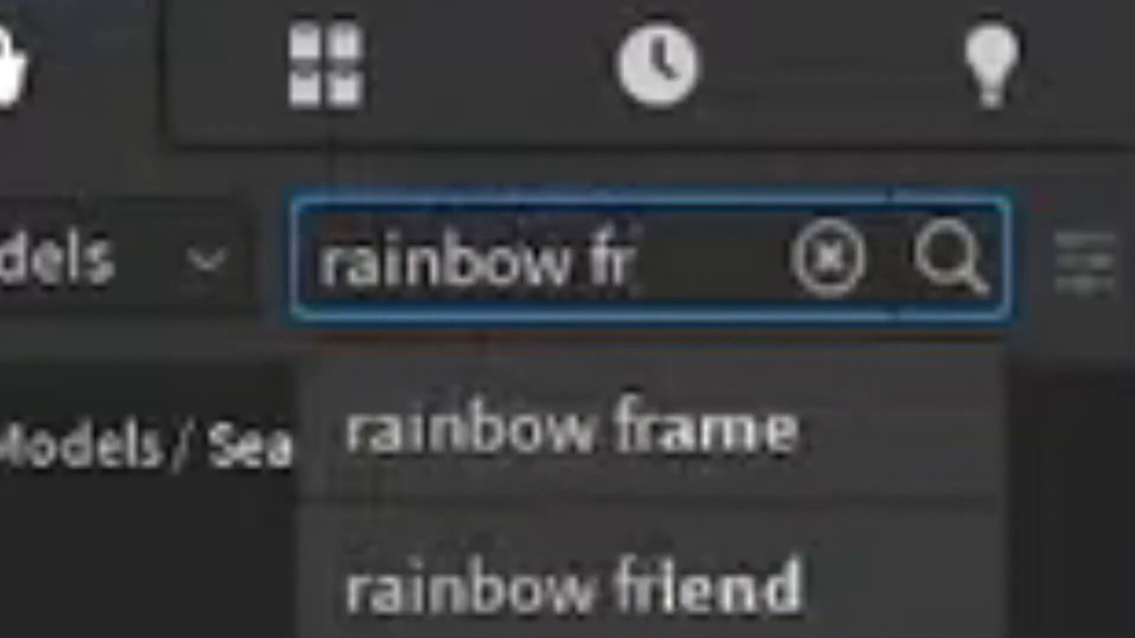
type("iends")
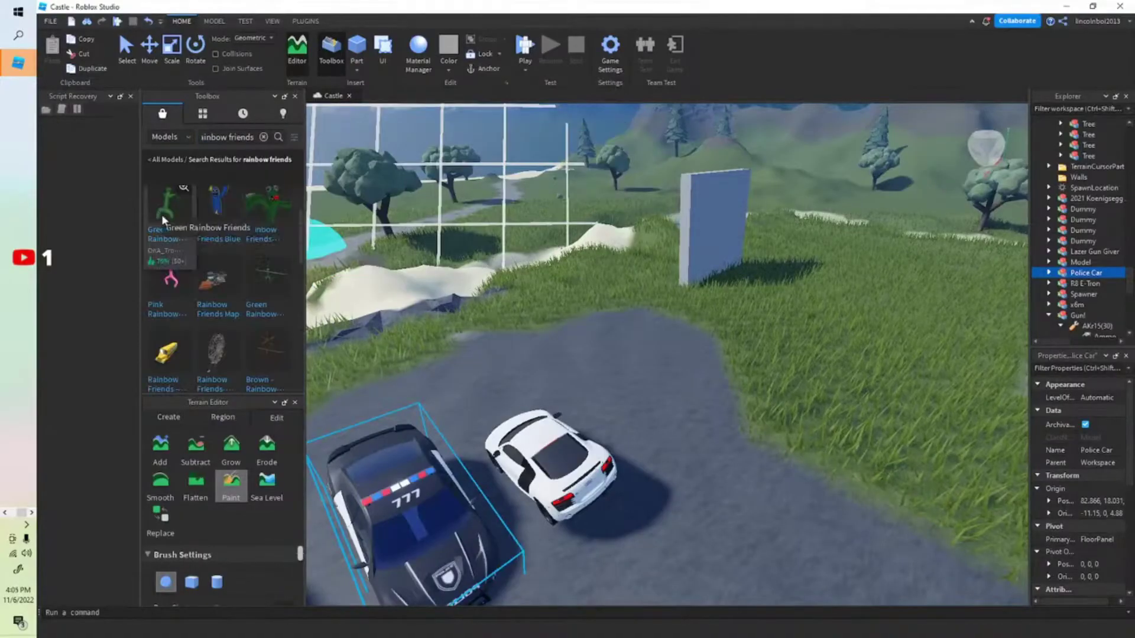
left_click_drag(835, 361, 841, 352)
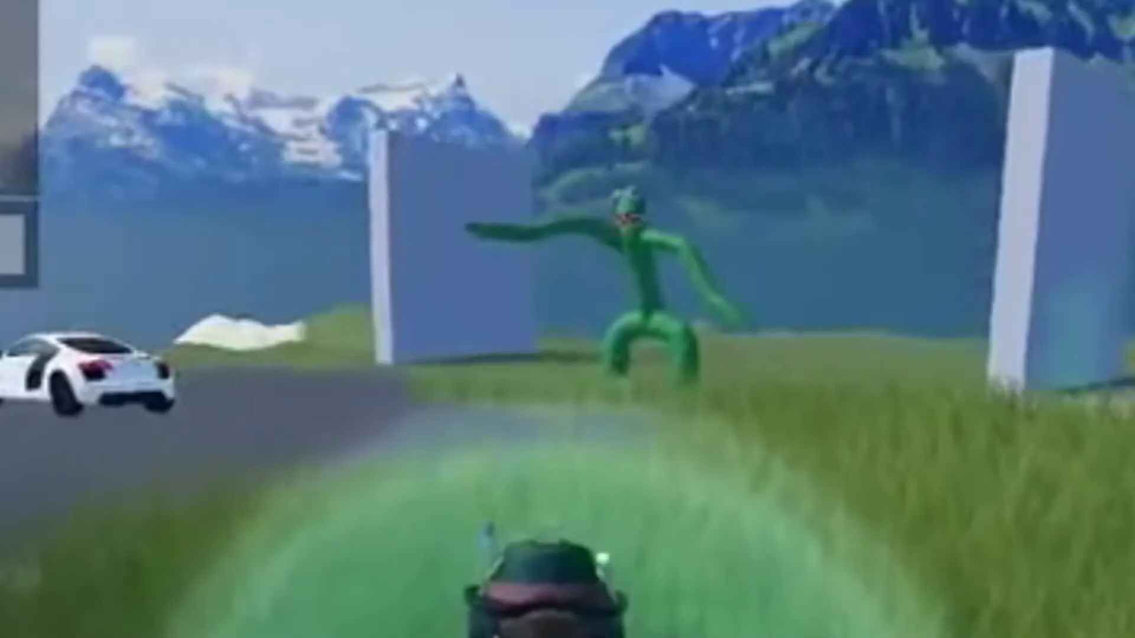
Playtest the map by running the character over the grass to the green Rainbow Friends monster, and stop the test
key("w")
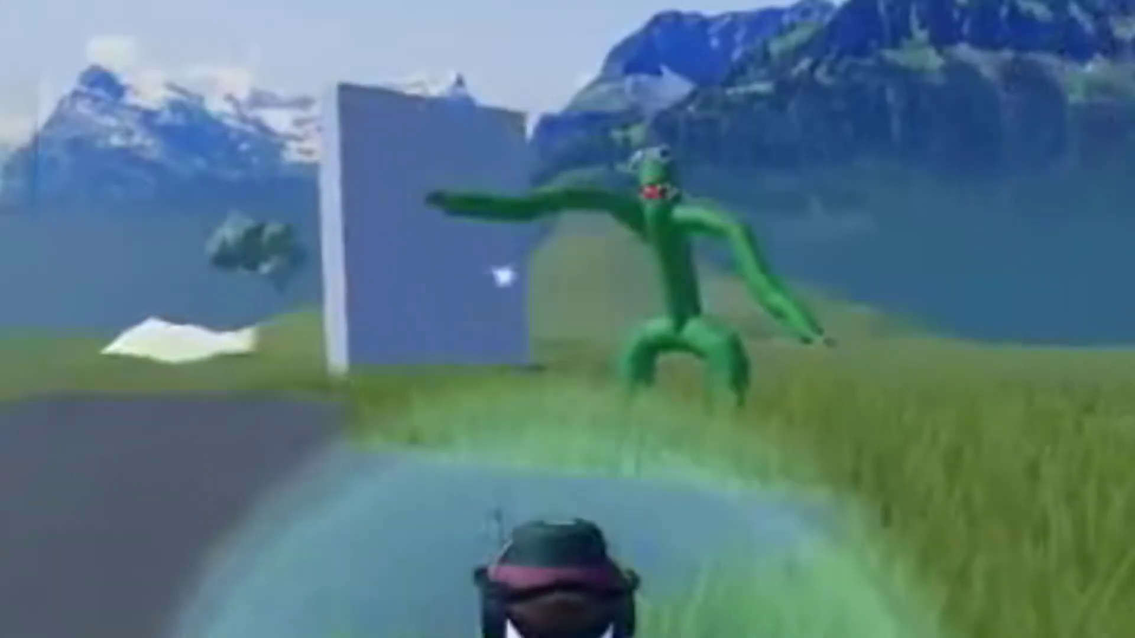
key("w")
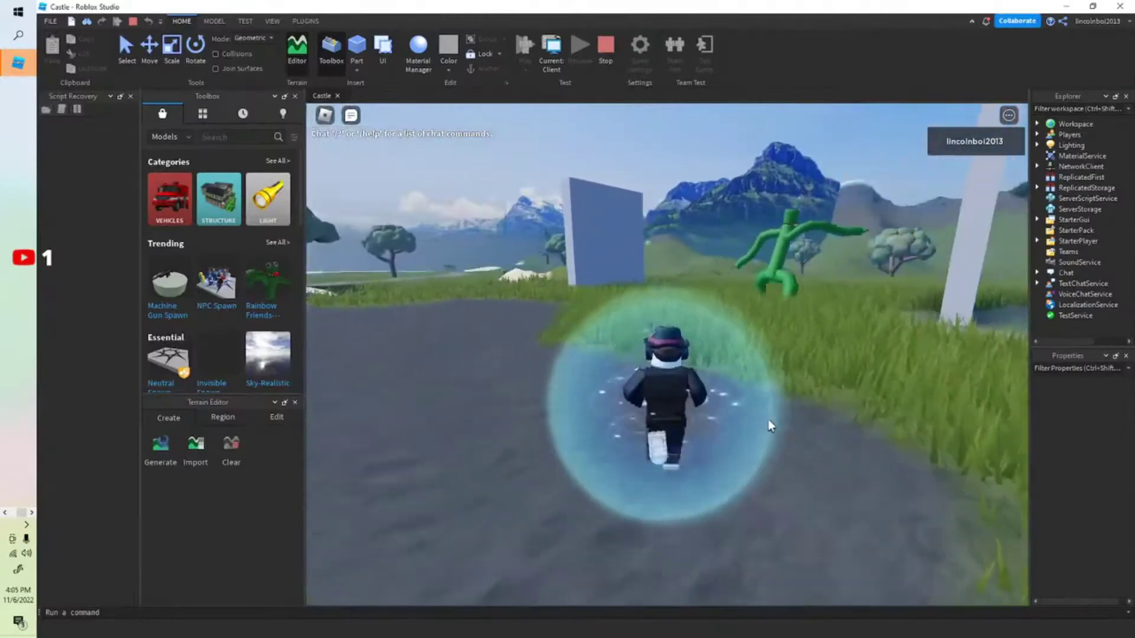
right_click_drag(768, 420, 768, 420)
key("w")
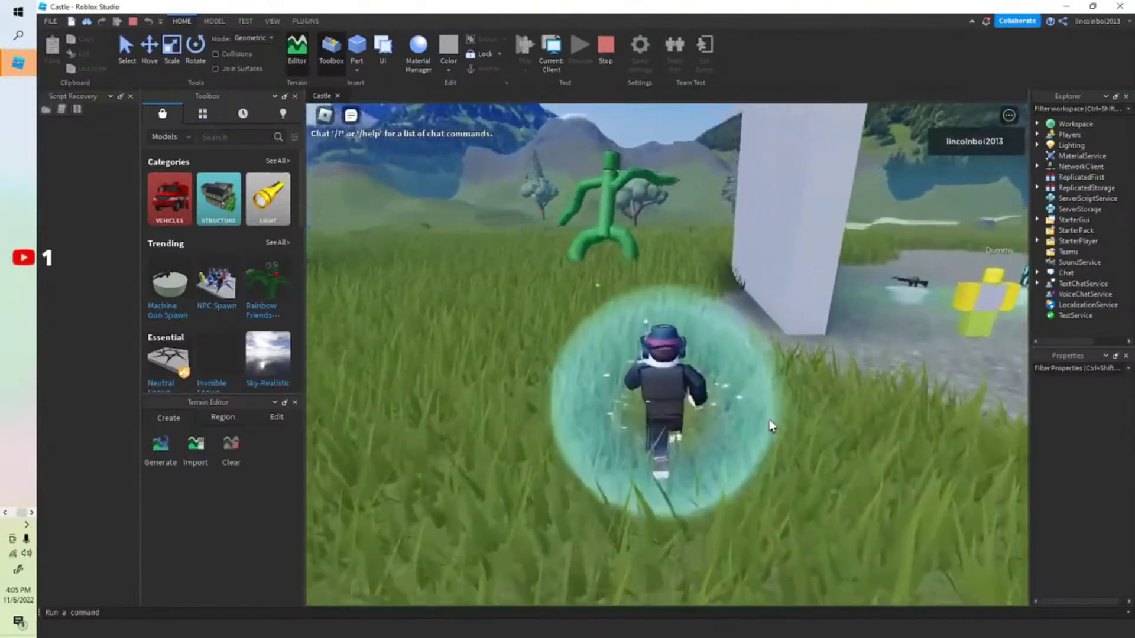
key("w")
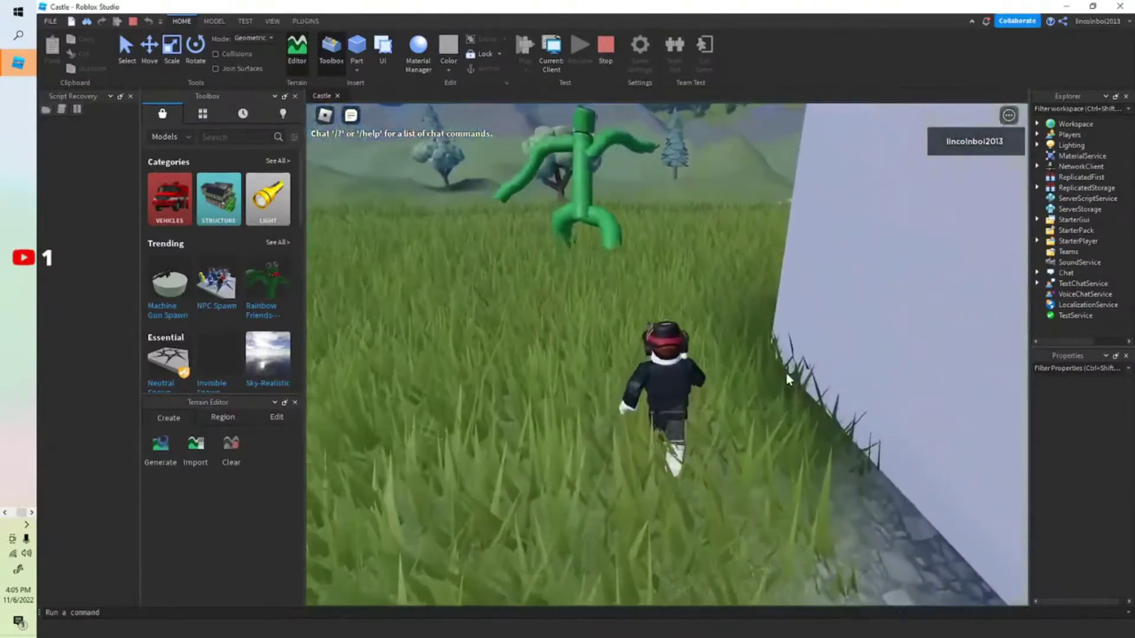
key("w")
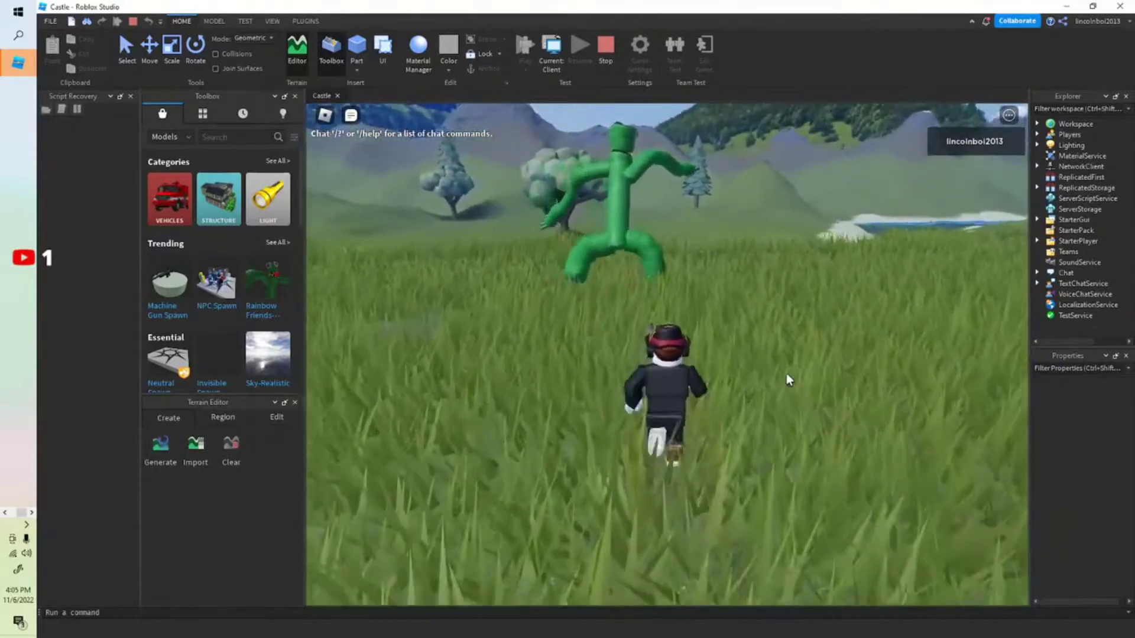
key("w")
right_click_drag(786, 374, 786, 373)
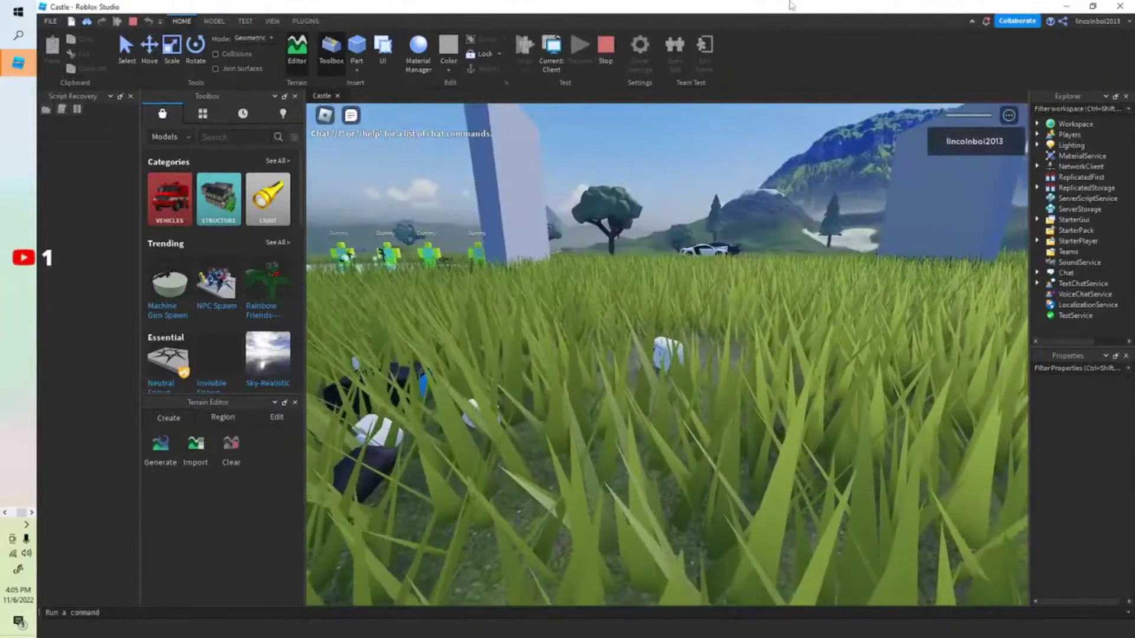
key("shift+F5")
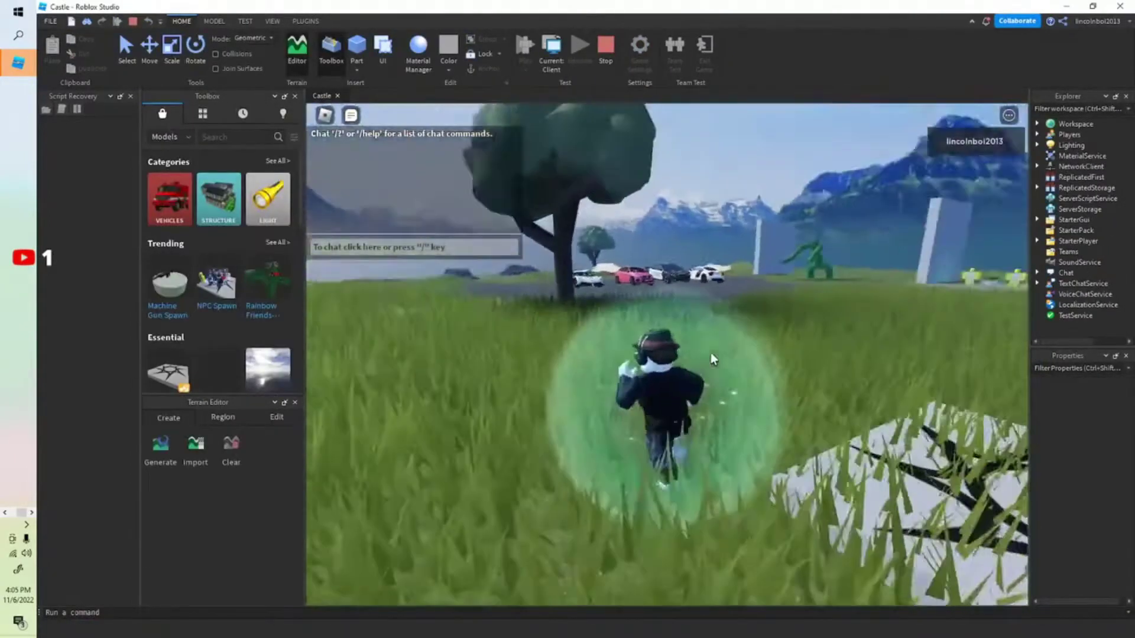
Playtest again, running the character from the spawn across the grass towards the green monster
key("w")
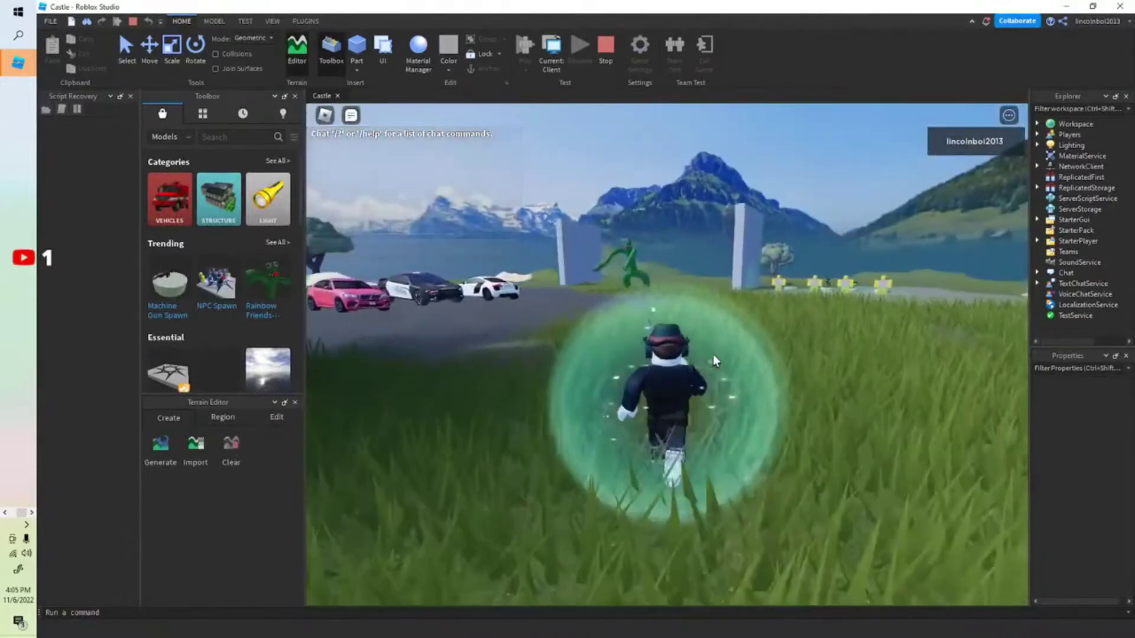
key("shift+F5")
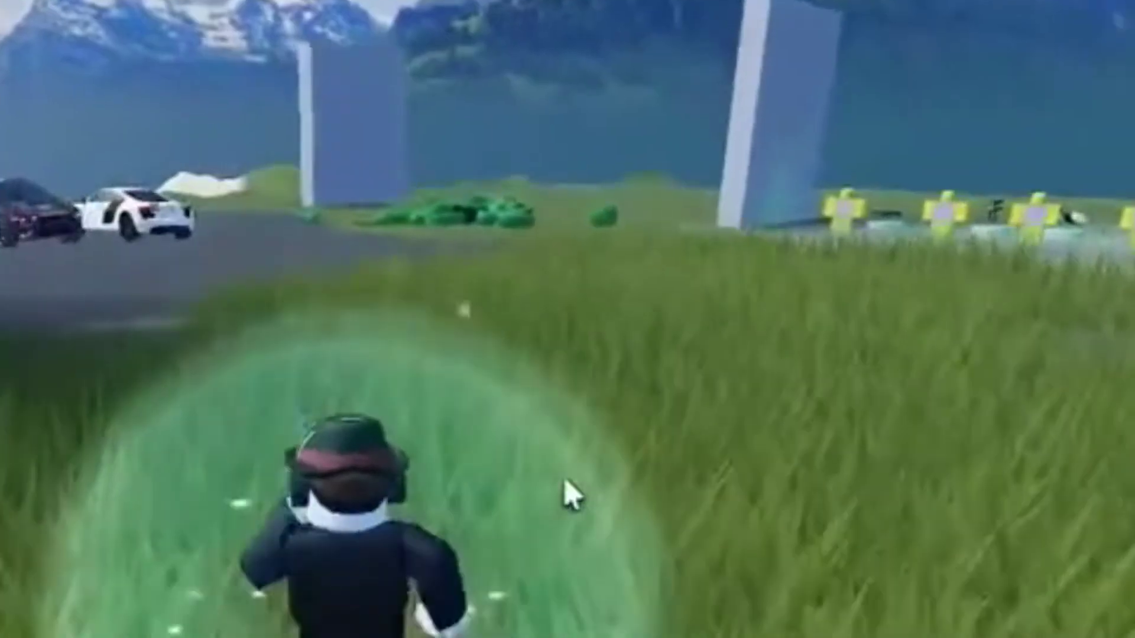
key("w")
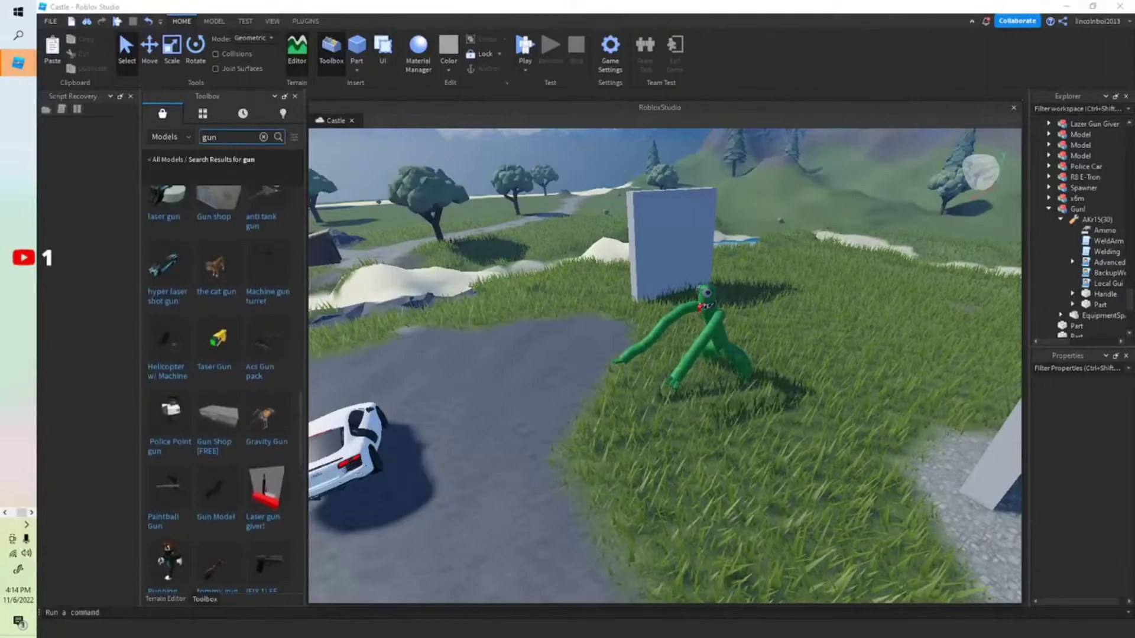
Search the model library for "ALBERT" and insert the Flamingo/Albert Statue model
type("A")
type("LBERT")
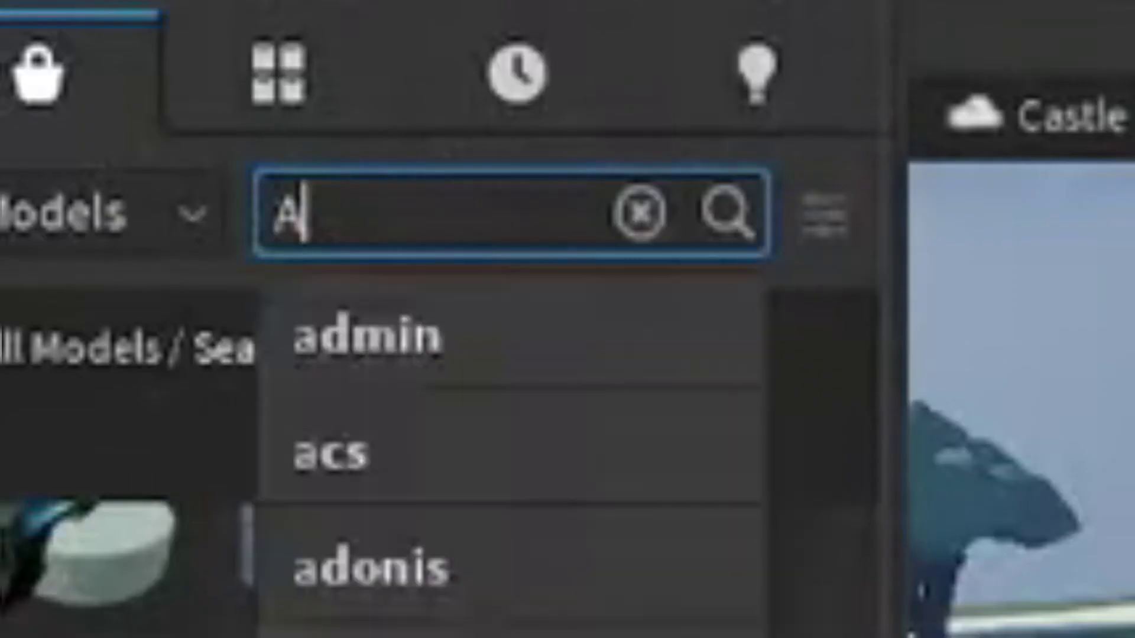
key("Return")
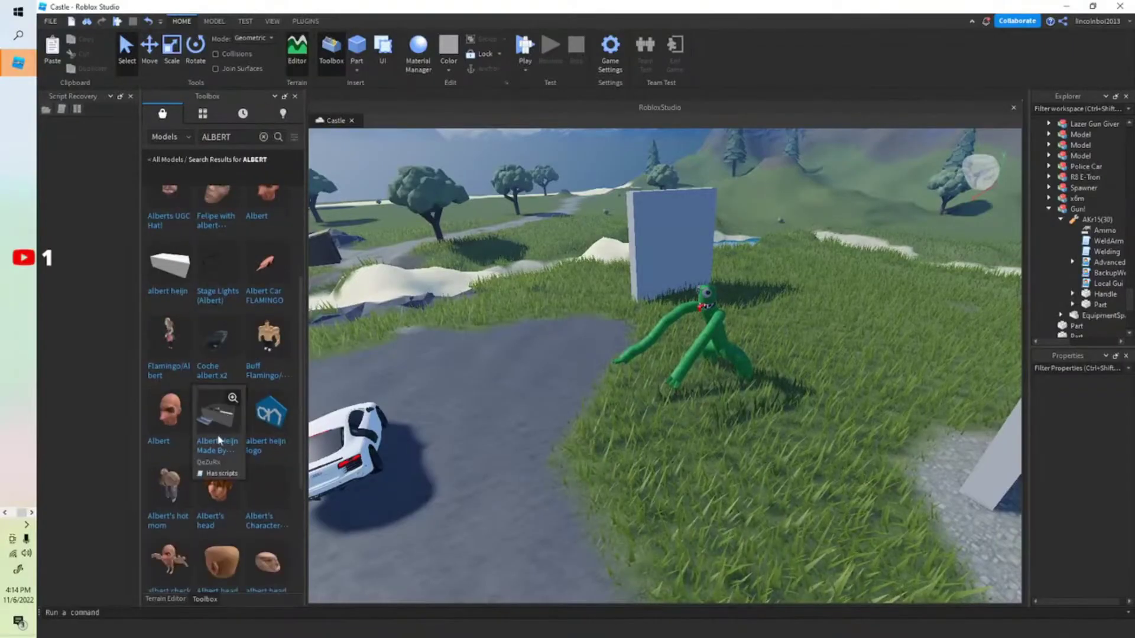
scroll(218, 440, "down", 3)
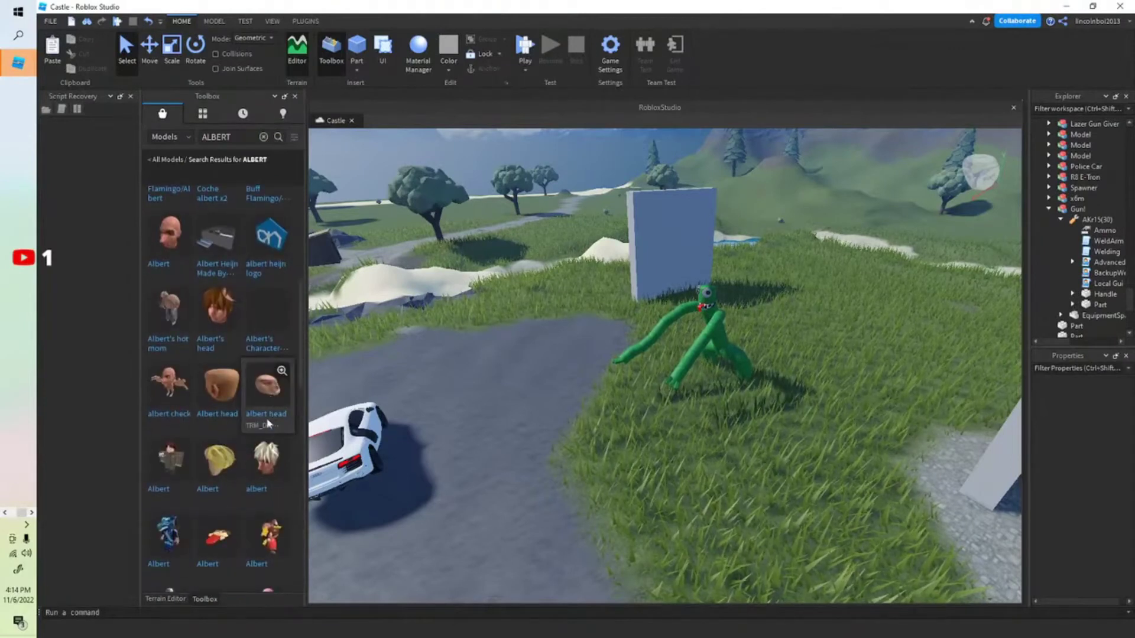
scroll(260, 421, "up", 6)
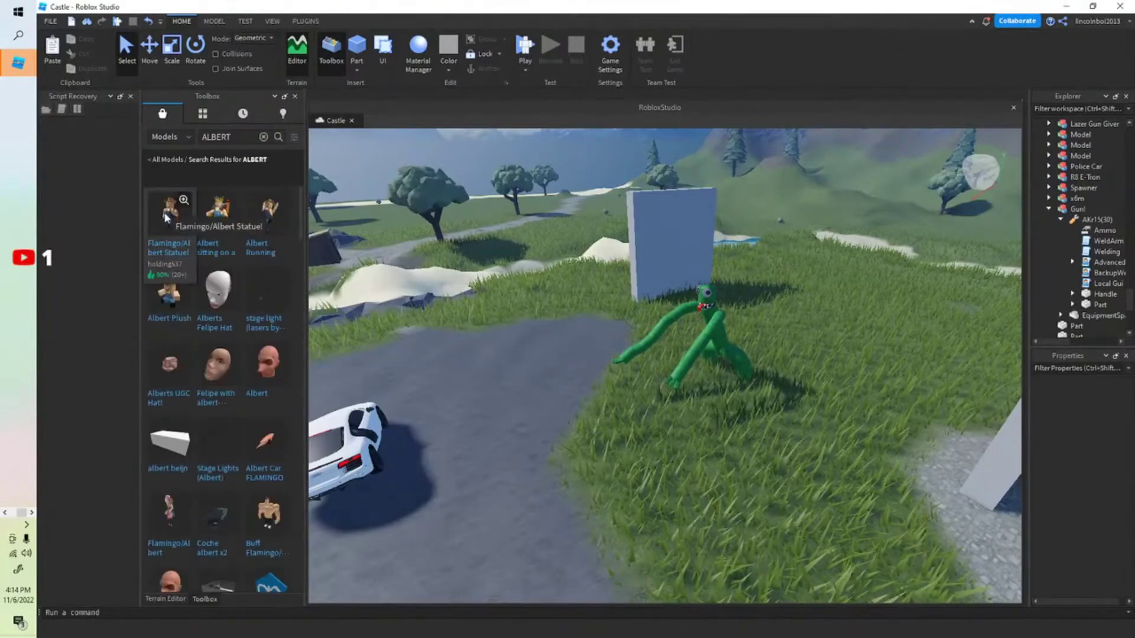
left_click(165, 219)
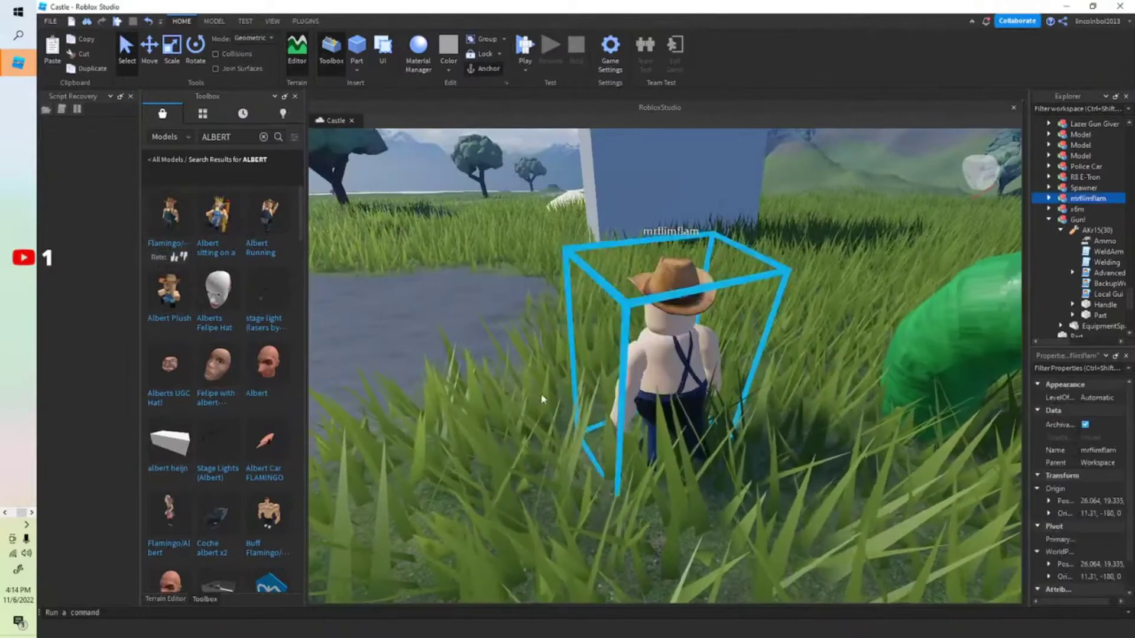
Move the Flamingo/Albert statue away from the green monster to the open grass beyond the pavement
scroll(542, 398, "down", 3)
right_click_drag(542, 398, 555, 404)
key("f")
left_click_drag(622, 447, 668, 316)
scroll(502, 426, "down", 5)
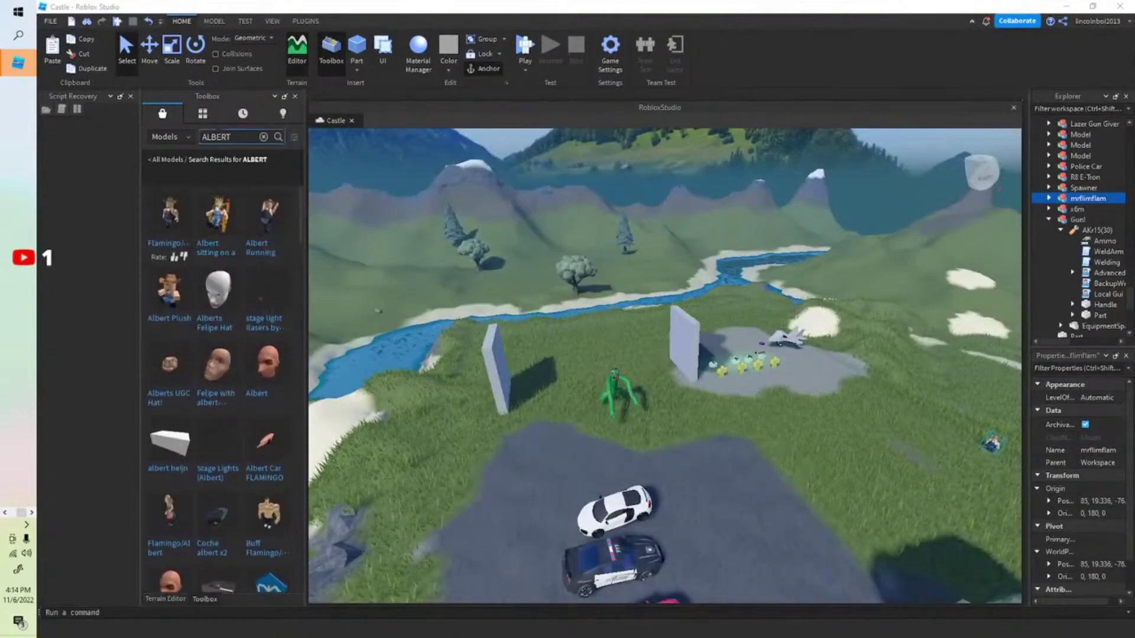
Search the model library for "Doors" and insert The Figure model near the stone area with the plane
type("Door")
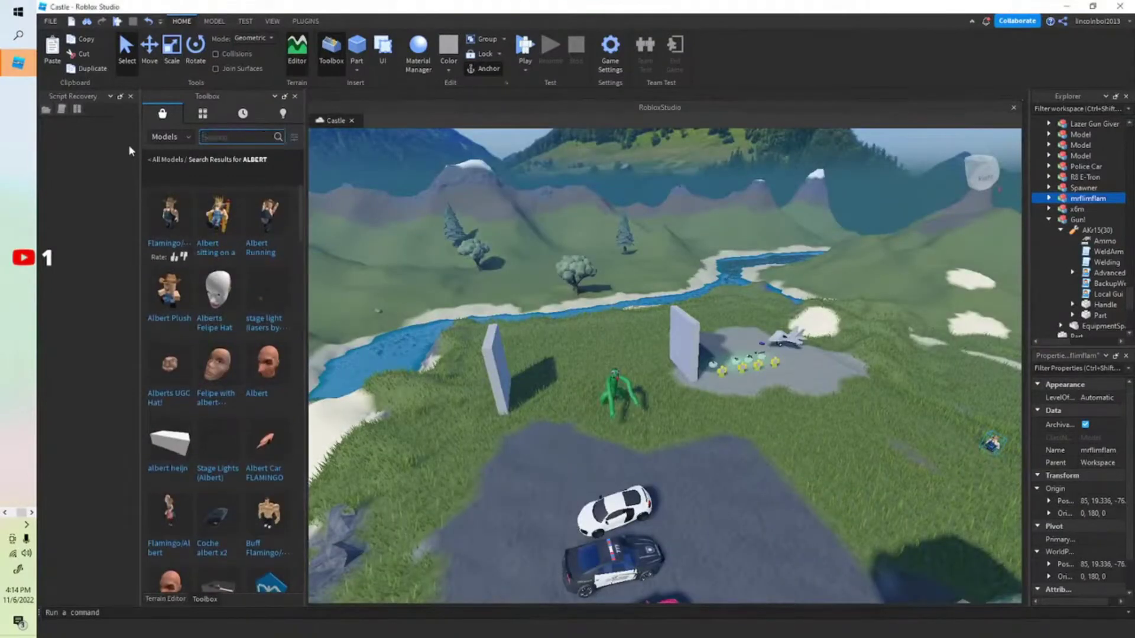
type("s")
key("Return")
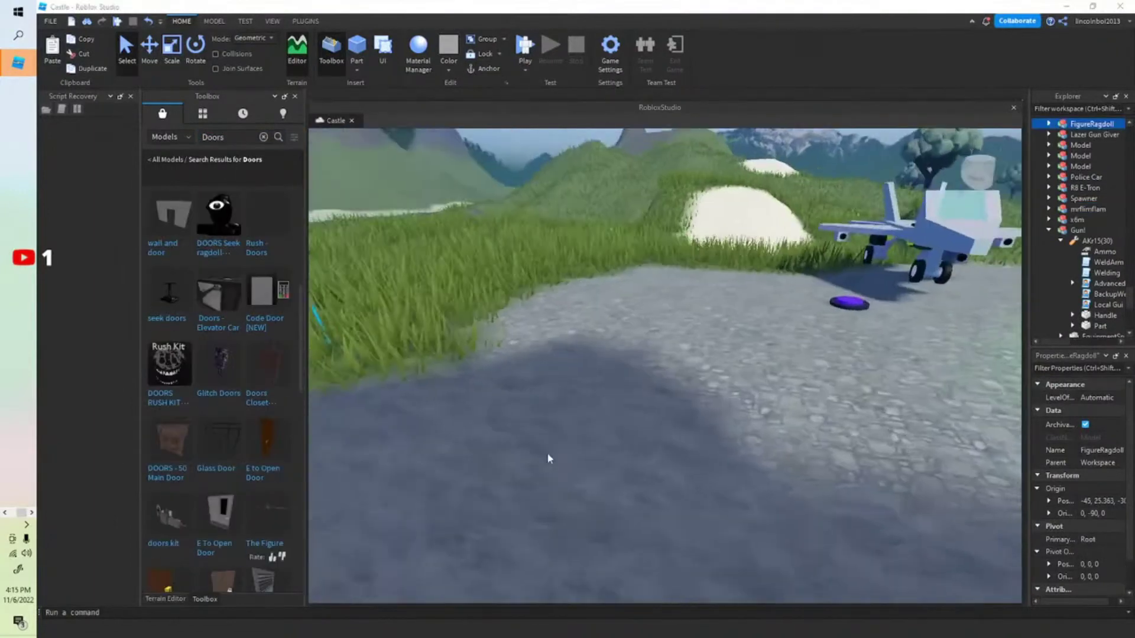
scroll(546, 452, "down", 5)
right_click_drag(546, 452, 560, 441)
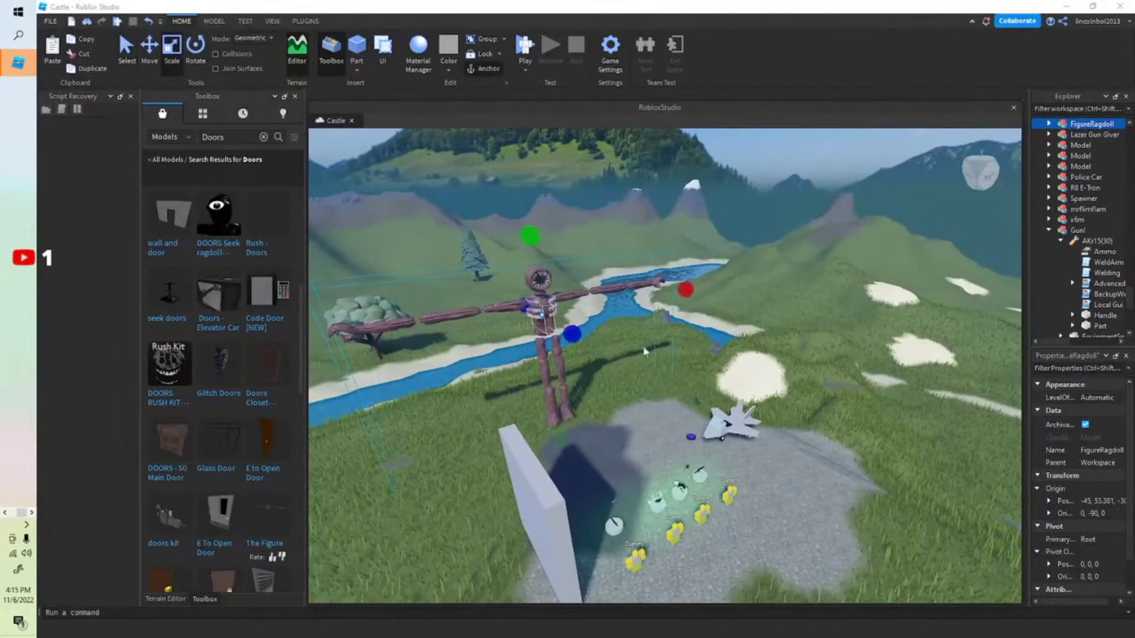
Scale up the Figure model behind the dummies so it towers over the walls
scroll(633, 375, "up", 4)
right_click_drag(633, 375, 633, 375)
scroll(633, 374, "down", 5)
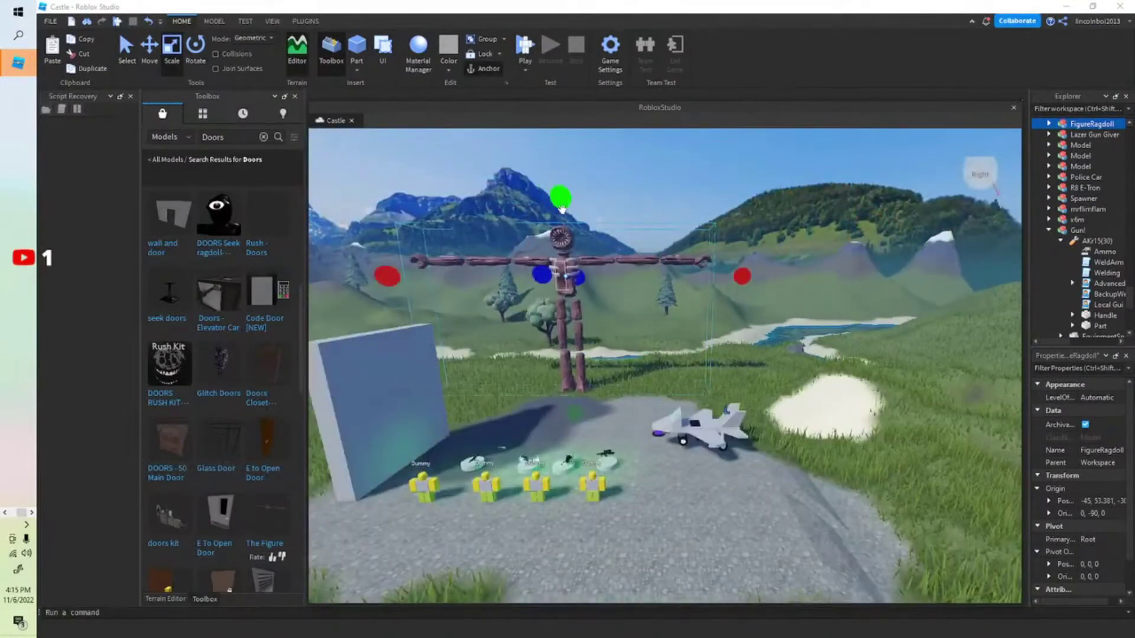
scroll(612, 211, "down", 4)
right_click_drag(612, 211, 681, 259)
scroll(681, 260, "down", 4)
right_click_drag(739, 236, 739, 237)
key("a")
key("s")
key("w")
right_click_drag(765, 289, 762, 289)
key("s")
key("w")
key("s")
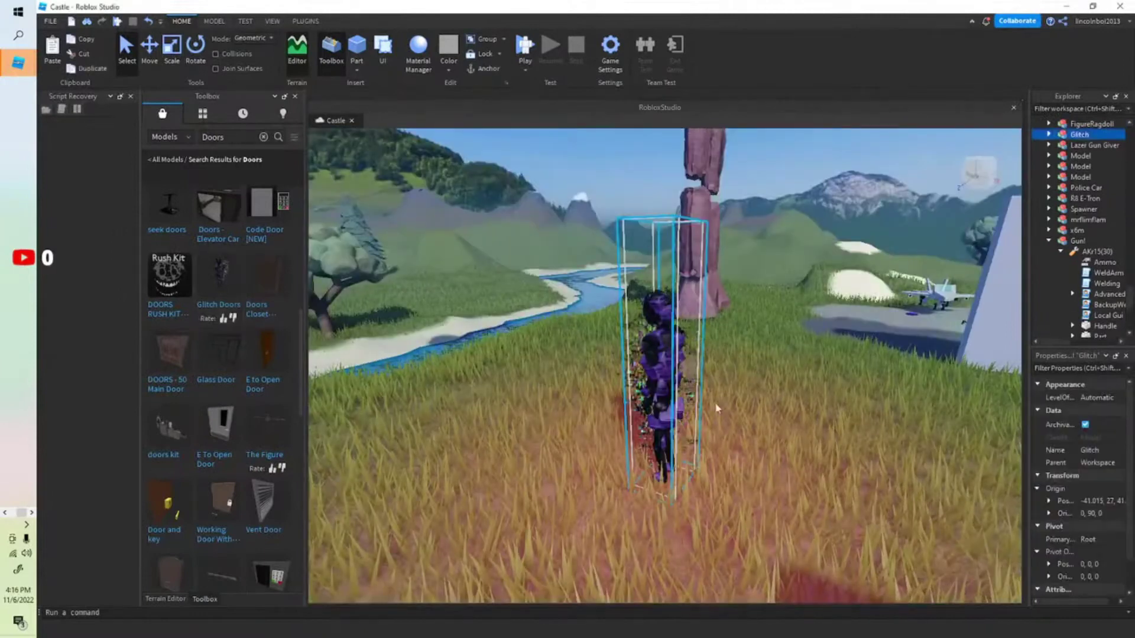
Add the Glitch Doors model on the grass beside the Figure and scale it up to reach the Figure's outstretched arm
key("s")
right_click_drag(717, 408, 722, 410)
key("w")
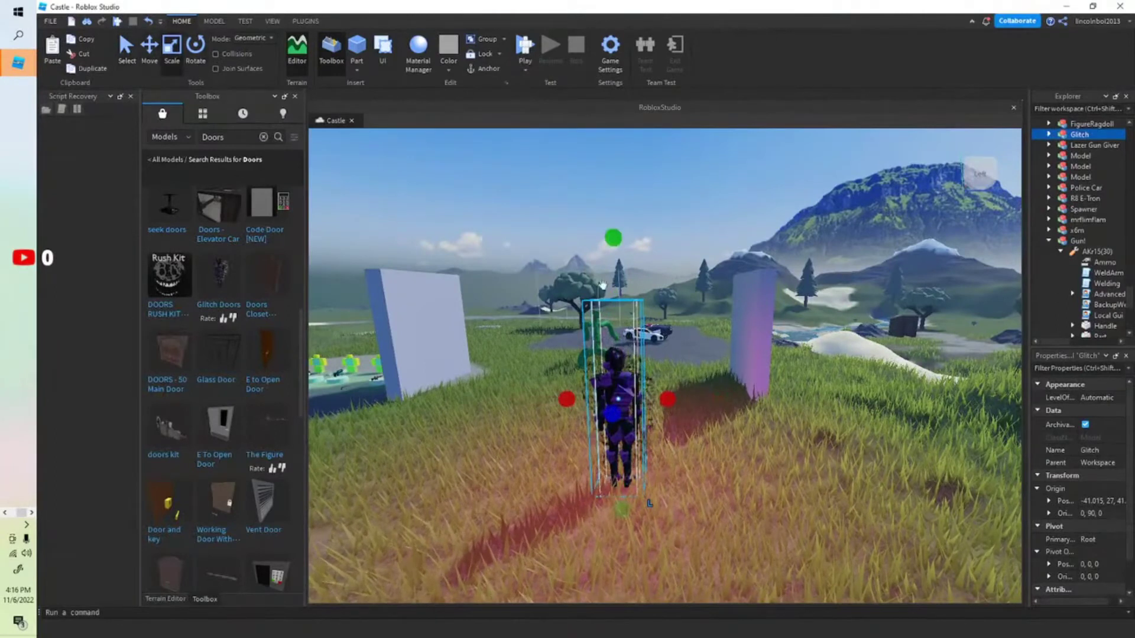
key("s")
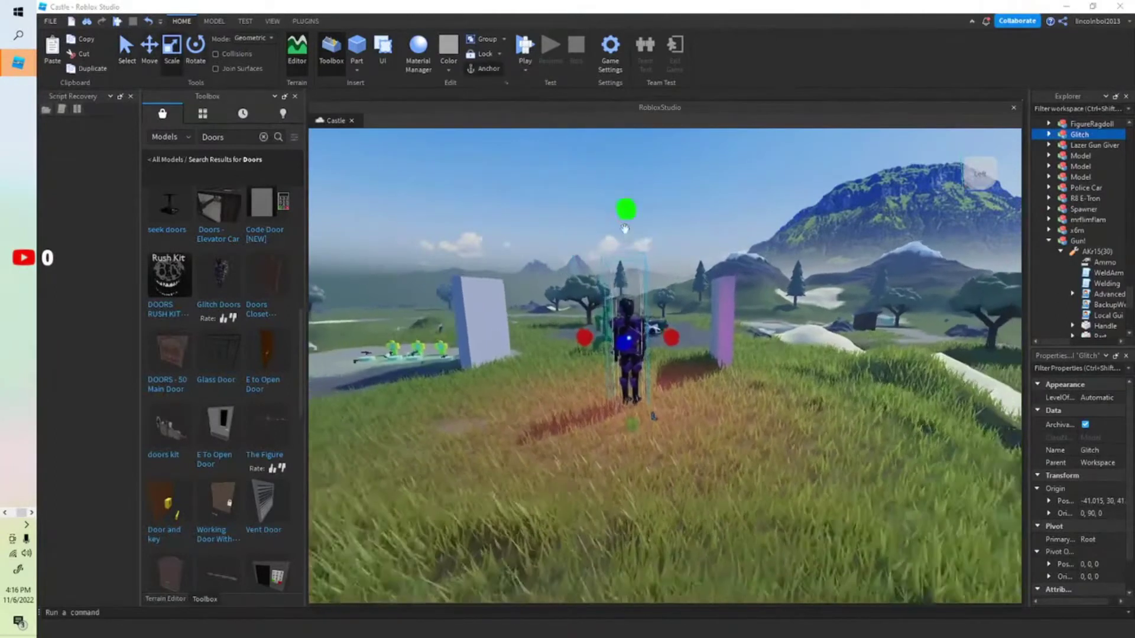
left_click_drag(636, 246, 639, 210)
left_click_drag(622, 59, 625, 71)
key("s")
right_click_drag(639, 177, 654, 210)
key("s")
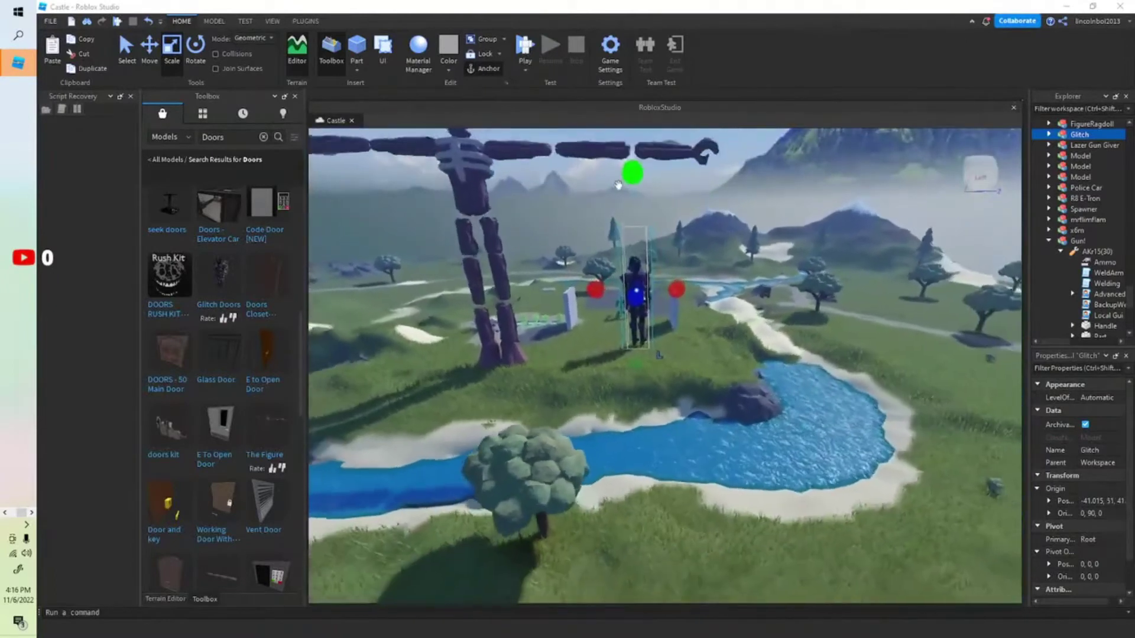
left_click_drag(628, 175, 628, 110)
key("s")
left_click_drag(636, 149, 637, 135)
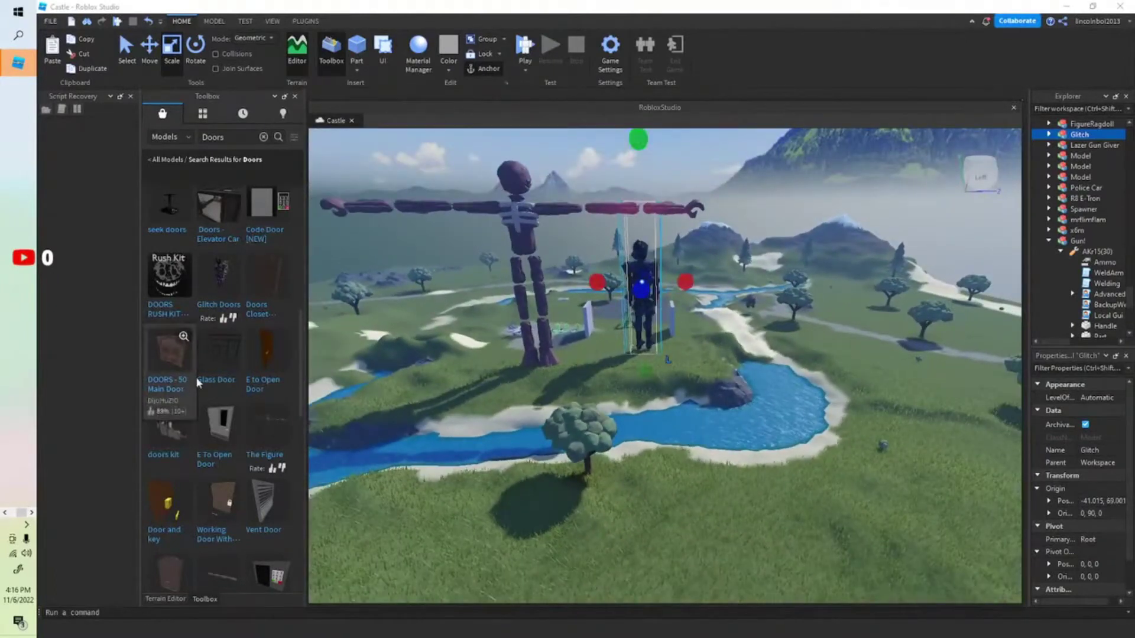
Move the enlarged Glitch model away from the Figure to the riverbank beside the paved car area
scroll(452, 441, "up", 2)
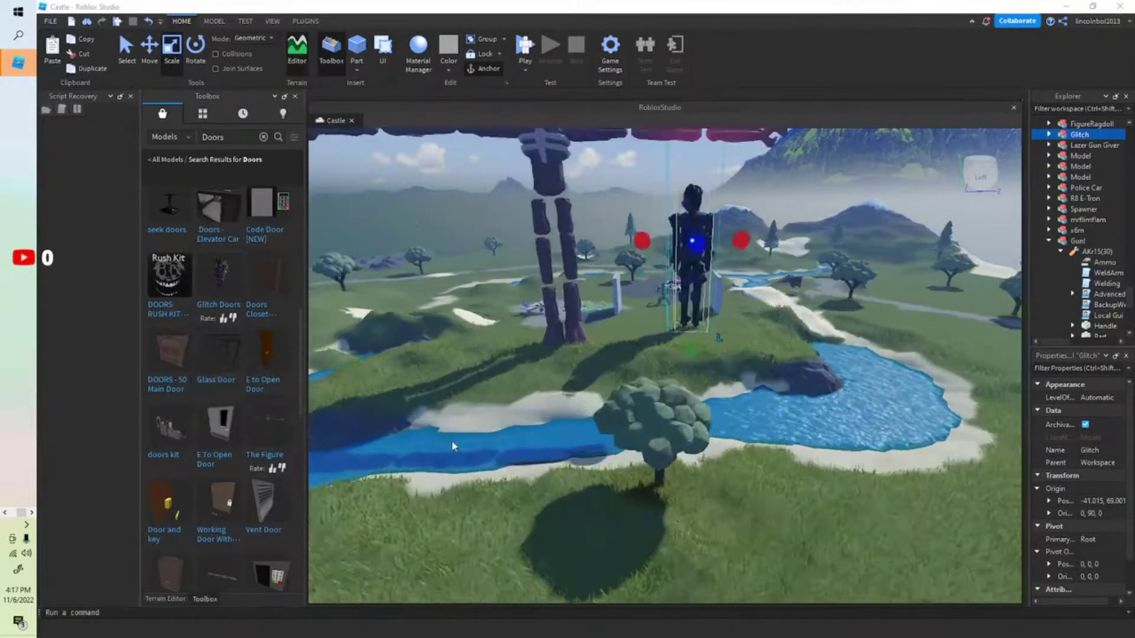
scroll(452, 441, "up", 3)
right_click_drag(452, 441, 467, 423)
scroll(467, 422, "down", 6)
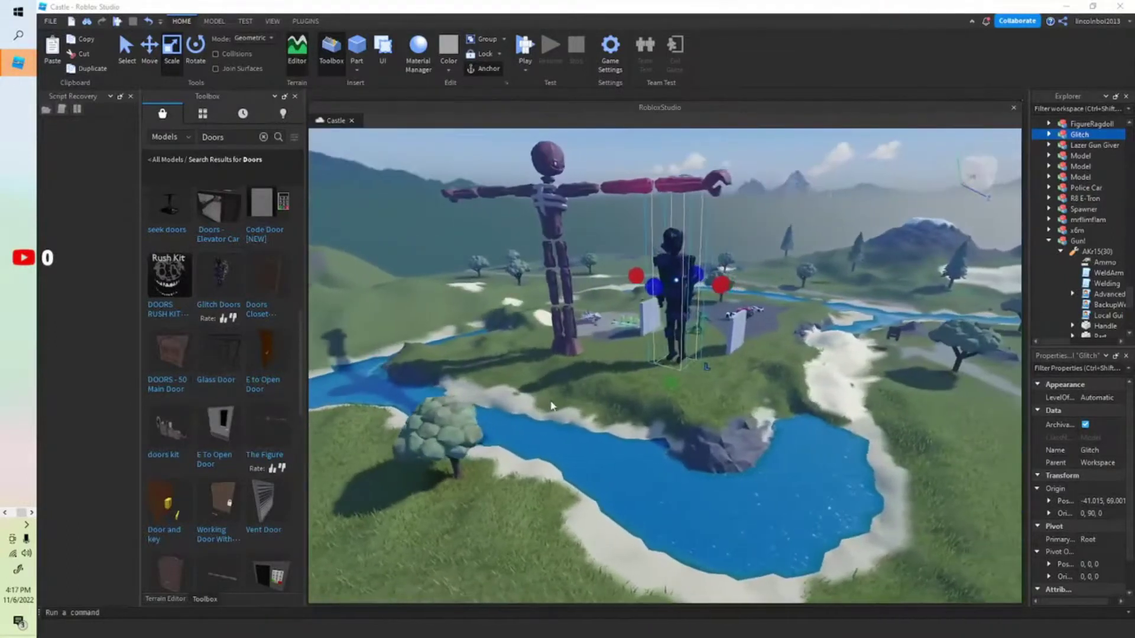
key("d")
right_click_drag(550, 406, 667, 370)
key("d")
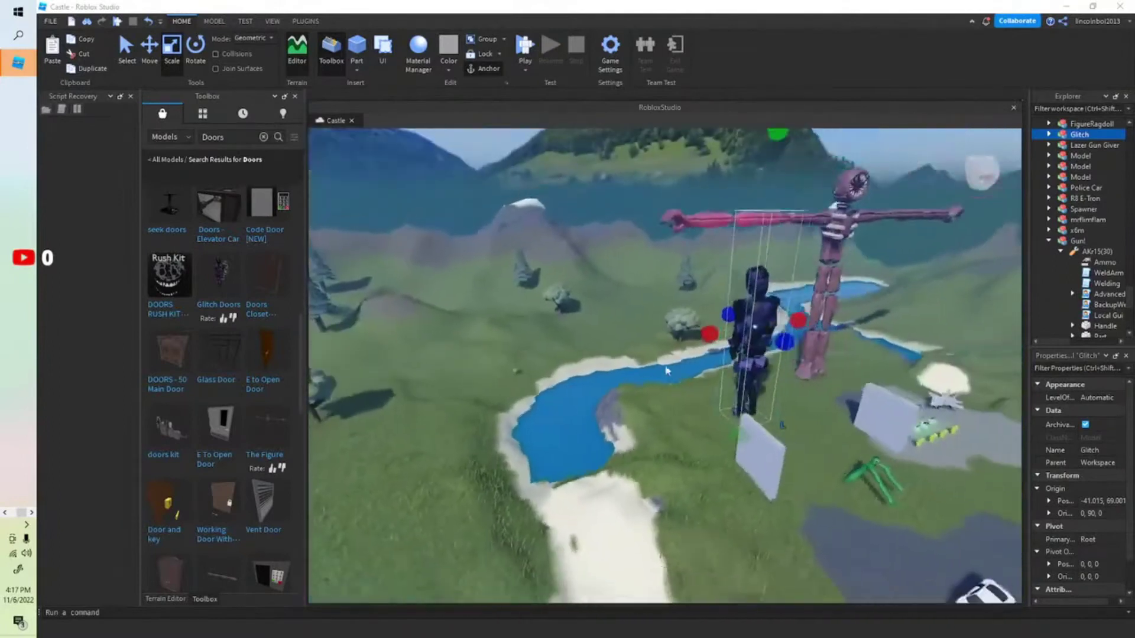
scroll(667, 371, "down", 6)
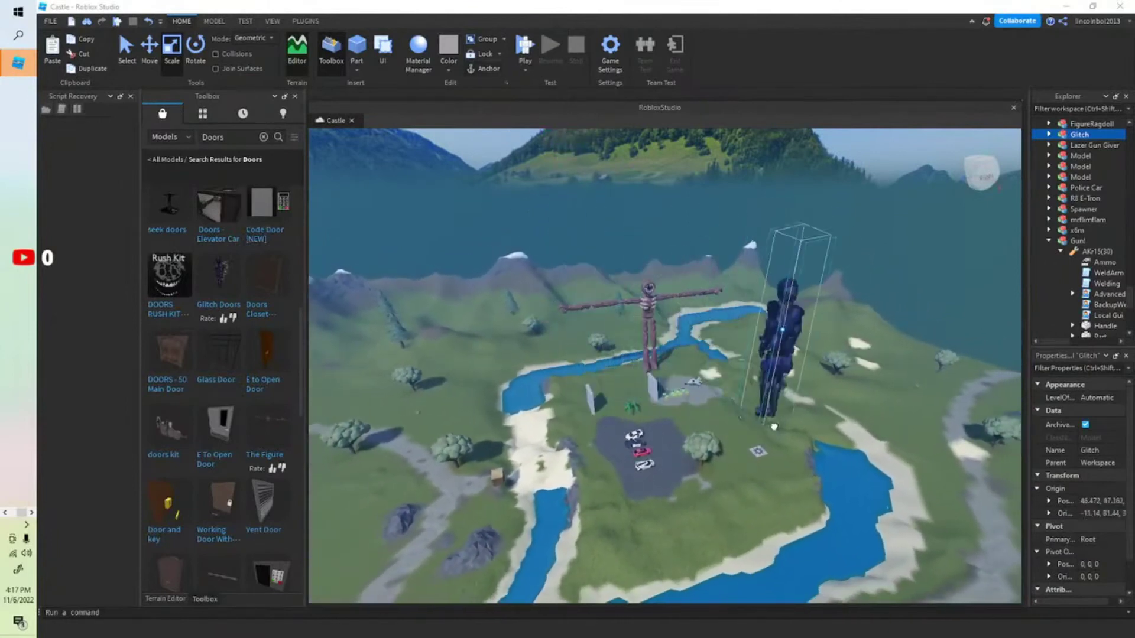
left_click_drag(722, 434, 479, 410)
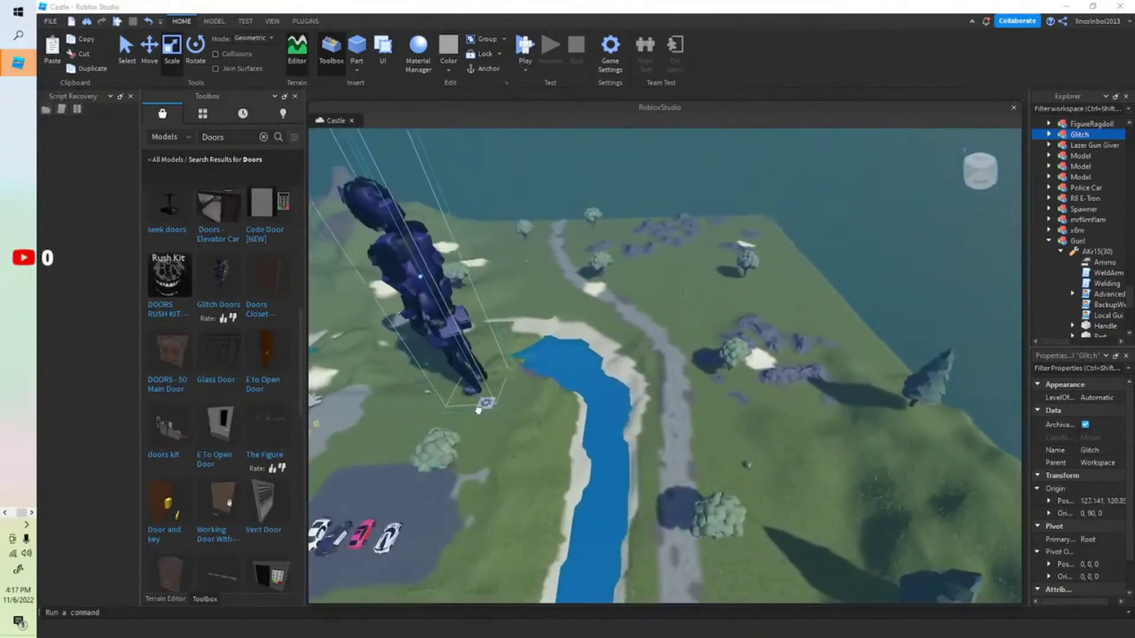
left_click_drag(504, 548, 537, 542)
Start a playtest of the map with the giant Figure and Glitch models in place
right_click_drag(537, 542, 537, 542)
right_click_drag(737, 512, 737, 511)
key("a")
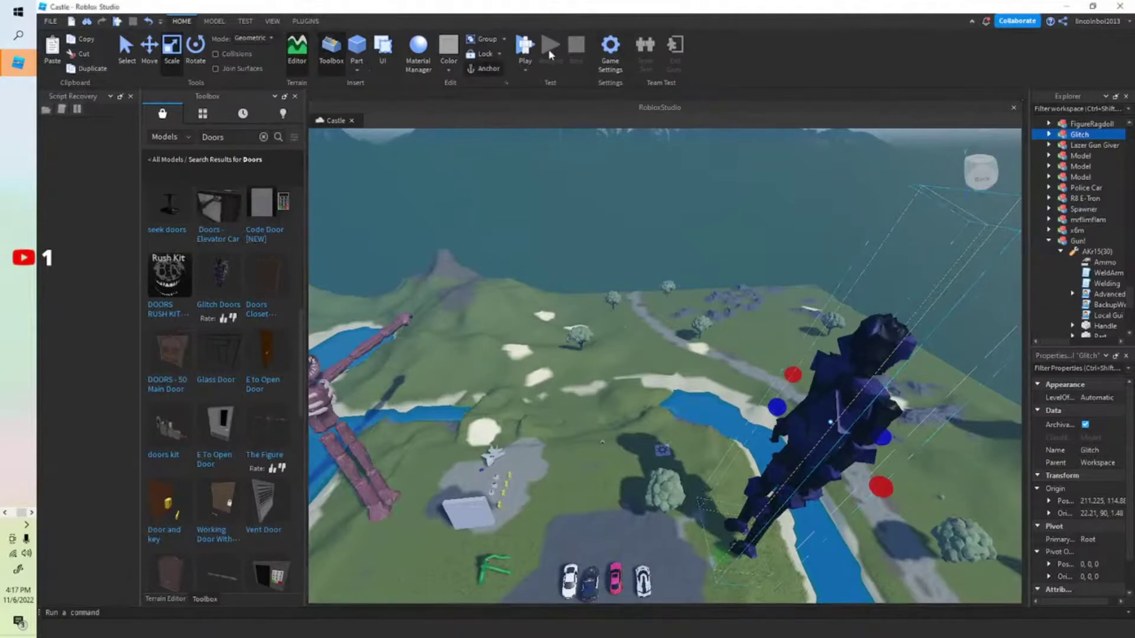
left_click(525, 47)
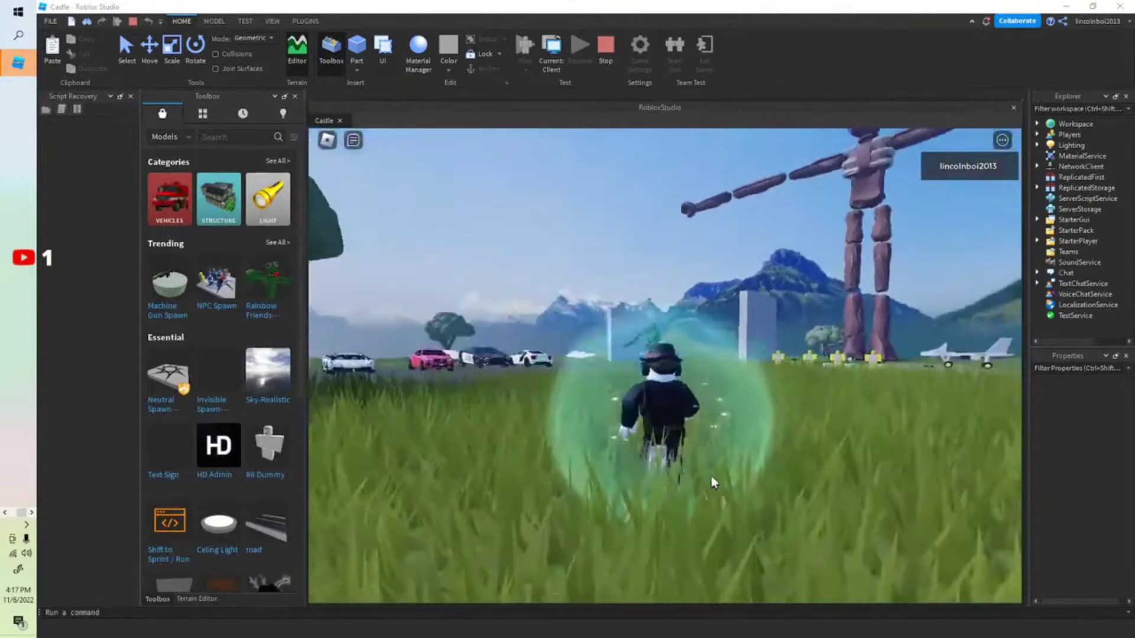
Walk the character through the grass towards the giant Figure and the row of dummies during the playtest
key("w")
right_click_drag(711, 476, 705, 456)
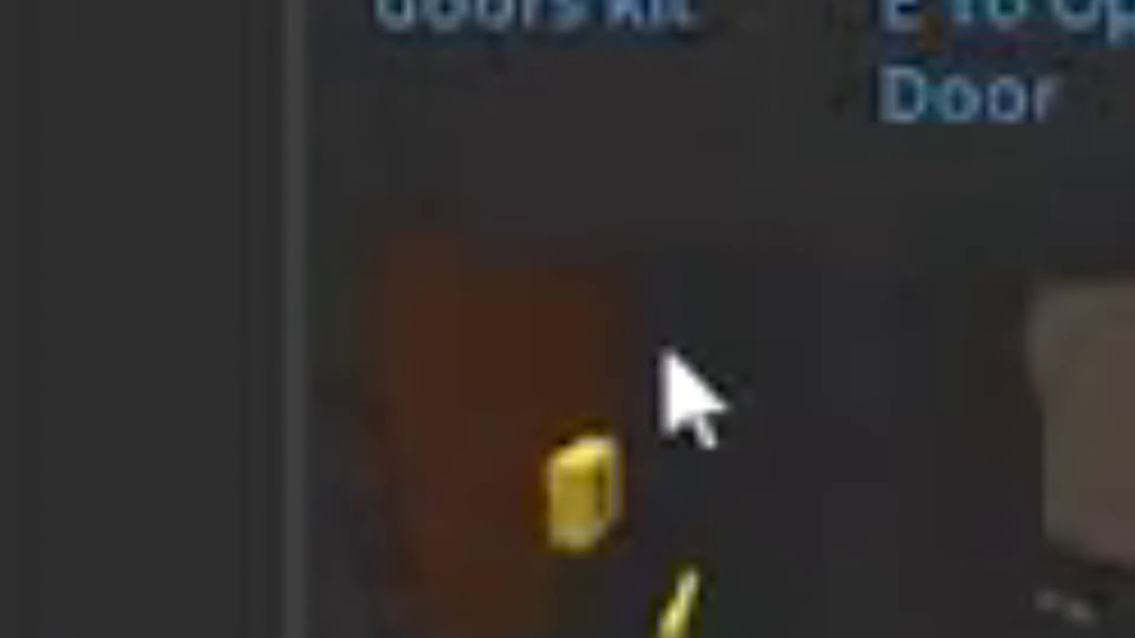
Add the locked door model beside the paved car area and grow a grassy terrain block near it with a size 6 cube brush
left_click_drag(576, 526, 678, 430)
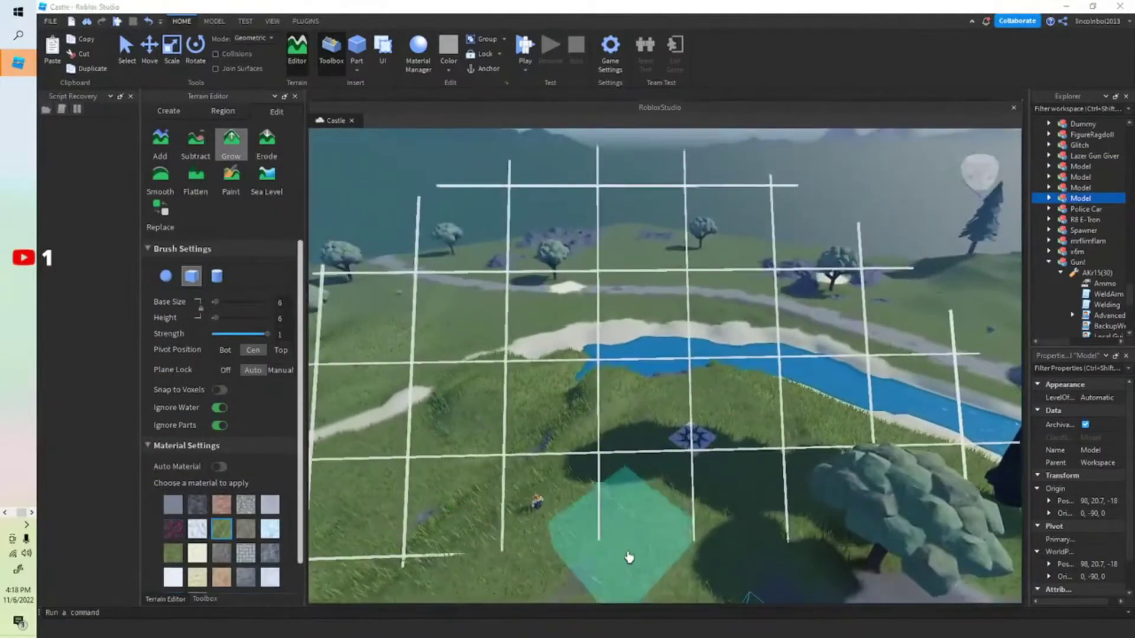
right_click_drag(599, 530, 601, 529)
key("w")
mouse_move(611, 303)
left_mouse_down()
mouse_move(589, 322)
mouse_move(603, 325)
left_mouse_up()
key("s")
right_click_drag(650, 419, 652, 422)
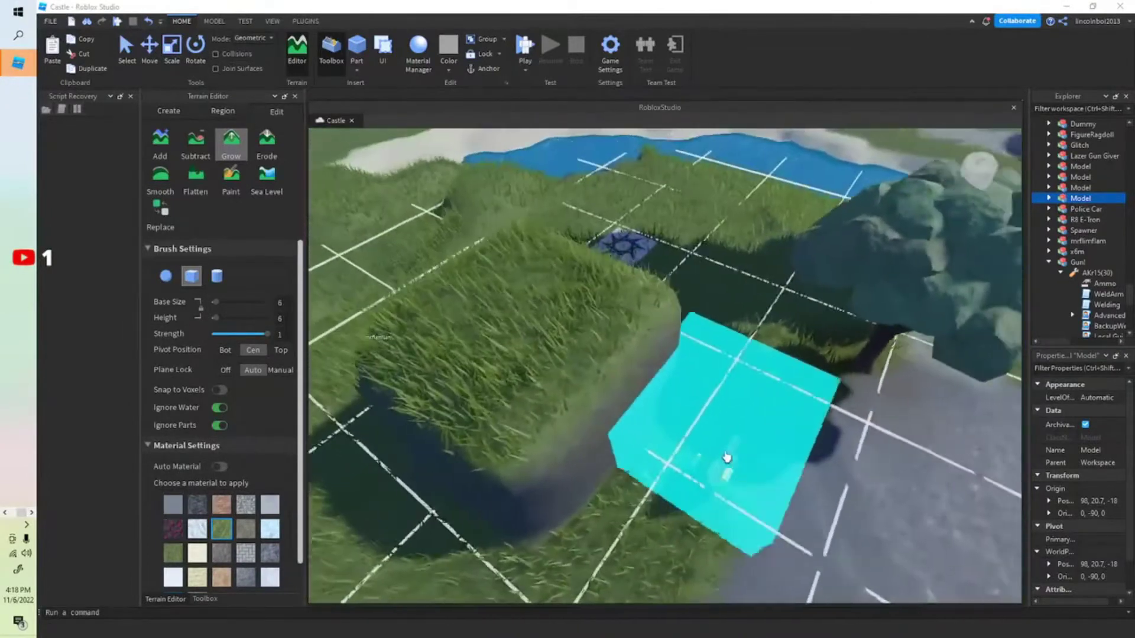
Carve a cave opening into the grassy terrain block with the Erode tool, using a spherical brush with base size 1
right_click_drag(724, 459, 726, 460)
scroll(219, 327, "down", 1)
scroll(226, 260, "up", 1)
left_click(273, 155)
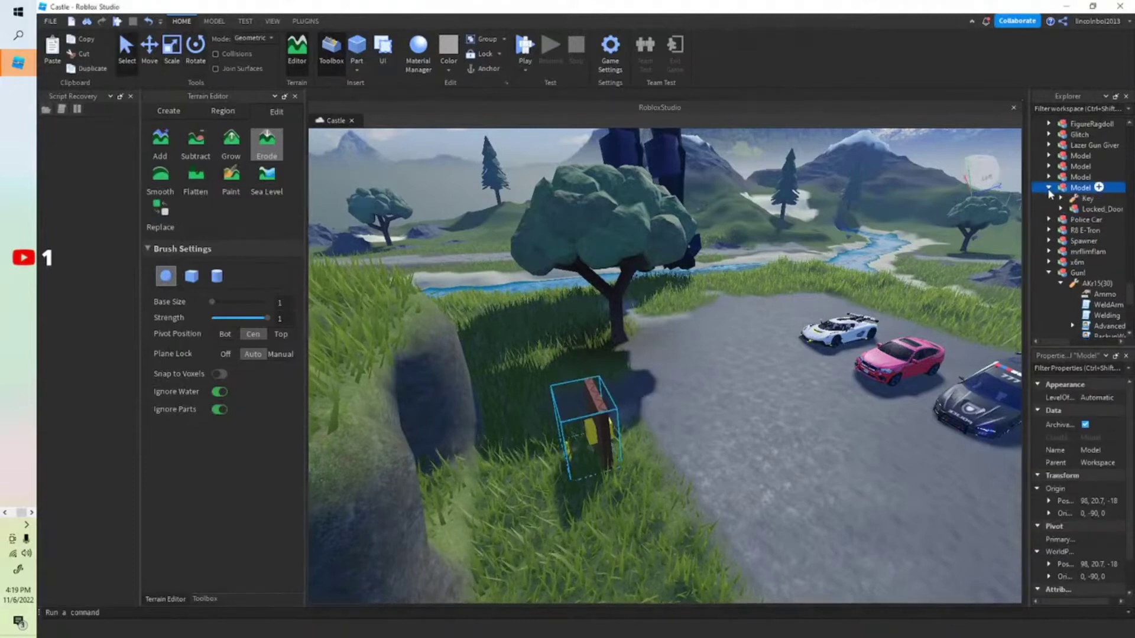
Select only the Key inside the locked door model and move it away from the door, across the paved car area
left_click_drag(1097, 283, 1086, 239)
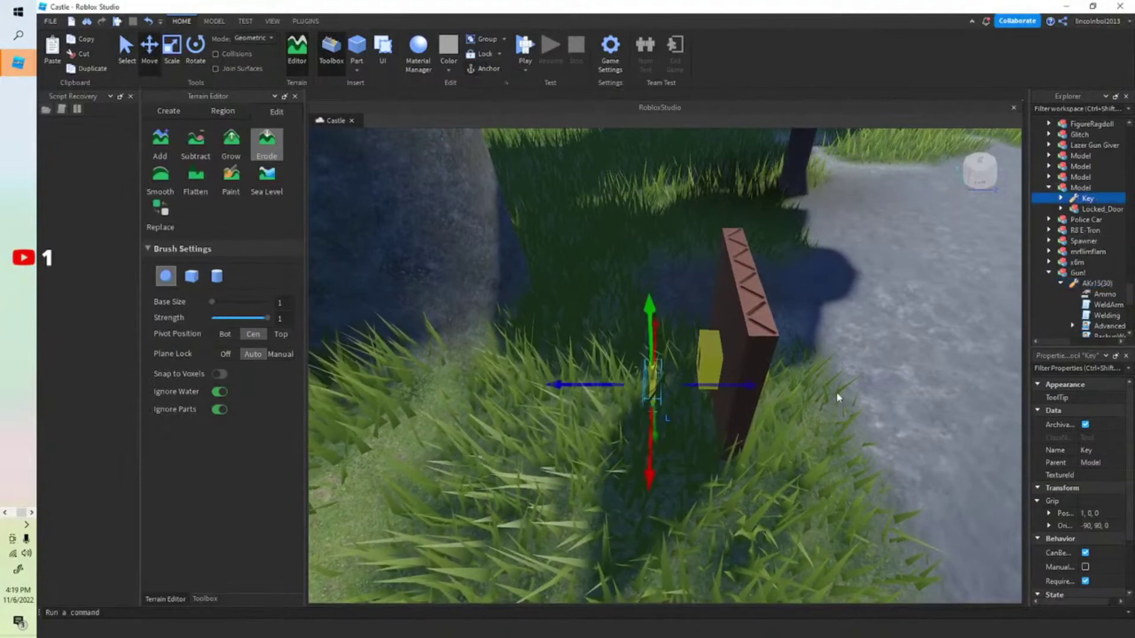
left_click_drag(649, 318, 649, 317)
key("s")
left_click_drag(599, 113, 599, 113)
right_click_drag(859, 426, 707, 296)
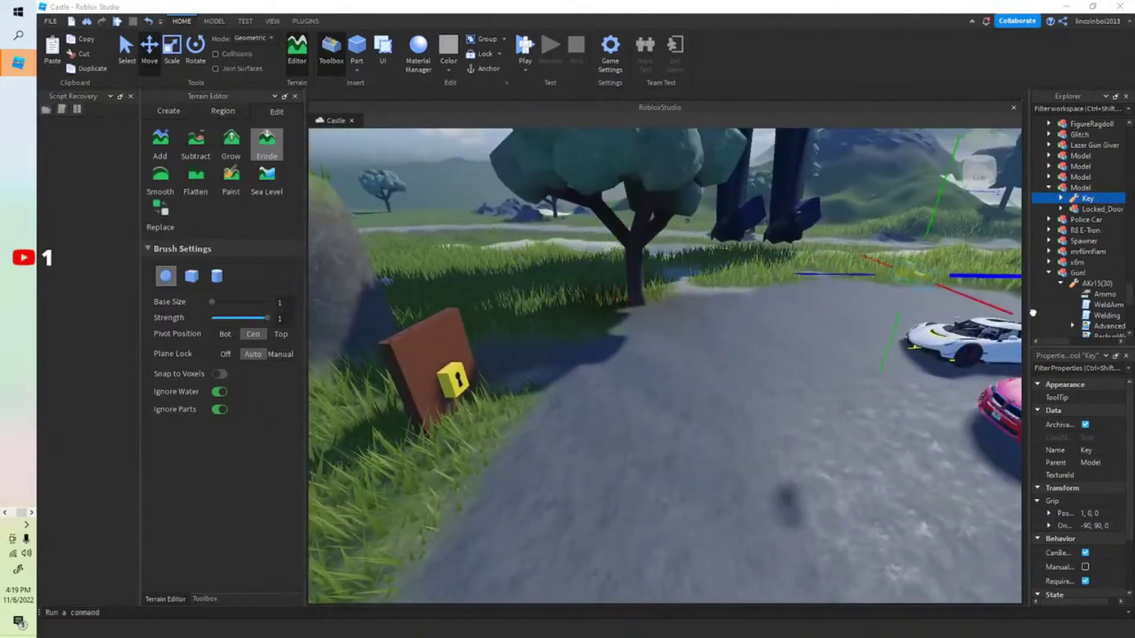
right_click_drag(898, 316, 708, 344)
key("w")
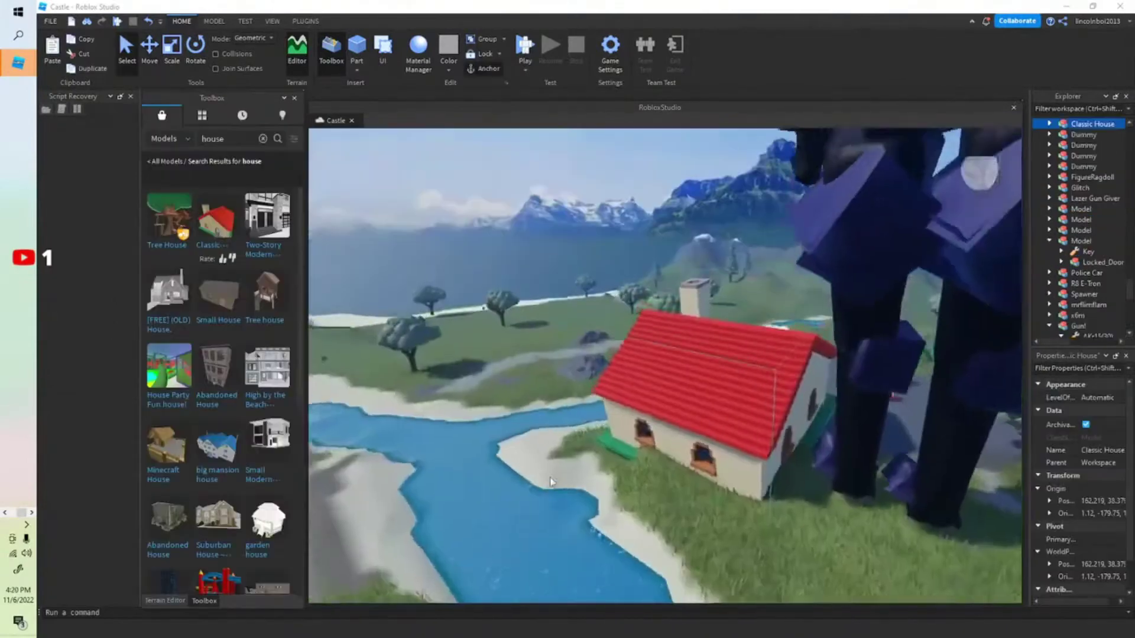
Examine the Classic House model on the riverbank beside the Glitch from above and from its surroundings
key("w")
right_click_drag(551, 482, 549, 414)
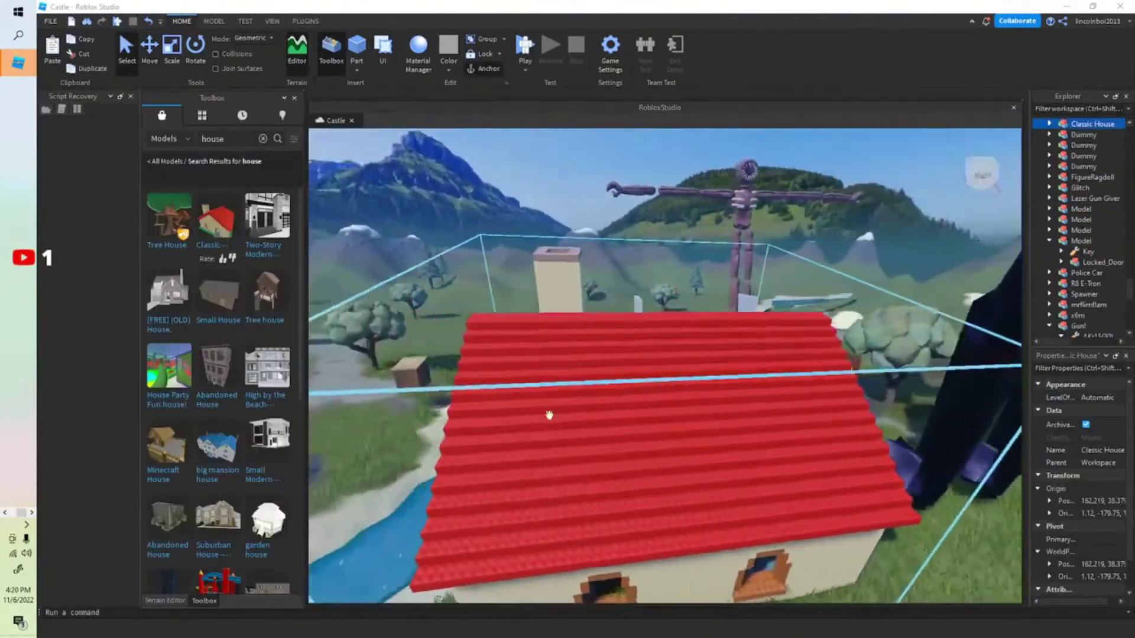
key("a")
right_click_drag(375, 98, 161, 52)
key("s")
key("w")
right_click_drag(378, 196, 431, 411)
key("s")
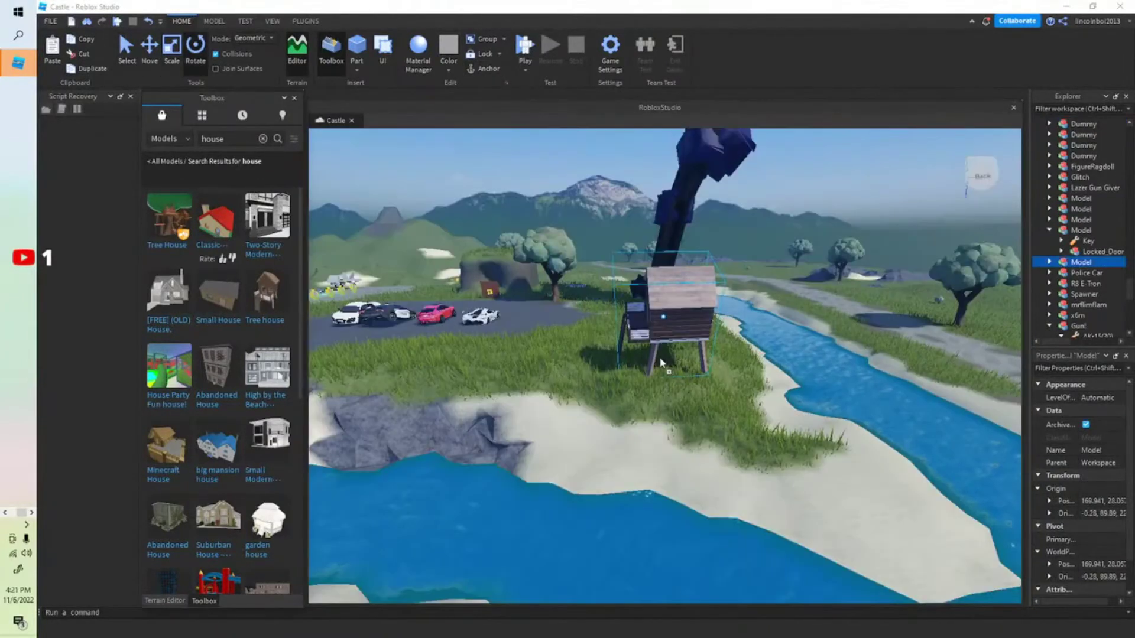
Rotate the wooden tree house on the grassy riverbank, and walk towards it in a playtest
right_click_drag(653, 400, 655, 403)
key("w")
key("a")
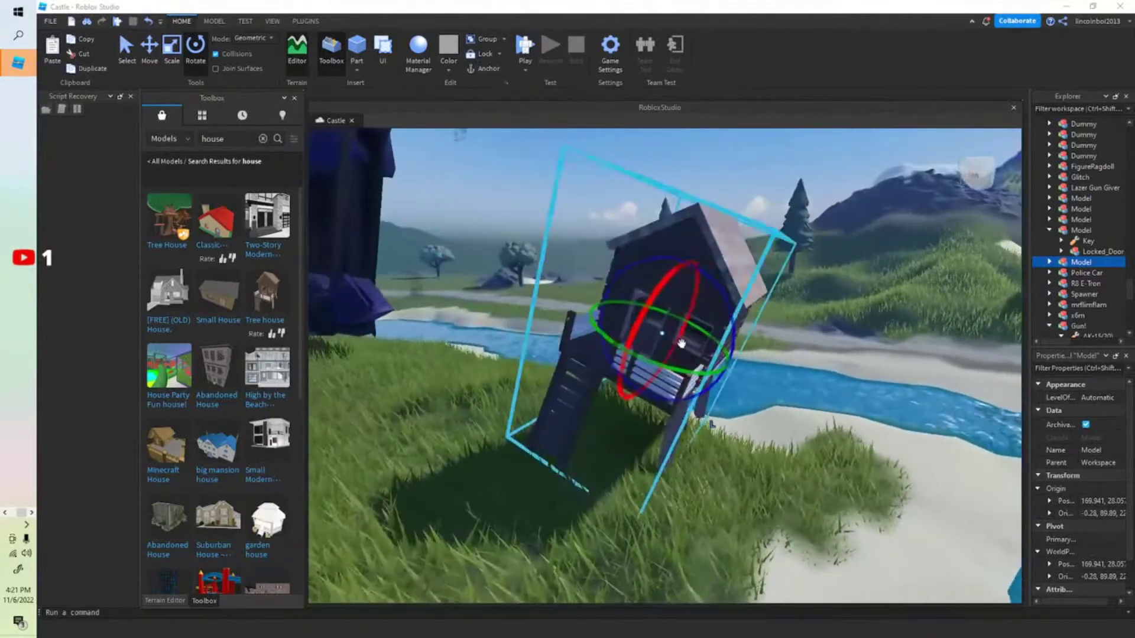
left_click_drag(716, 292, 682, 272)
key("a")
right_click_drag(687, 403, 687, 402)
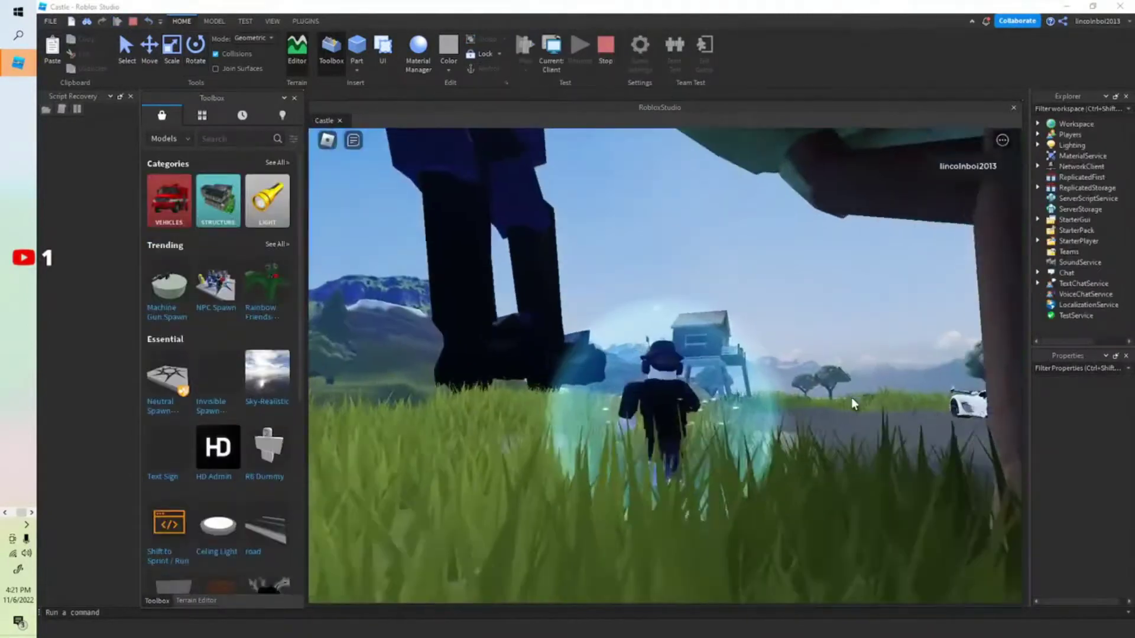
key("w")
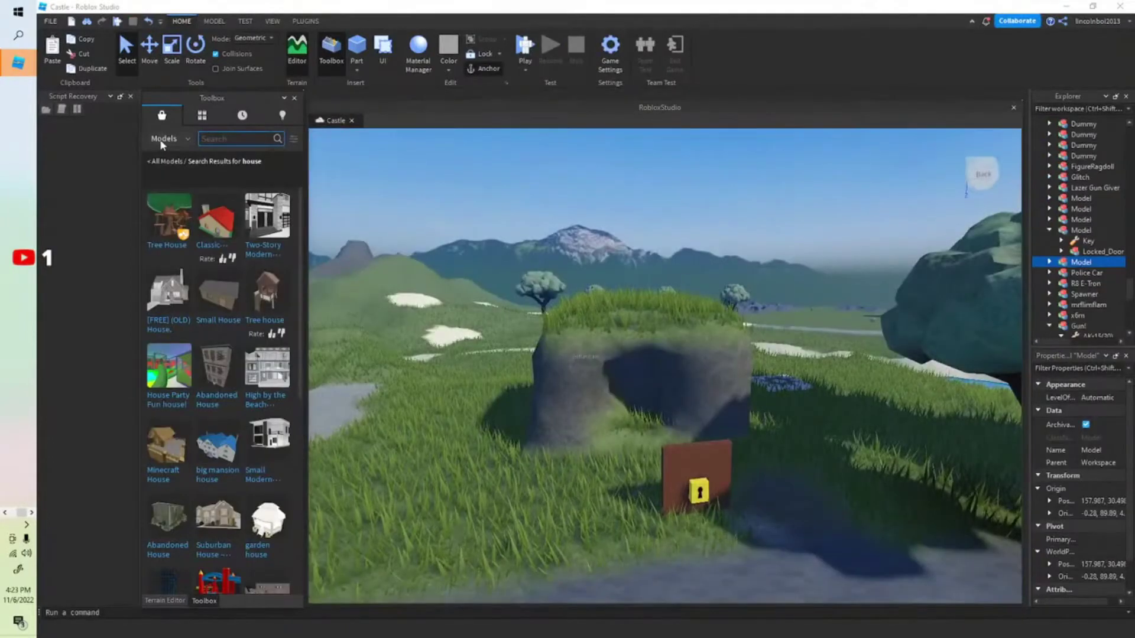
Search the model library for "cat animation" and rotate the Nyan Cat screen placed on the grass near the cave
type("cat ani")
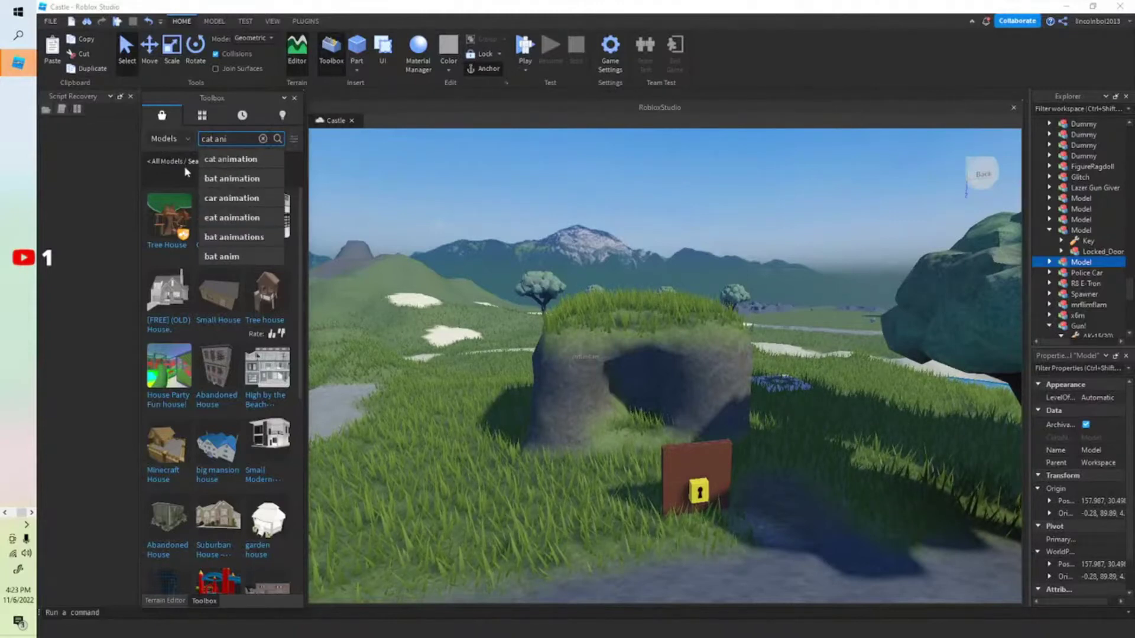
left_click(231, 159)
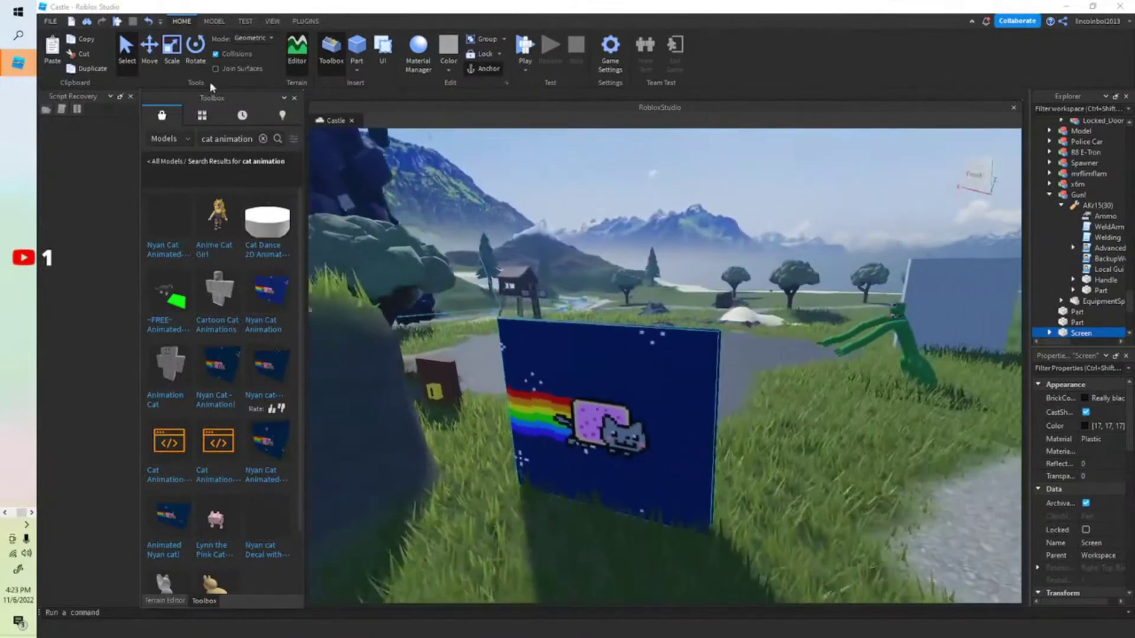
left_click(196, 52)
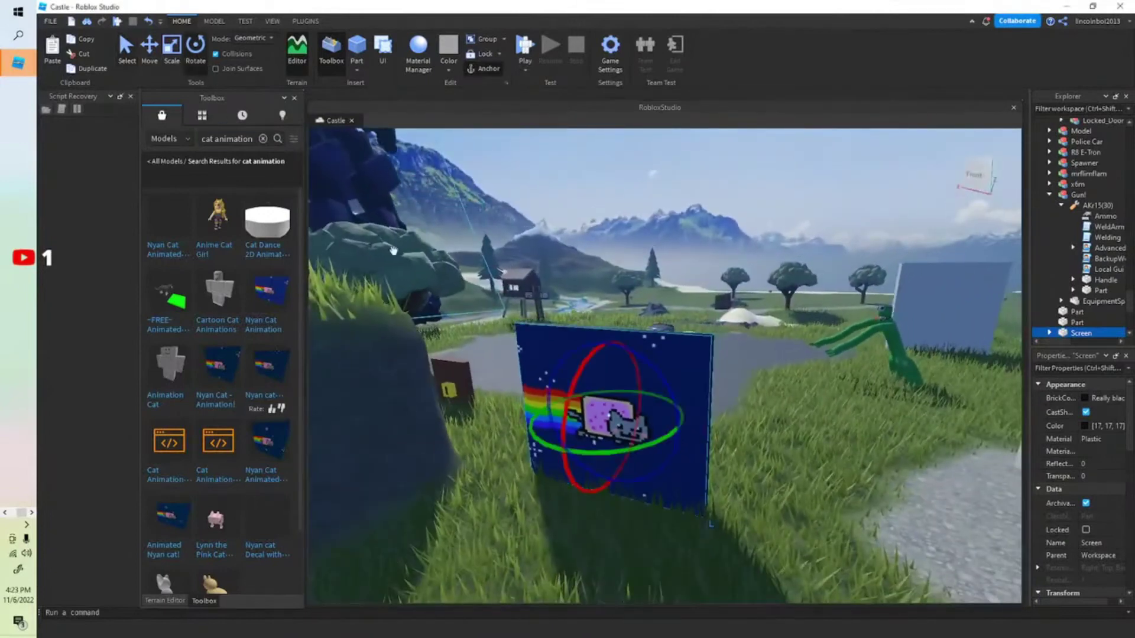
key("ctrl+r")
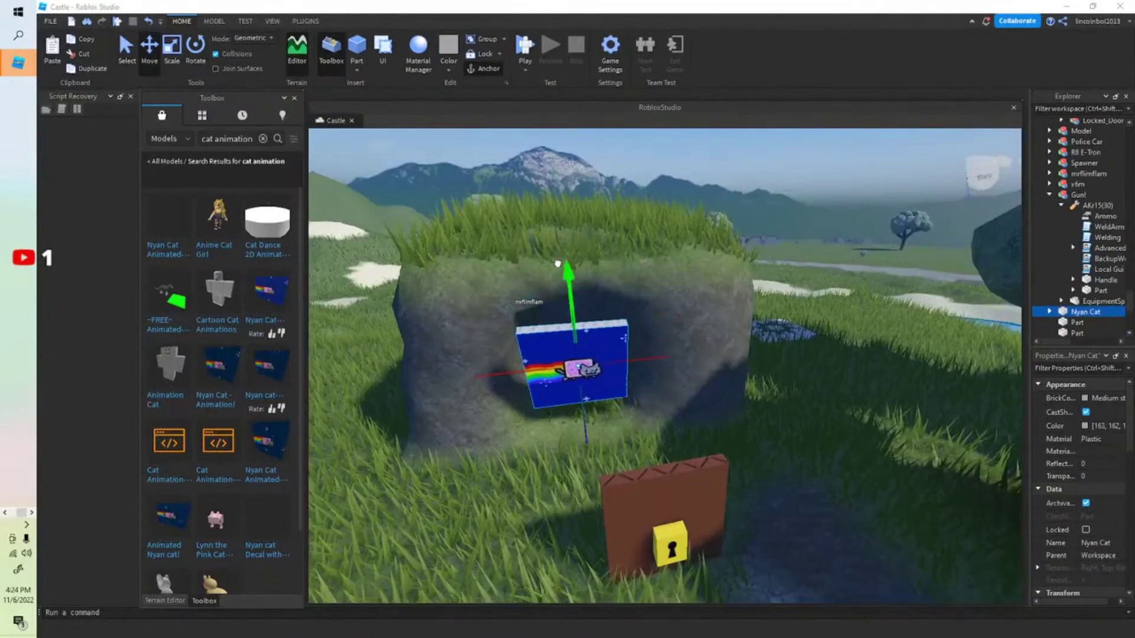
Move the Nyan Cat panel into the cave opening so it sits against the cave's inner wall
key("w")
right_click_drag(667, 340, 667, 340)
key("d")
left_click_drag(676, 307, 841, 256)
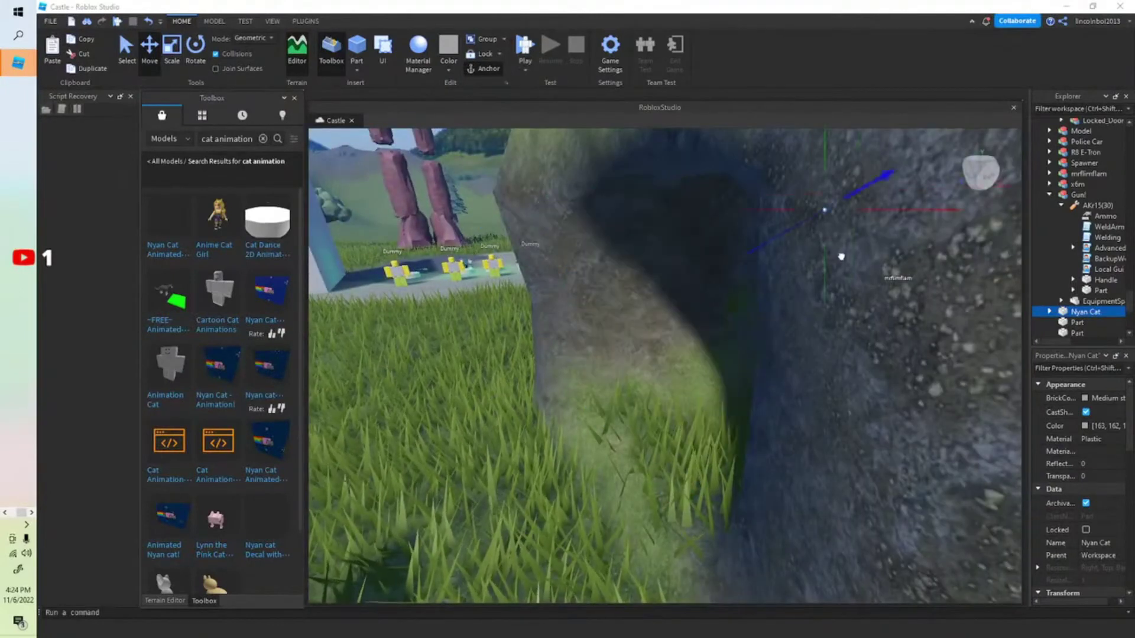
key("ctrl+z")
scroll(755, 332, "up", 5)
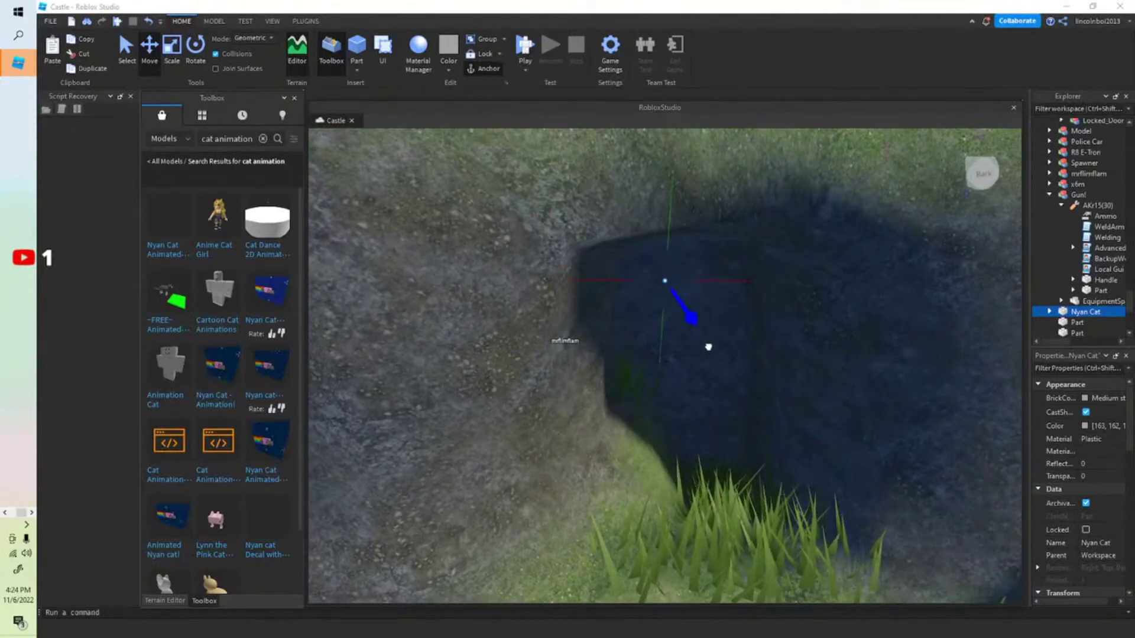
left_click_drag(652, 471, 732, 483)
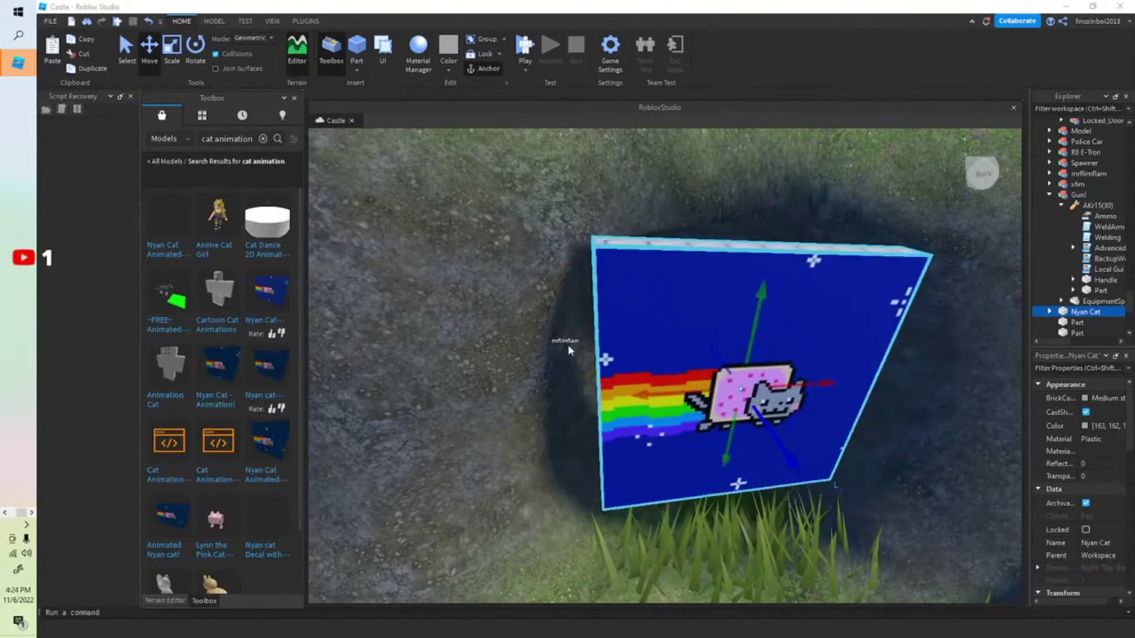
scroll(769, 458, "down", 4)
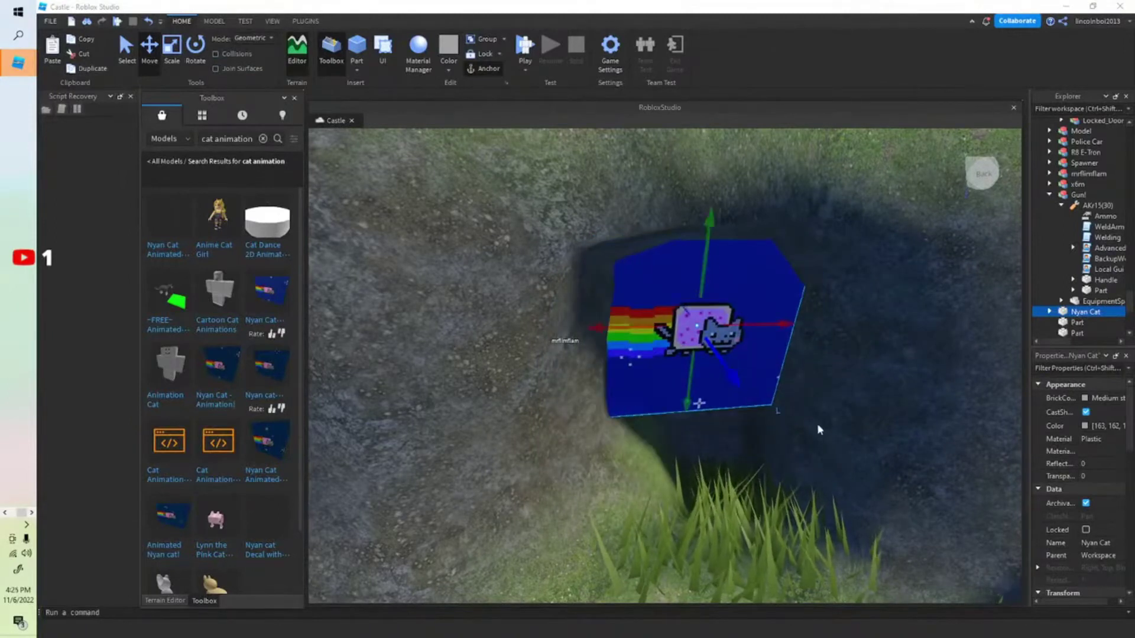
scroll(819, 428, "up", 3)
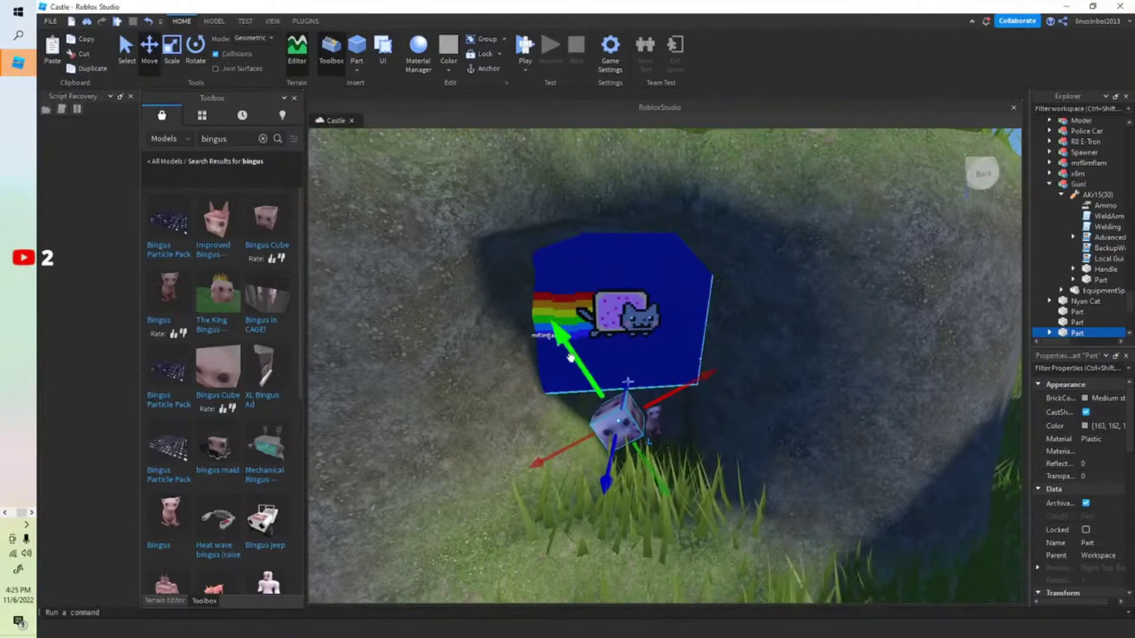
Select the small Bingus model below the Nyan Cat panel in the cave and undo the last change
left_click(655, 425)
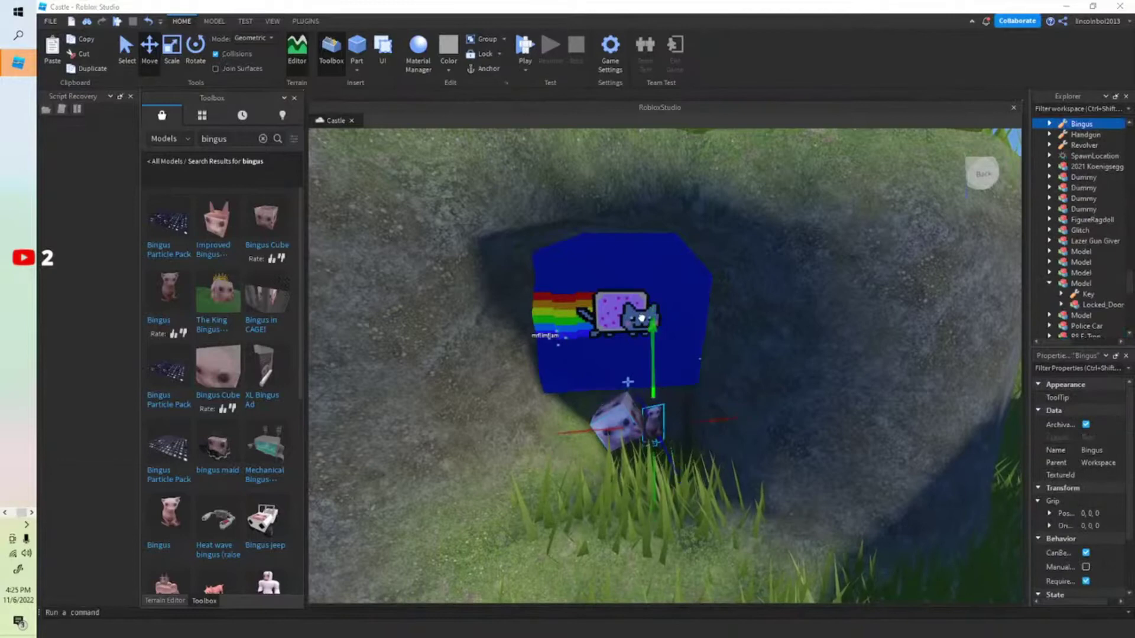
left_click(658, 424)
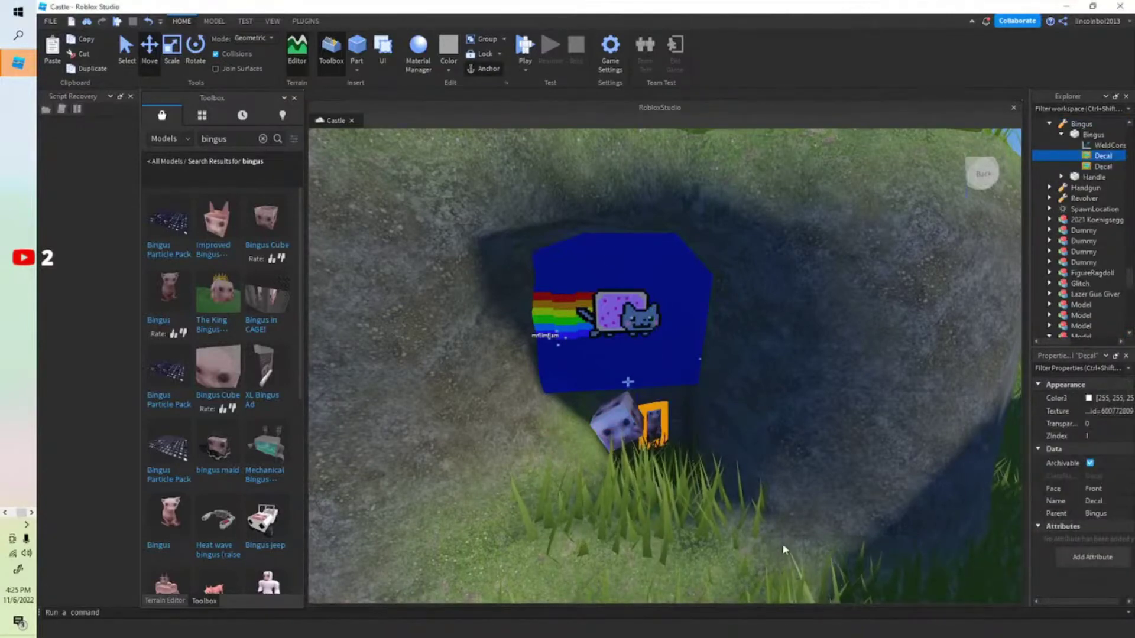
key("ctrl+z")
scroll(795, 341, "down", 6)
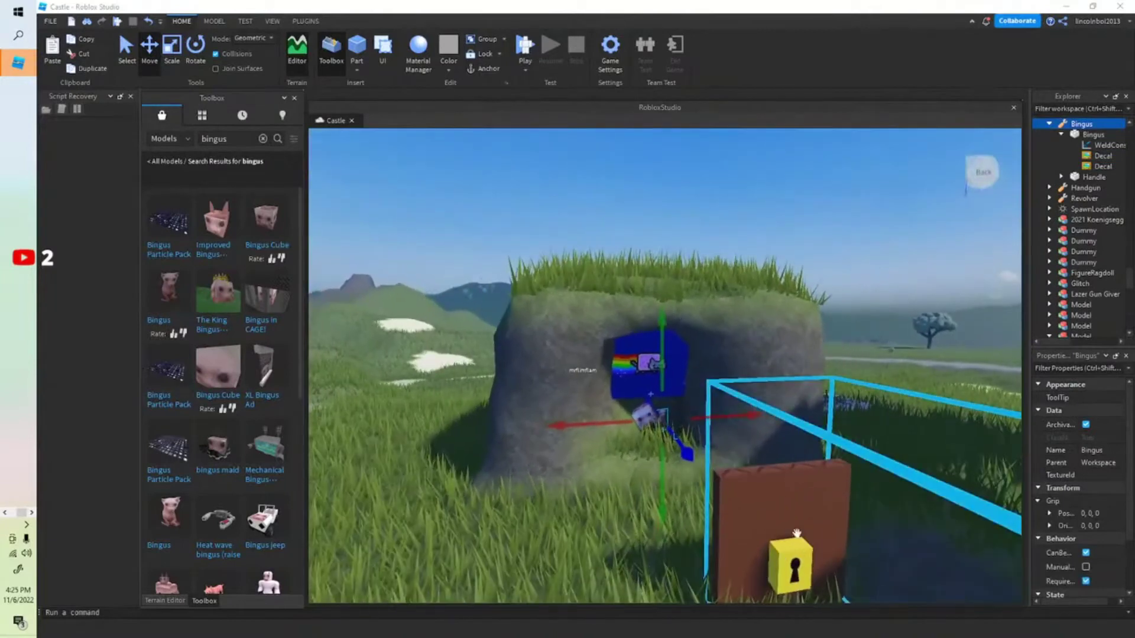
right_click_drag(803, 536, 804, 535)
scroll(804, 535, "up", 3)
scroll(1094, 225, "up", 3)
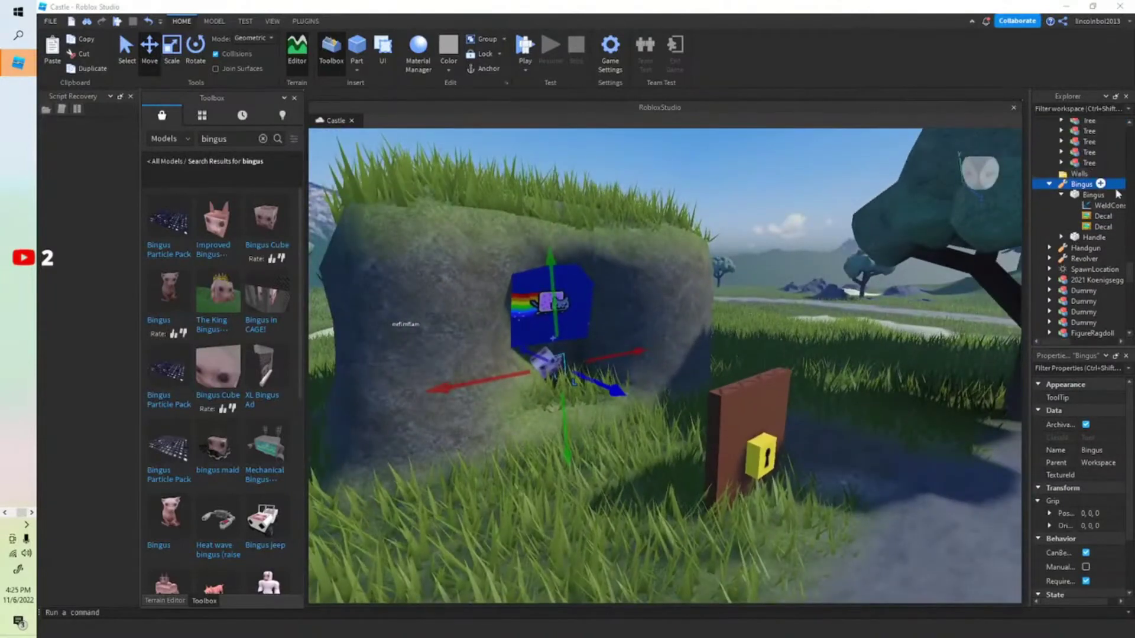
Select only the Locked_Door part of the door model and move it to the cave opening
left_click(935, 343)
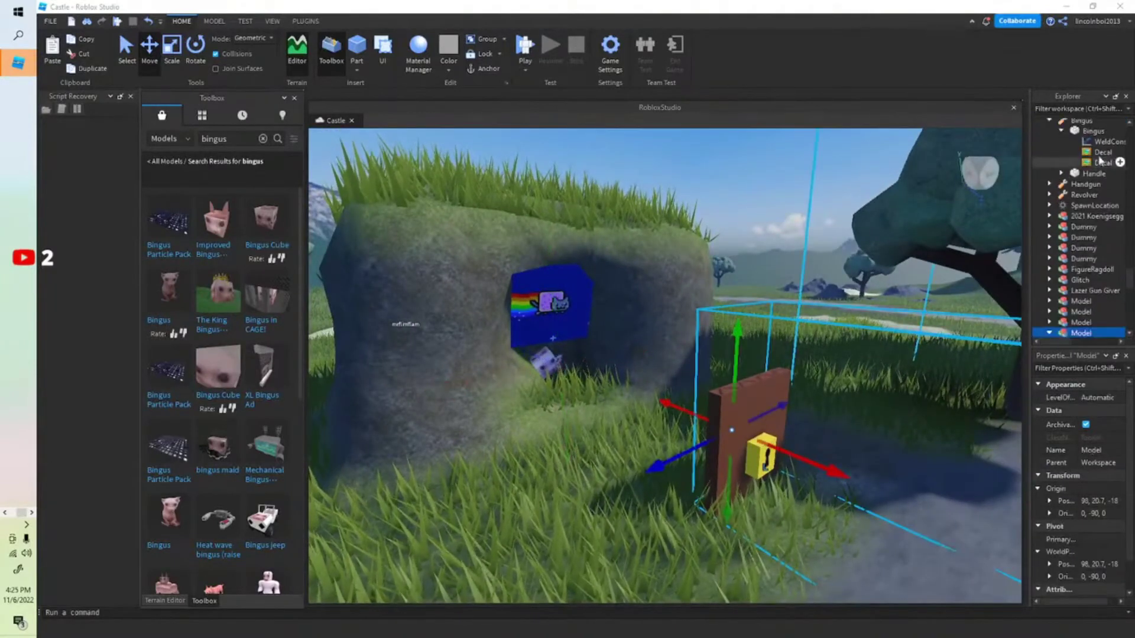
scroll(1077, 319, "down", 1)
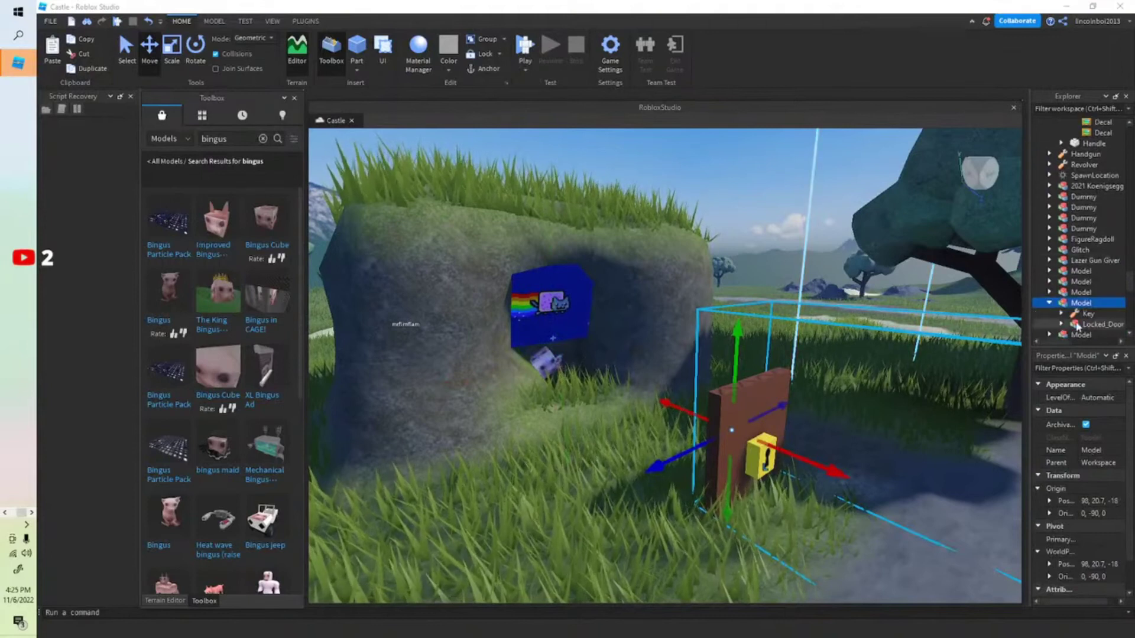
left_click(1049, 302)
scroll(1087, 322, "down", 1)
left_click(1084, 296)
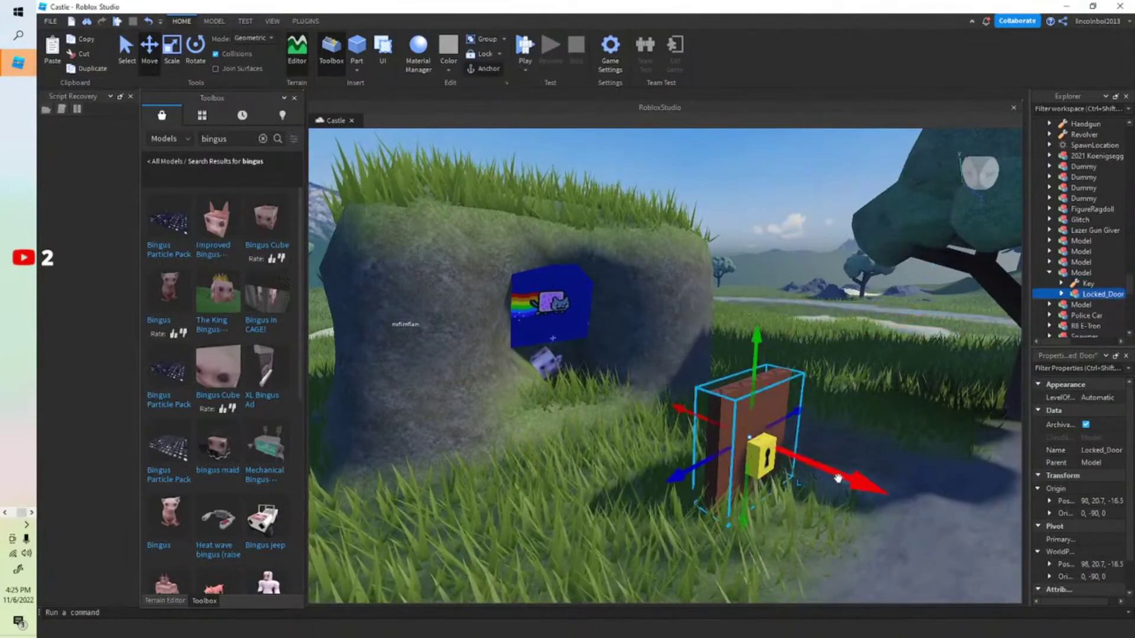
left_click_drag(838, 478, 690, 407)
left_click_drag(643, 376, 668, 400)
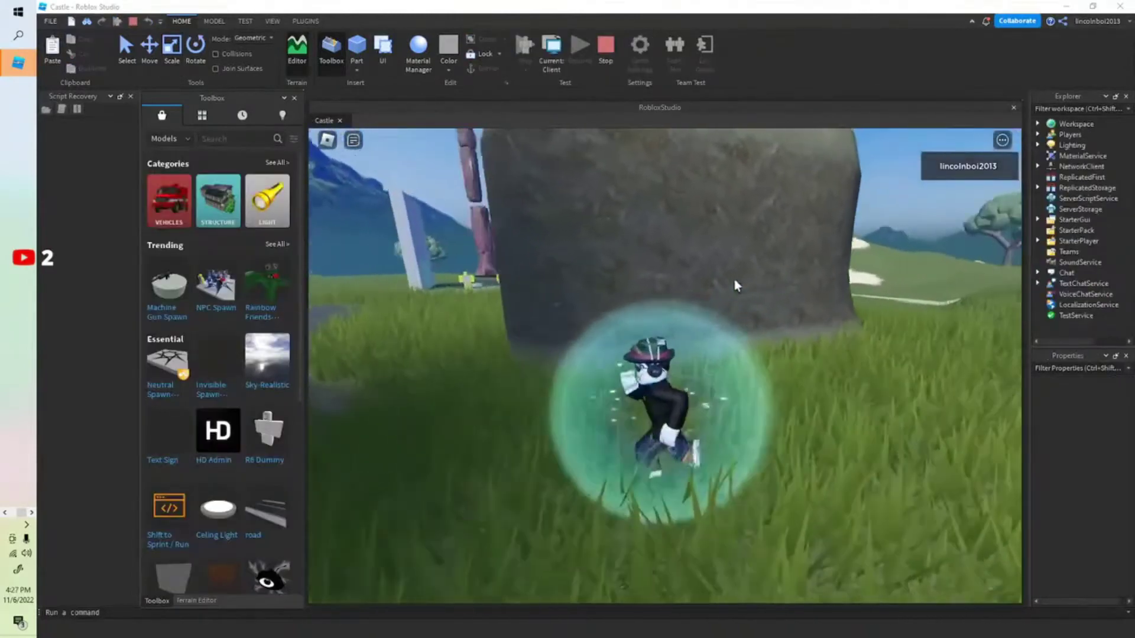
Playtest the key route by walking from the cave past the cars, climbing the tree house ladder and collecting the key
key("a")
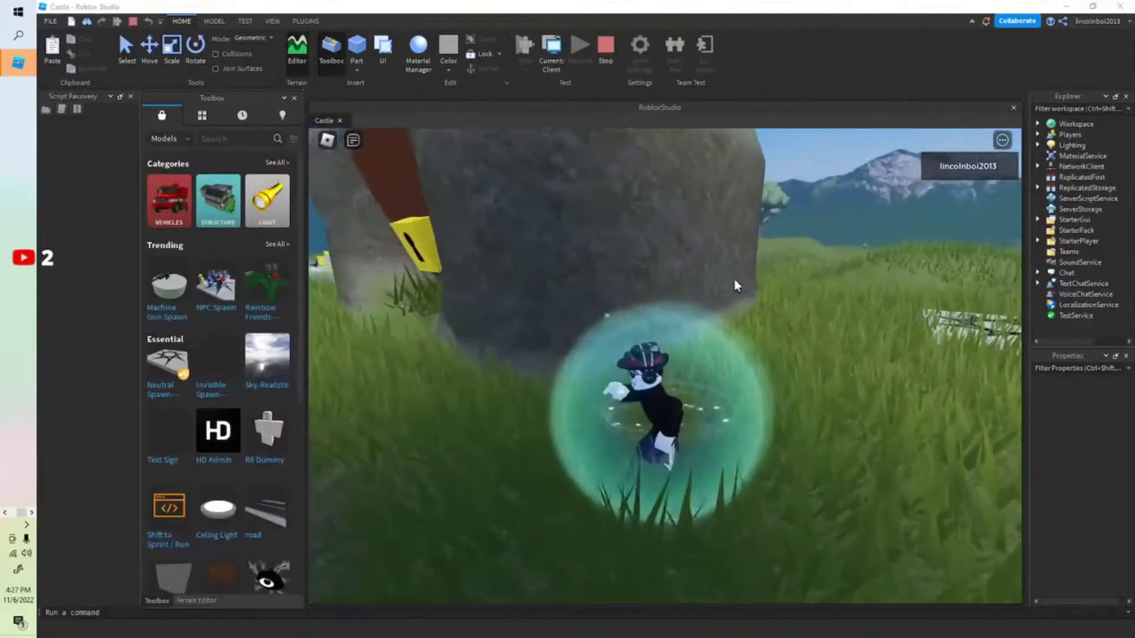
key("w")
key("w")
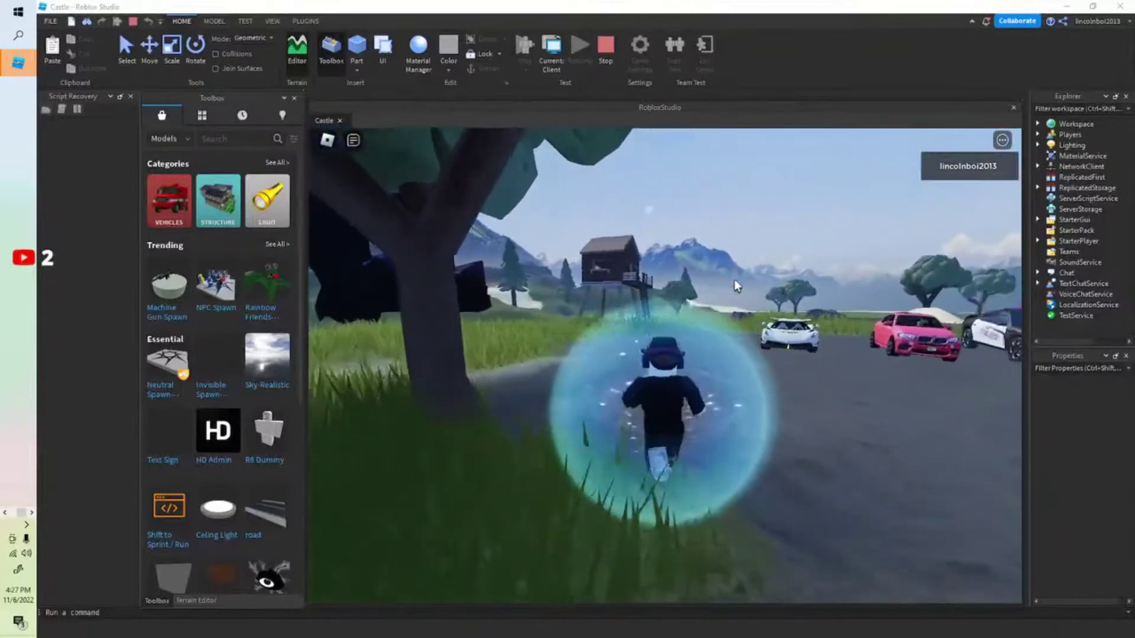
right_click_drag(720, 285, 736, 291)
key("w")
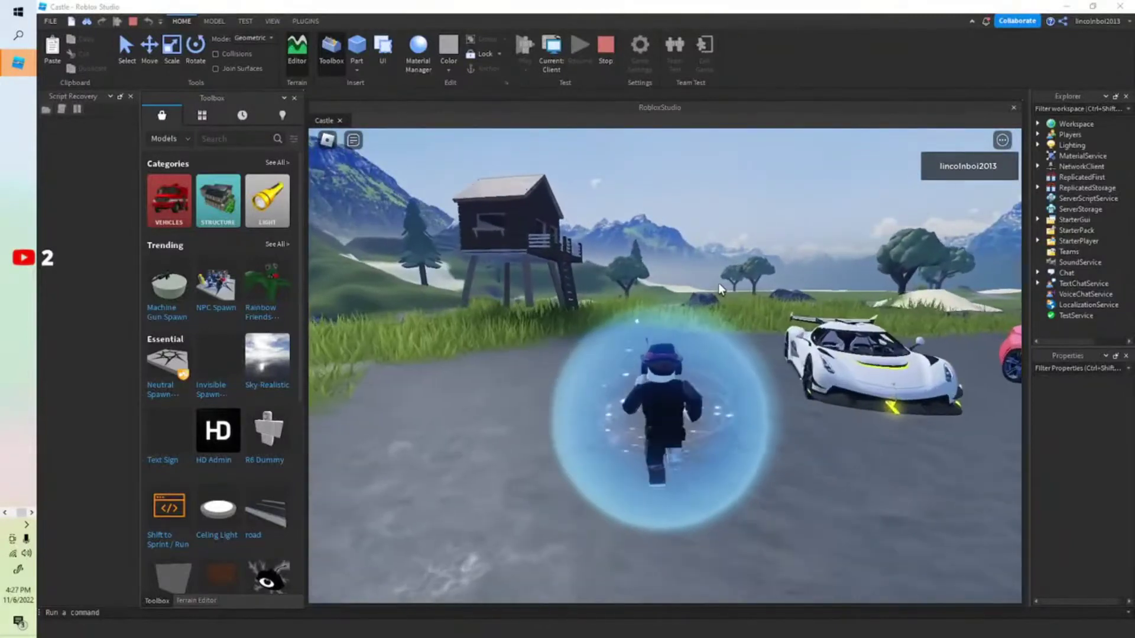
key("w")
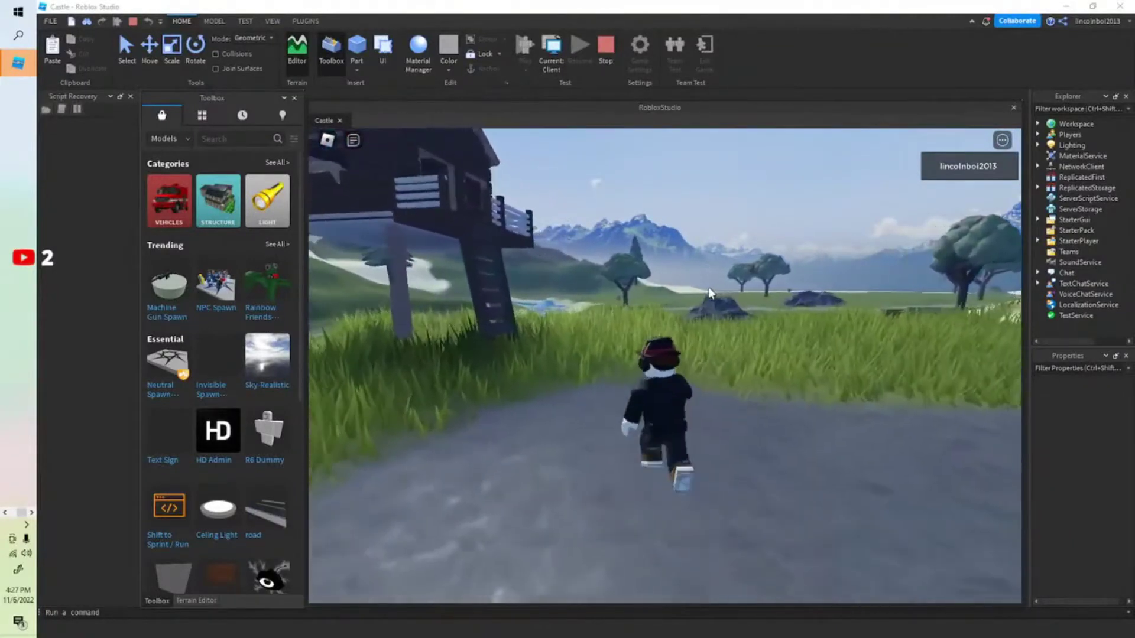
key("w")
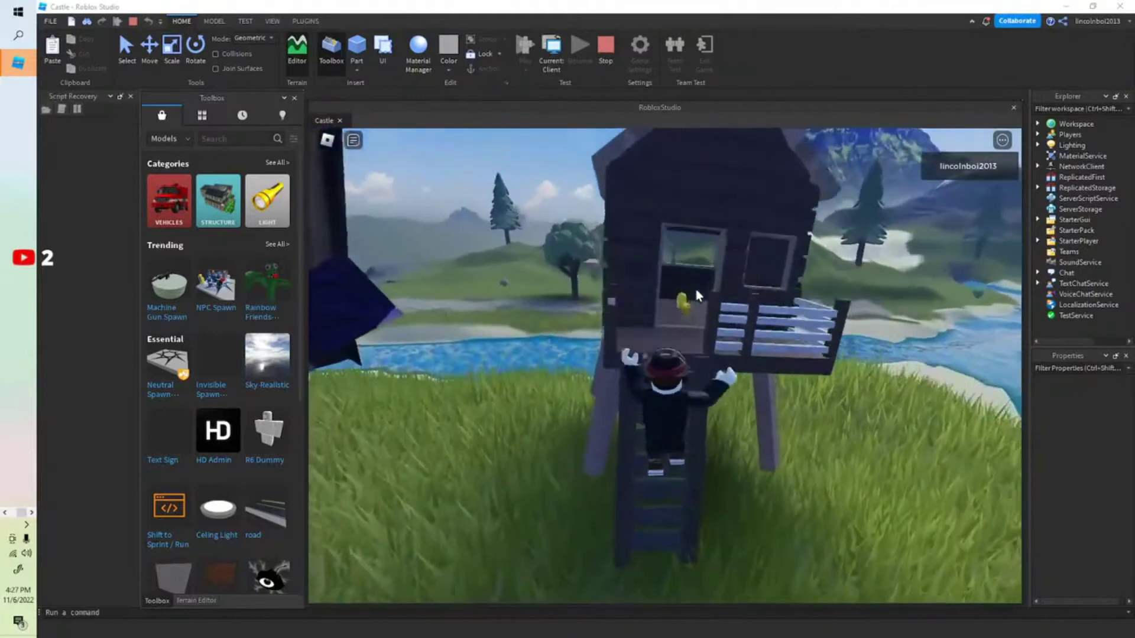
key("w")
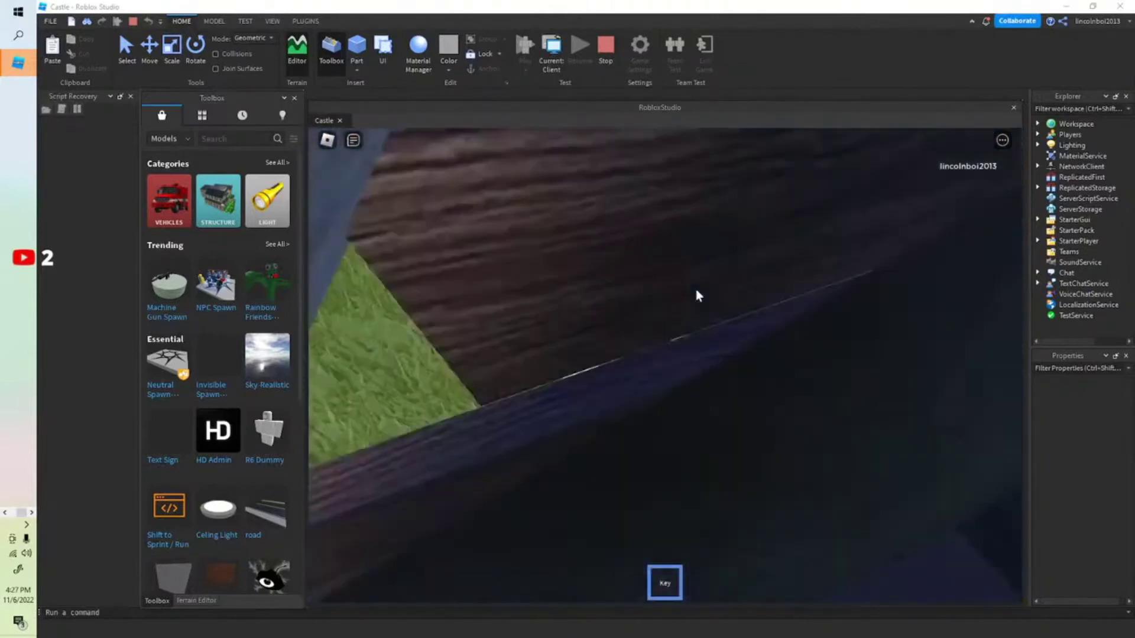
Playtest the locked door by carrying the key past the cars to the cave and walking through the doorway to the Nyan Cat panel
key("w")
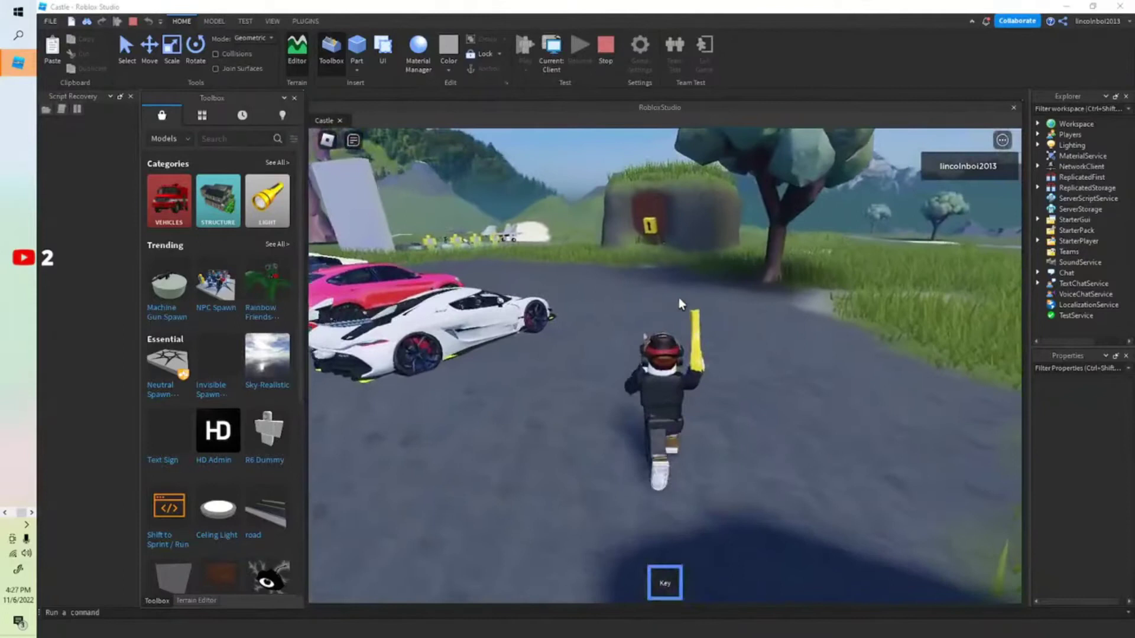
key("w")
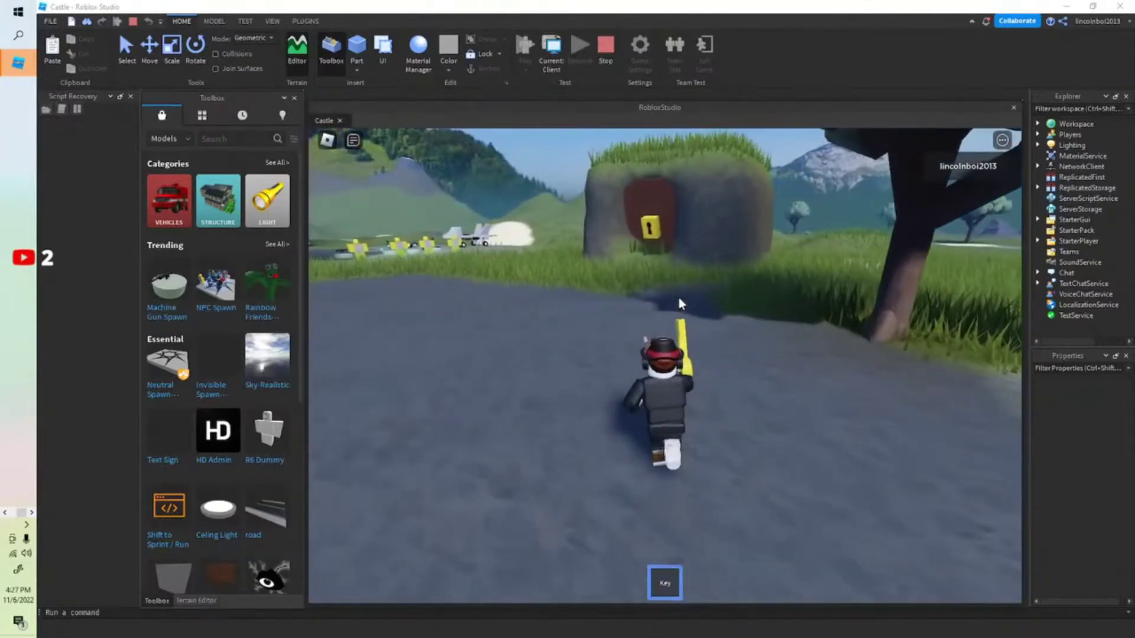
key("w")
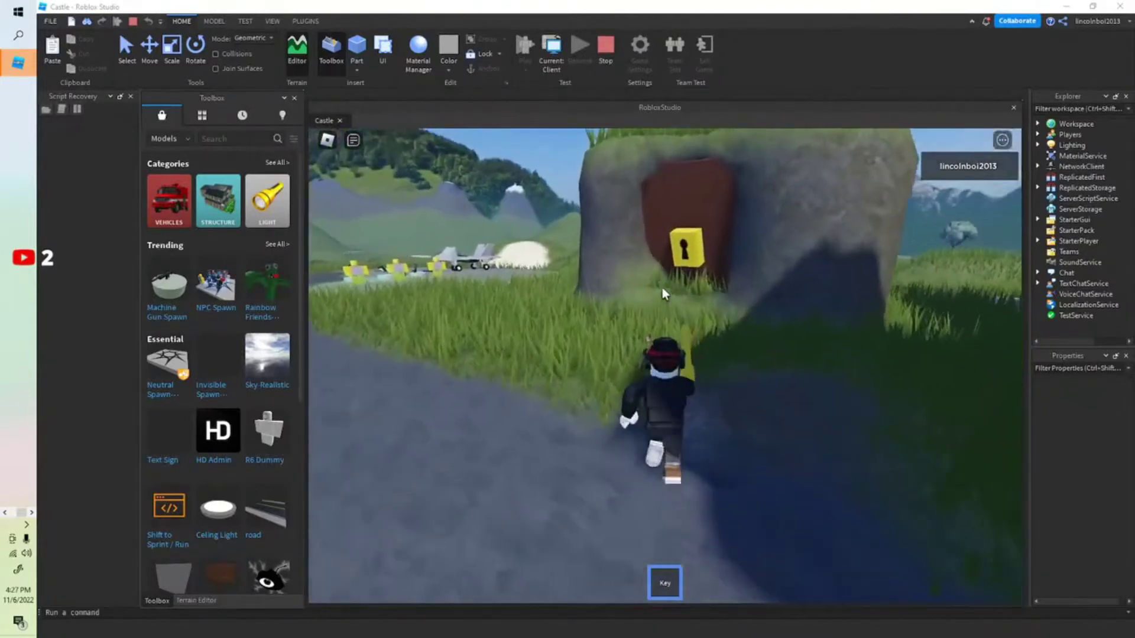
key("w")
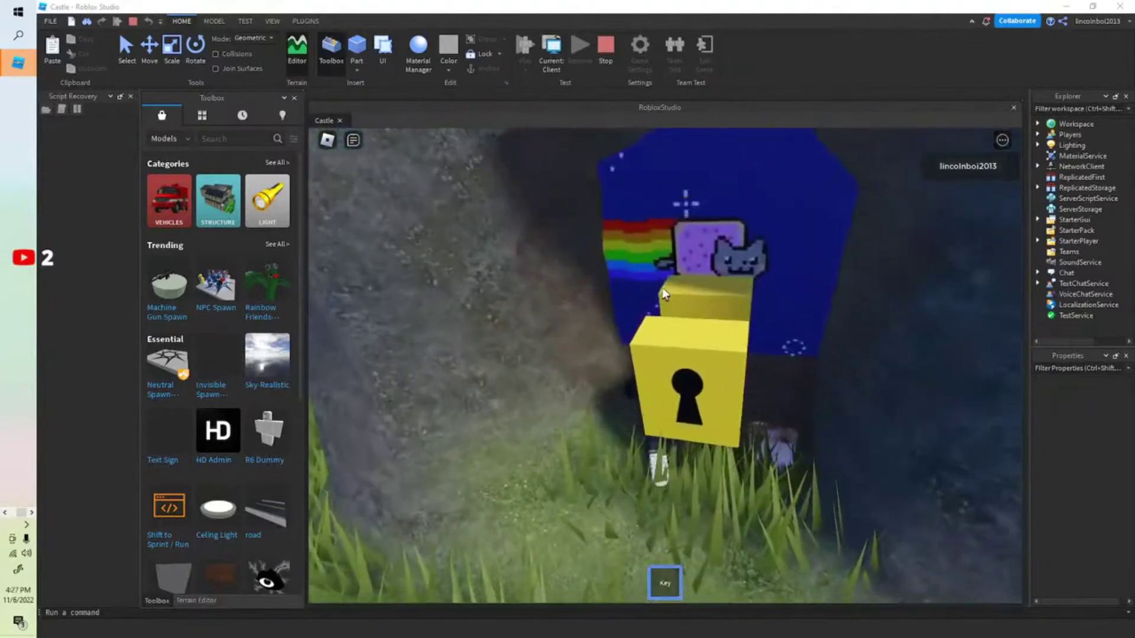
key("s")
key("w")
right_click_drag(662, 288, 662, 288)
key("s")
key("w")
key("w")
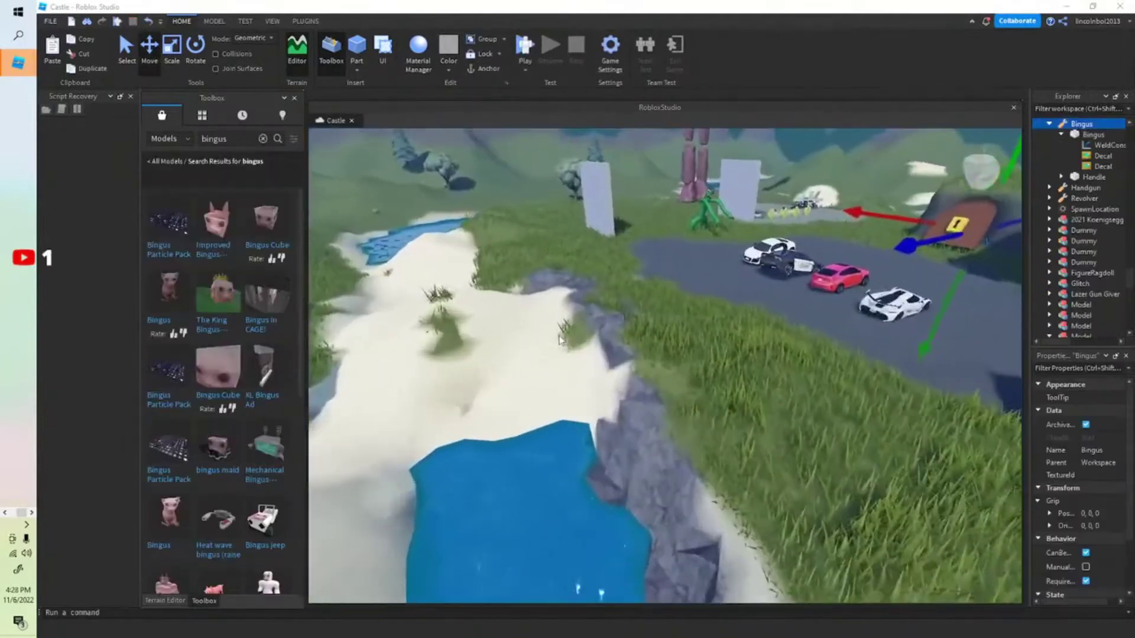
Place a part on the grass between the parking area and the sandy river bank and scale it into a tall pillar
right_click_drag(560, 339, 549, 324)
left_click(626, 326)
right_click_drag(630, 326, 632, 327)
key("w")
key("d")
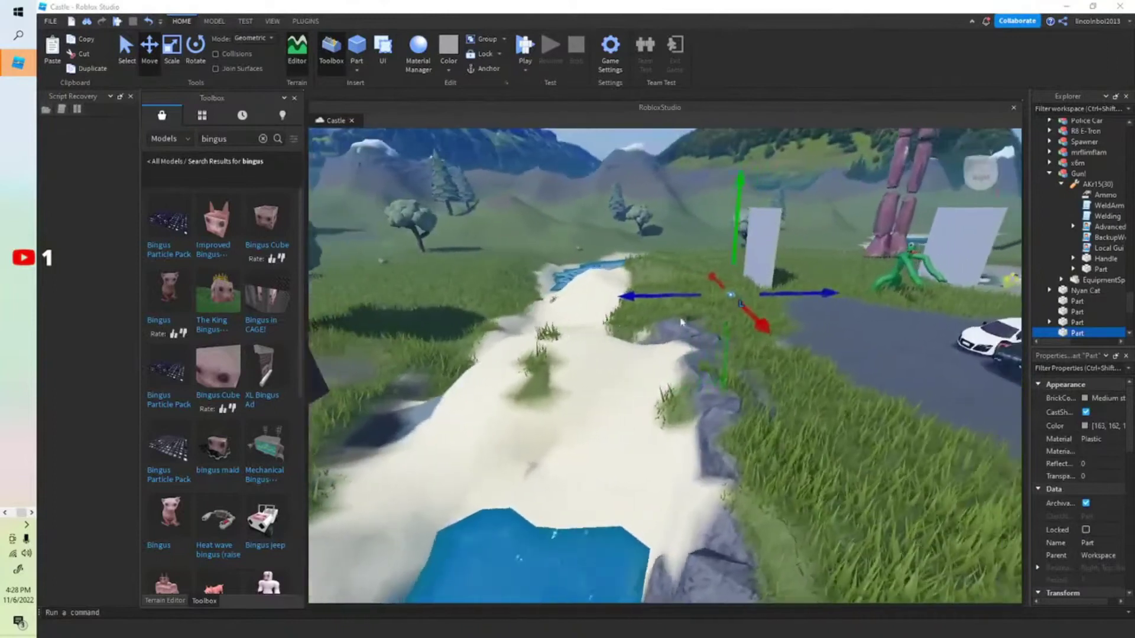
right_click_drag(765, 284, 719, 284)
key("f")
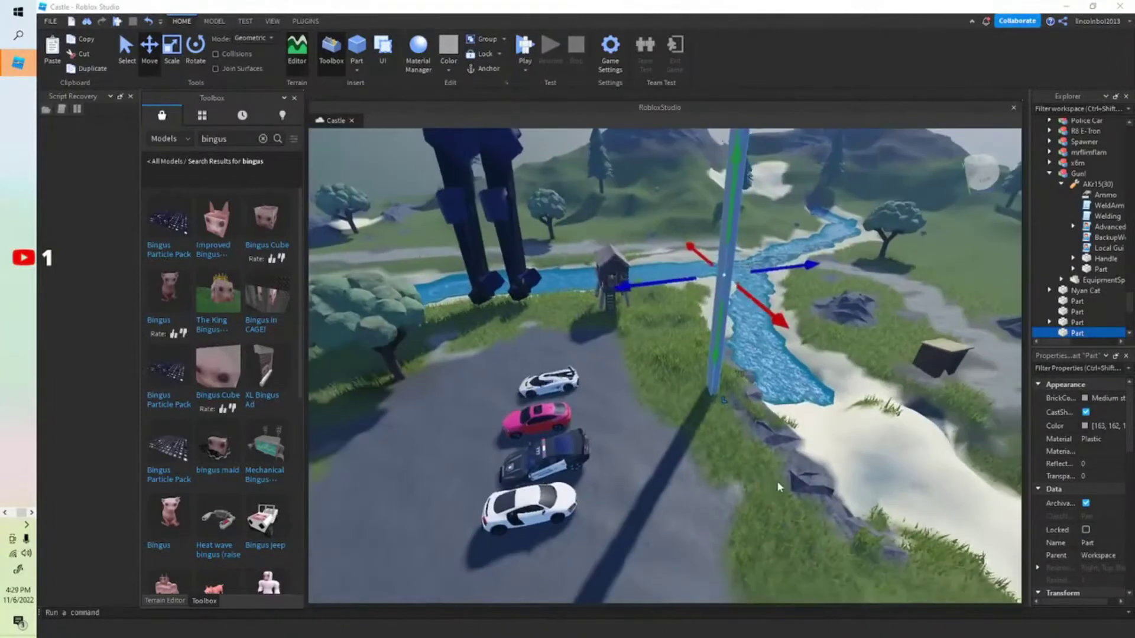
right_click_drag(545, 288, 545, 287)
key("w")
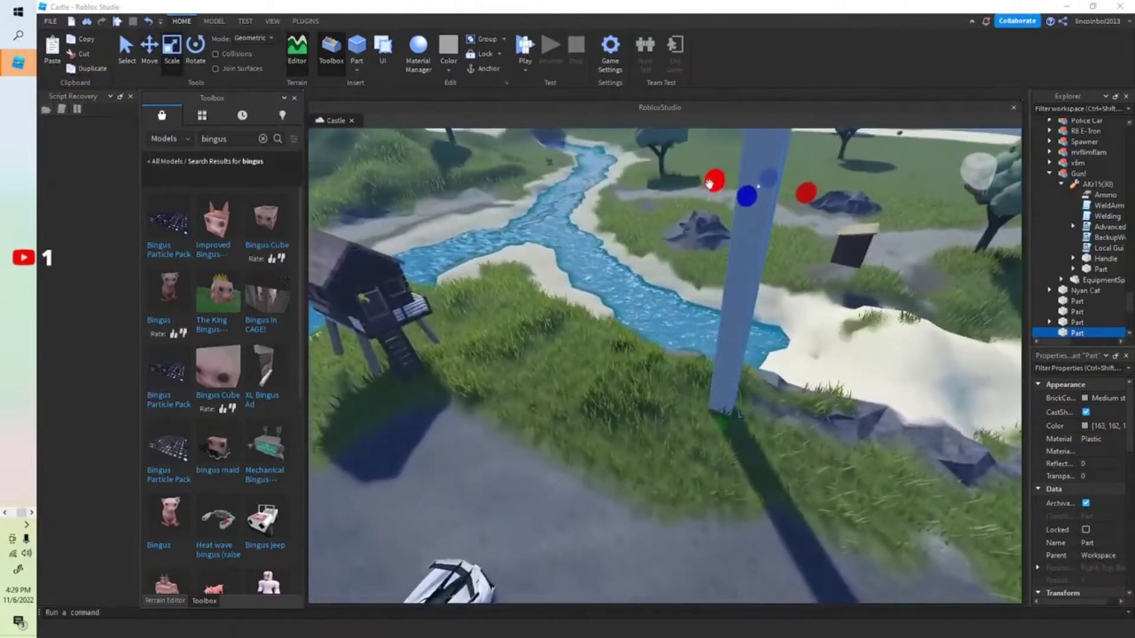
Stretch the tall pillar sideways into one long wall running alongside the parking area and the green character
key("w")
key("s")
right_click_drag(496, 427, 495, 426)
key("s")
left_click_drag(577, 351, 1001, 423)
key("d")
right_click_drag(798, 423, 798, 423)
Duplicate the long wall and move the copy to the opposite side of the play area, beyond the cave and the jet
right_click(724, 389)
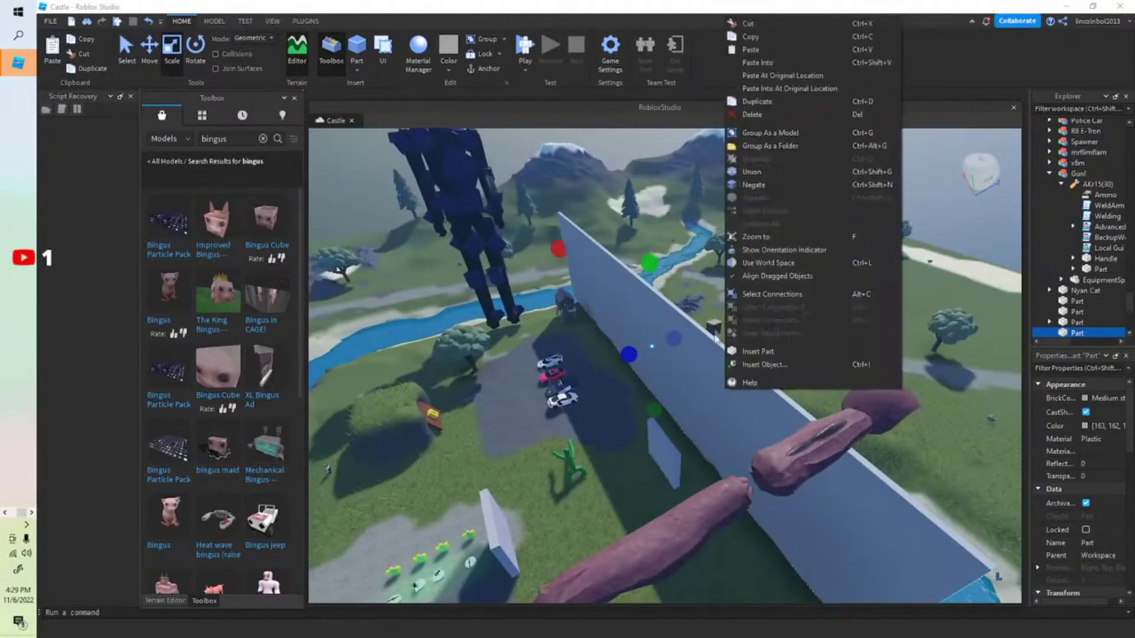
left_click(755, 104)
right_click_drag(729, 484, 729, 485)
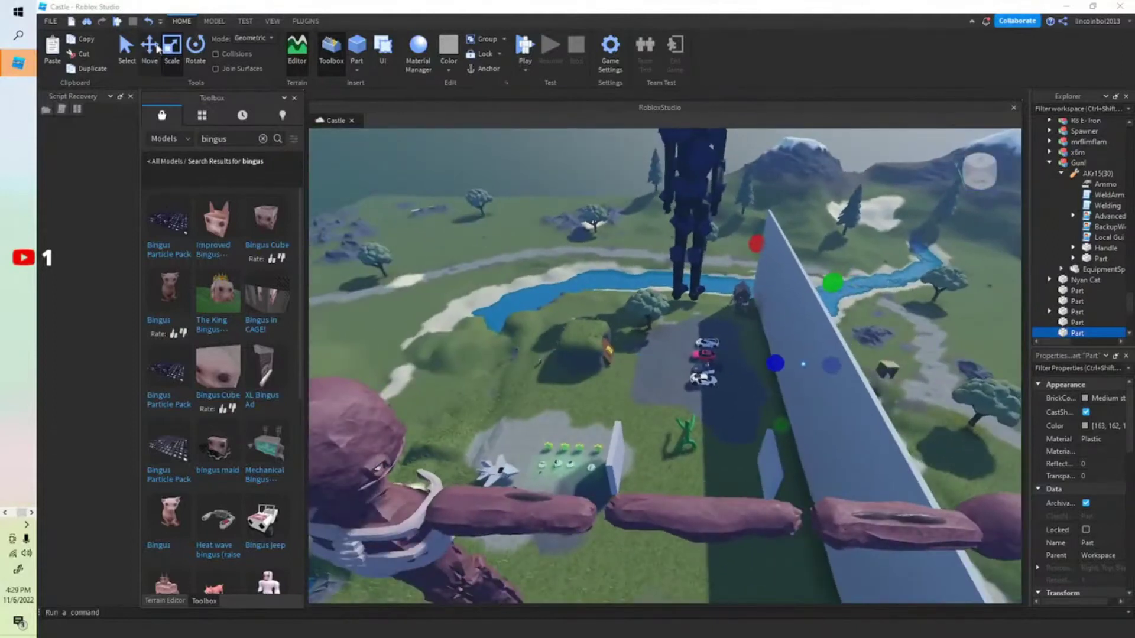
left_click_drag(901, 371, 477, 383)
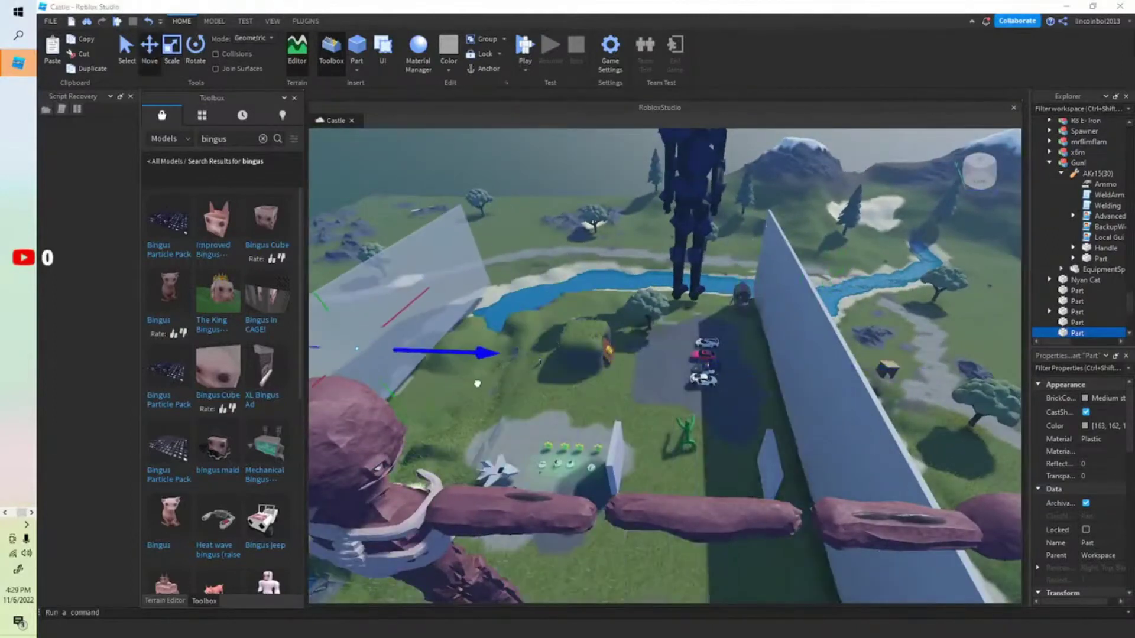
key("a")
right_click_drag(504, 396, 518, 381)
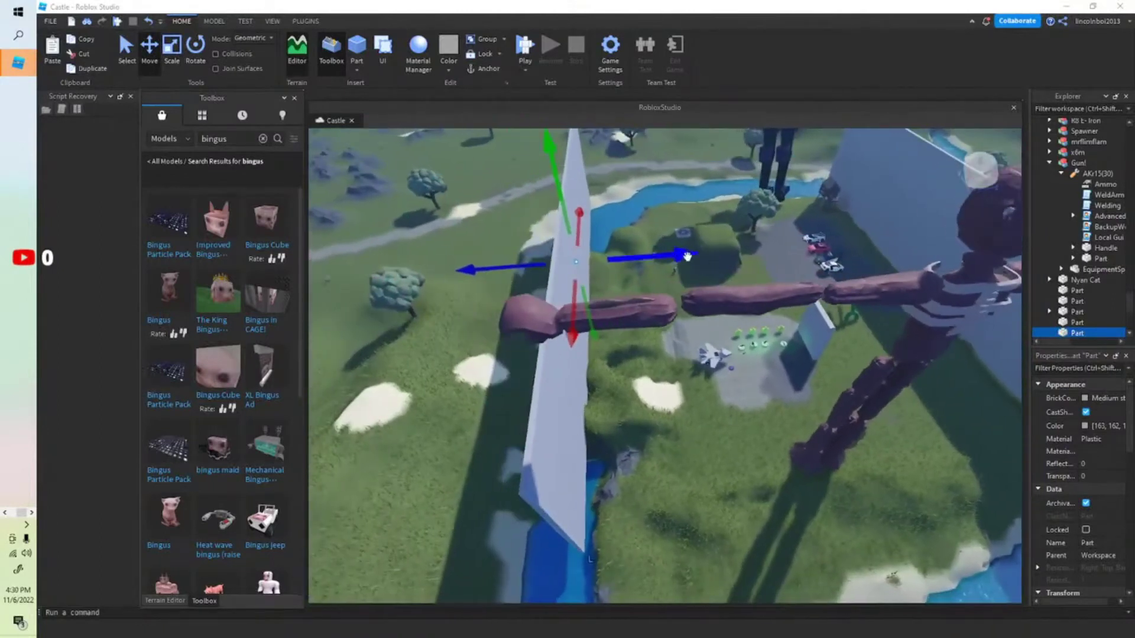
left_click_drag(704, 254, 714, 253)
Duplicate both long walls together, rotate the copies 90 degrees, and move them across the two open ends to enclose the play area
right_click_drag(696, 385, 717, 398)
left_click(869, 331, "ctrl")
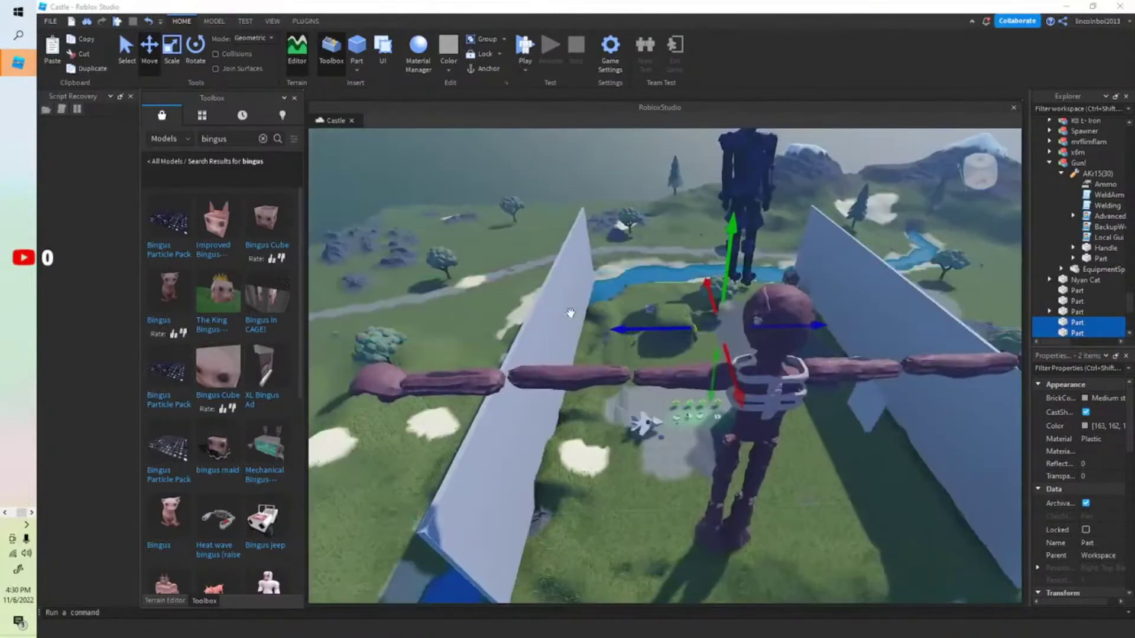
right_click(571, 315)
left_click(604, 86)
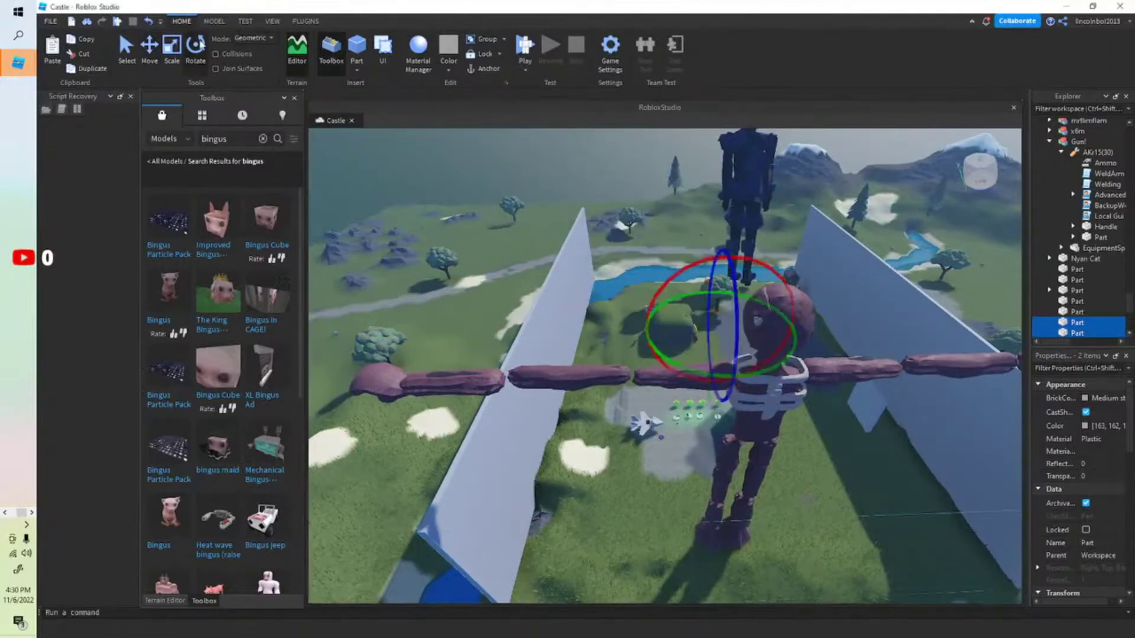
scroll(790, 295, "down", 2)
left_click_drag(789, 310, 763, 381)
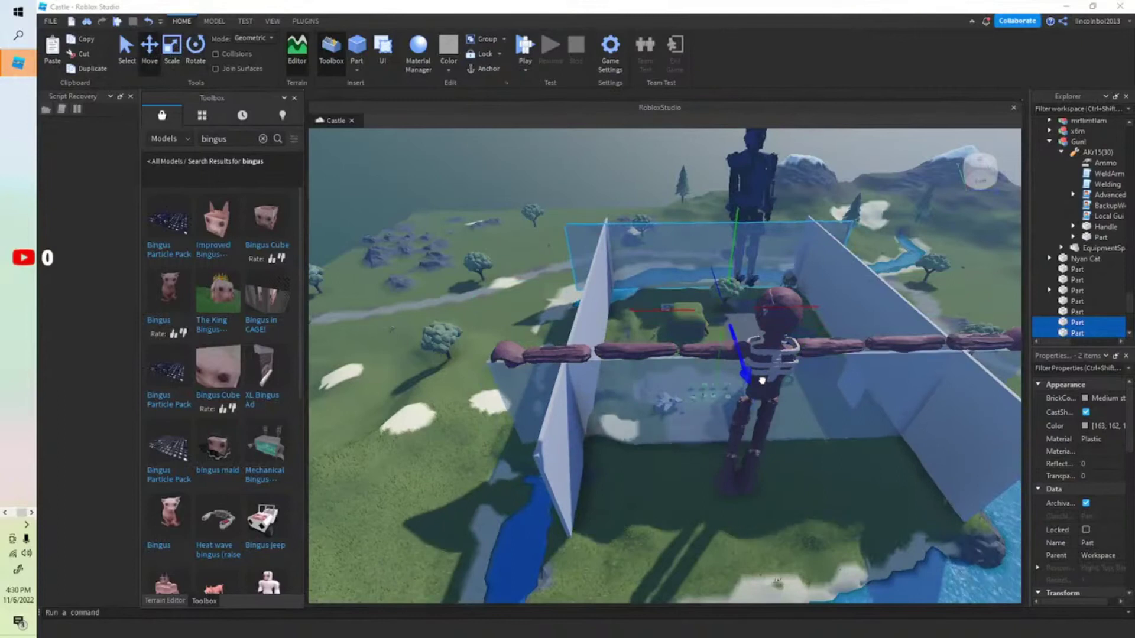
Select all four boundary wall parts and set their transparency to 1
key("a")
right_click_drag(814, 427, 817, 416)
key("s")
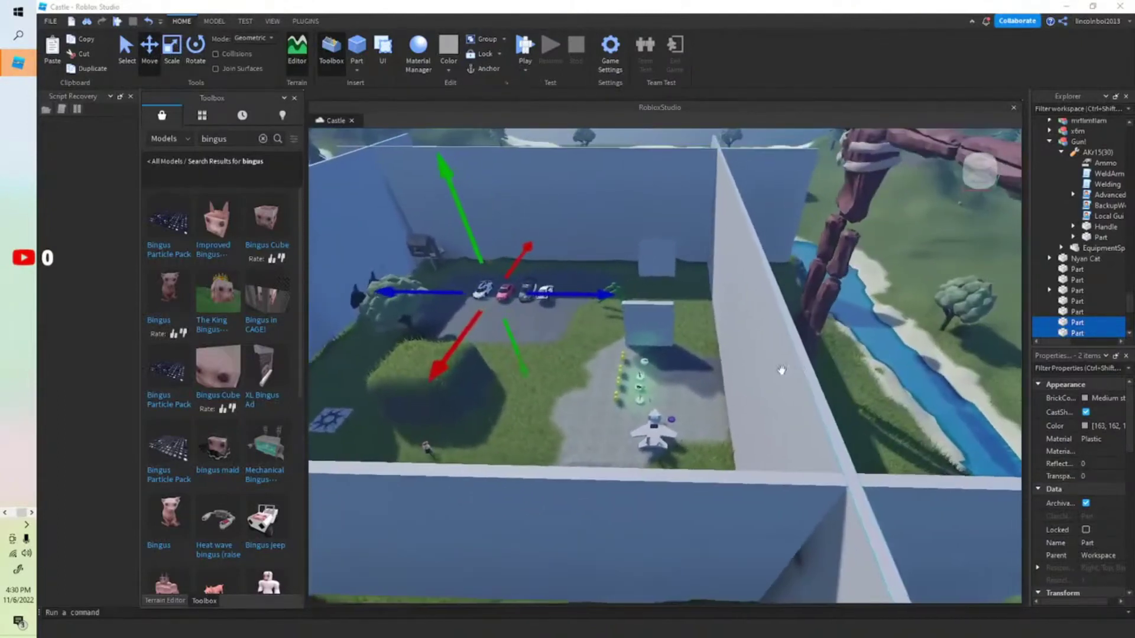
key("s")
right_click_drag(785, 458, 659, 495)
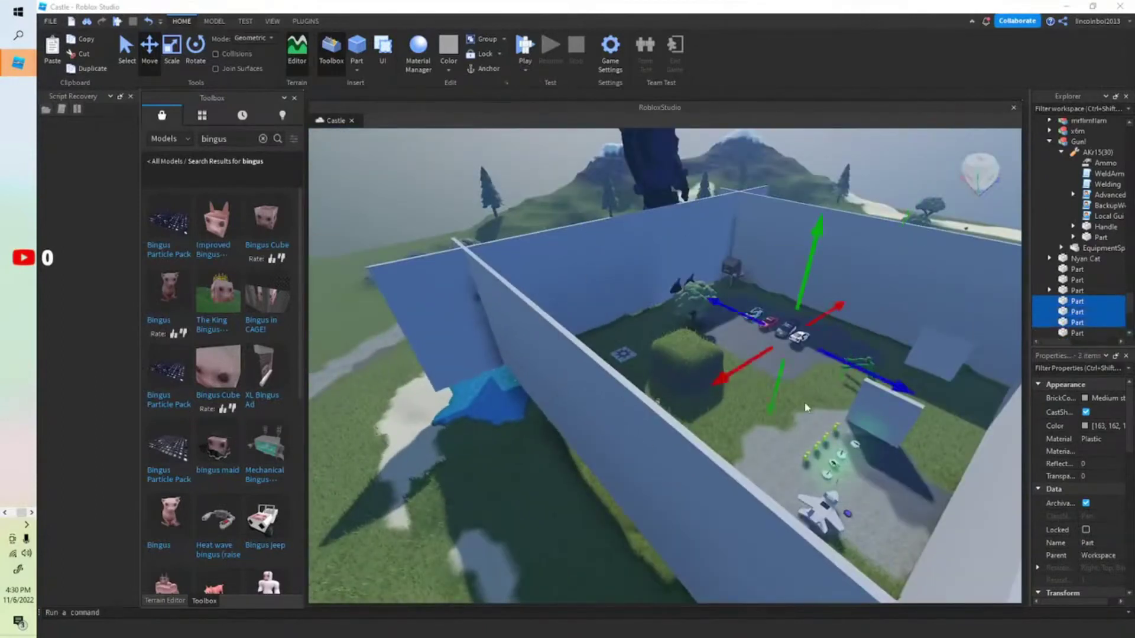
right_click_drag(806, 407, 832, 433)
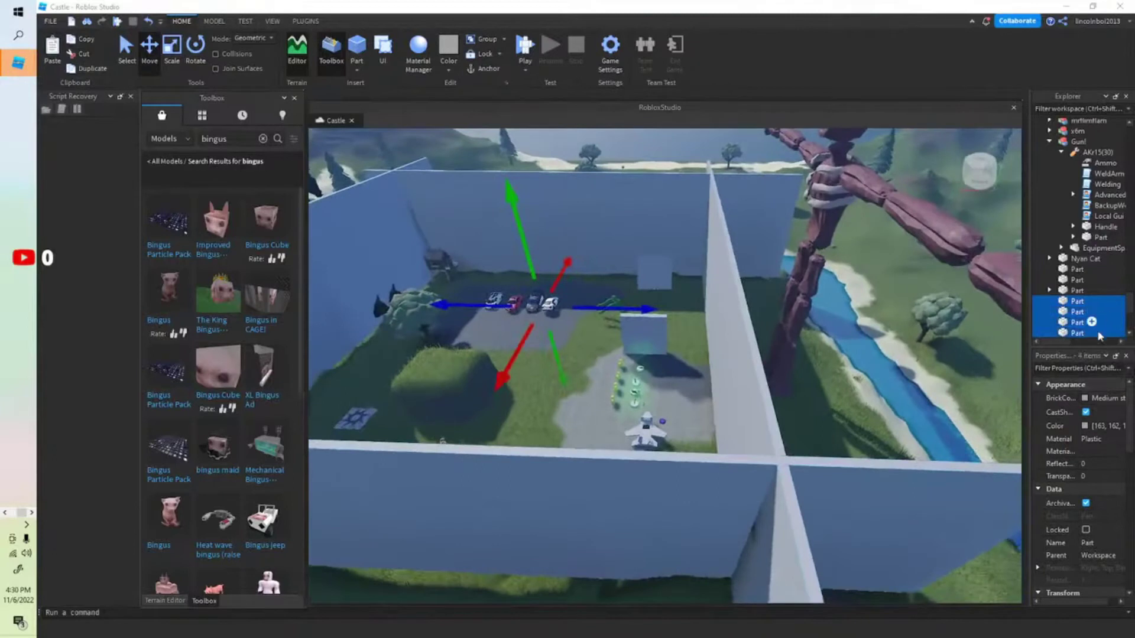
scroll(1094, 497, "up", 1)
left_click(1082, 476)
type("1")
key("Return")
right_click_drag(813, 513, 824, 488)
key("w")
key("w")
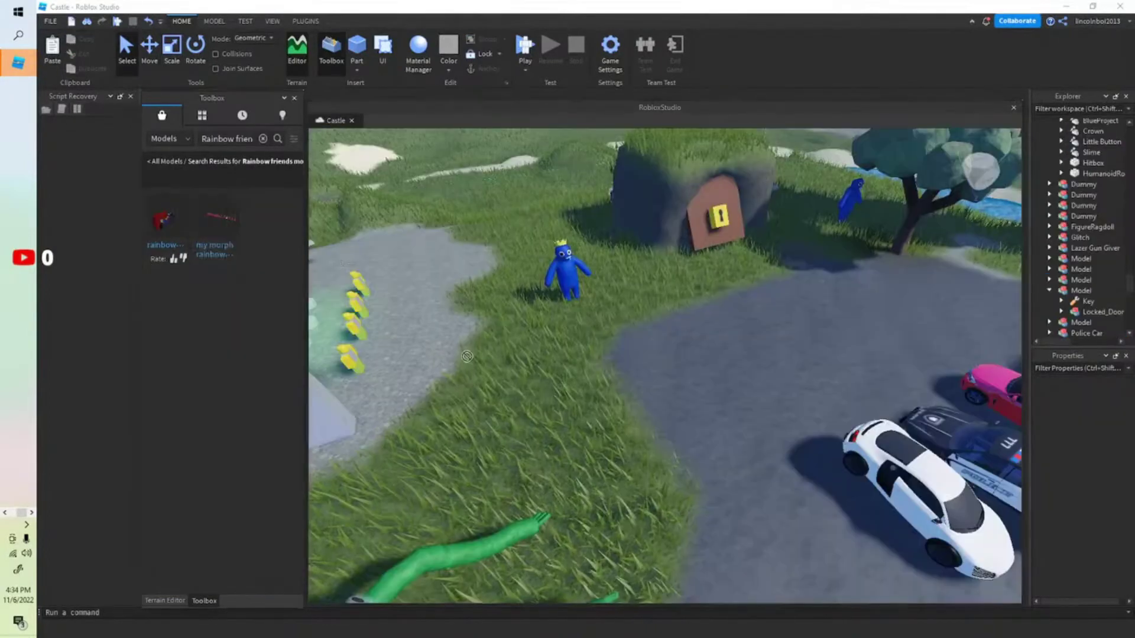
Place the Rainbow Friends morph row between the cave and the parked cars and rotate it 90 degrees about the vertical axis
left_click_drag(467, 356, 758, 471)
right_click_drag(758, 472, 753, 469)
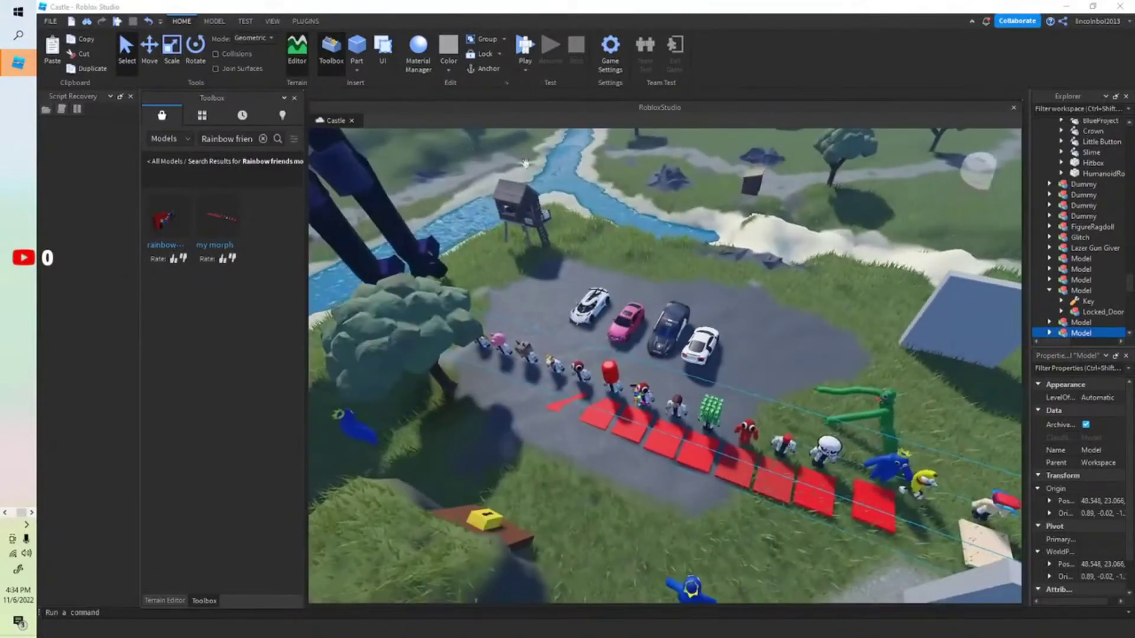
left_click_drag(796, 409, 755, 315)
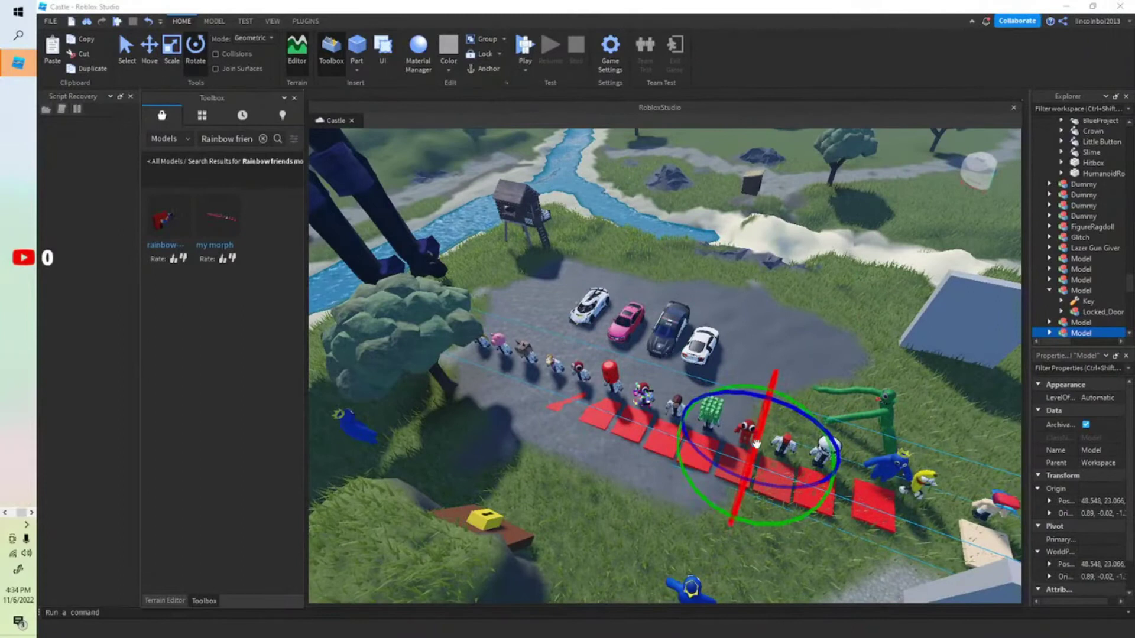
left_click_drag(784, 397, 763, 416)
right_click_drag(884, 365, 741, 445)
left_click_drag(741, 444, 804, 394)
right_click_drag(804, 395, 709, 385)
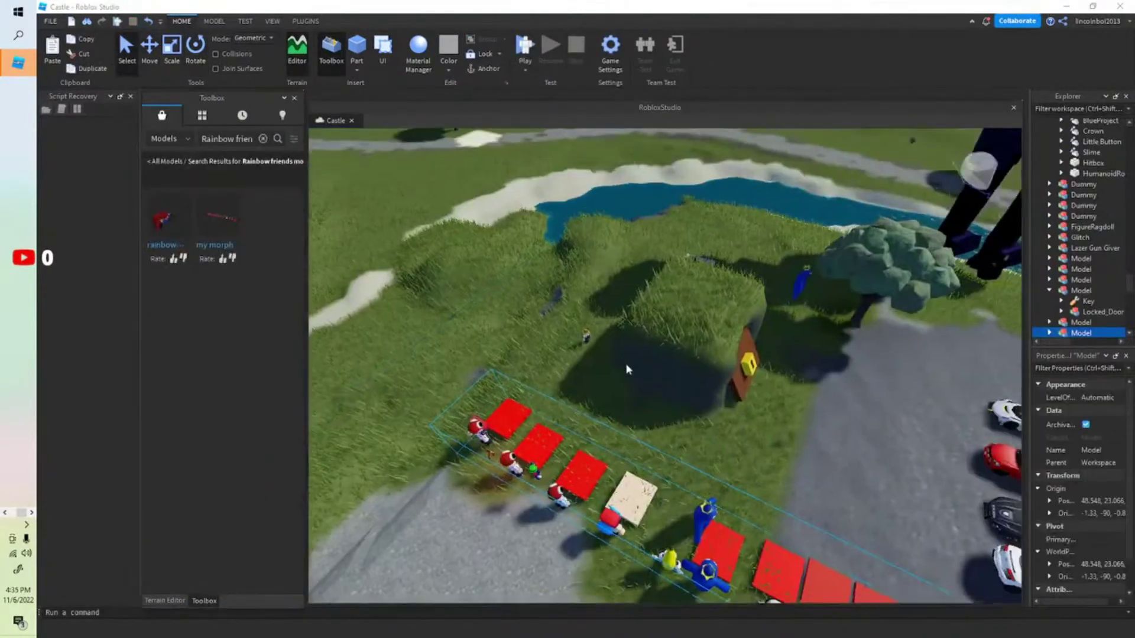
Erode the grass terrain covering the morph pads at the river-bank end of the row, using a spherical brush with base size 1 and strength 1
right_click_drag(626, 365, 627, 364)
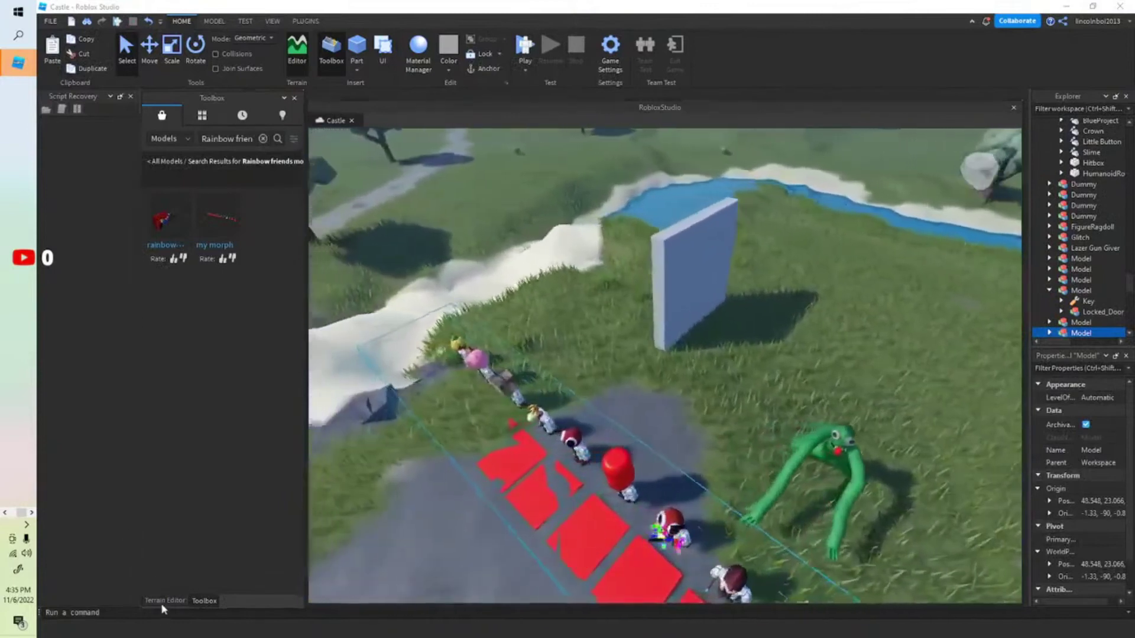
left_click(165, 601)
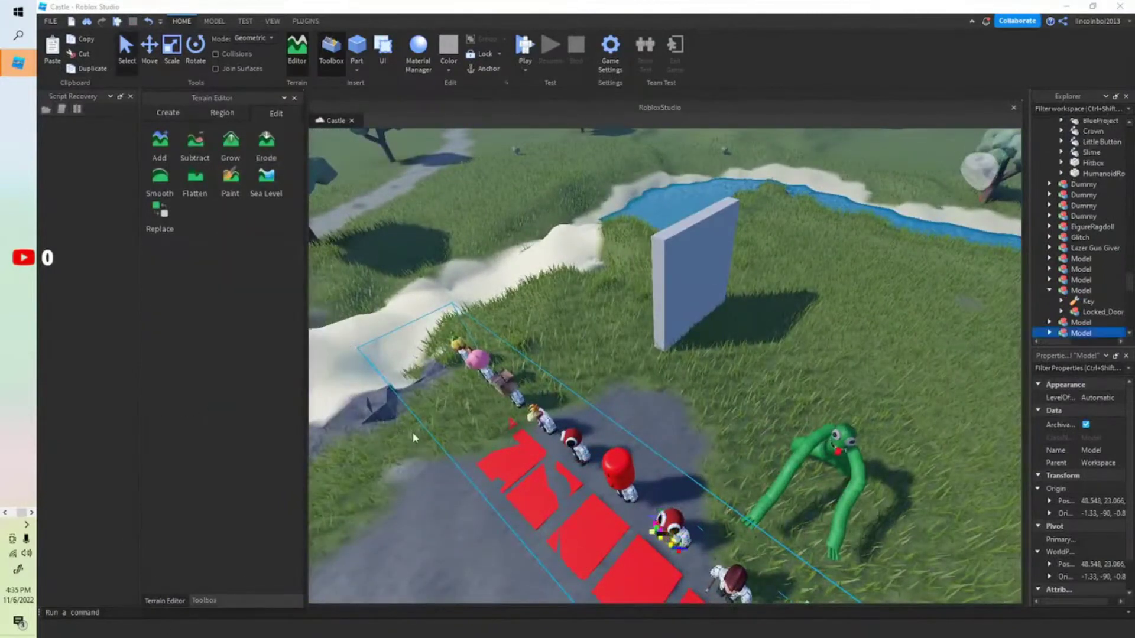
scroll(413, 435, "up", 5)
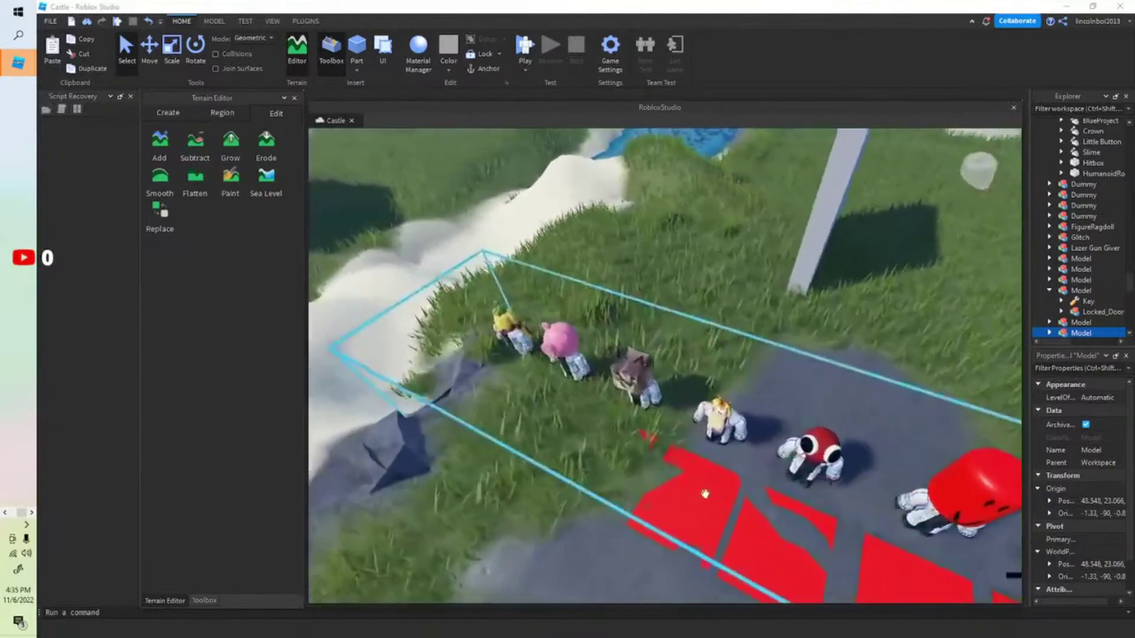
scroll(690, 489, "up", 3)
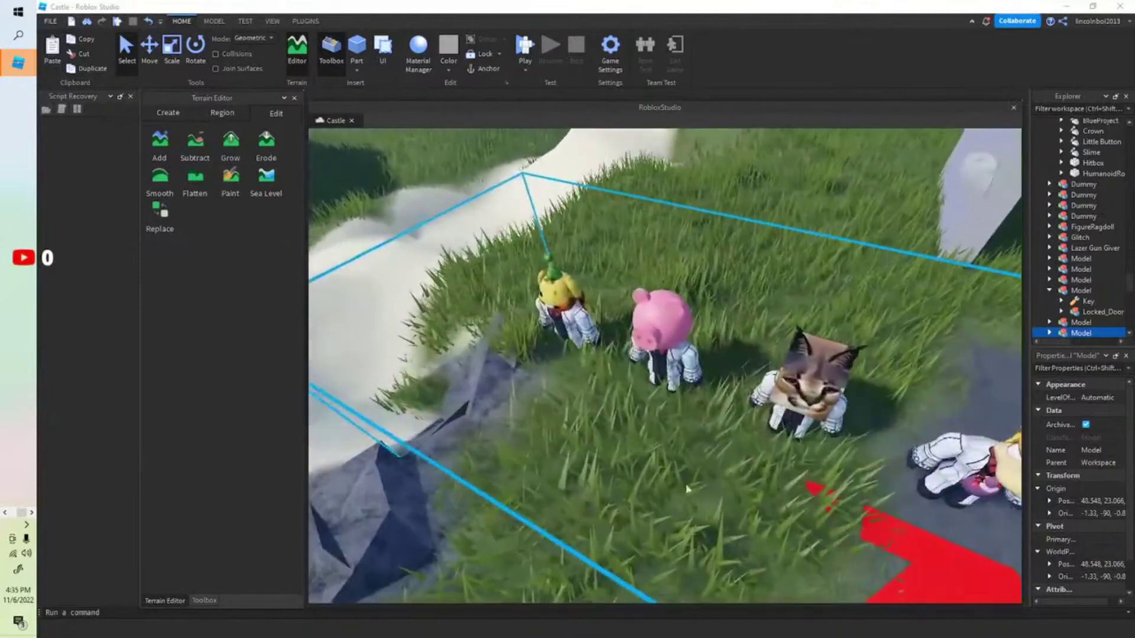
scroll(689, 488, "down", 4)
left_click(266, 144)
right_click_drag(390, 325, 393, 326)
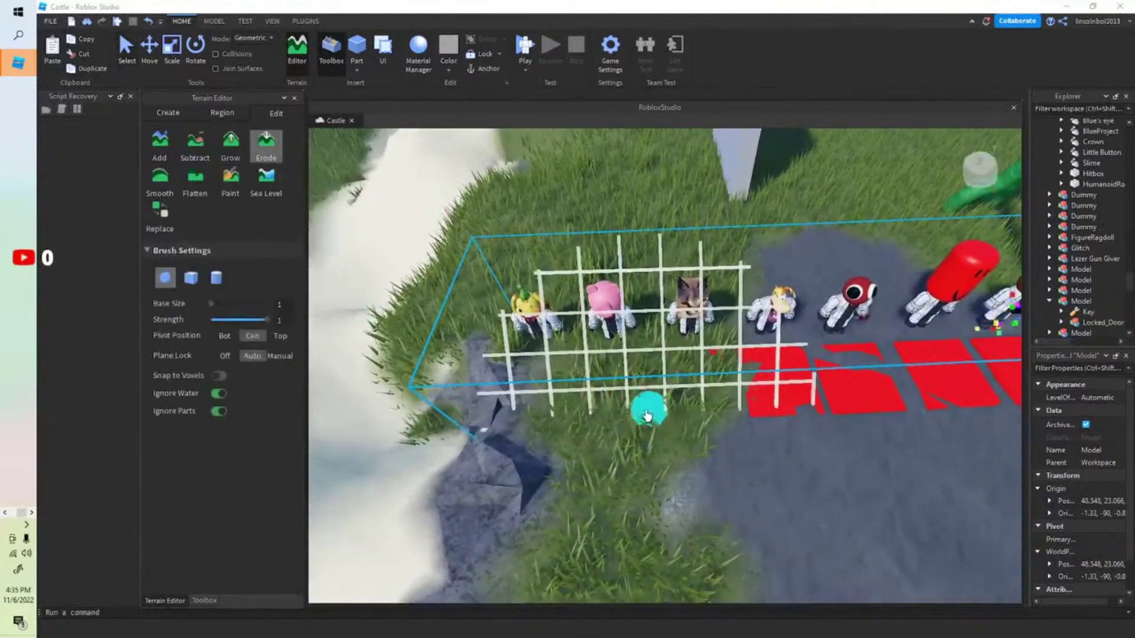
left_click_drag(648, 414, 659, 379)
mouse_move(559, 374)
left_mouse_down()
mouse_move(474, 329)
mouse_move(596, 307)
left_mouse_up()
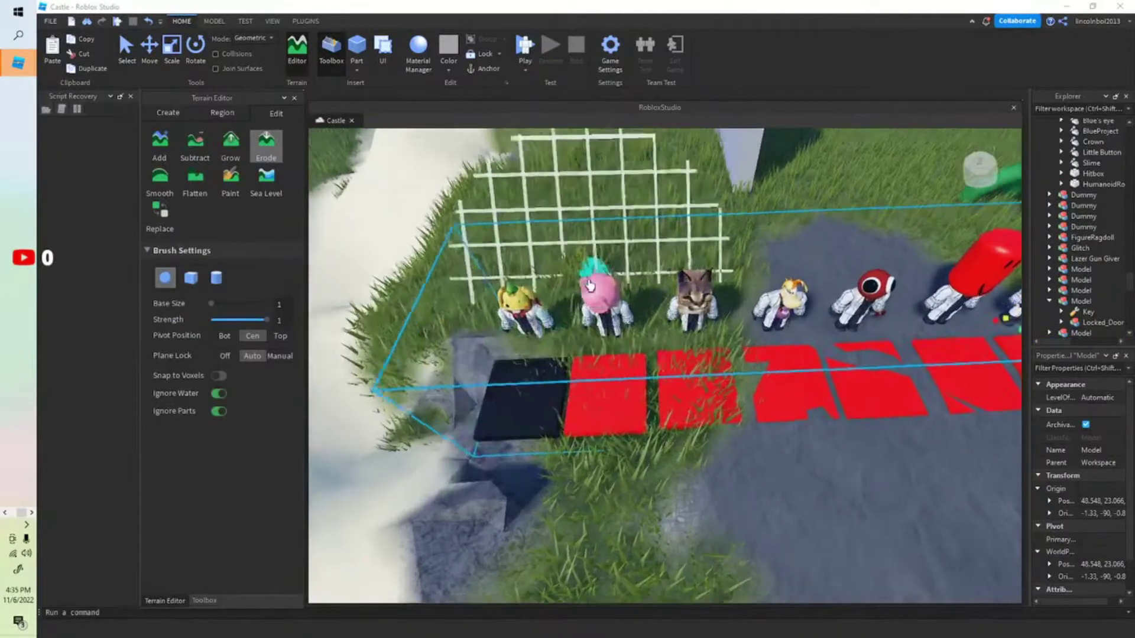
scroll(592, 375, "up", 3)
right_click_drag(594, 375, 598, 362)
left_click_drag(597, 363, 665, 293)
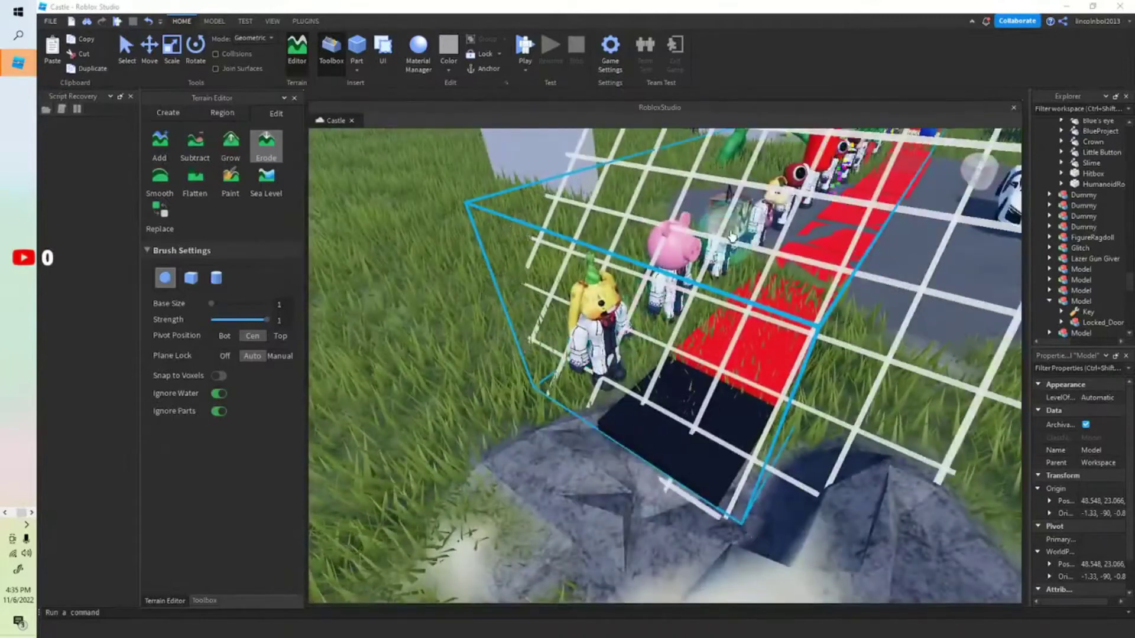
Move the Blue character standing among the morph row over to the grass beside the cave's locked door
scroll(733, 379, "down", 10)
right_click_drag(776, 408, 775, 405)
key("w")
key("s")
right_click_drag(517, 235, 520, 236)
key("w")
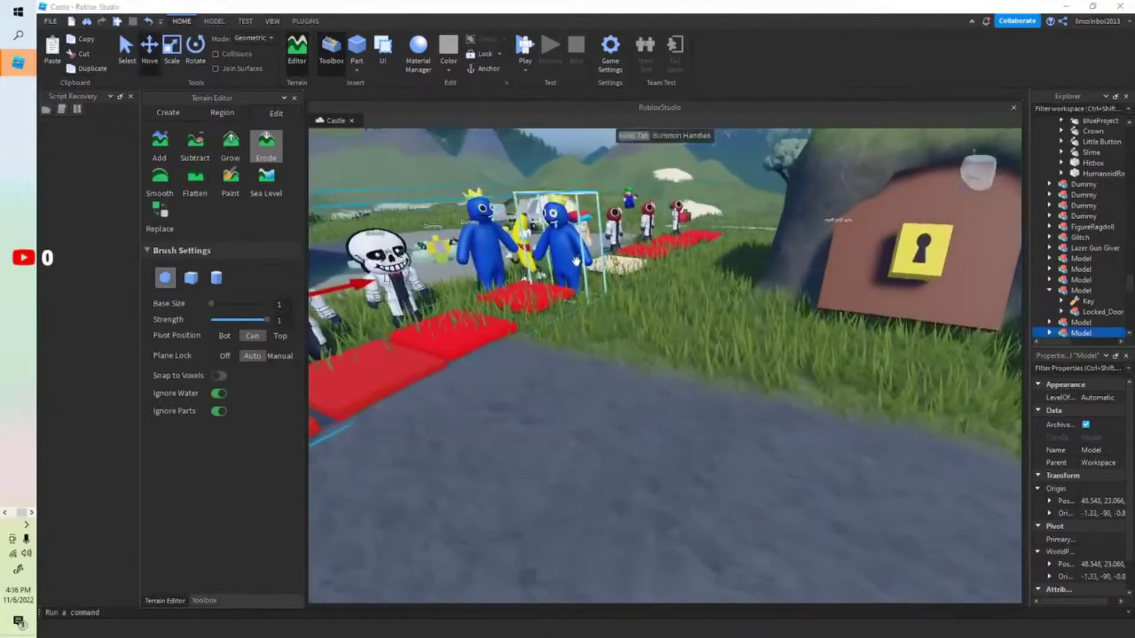
left_click(569, 247)
left_click_drag(769, 291, 780, 298)
key("s")
right_click_drag(780, 298, 782, 299)
left_click_drag(726, 334, 739, 347)
key("w")
right_click_drag(738, 346, 738, 347)
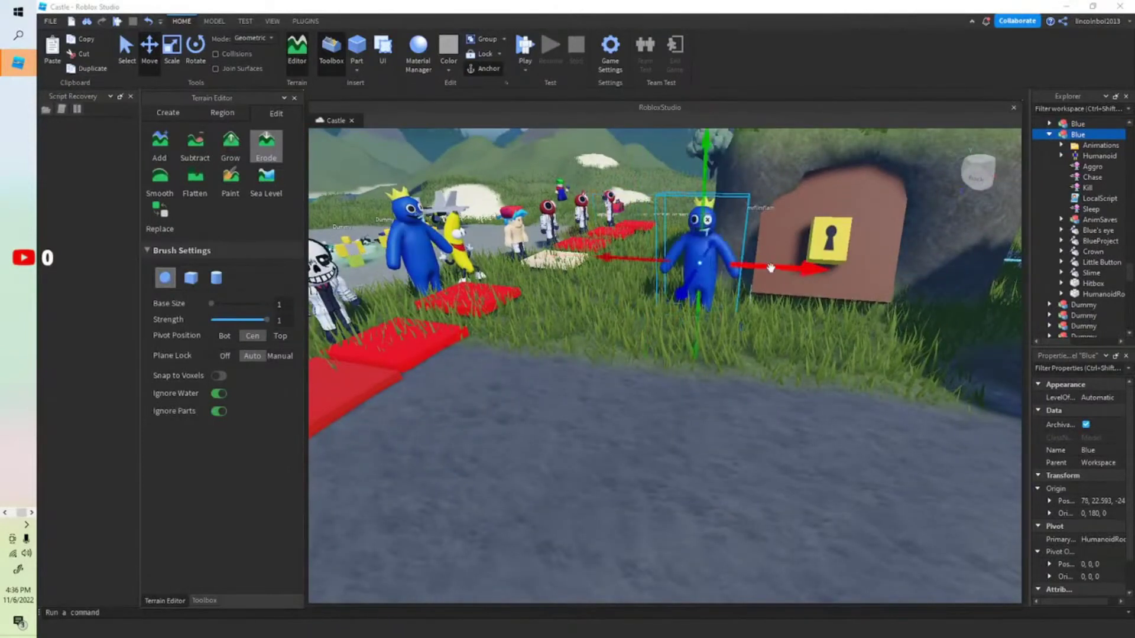
Select the second Blue character on the other side of the cave's locked door
right_click_drag(771, 268, 772, 270)
key("d")
left_click(842, 285)
key("s")
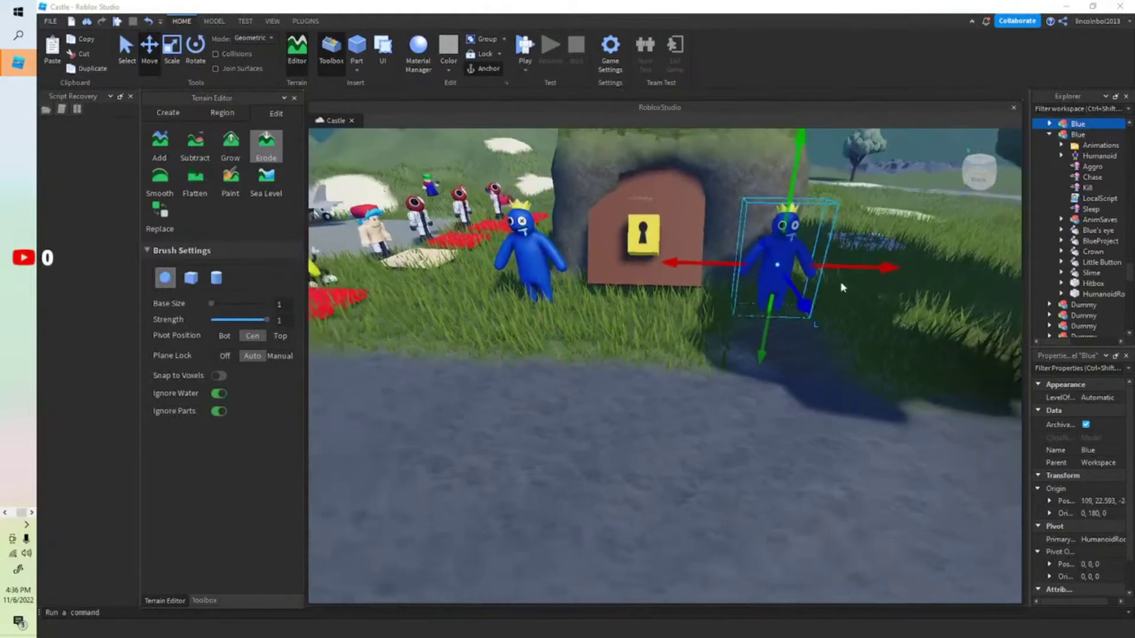
key("a")
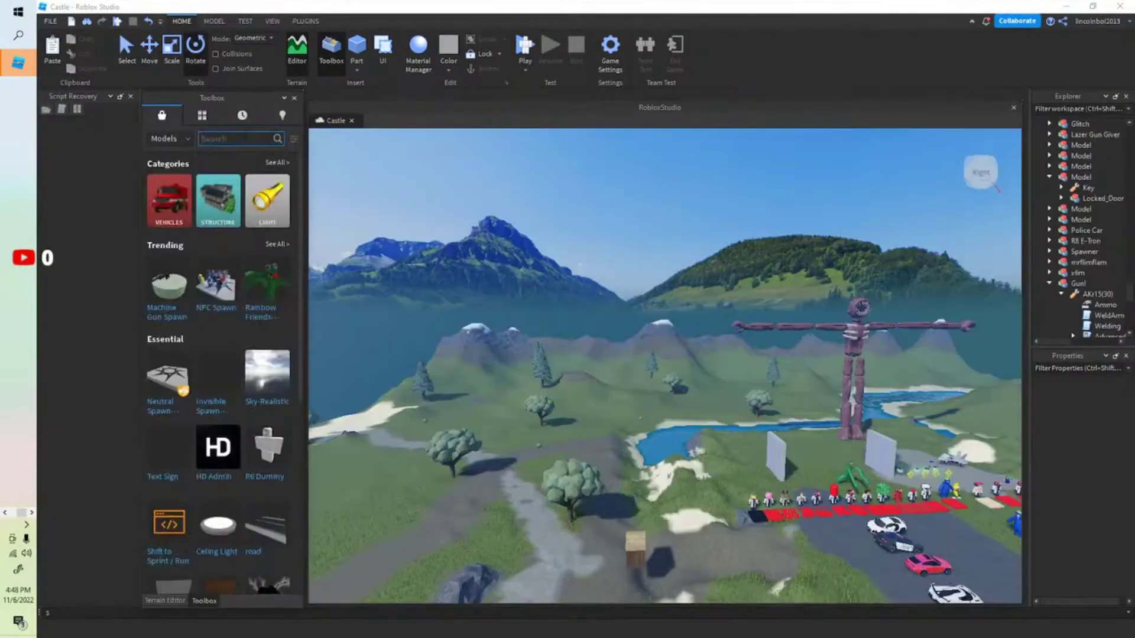
Search the model library for DUMMY
type("UMMY")
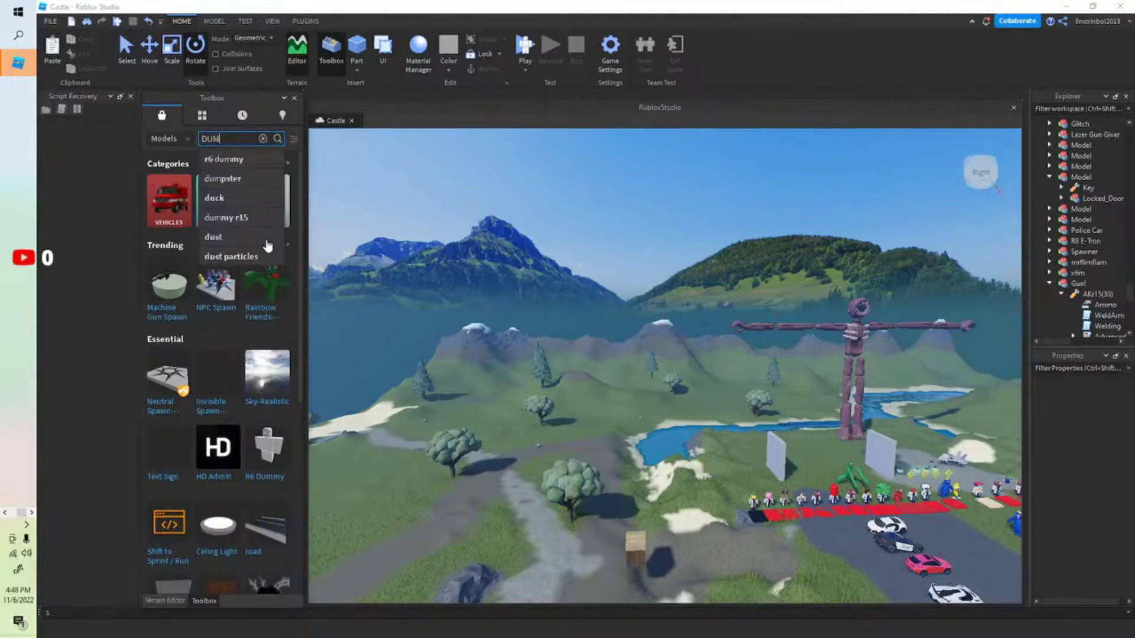
key("Return")
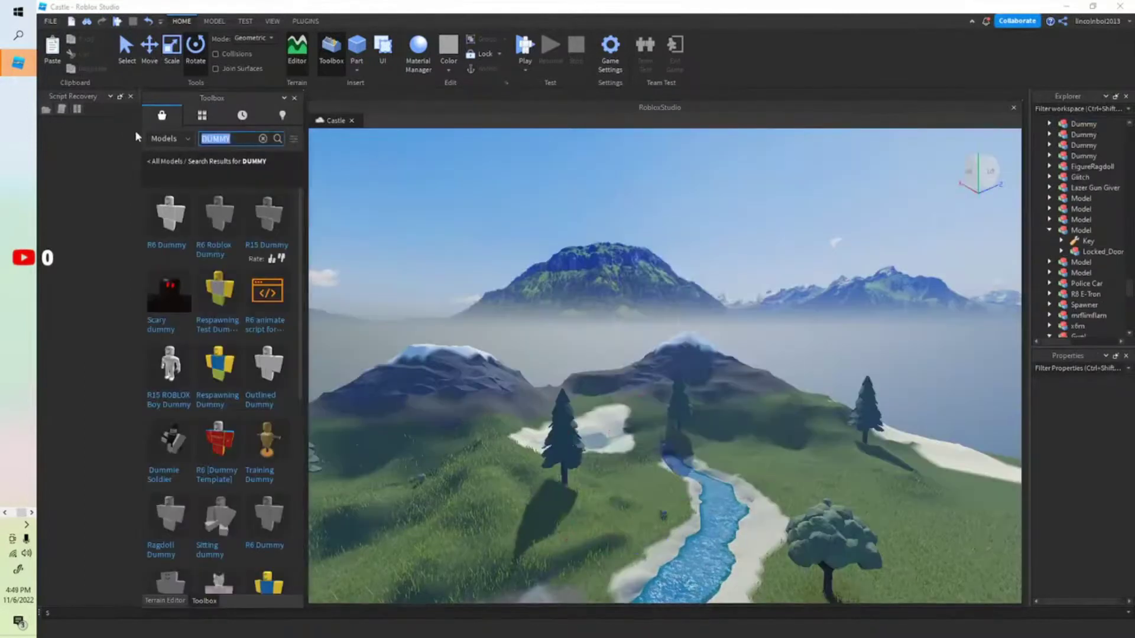
Search the model library for ninja and shift the inserted giant ninja character sideways above the terrain
type("ninja")
key("Return")
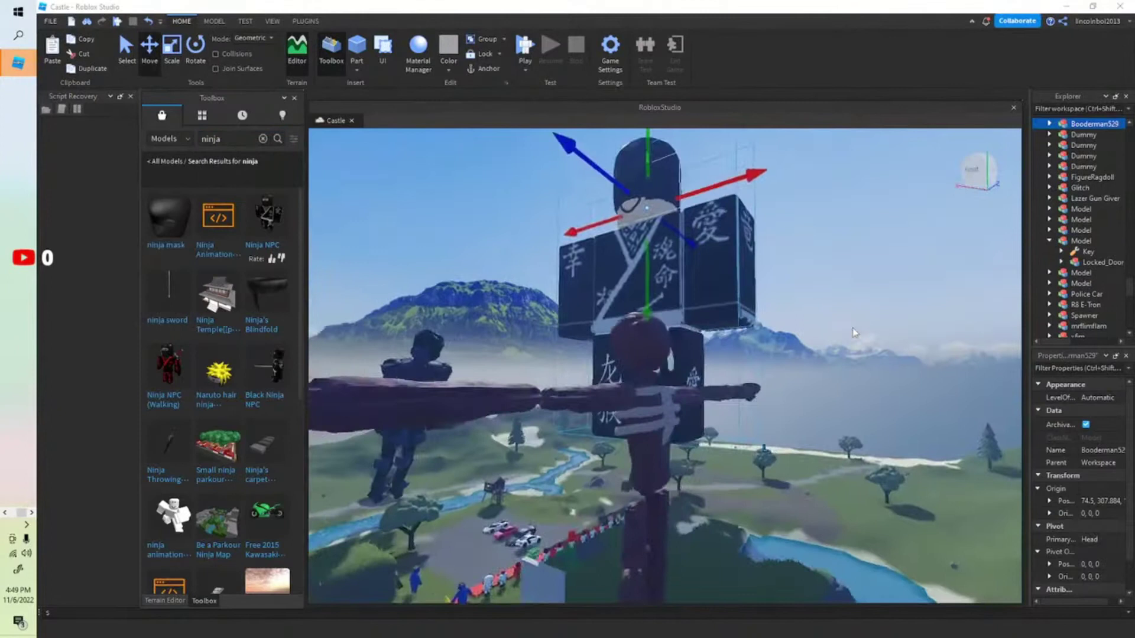
right_click_drag(853, 327, 855, 330)
key("w")
key("s")
left_click_drag(812, 249, 892, 284)
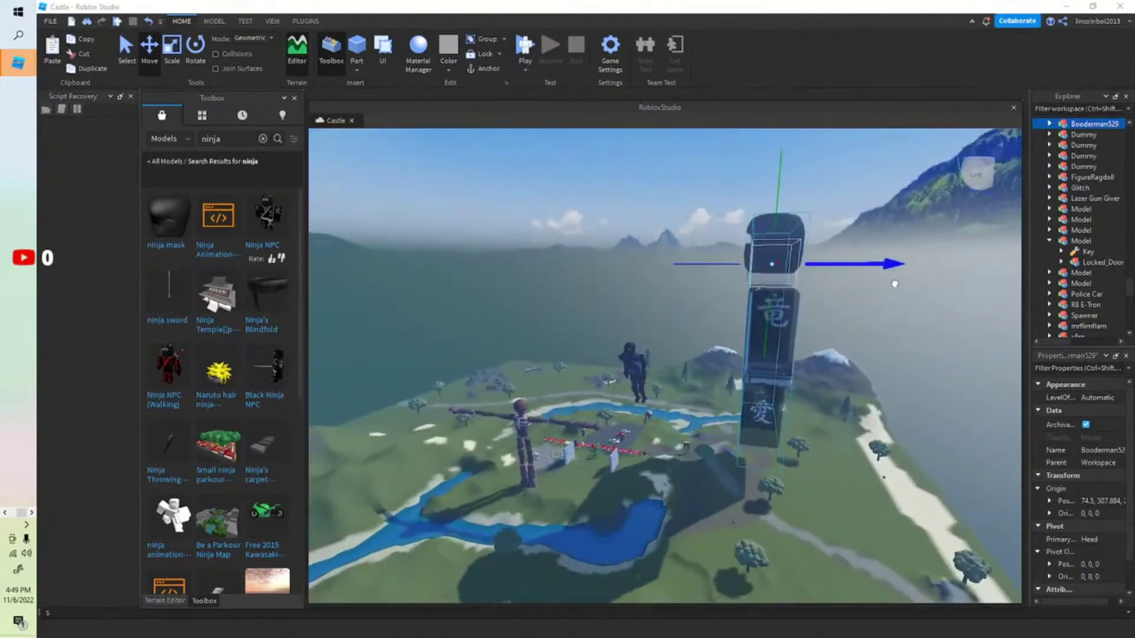
Tilt the giant ninja character to an orientation of -45, 0, 0
left_click(201, 50)
left_click_drag(806, 190, 884, 140)
scroll(651, 278, "down", 4)
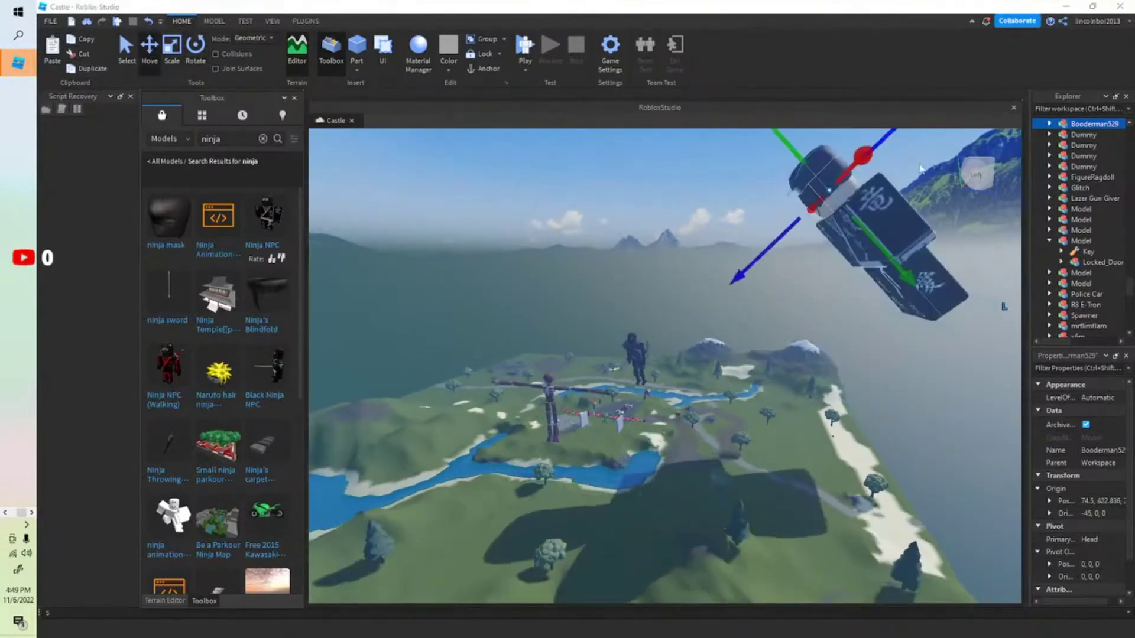
scroll(795, 194, "down", 2)
scroll(795, 194, "down", 2)
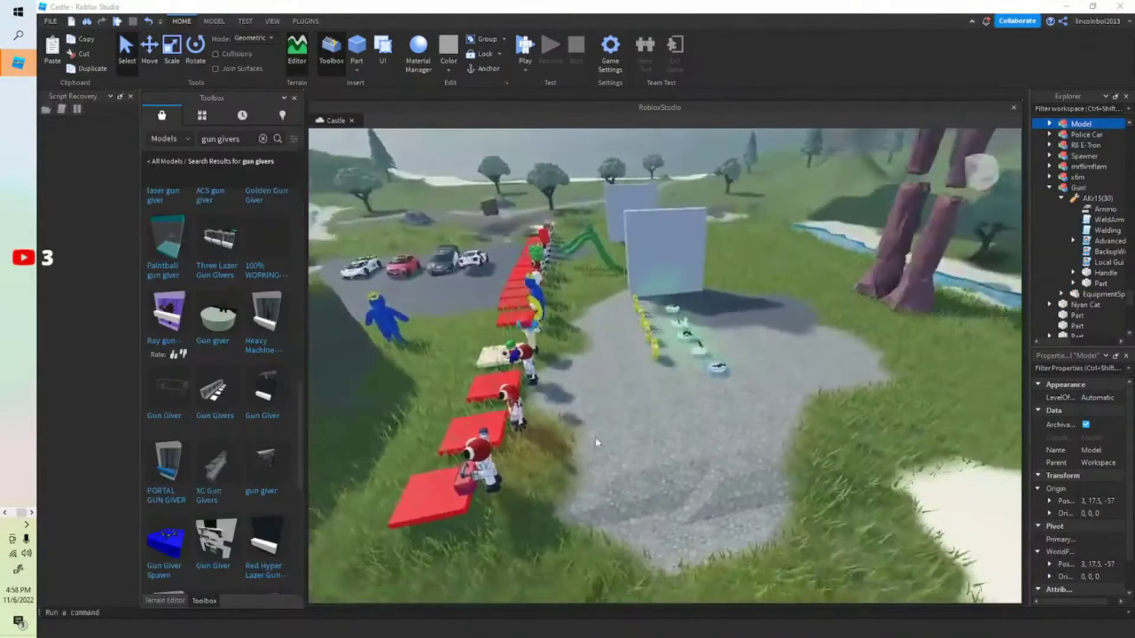
Save the place to the Desktop as StupidityGame.rbxl
right_click_drag(598, 436, 598, 436)
key("w")
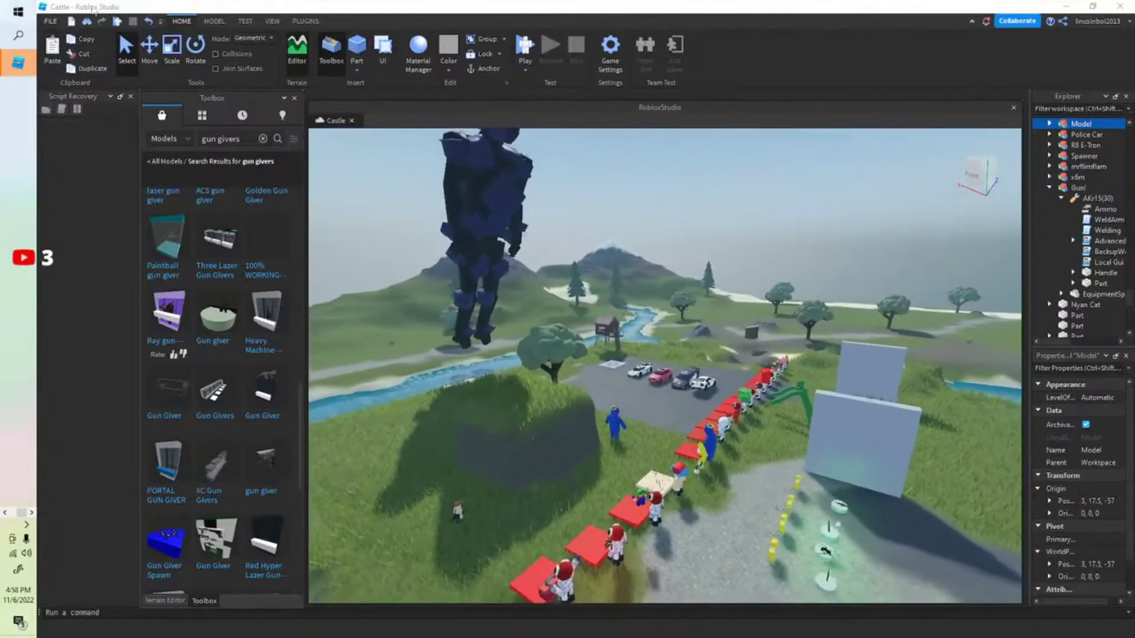
left_click(51, 21)
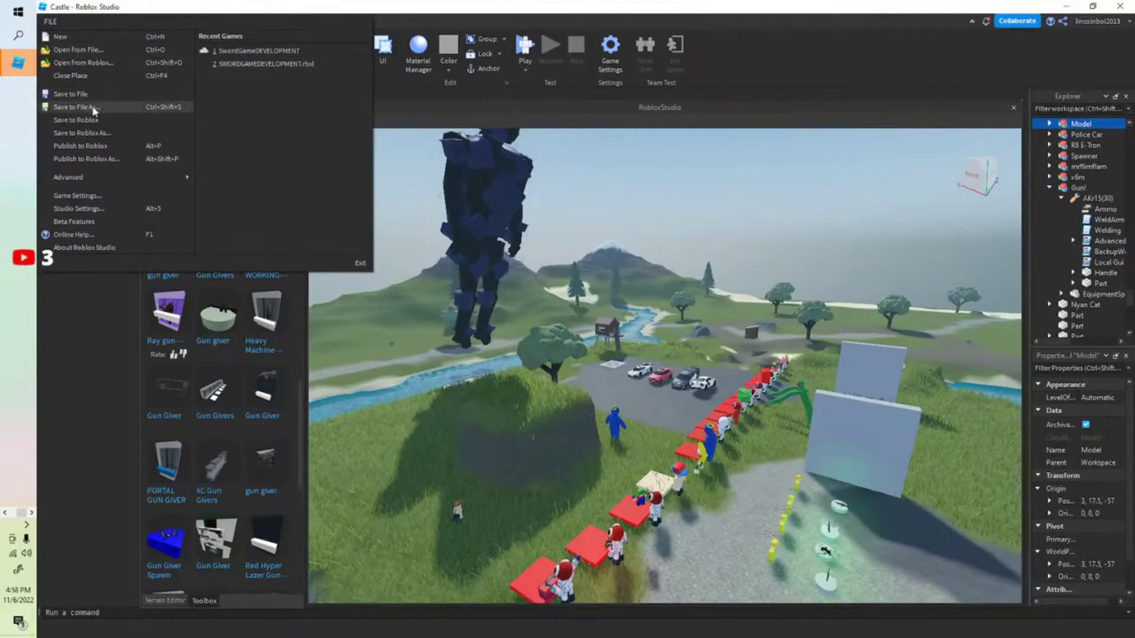
left_click(123, 111)
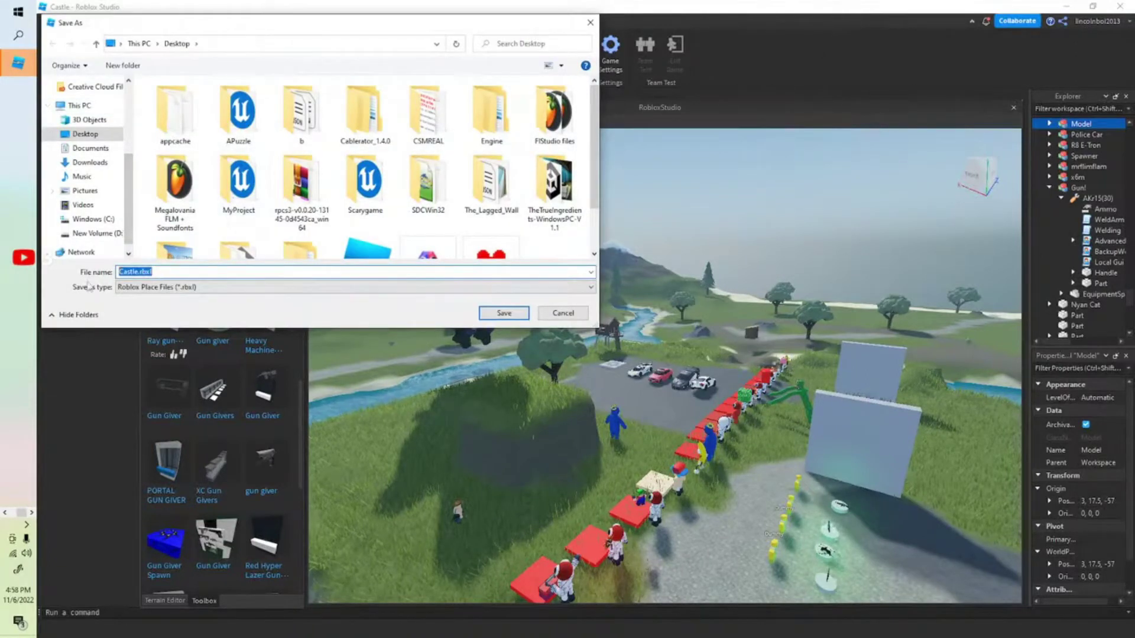
type("Sk")
key("Return")
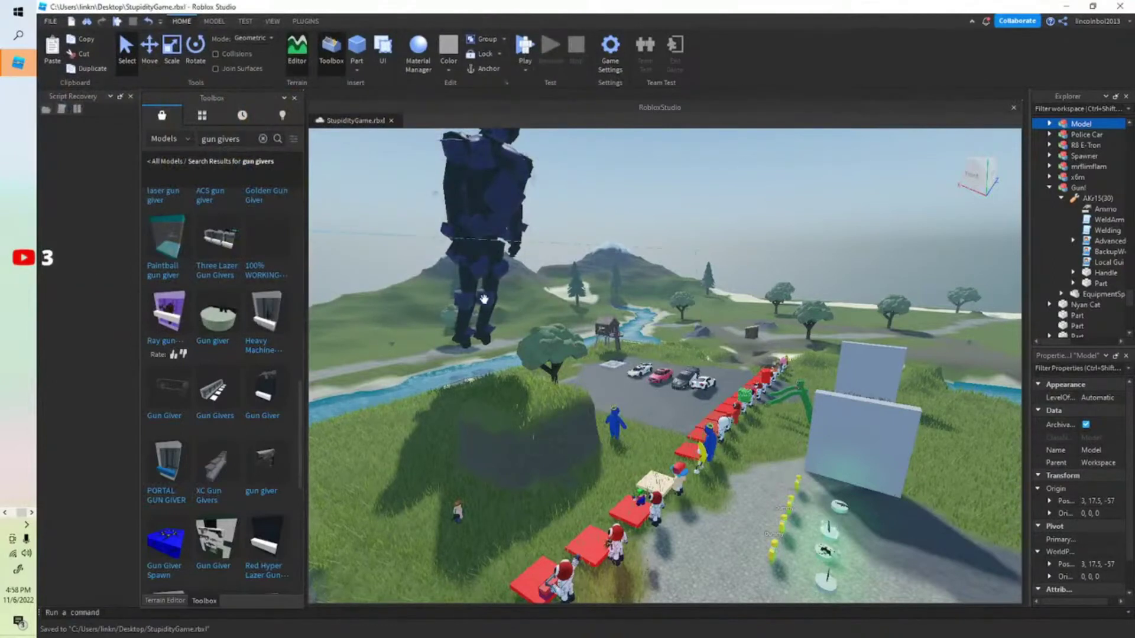
Start publishing the place to Roblox and clear the default game name
left_click(51, 23)
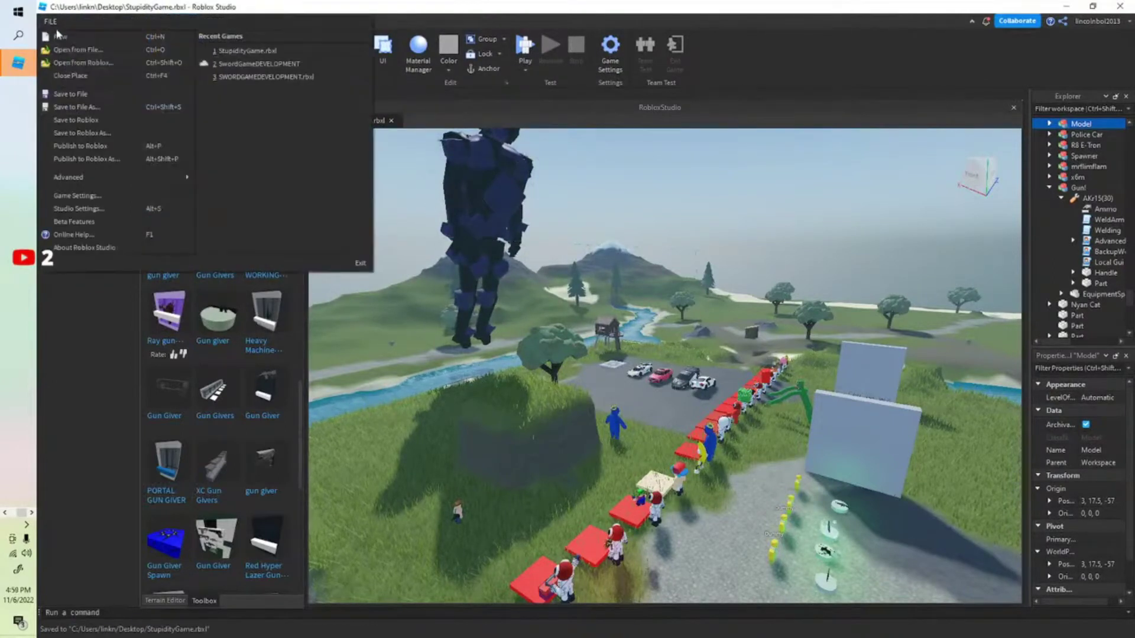
left_click(133, 147)
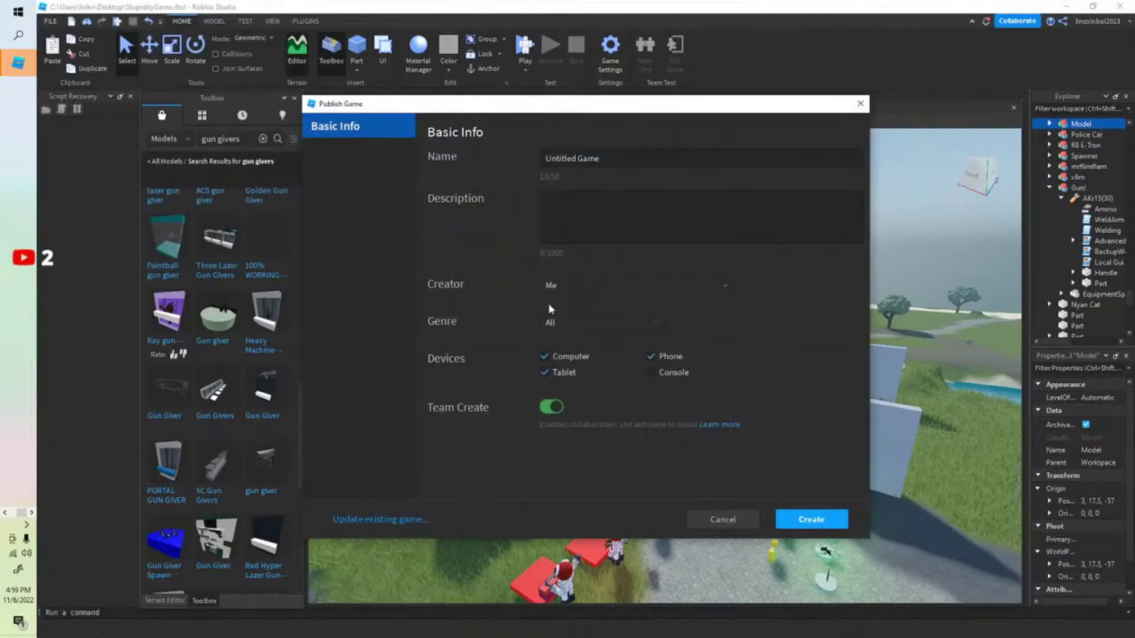
triple_click(615, 155)
key("BackSpace")
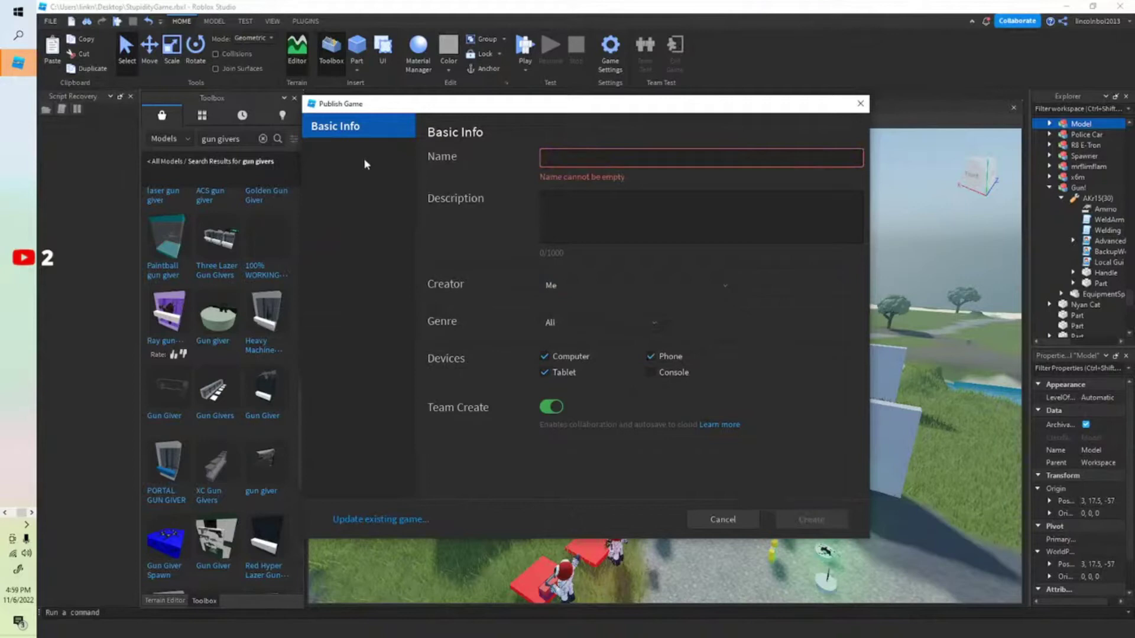
type("Doors/Rainbow Fri")
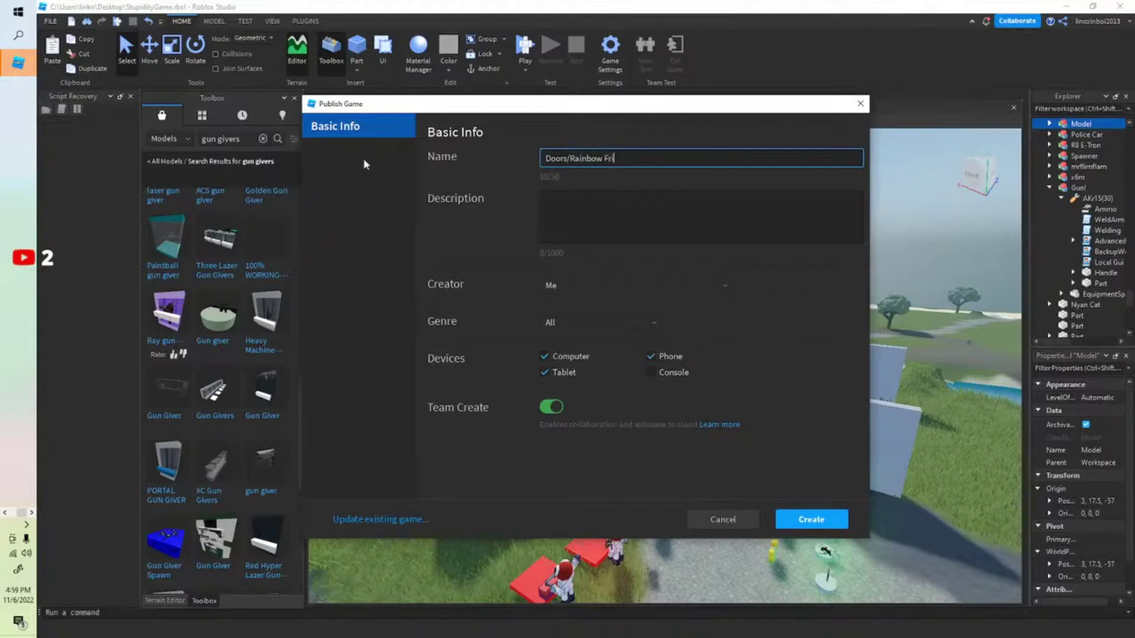
type("ds")
key("BackSpace")
type("Roleplay")
key("ctrl+a")
key("BackSpace")
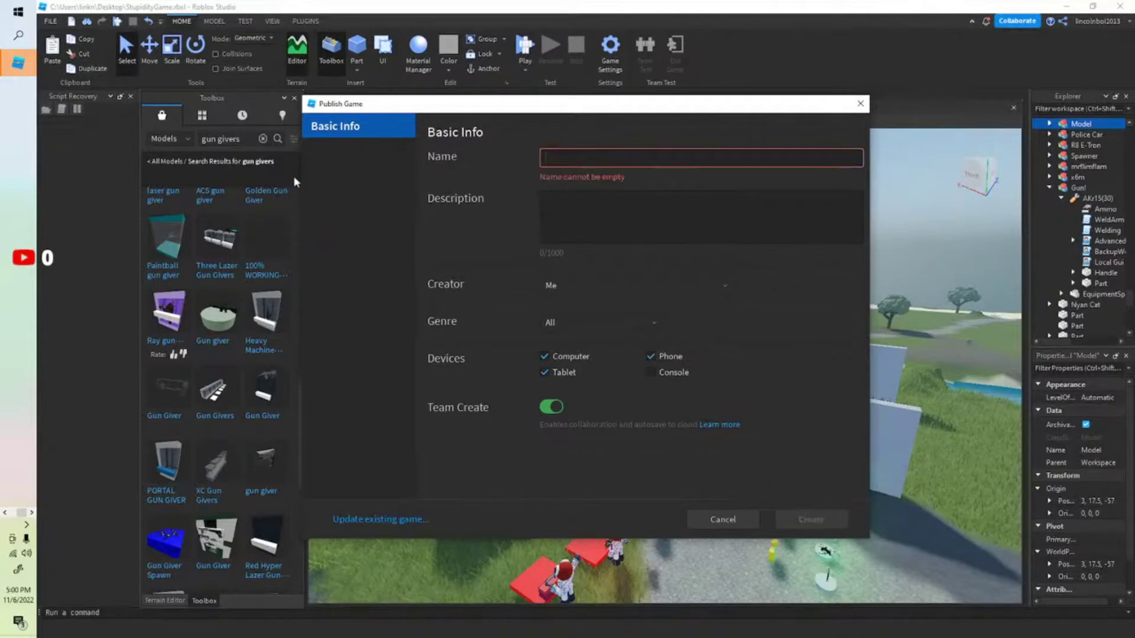
Name the game being published Doors Hangout
type("Doors Hangout")
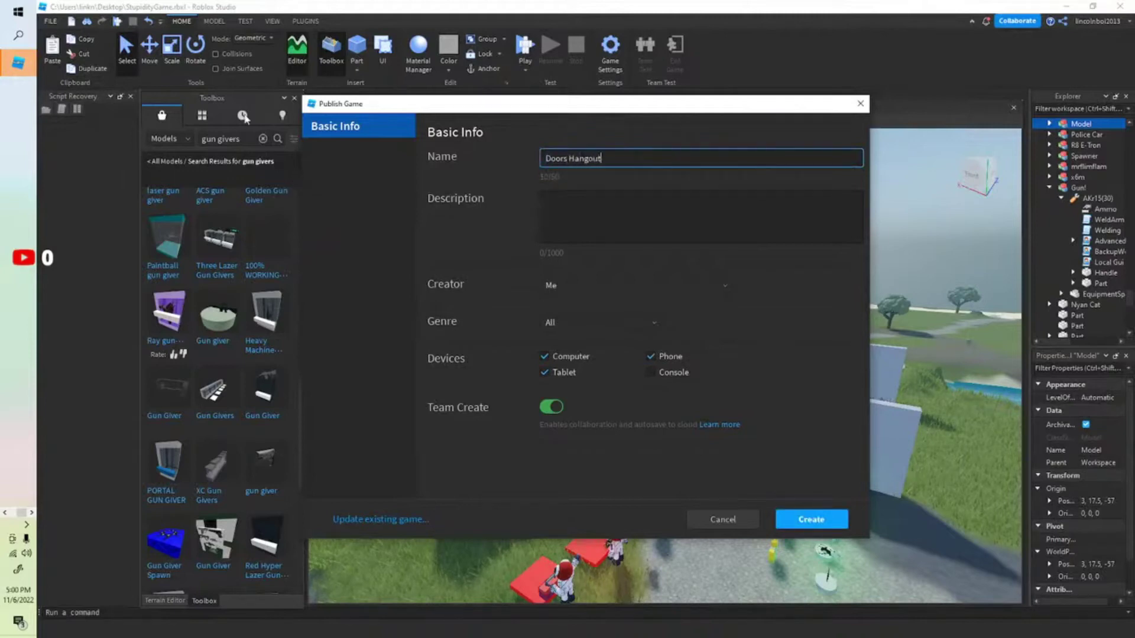
key("Tab")
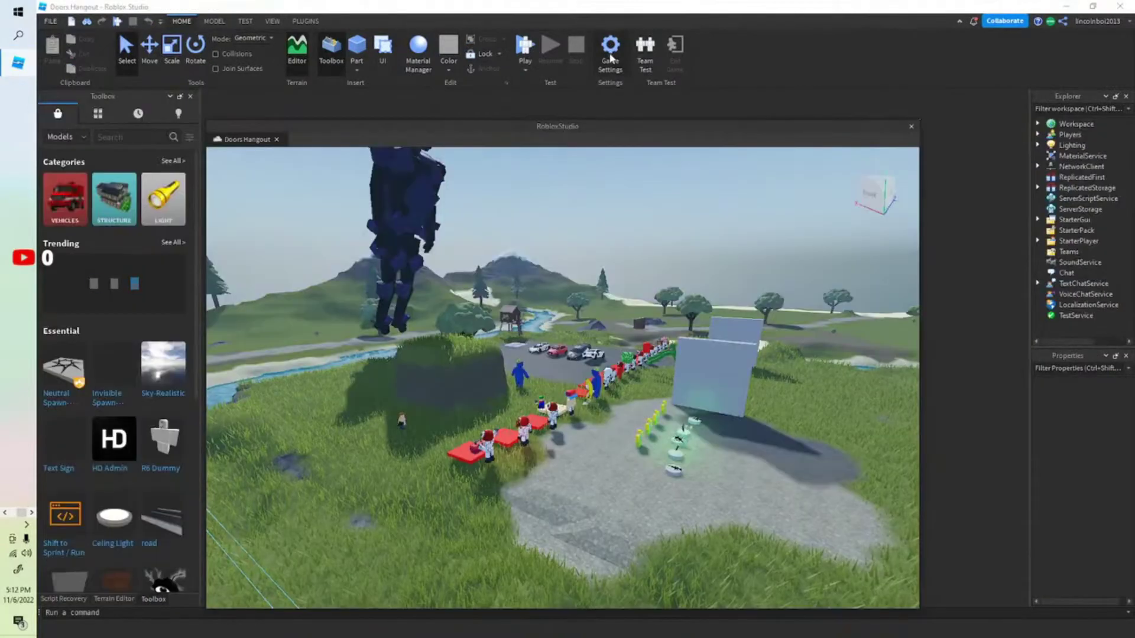
Open the game settings, start importing a game icon and go to the Image Files folder
left_click(610, 50)
scroll(609, 347, "down", 3)
scroll(609, 348, "down", 3)
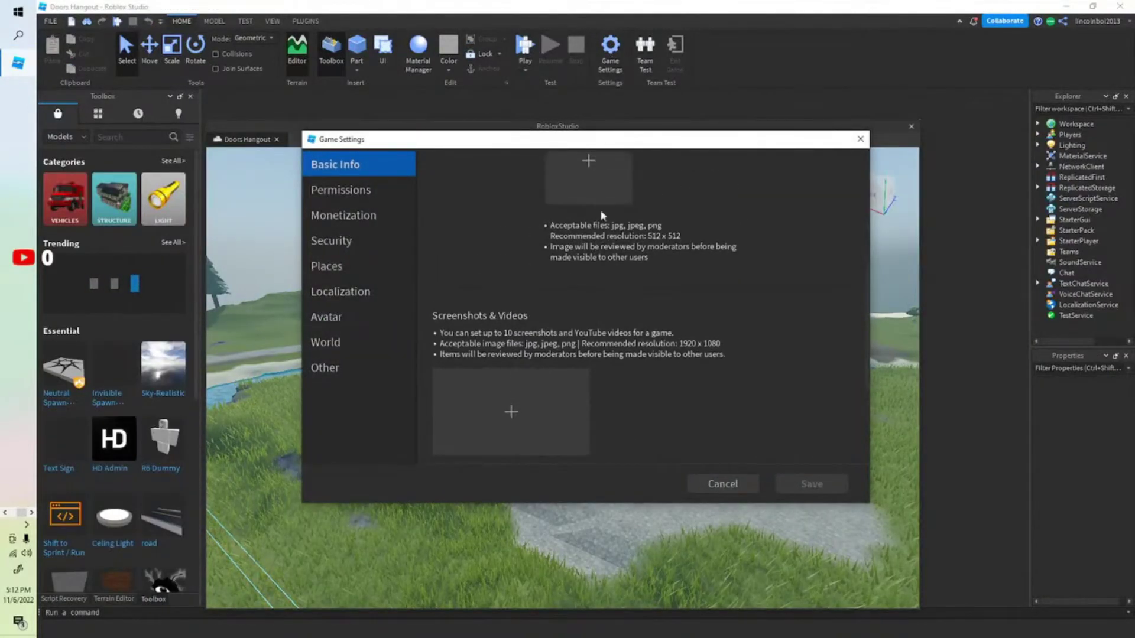
left_click(590, 186)
scroll(108, 137, "up", 2)
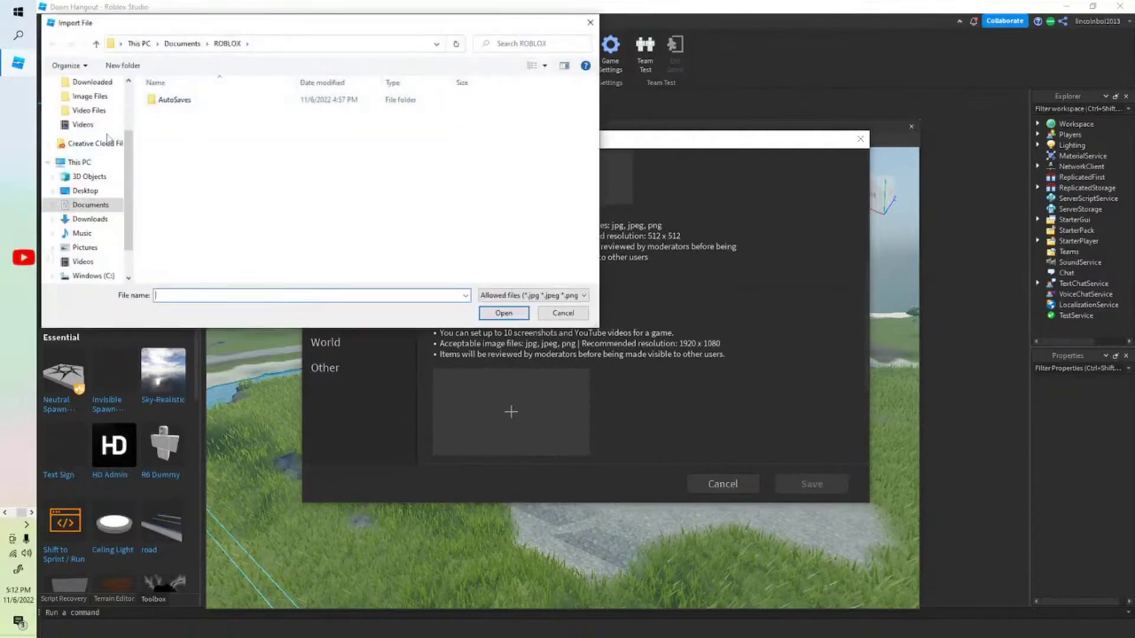
scroll(108, 138, "up", 2)
left_click(90, 152)
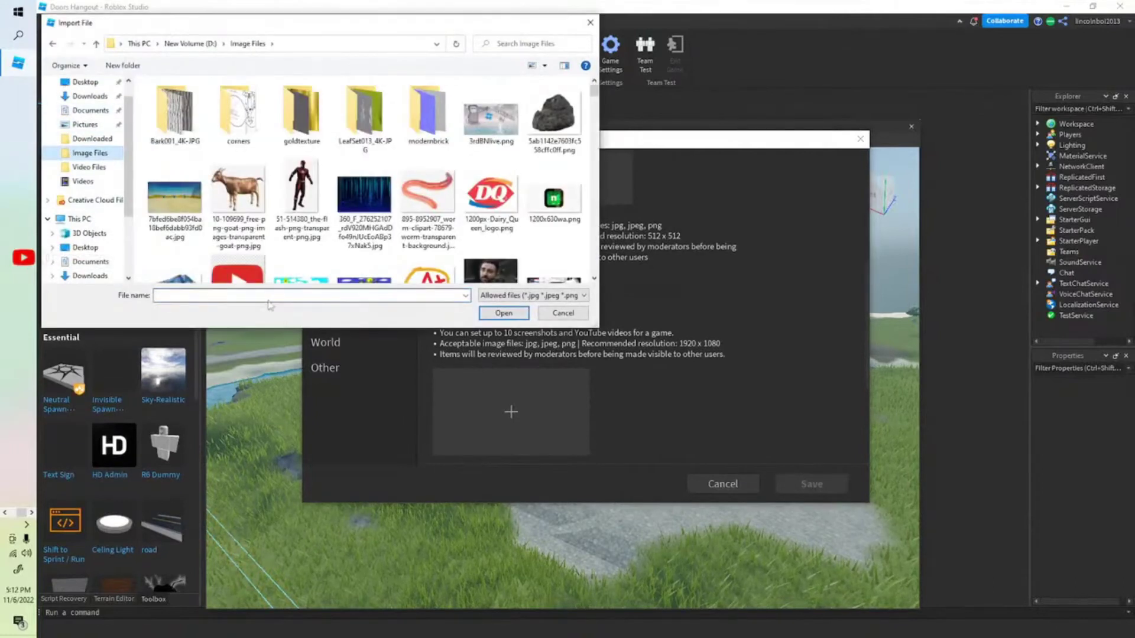
Import door...png from the Image Files folder as the game icon
type("d")
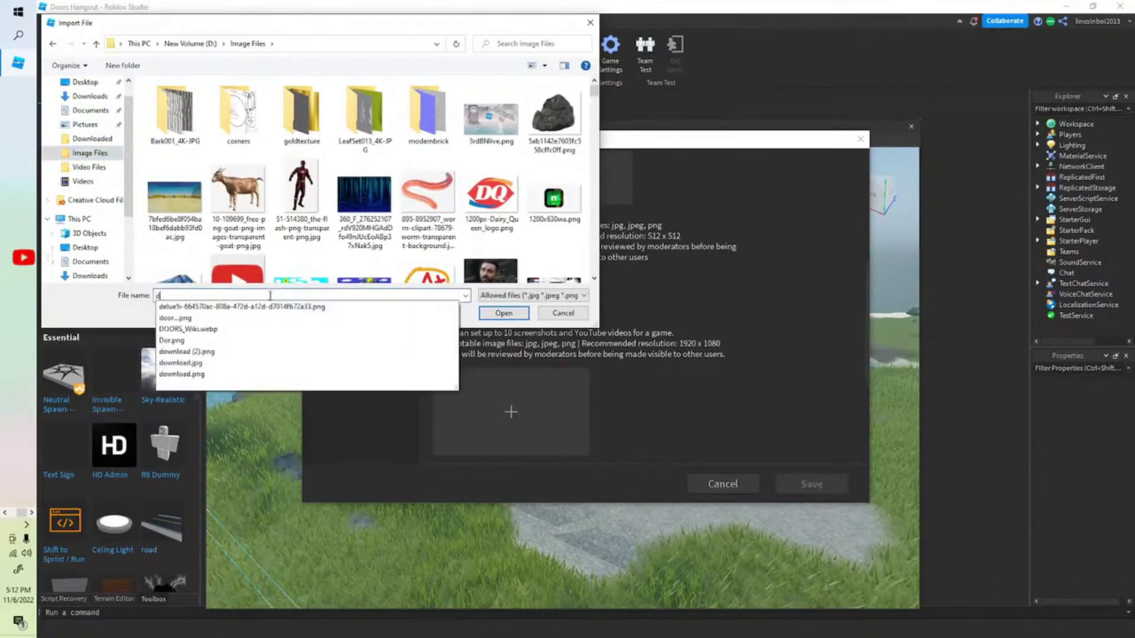
left_click(221, 318)
left_click_drag(196, 294, 161, 300)
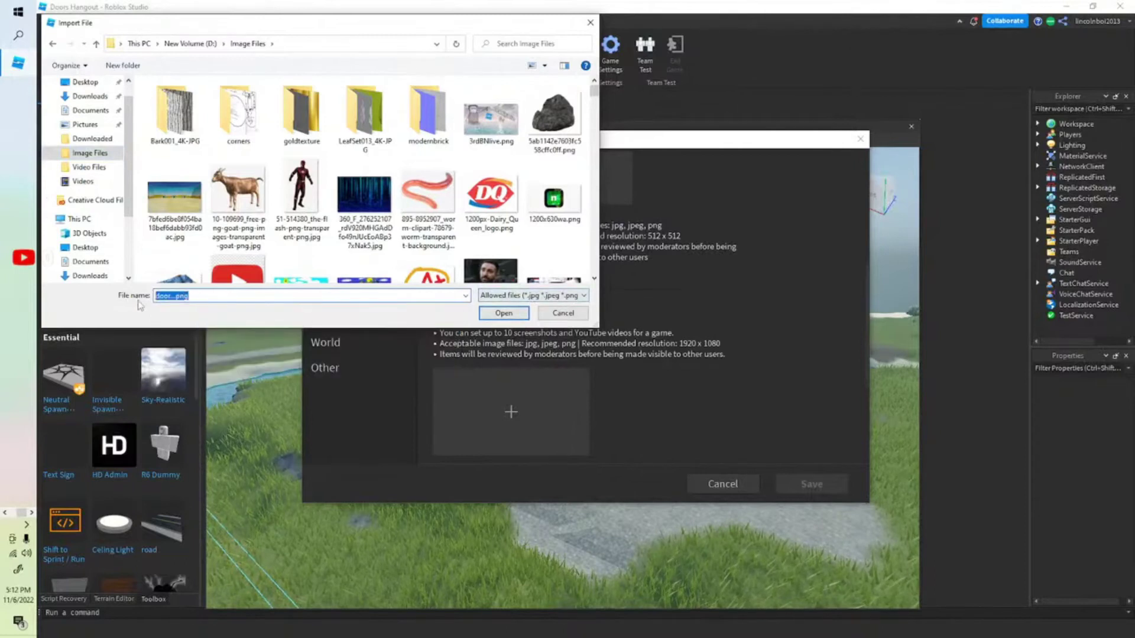
type("do")
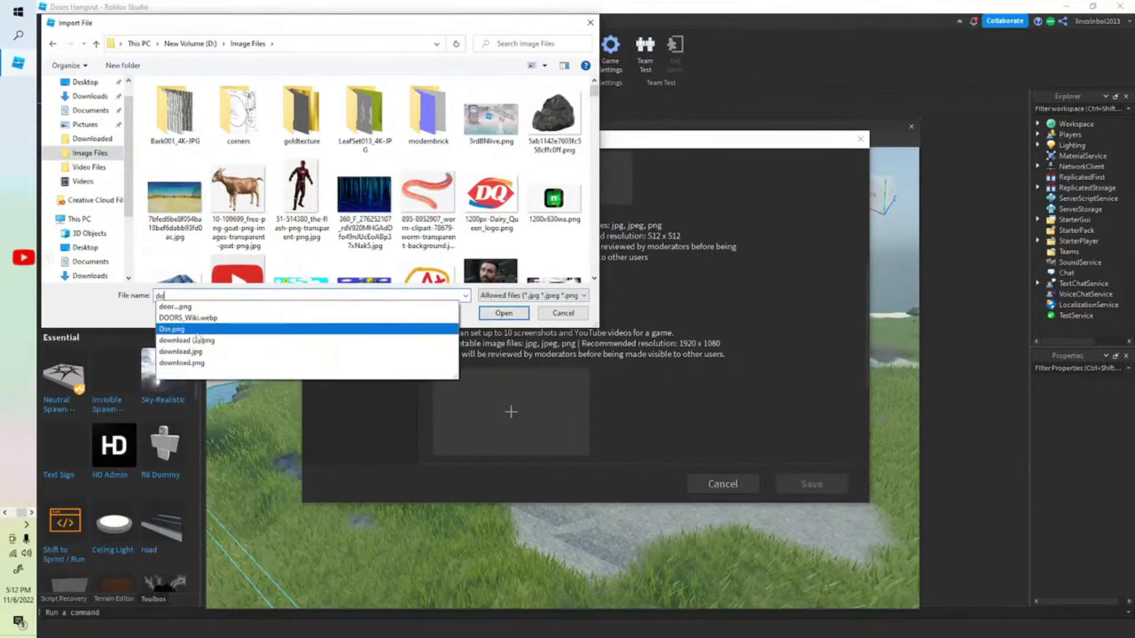
left_click(198, 308)
left_click(502, 315)
scroll(621, 331, "up", 6)
scroll(626, 331, "down", 2)
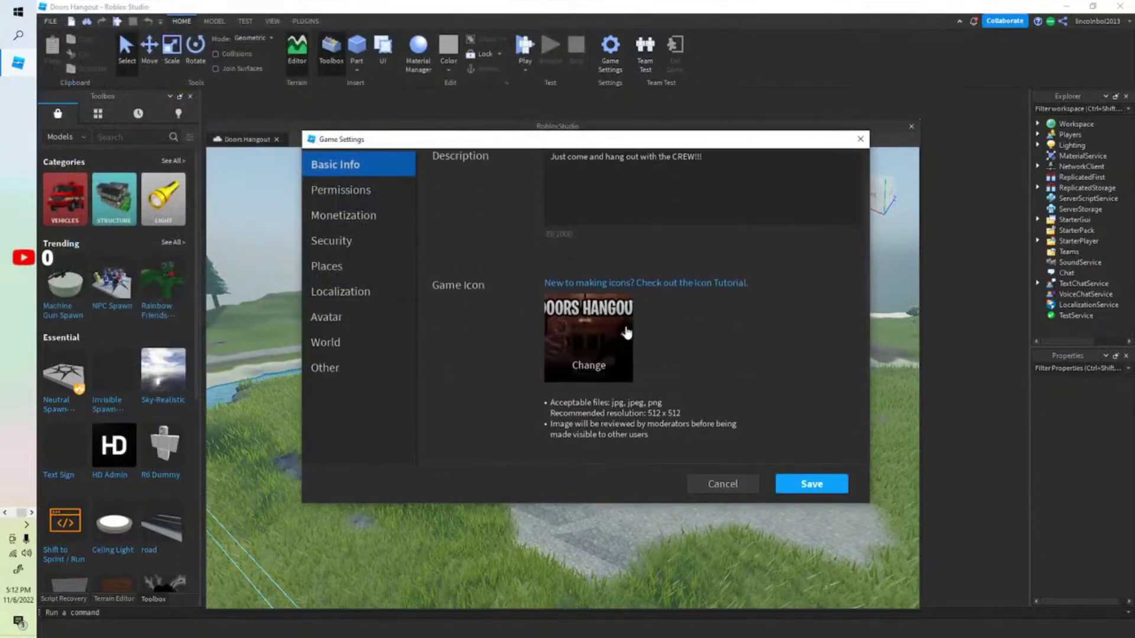
Browse the Image Files folder for a picture to use in the game's Screenshots & Videos
scroll(709, 331, "down", 4)
left_click(510, 412)
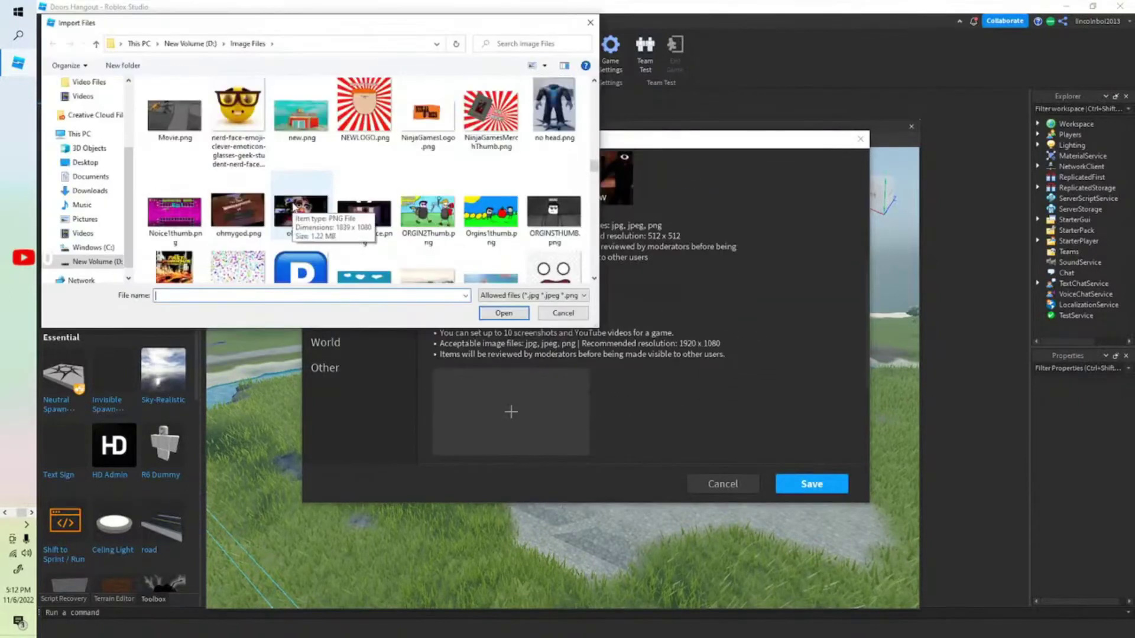
scroll(480, 201, "up", 1)
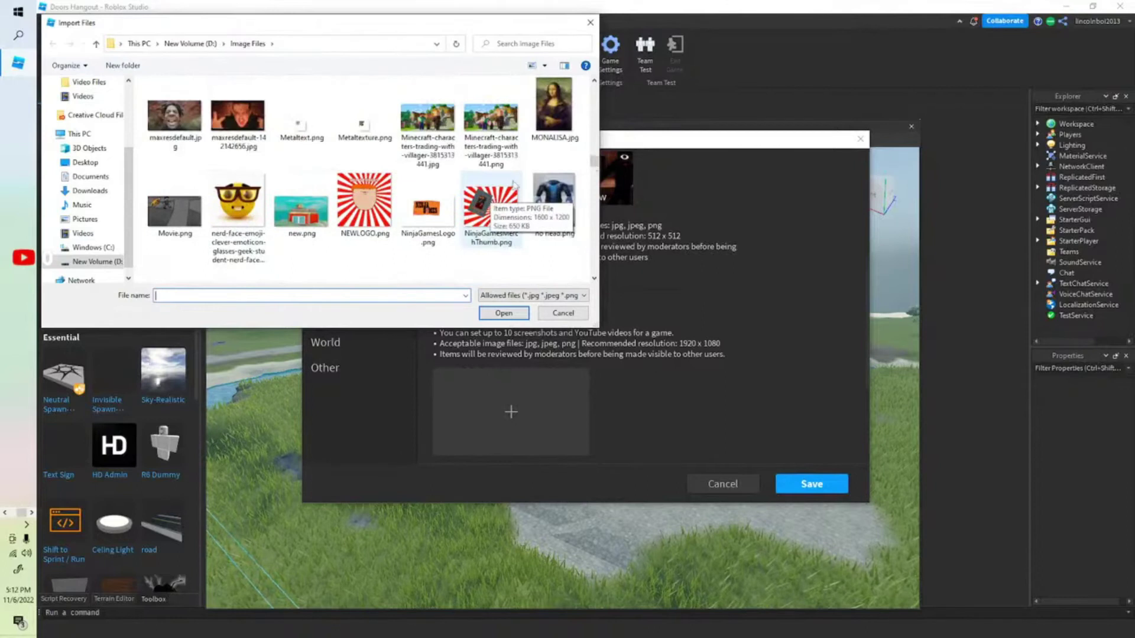
scroll(378, 201, "down", 3)
scroll(353, 204, "up", 1)
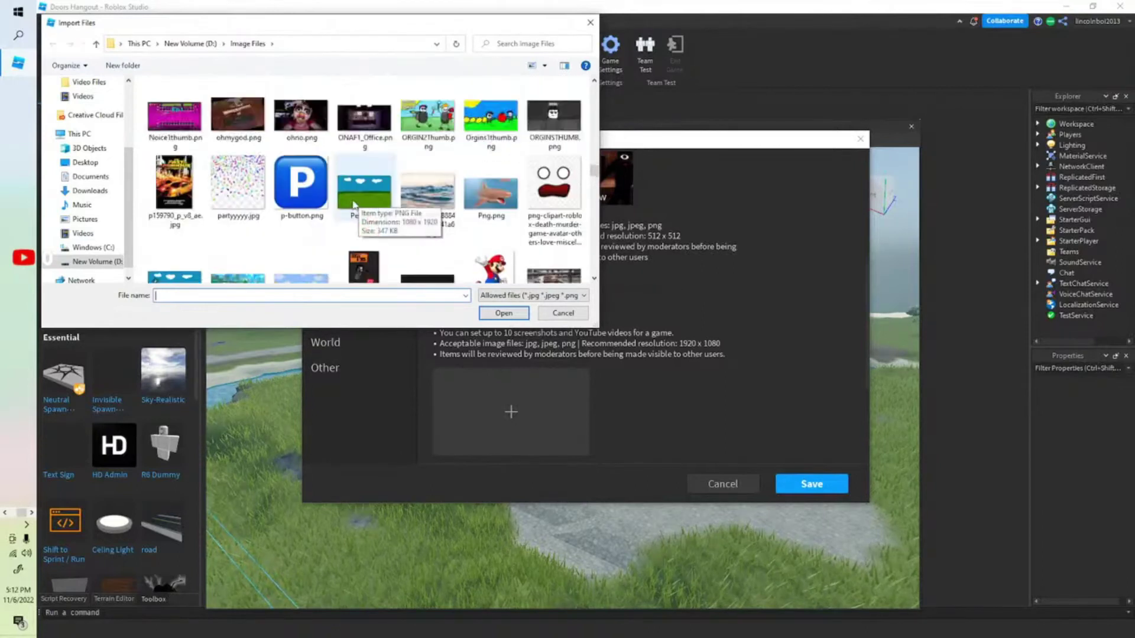
scroll(353, 204, "up", 2)
scroll(467, 233, "down", 6)
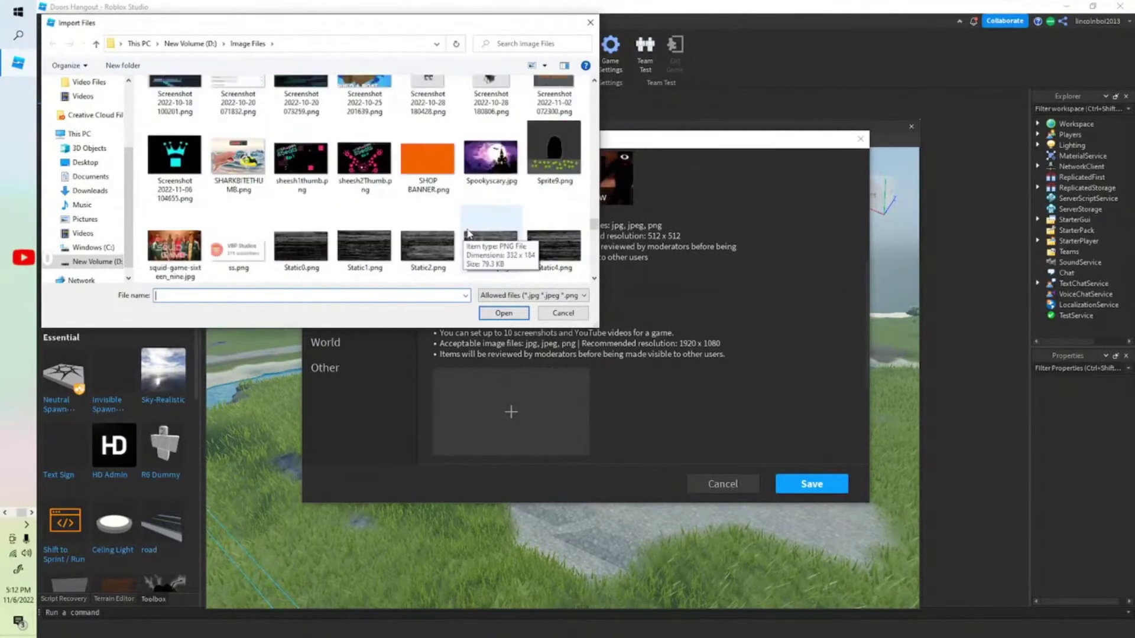
scroll(522, 223, "down", 2)
scroll(506, 225, "up", 3)
scroll(493, 217, "down", 1)
scroll(461, 154, "down", 1)
scroll(461, 155, "down", 1)
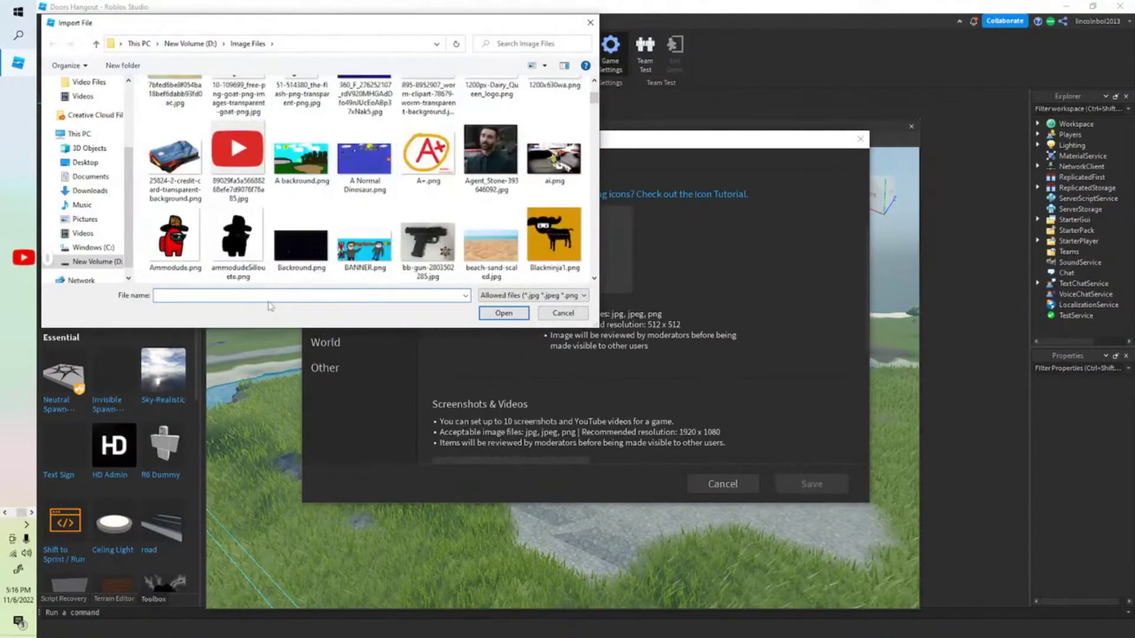
Import Dor.png from the Image Files folder as the game icon
type("do")
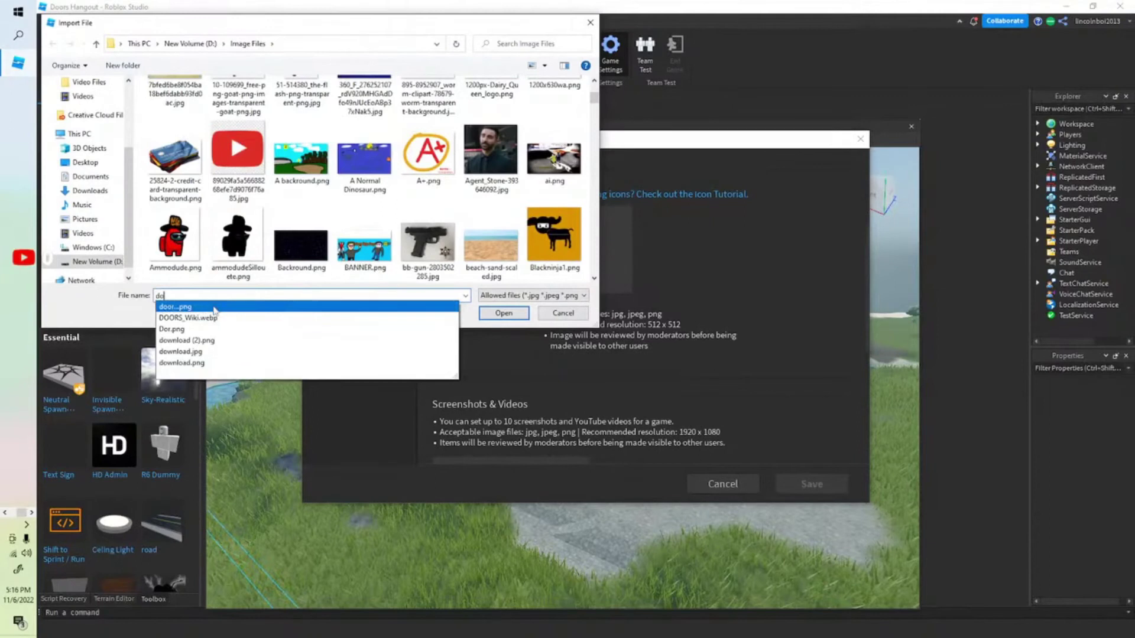
left_click(191, 333)
left_click(523, 313)
Add the Doors picture captioned YOOOOOO!!!!!!! from the Image Files folder to the game's Screenshots & Videos
scroll(536, 440, "down", 2)
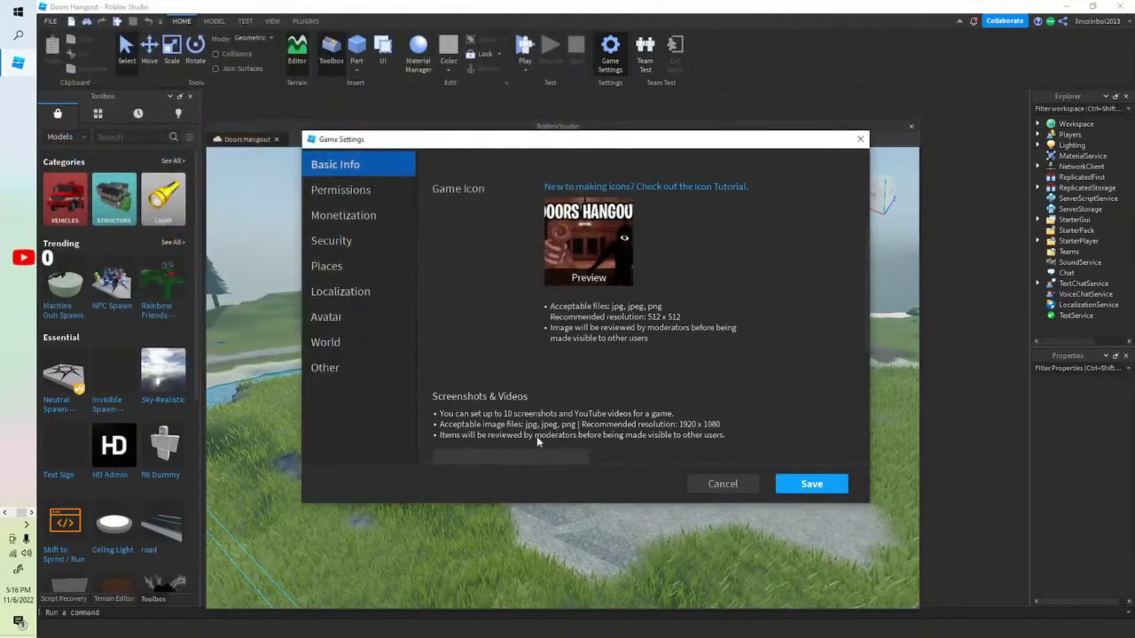
left_click(535, 393)
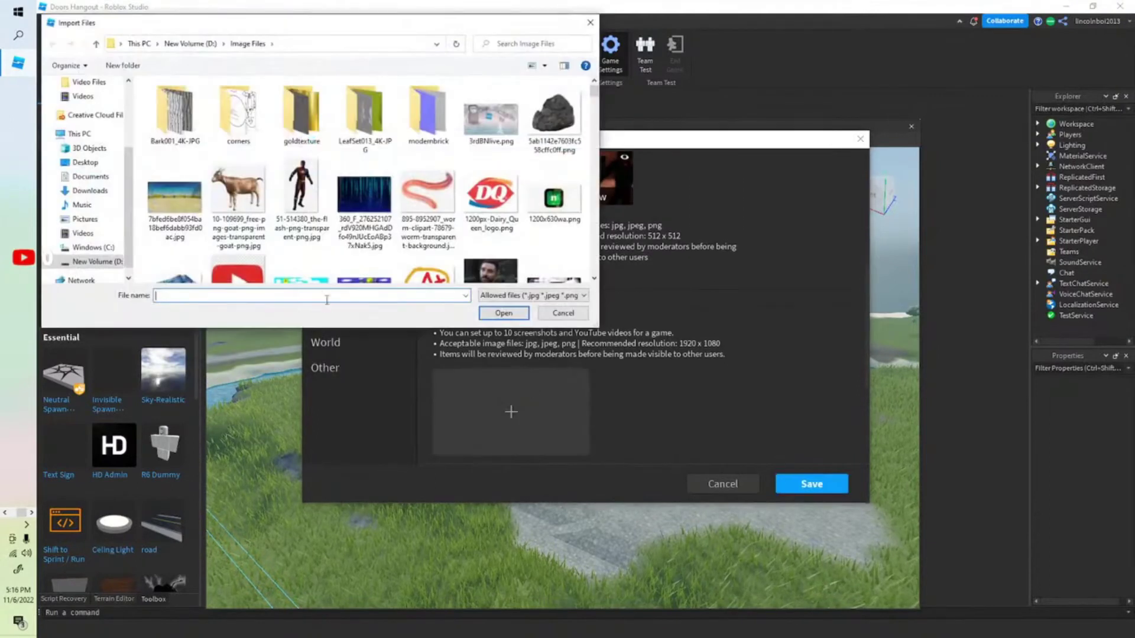
type("t")
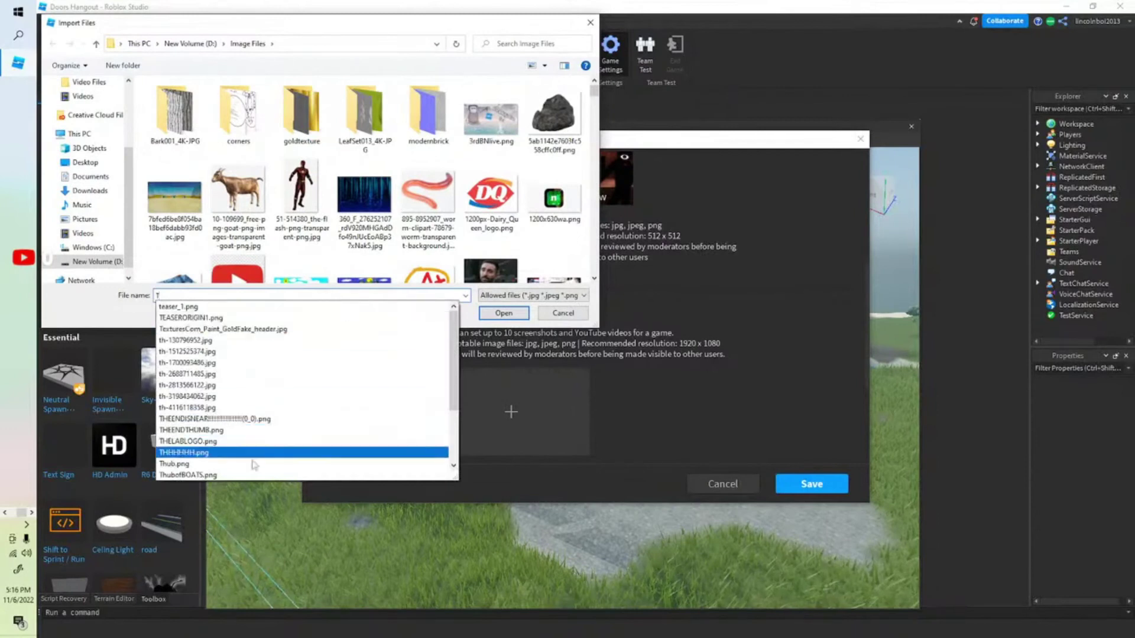
scroll(220, 465, "down", 3)
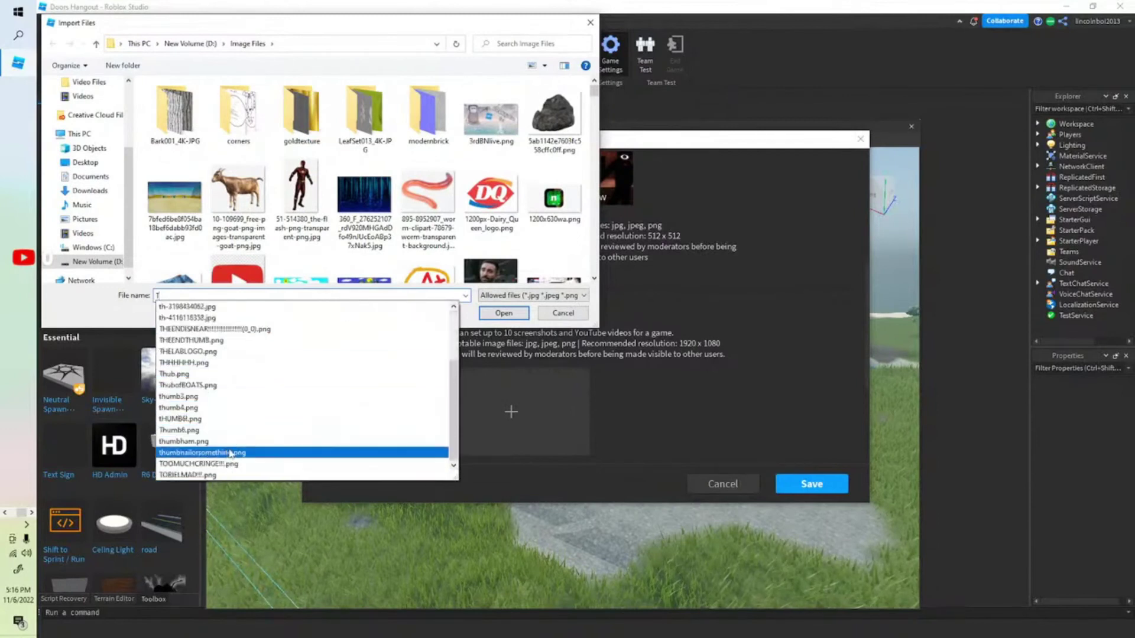
left_click(241, 464)
left_click(504, 312)
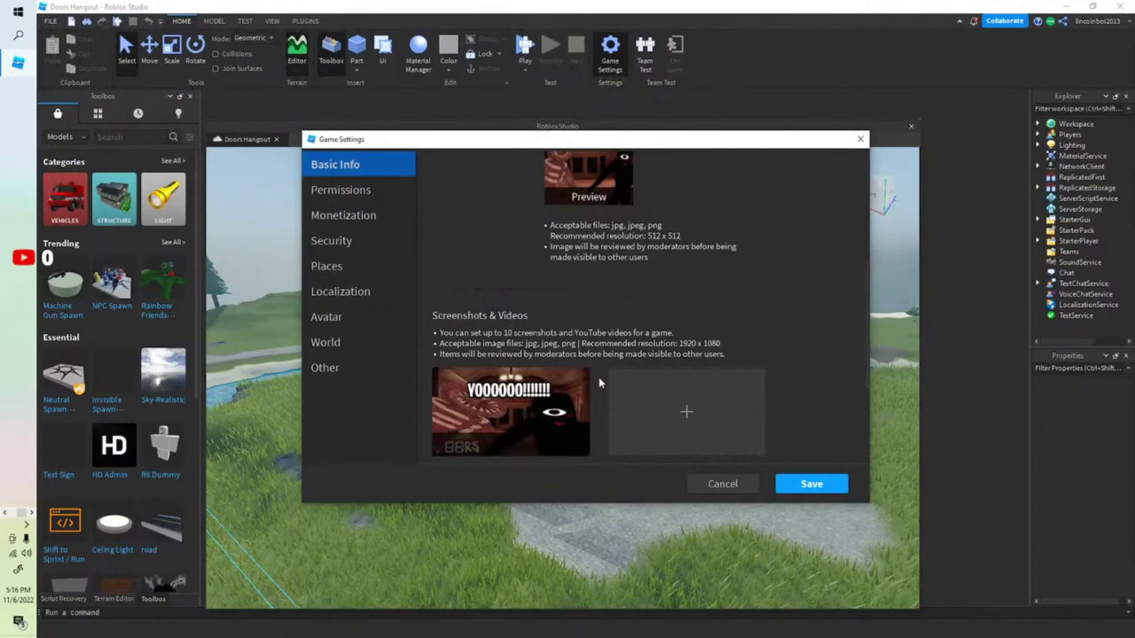
Set the game's genre to Comedy in Basic Info and save the game settings
scroll(691, 280, "down", 2)
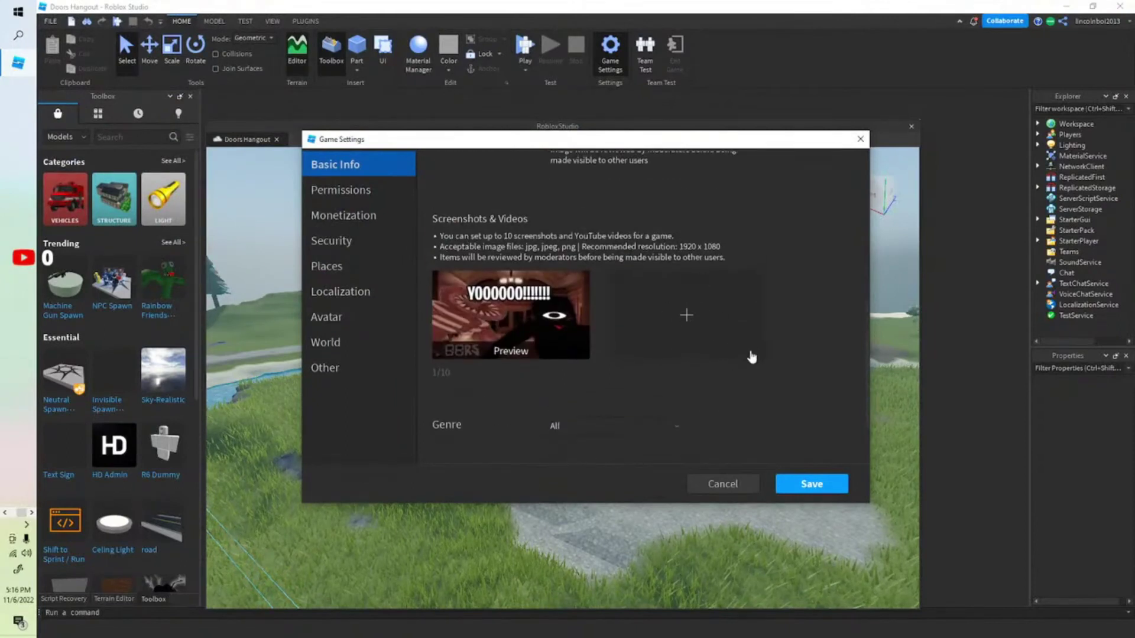
scroll(751, 357, "down", 2)
left_click(656, 338)
scroll(609, 423, "down", 3)
scroll(604, 416, "up", 1)
scroll(578, 428, "up", 1)
scroll(578, 425, "up", 1)
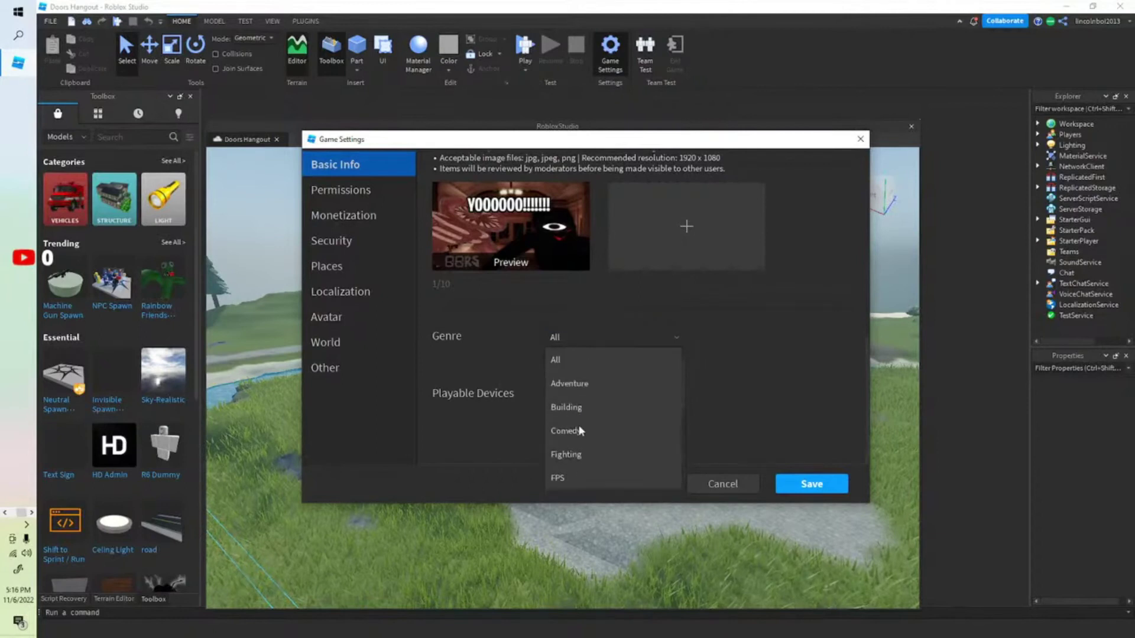
left_click(593, 435)
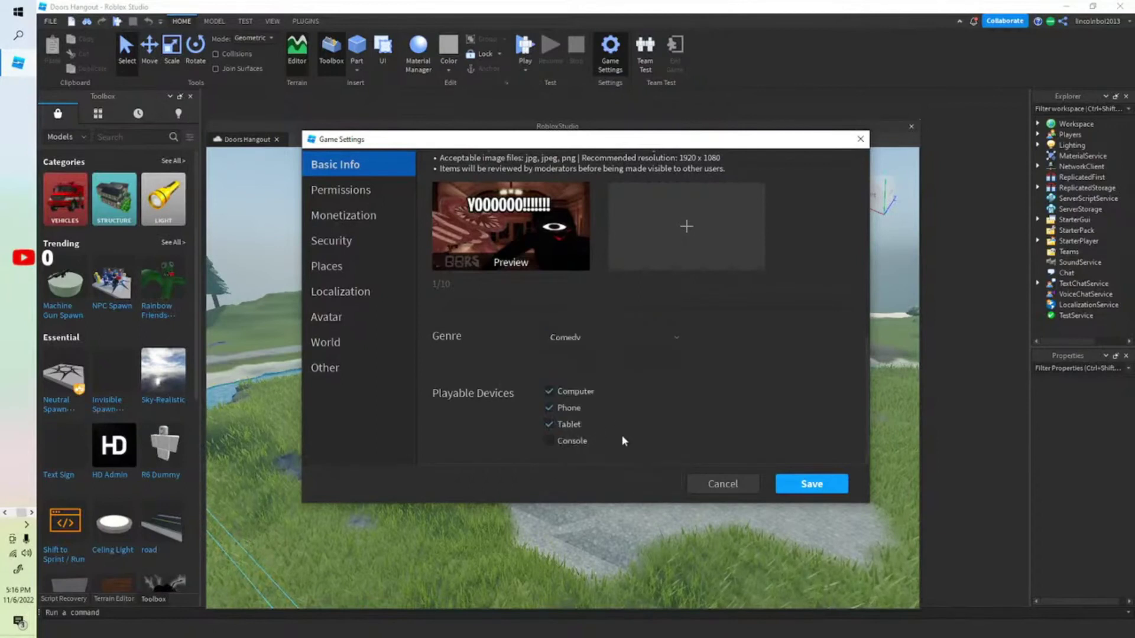
left_click(810, 486)
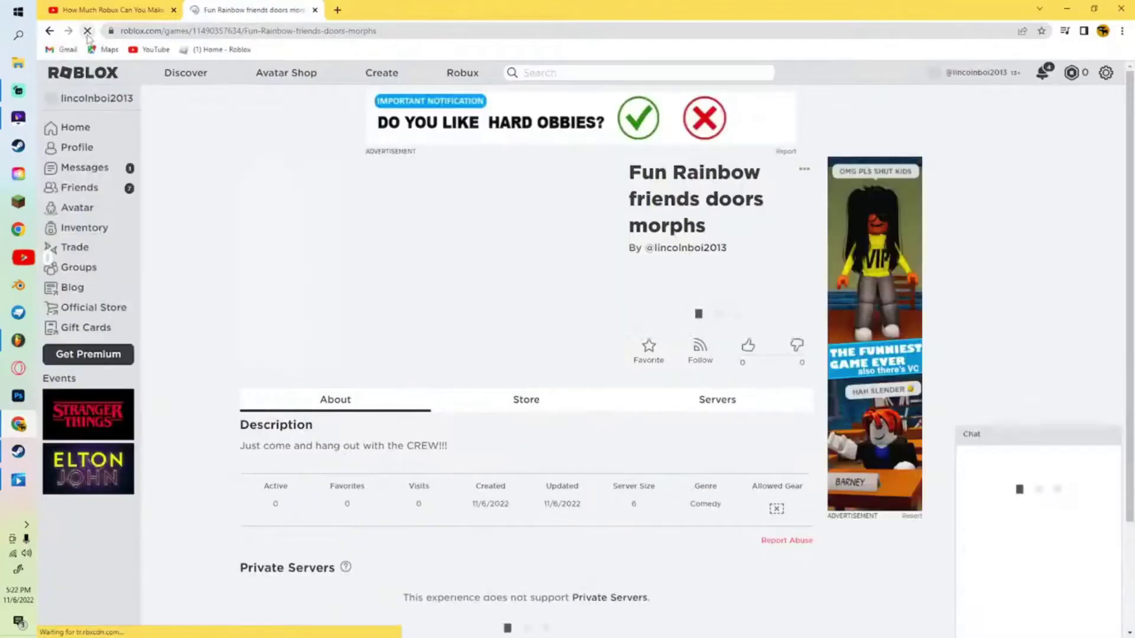
Launch Fun Rainbow friends doors morphs from its Roblox page and walk the character past the cars to the row of morphs
left_click(676, 300)
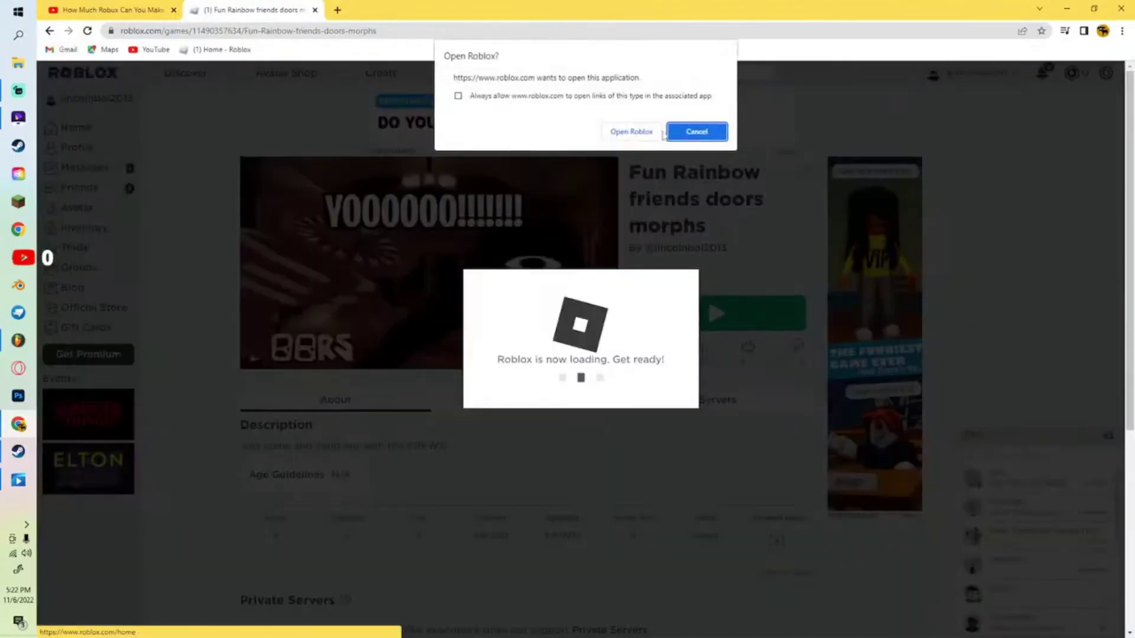
left_click(680, 130)
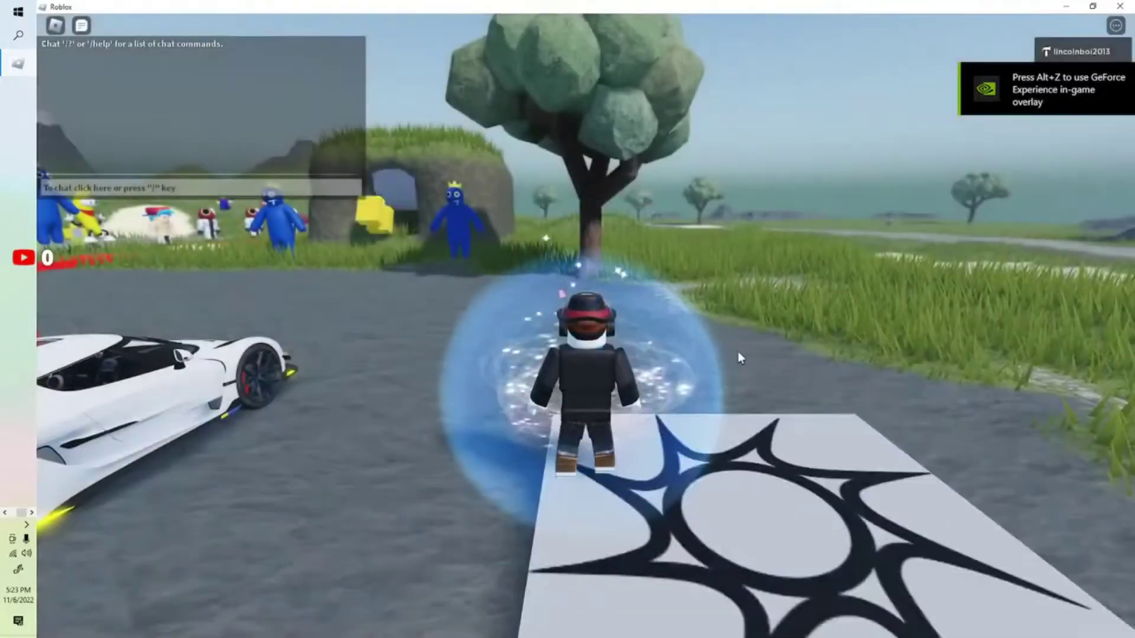
right_click_drag(745, 362, 746, 362)
key("w")
key("w")
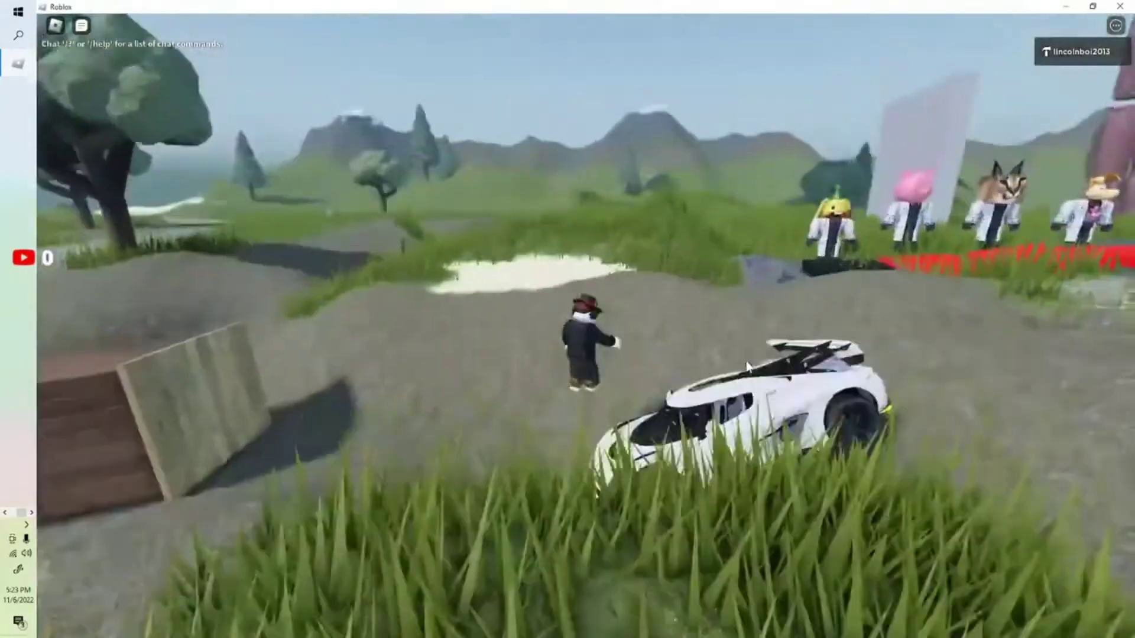
right_click_drag(746, 362, 746, 362)
key("w")
key("space")
key("w")
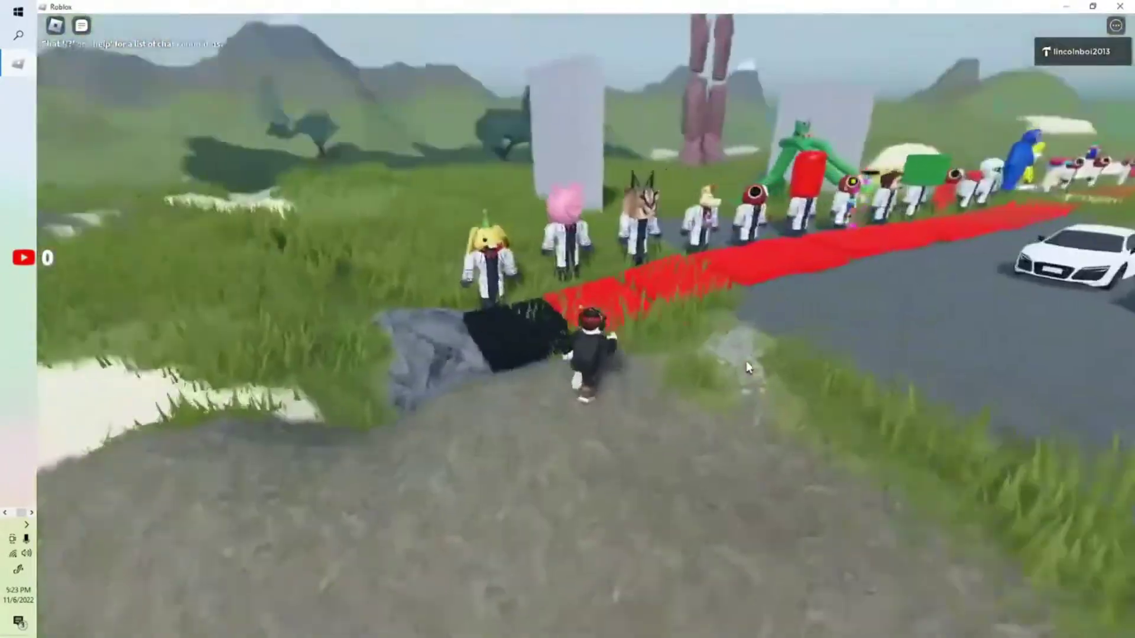
key("w")
right_click_drag(746, 362, 746, 361)
key("w")
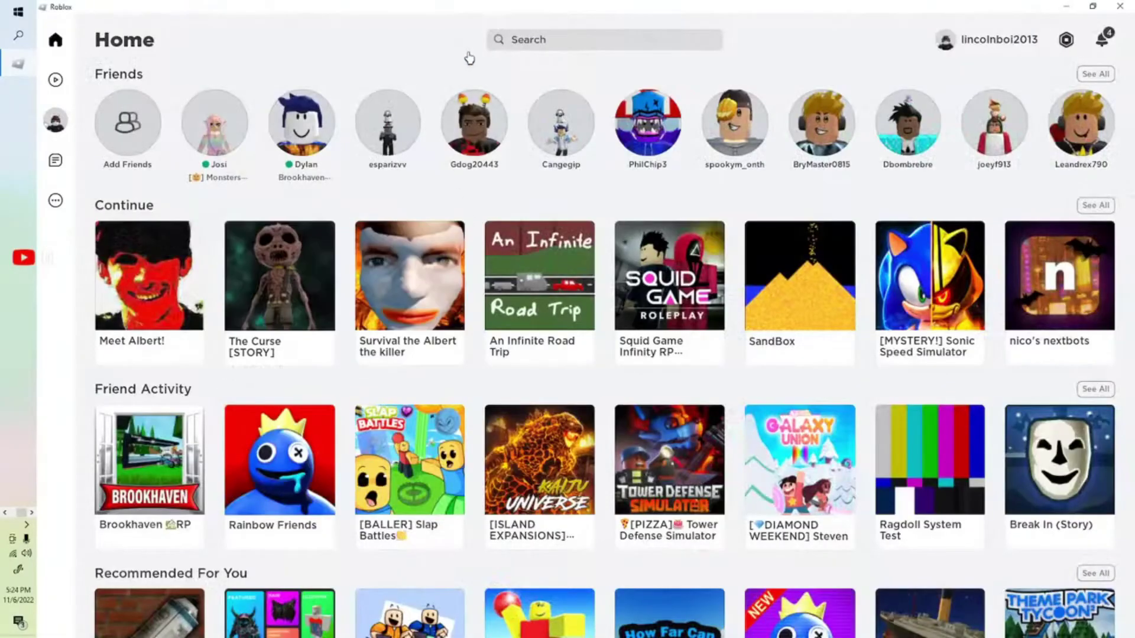
left_click(555, 40)
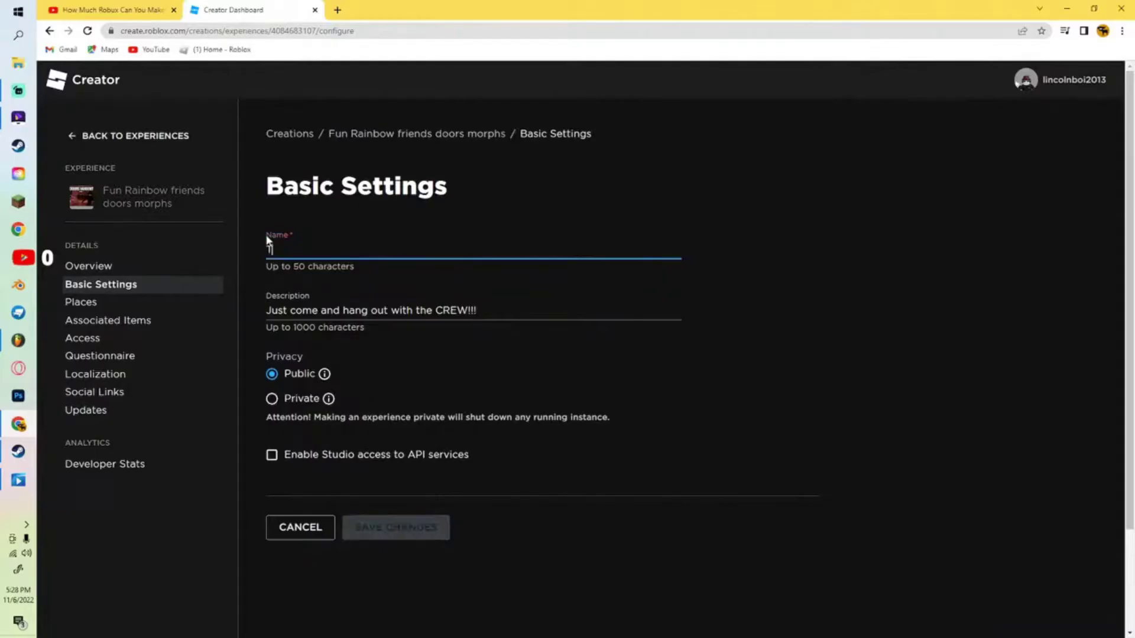
Rename the experience The Ninja Hangout in its Basic Settings and save the change
type("The Ninja Hangout")
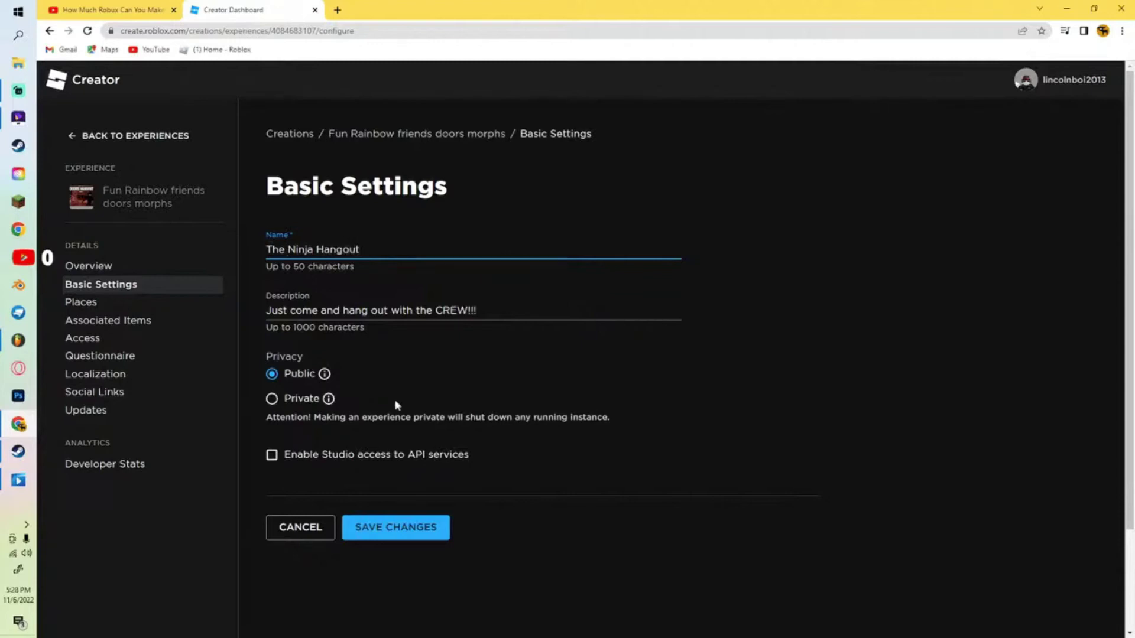
left_click(397, 534)
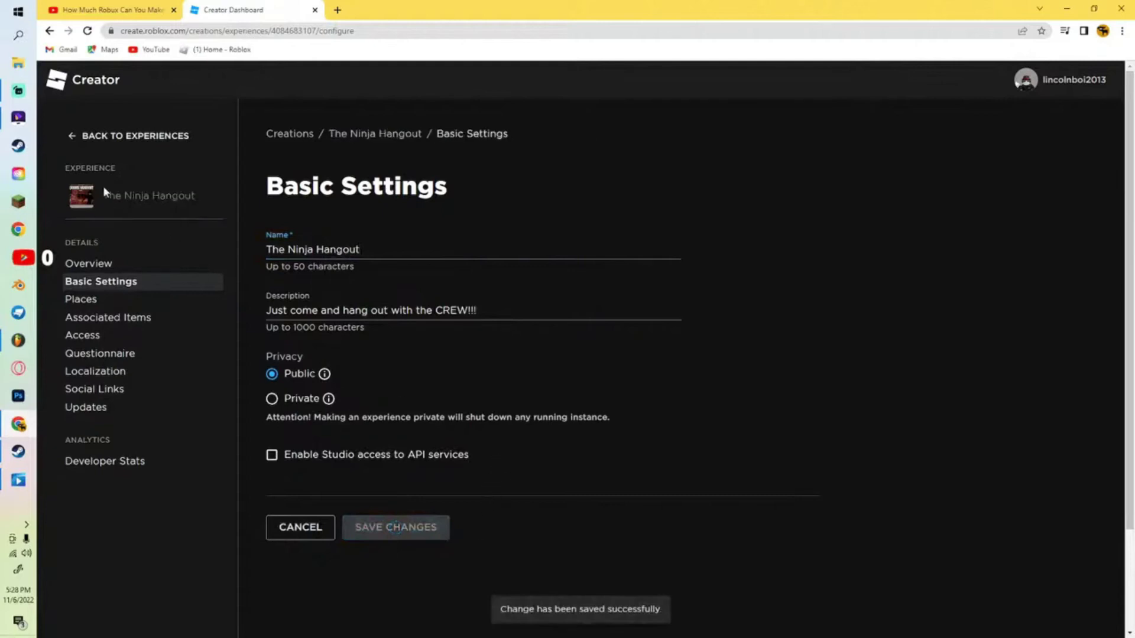
Close the settings page, load the Roblox home page in a new browser tab and go to the Create page
key("ctrl+w")
key("ctrl+t")
left_click(552, 296)
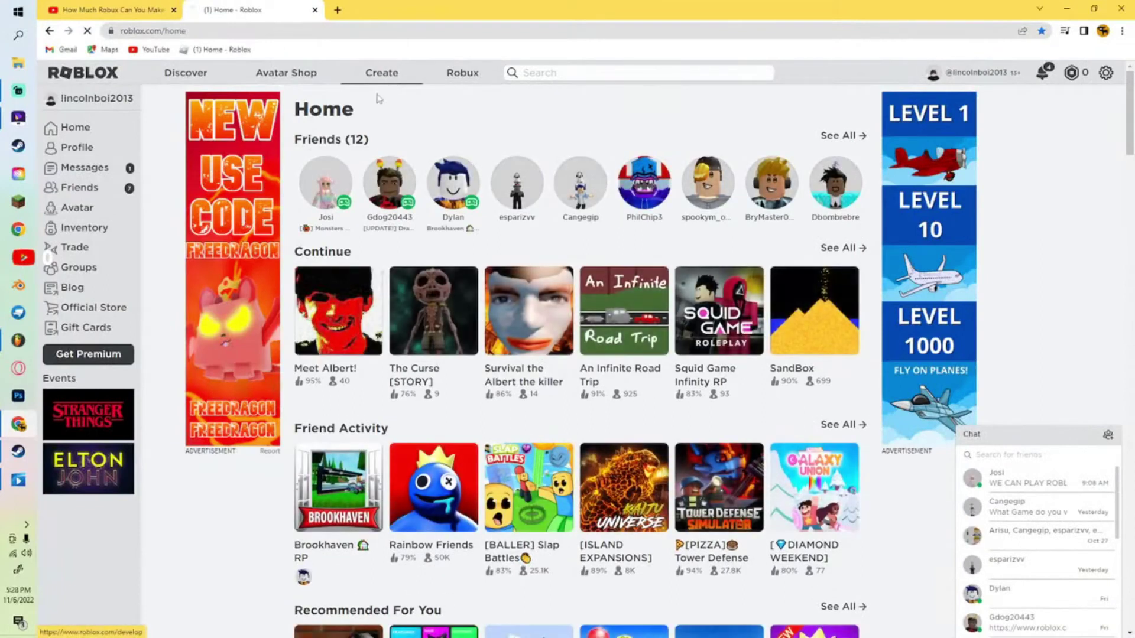
left_click(380, 81)
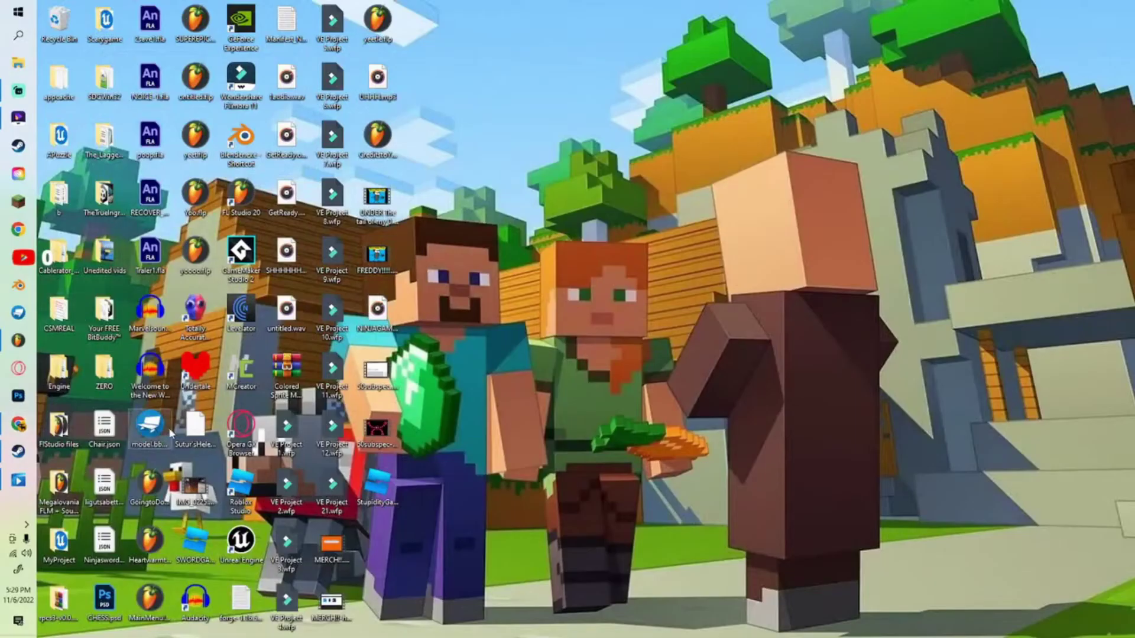
Switch to Photoshop and create a blank 800 x 800 px document with a white background
left_click(18, 396)
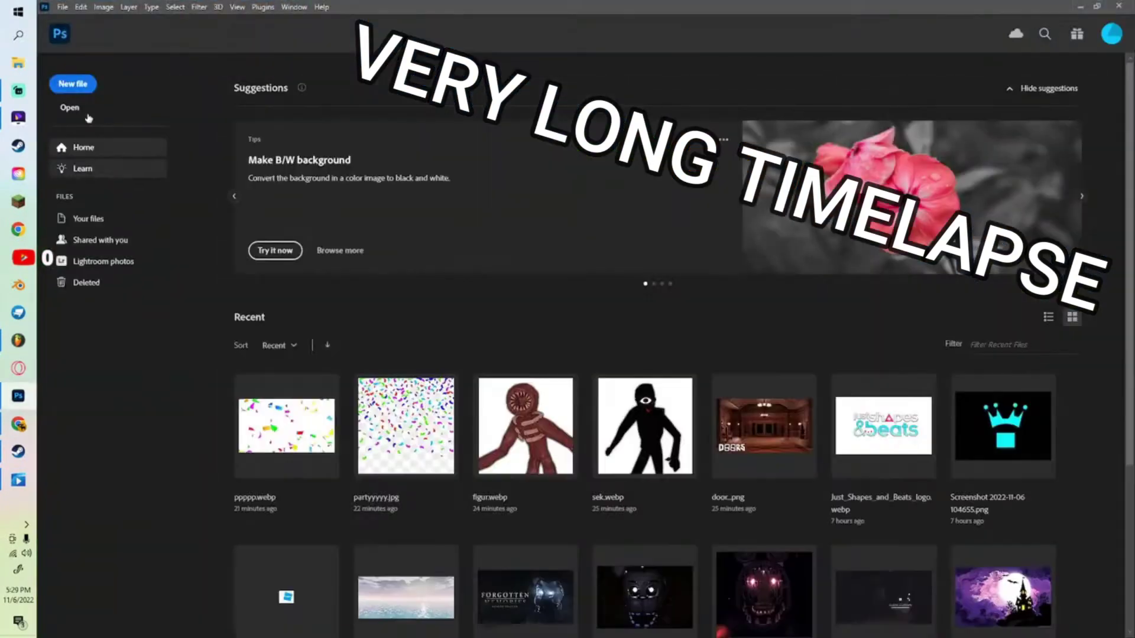
left_click(73, 84)
left_click(653, 222)
left_click(821, 497)
left_click(62, 7)
mouse_move(75, 190)
left_click(261, 190)
left_click(559, 295)
Open Spookyscary.jpg, paste its picture into the blank 800 x 800 px document and reposition it on the canvas
left_click(62, 7)
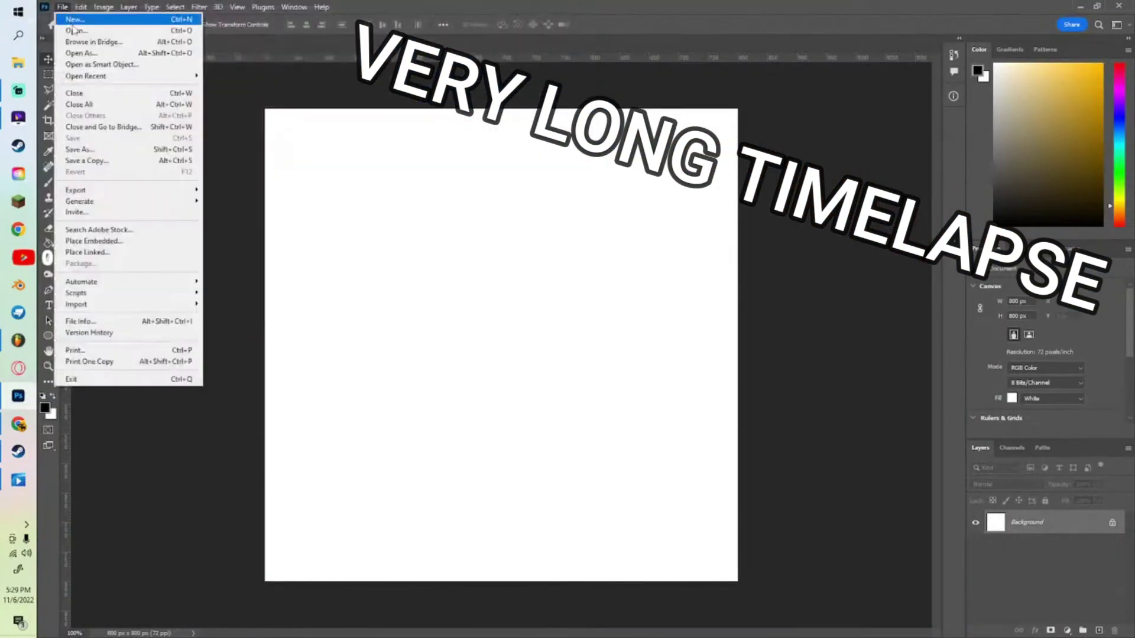
left_click(73, 30)
type("s")
left_click(231, 334)
left_click(492, 323)
left_click(112, 43)
key("ctrl+v")
left_click_drag(323, 195, 331, 532)
Add a new layer above the pasted picture for painting with the Brush tool
left_click(49, 182)
left_click(128, 8)
mouse_move(171, 20)
left_click(289, 21)
left_click(680, 181)
Try several brush strokes across the upper part of the picture and undo them
left_click_drag(439, 236, 585, 237)
key("ctrl+z")
left_click_drag(420, 205, 563, 294)
key("ctrl+z")
left_click_drag(424, 236, 567, 223)
mouse_move(427, 199)
left_mouse_down()
mouse_move(421, 209)
mouse_move(426, 201)
left_mouse_up()
key("ctrl+z")
left_click_drag(477, 188, 535, 190)
key("ctrl+z")
key("ctrl+z")
Paint two short brush strokes on the picture's upper area and trim them with a resized Eraser
mouse_move(420, 204)
left_mouse_down()
mouse_move(520, 176)
mouse_move(462, 177)
left_mouse_up()
left_click_drag(460, 171, 419, 196)
left_click(49, 229)
left_click(122, 25)
left_click_drag(103, 64, 108, 64)
left_click(463, 195)
left_click_drag(463, 195, 552, 203)
Try further brush strokes in the picture's upper area and undo them together with the earlier marks
left_click(49, 182)
mouse_move(413, 240)
left_mouse_down()
mouse_move(418, 273)
mouse_move(416, 204)
left_mouse_up()
key("ctrl+z")
left_click_drag(568, 285, 578, 202)
mouse_move(441, 219)
left_mouse_down()
mouse_move(504, 264)
mouse_move(453, 223)
mouse_move(472, 292)
mouse_move(461, 234)
mouse_move(470, 215)
left_mouse_up()
key("ctrl+z")
key("ctrl+z")
key("ctrl+z")
key("ctrl+z")
key("ctrl+z")
left_click_drag(492, 231, 523, 233)
left_click_drag(551, 223, 540, 224)
key("ctrl+z")
key("ctrl+z")
key("ctrl+z")
key("ctrl+z")
Paint short brush strokes and dots across the upper middle of the picture
mouse_move(425, 242)
left_mouse_down()
mouse_move(454, 237)
mouse_move(474, 216)
left_mouse_up()
left_click_drag(500, 234, 516, 235)
mouse_move(547, 224)
left_mouse_down()
mouse_move(529, 221)
mouse_move(571, 237)
left_mouse_up()
left_click(534, 222)
left_click(479, 220)
Paint long brush lines along both sides of the picture and add a short stroke in orange-yellow
left_click_drag(425, 324, 357, 580)
left_click_drag(566, 334, 589, 581)
left_click_drag(576, 380, 637, 220)
left_click_drag(377, 404, 355, 260)
left_click(1102, 65)
left_click_drag(346, 220, 372, 221)
Switch to Chrome and search the web for "meme lightning dropped" in a new tab
left_click(18, 425)
left_click(338, 10)
left_click(467, 246)
type("meme lightning dropped")
key("Return")
Shorten the search to "meme light" and browse the image results
left_click(290, 91)
key("BackSpace")
key("BackSpace")
key("BackSpace")
key("BackSpace")
key("BackSpace")
key("BackSpace")
key("BackSpace")
key("BackSpace")
key("BackSpace")
key("BackSpace")
key("BackSpace")
key("BackSpace")
key("Return")
left_click(213, 121)
scroll(501, 421, "down", 4)
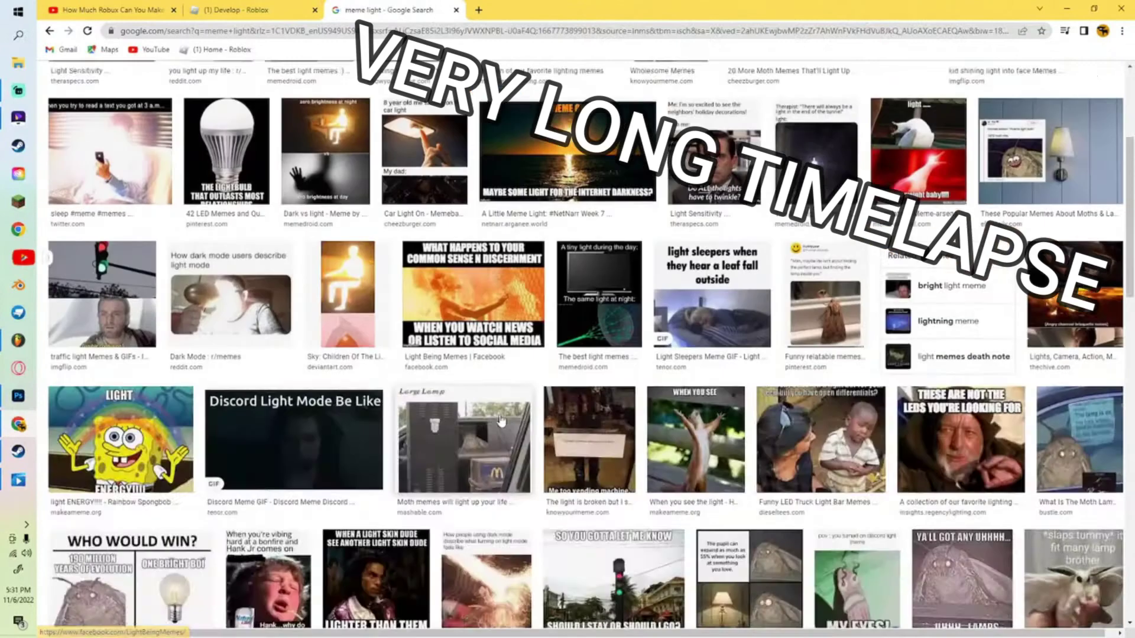
Search Google Images for red light and open the abstract red light flare picture from Freepik
scroll(501, 421, "up", 4)
left_click_drag(195, 90, 144, 90)
type("light")
key("Return")
left_click(165, 90)
scroll(294, 225, "down", 1)
left_click(1026, 304)
left_click(840, 432)
Save the red flare picture in the Image Files folder as "red light" in WEBP format
right_click(914, 297)
left_click(949, 403)
type("red ligjt")
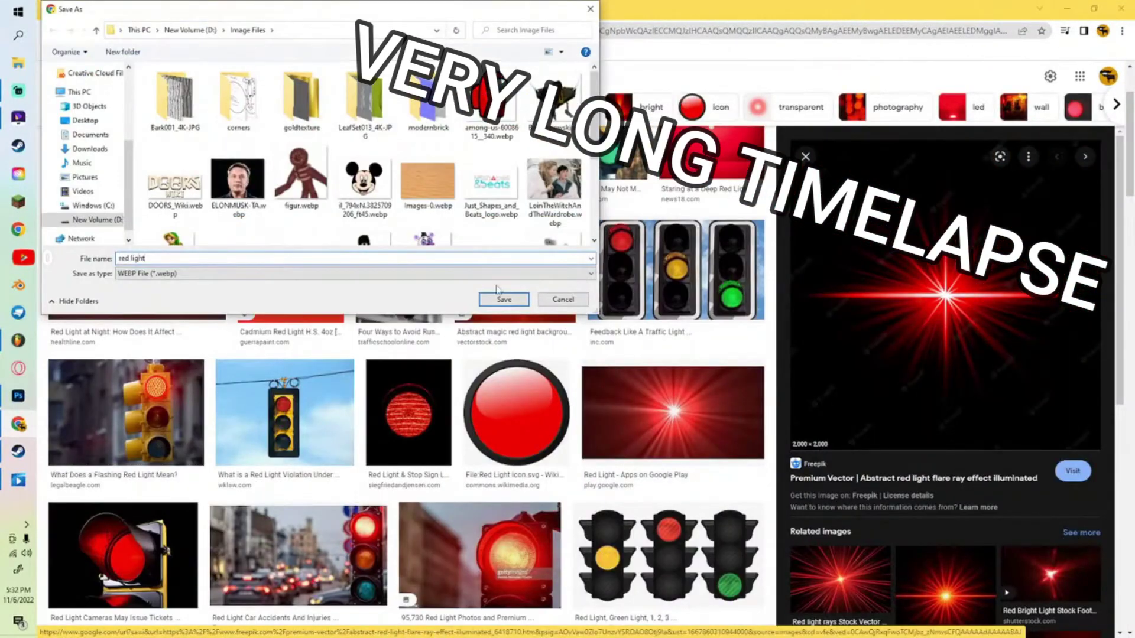
left_click(502, 298)
Open the red light picture in Photoshop and convert its background into a regular layer
left_click(19, 396)
left_click(62, 7)
left_click(81, 31)
type("red")
left_click(503, 319)
right_click(1016, 523)
left_click(1068, 367)
key("Return")
Undo a trial Remove Background and delete the black area around the red flare with the Magic Wand
left_click(1015, 374)
key("ctrl+z")
left_click(49, 91)
left_click(50, 107)
left_click(436, 223)
key("Delete")
key("ctrl+d")
Cut out the red flare with the Polygonal Lasso and paste a copy into the Untitled-1 character drawing
left_click(49, 91)
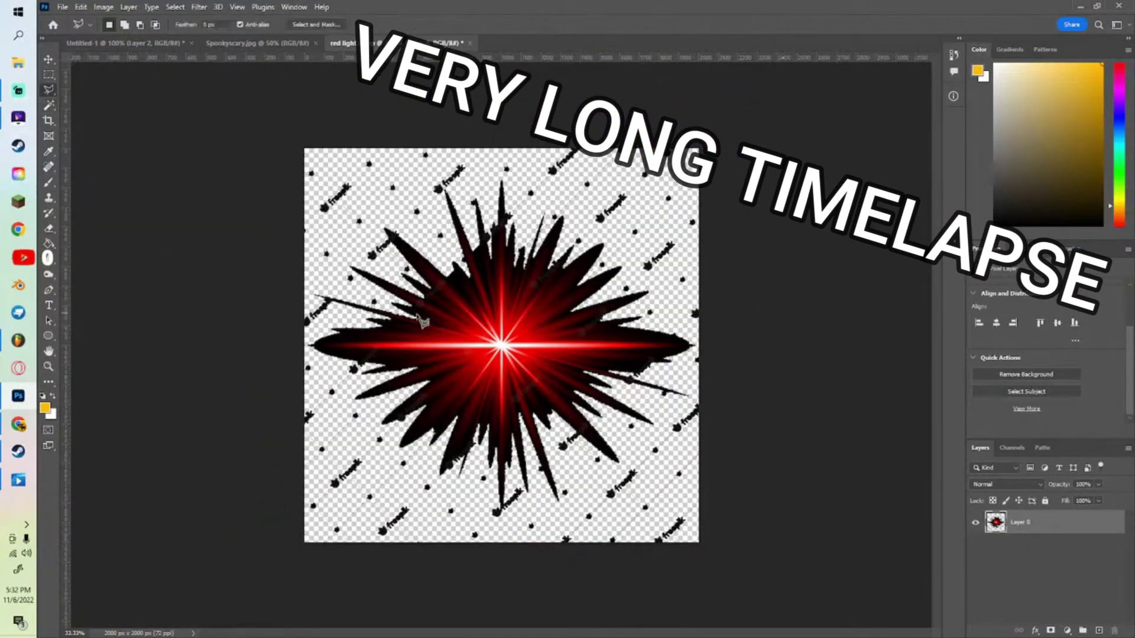
left_click(443, 191)
left_click(501, 181)
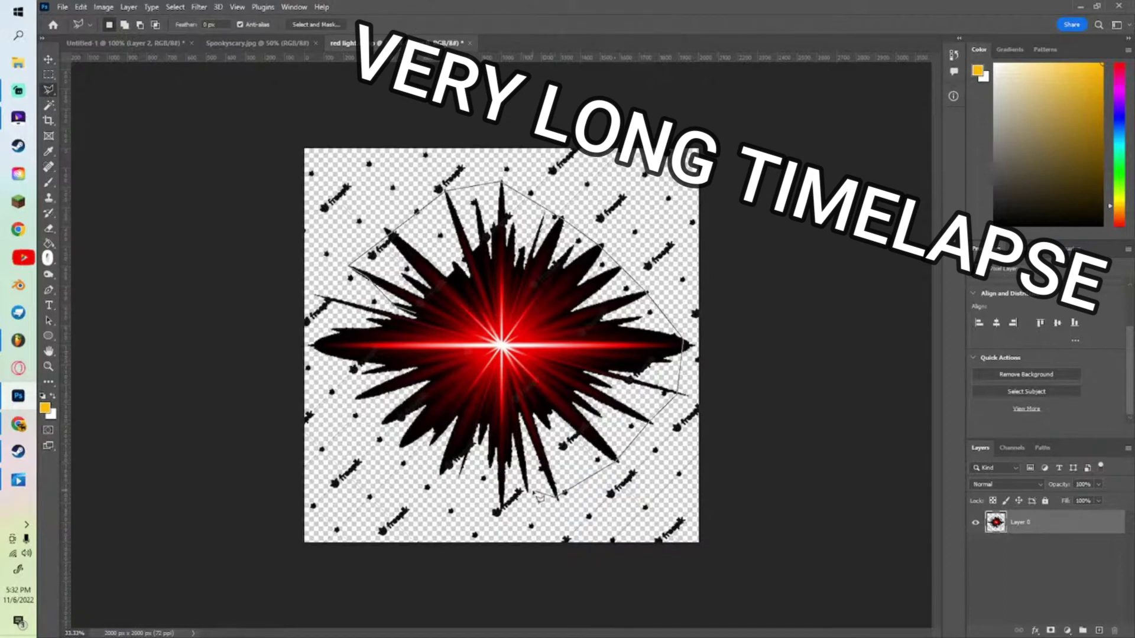
left_click(415, 314)
key("ctrl+c")
left_click(140, 42)
key("ctrl+v")
Shrink the pasted red flare and place it over the character's sunglasses lens nearer the raised hand with the full zigzag
left_click(49, 59)
mouse_move(400, 289)
left_mouse_down()
mouse_move(329, 361)
mouse_move(76, 460)
left_mouse_up()
mouse_move(309, 427)
left_mouse_down()
mouse_move(389, 435)
mouse_move(384, 477)
left_mouse_up()
left_click_drag(803, 83, 450, 392)
left_click_drag(380, 457, 734, 149)
left_click_drag(802, 83, 378, 474)
left_click_drag(354, 482, 443, 296)
left_click_drag(414, 331, 475, 220)
left_click(722, 255)
left_click(475, 222)
Duplicate the small red flare and place the copy over the other sunglasses lens
key("ctrl+c")
key("ctrl+v")
left_click_drag(502, 350, 534, 226)
left_click(772, 289)
Fill the character's face with white on Layer 2 using the Paint Bucket, undoing a misplaced fill
left_click(994, 64)
left_click(50, 243)
left_click(502, 261)
left_click(577, 241)
left_click(1020, 574)
left_click(503, 266)
left_click(539, 220)
key("ctrl+z")
left_click(509, 221)
Fill both sunglasses lenses with purple and the hair beside the face with dark red
left_click(1119, 92)
left_click(1101, 135)
left_click(532, 241)
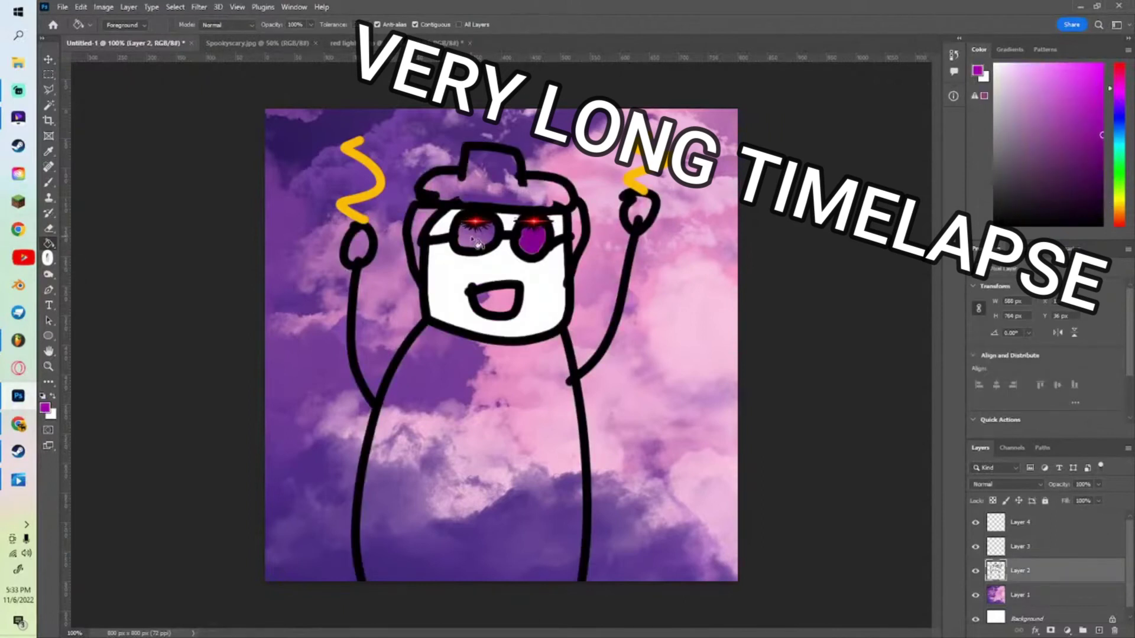
left_click(475, 241)
left_click(1119, 226)
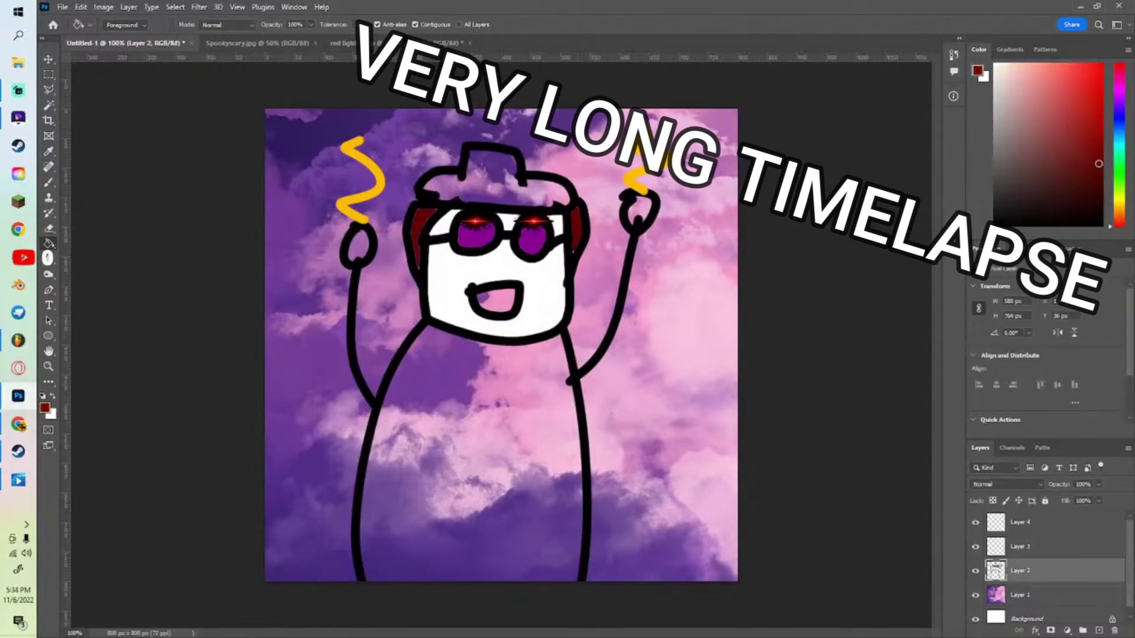
Fill the character's hat with an orange-brown colour
left_click(1119, 211)
left_click(1119, 213)
left_click(1100, 146)
left_click(477, 194)
Fill the character's body with grey and both raised hands with white
left_click(994, 135)
left_click(467, 402)
left_click(994, 64)
left_click(358, 243)
left_click(641, 210)
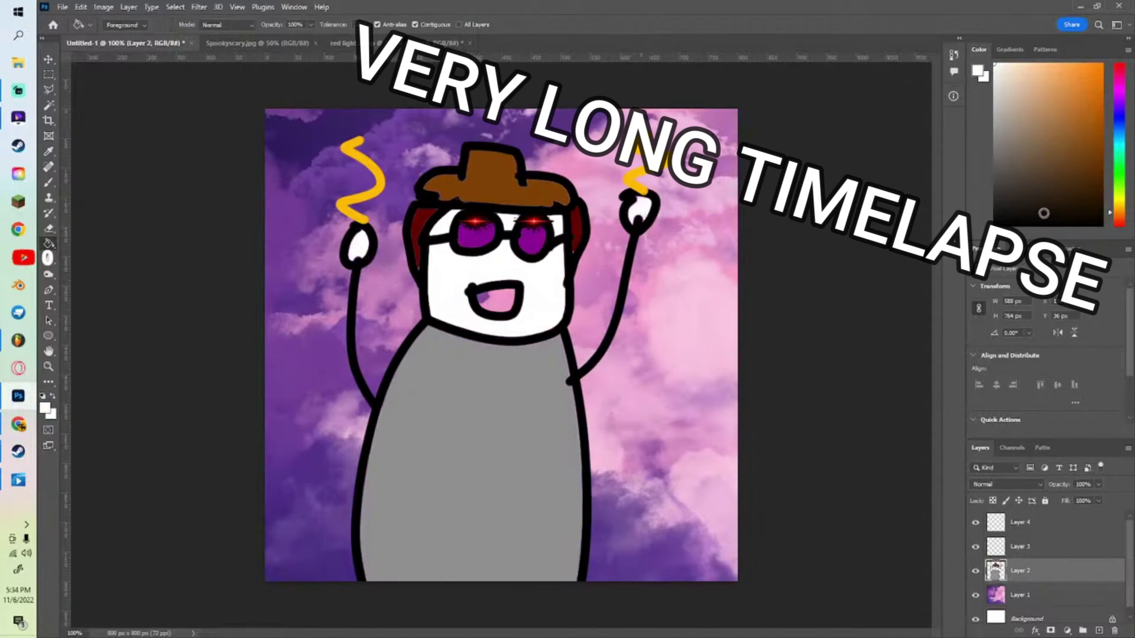
Fill the character's open mouth with a very dark red
left_click(1086, 212)
left_click(500, 306)
left_click(1119, 225)
left_click(1102, 210)
left_click(495, 310)
Shade the edges of the face, body and hands with the Burn tool, adjusting its tonal range
left_click(49, 275)
mouse_move(436, 252)
left_mouse_down()
mouse_move(436, 316)
mouse_move(551, 326)
left_mouse_up()
mouse_move(430, 336)
left_mouse_down()
mouse_move(376, 576)
mouse_move(378, 525)
left_mouse_up()
left_click_drag(354, 234, 355, 255)
left_click(204, 25)
left_click(202, 42)
left_click_drag(436, 335, 378, 577)
left_click_drag(403, 577, 403, 461)
left_click_drag(436, 310, 436, 252)
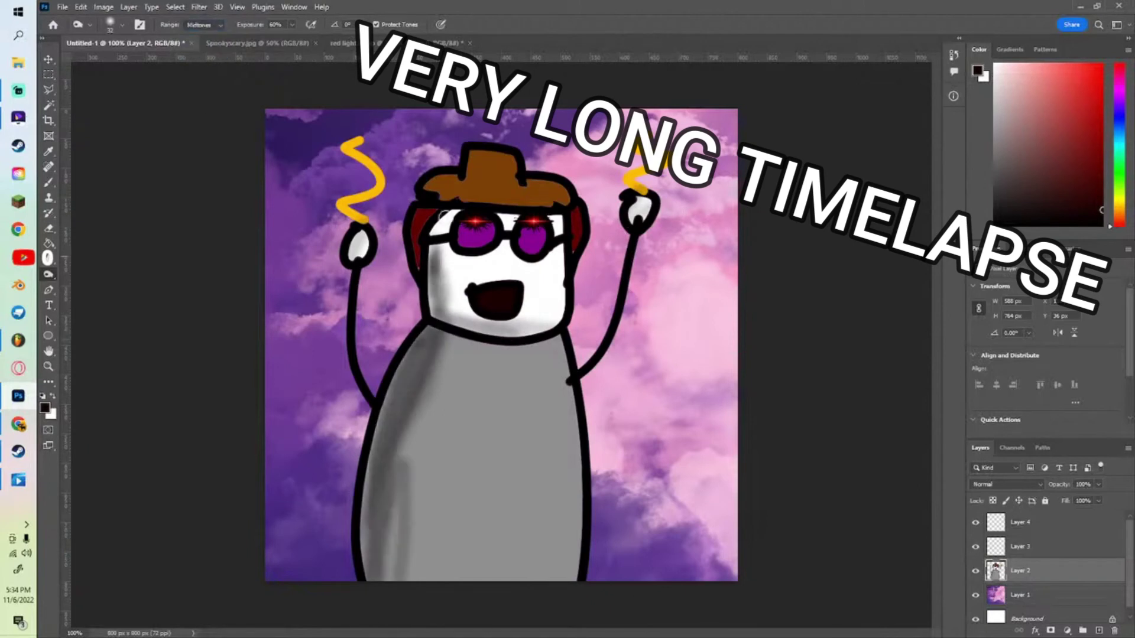
Set the Burn tool's range to Midtones and darken the hat and the lower edge of the body
left_click(201, 25)
left_click(198, 51)
left_click(201, 25)
left_click(201, 49)
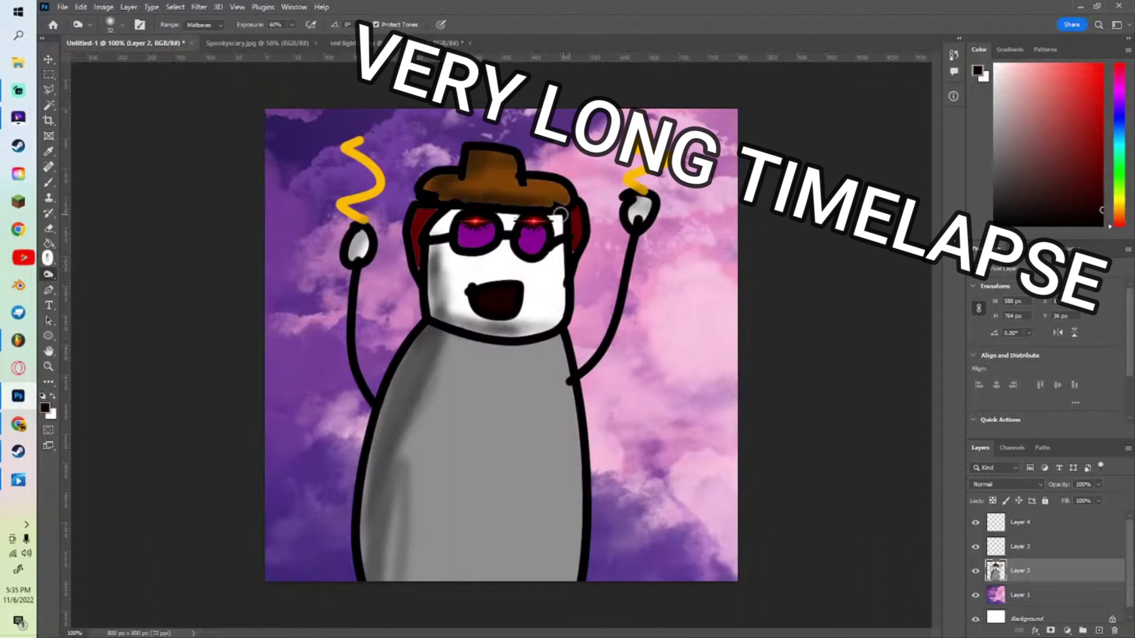
mouse_move(402, 567)
left_mouse_down()
mouse_move(537, 585)
mouse_move(572, 567)
left_mouse_up()
Export the finished character artwork as GODPASS.png in the Image Files folder
left_click(62, 7)
mouse_move(88, 190)
left_click(236, 189)
type("g")
key("Return")
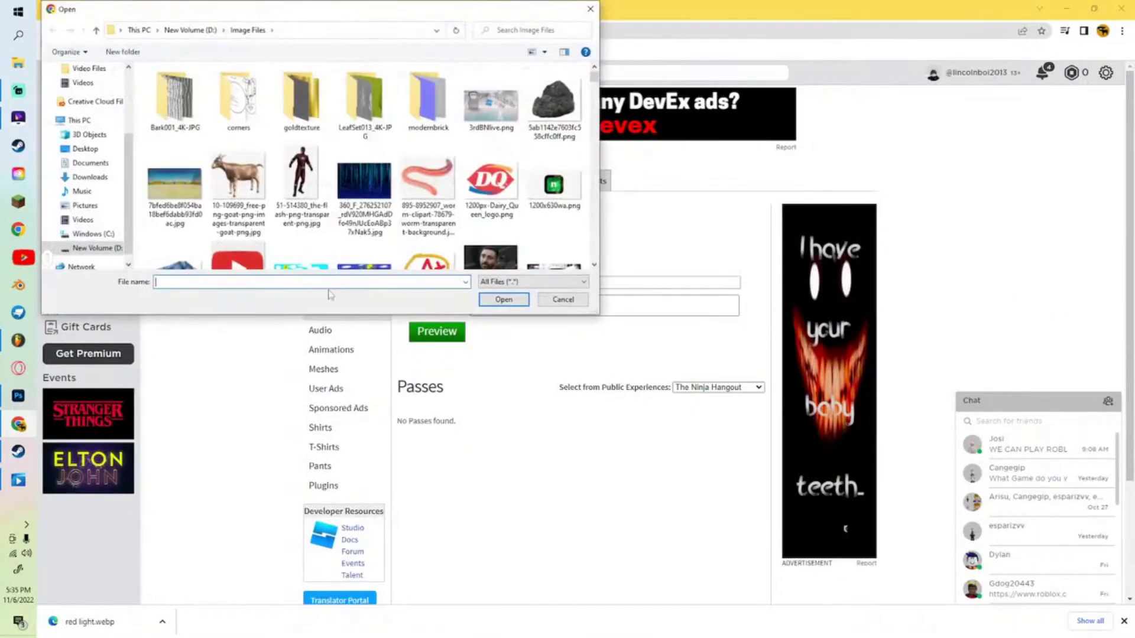
Choose GODPASS.png as the image for a new pass in The Ninja Hangout on the Roblox site
type("G")
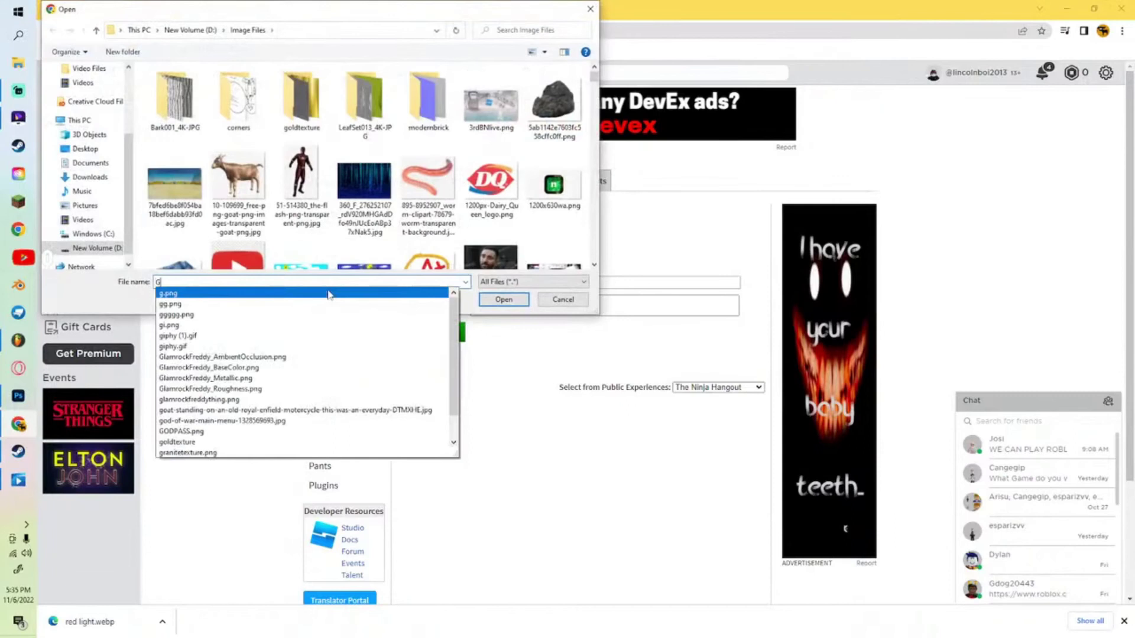
left_click(202, 431)
left_click(504, 300)
left_click(504, 305)
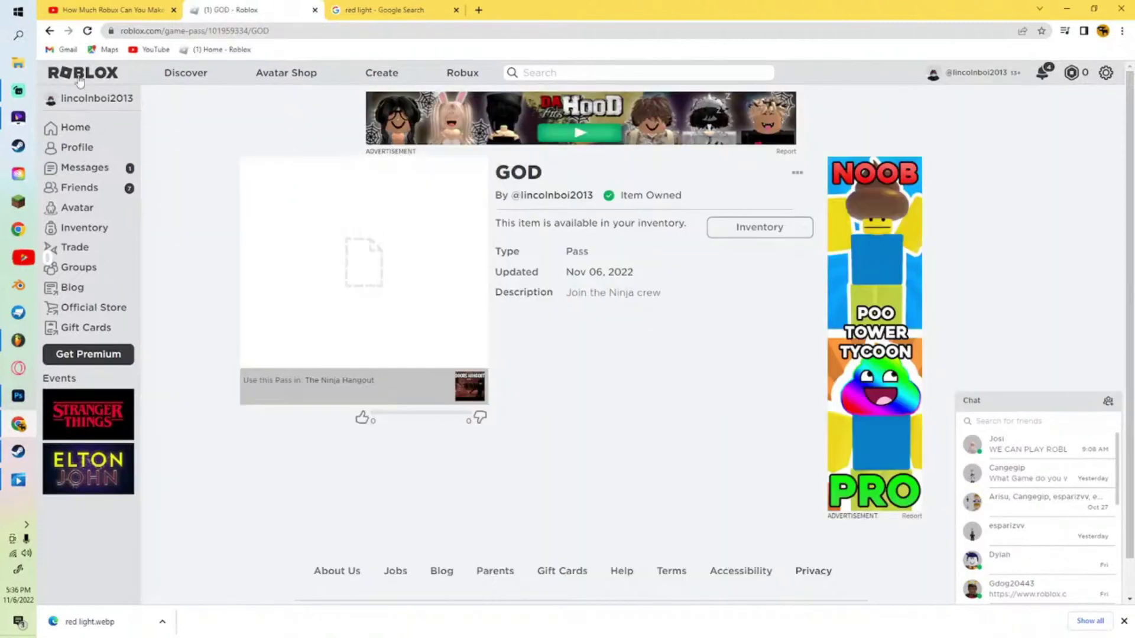
Put the GOD pass on sale at a price of 90 Robux and save the sales settings
left_click(57, 31)
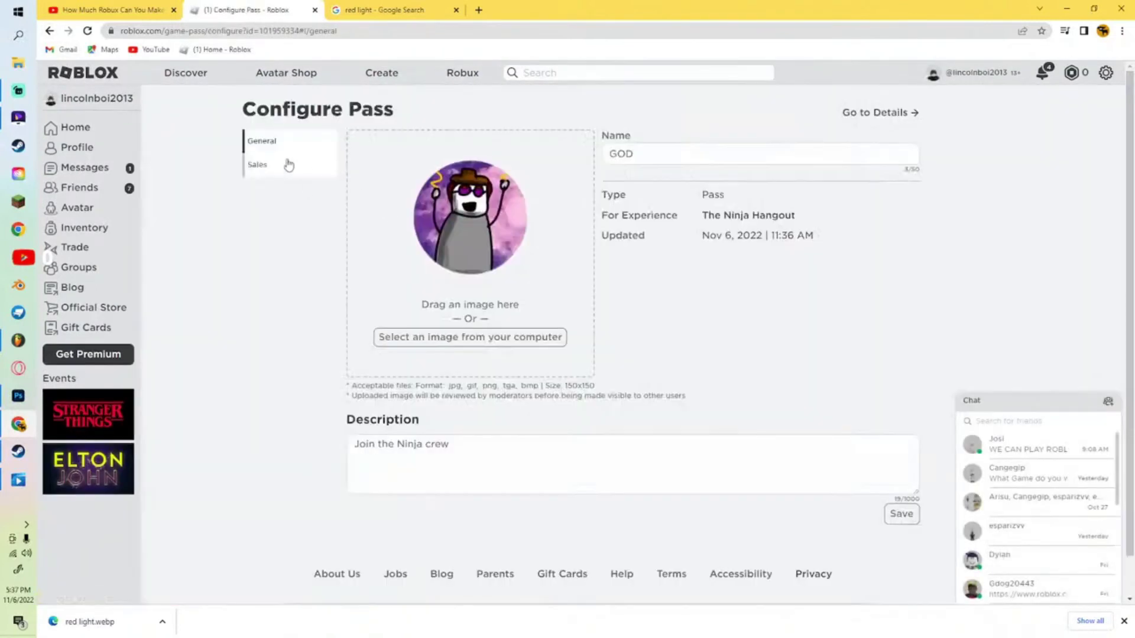
left_click(270, 170)
left_click(899, 145)
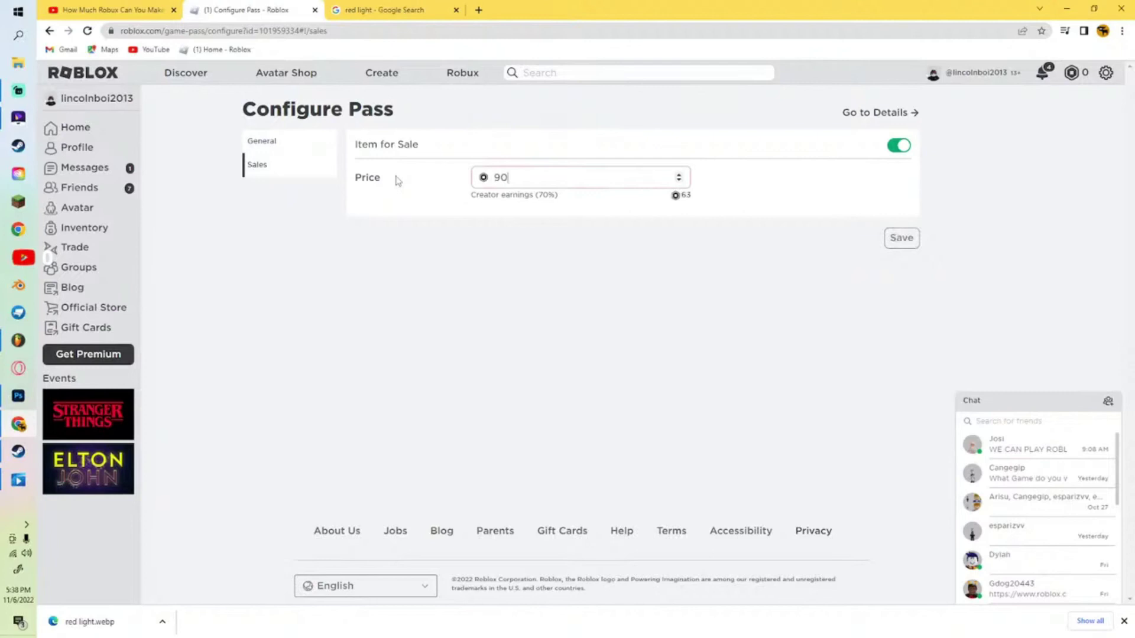
left_click(901, 237)
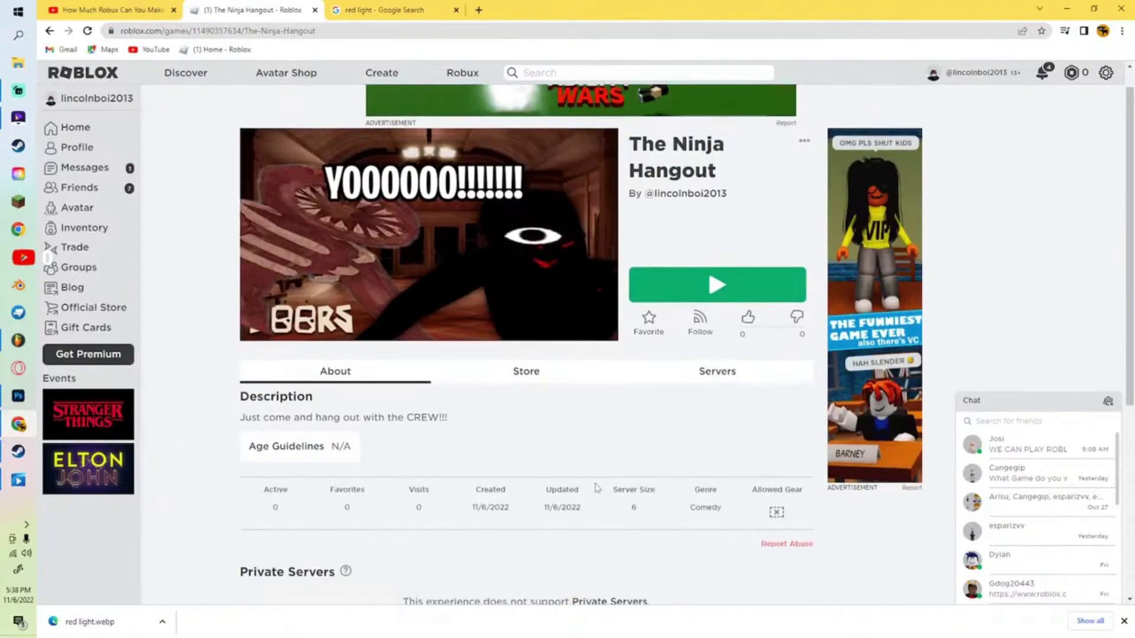
Check the store section of The Ninja Hangout's page and open the GOD pass
scroll(595, 486, "down", 4)
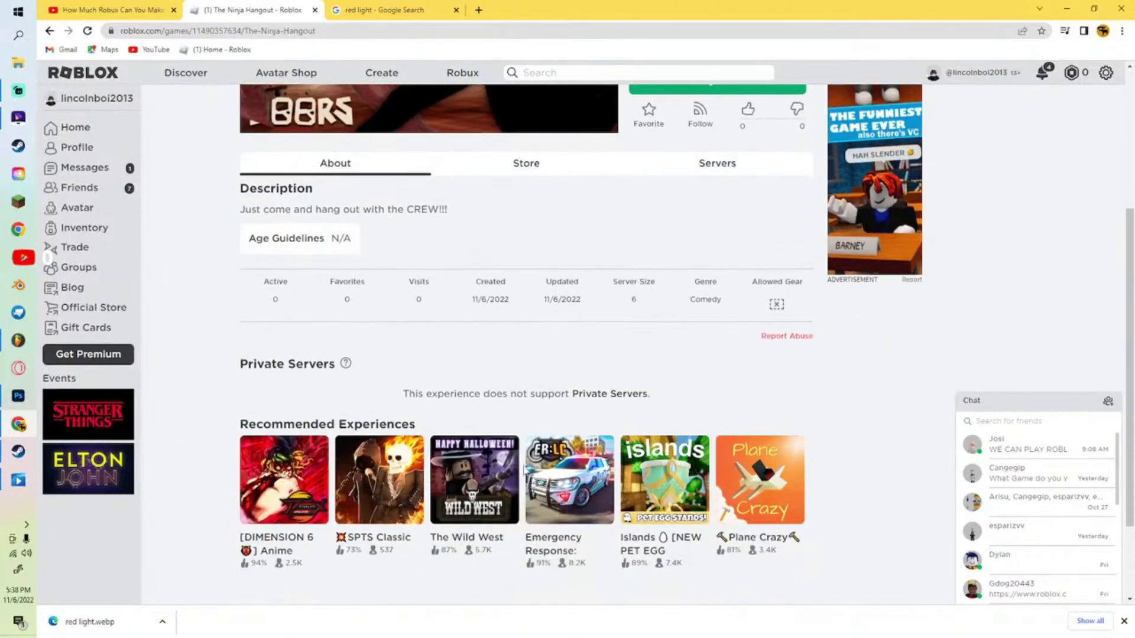
scroll(602, 350, "down", 1)
scroll(597, 331, "up", 1)
left_click_drag(561, 189, 534, 173)
left_click(533, 162)
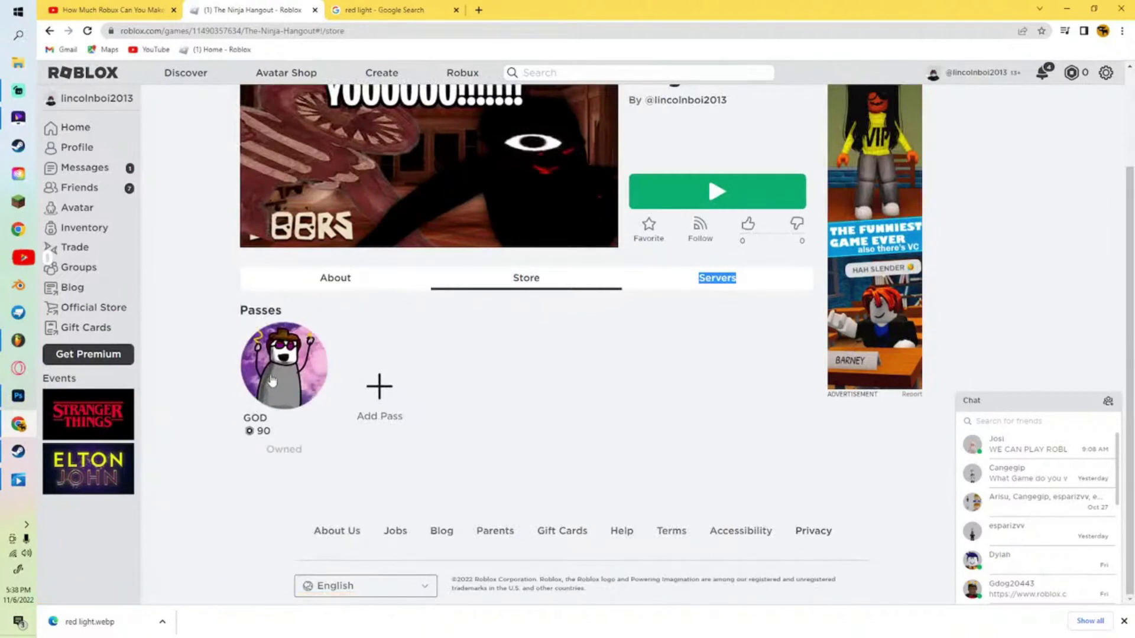
scroll(472, 355, "up", 2)
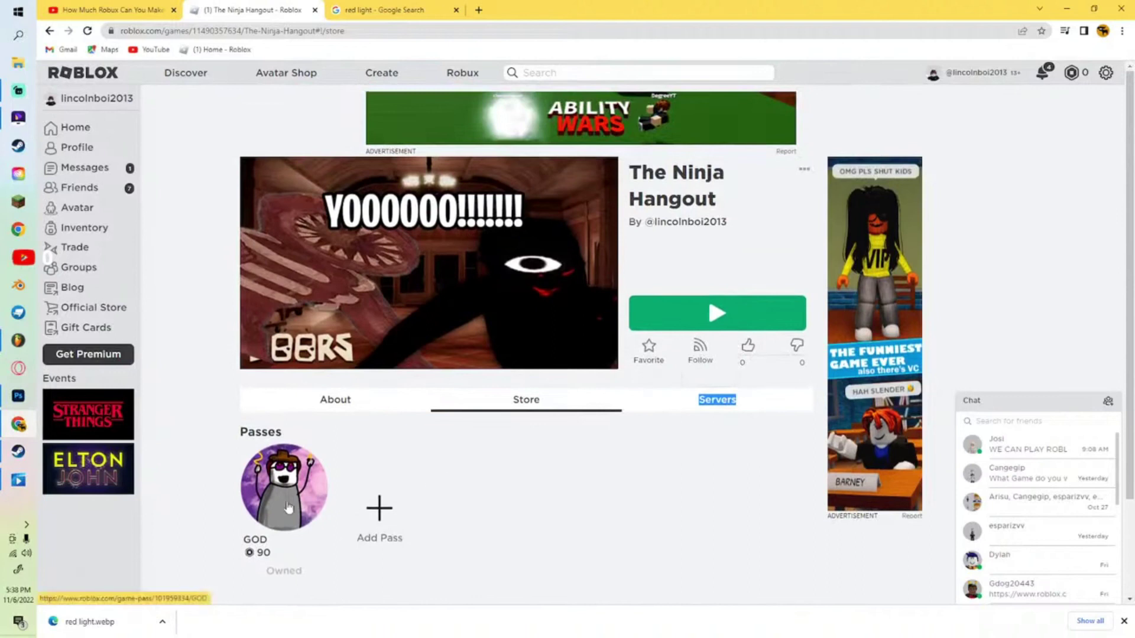
left_click(288, 501)
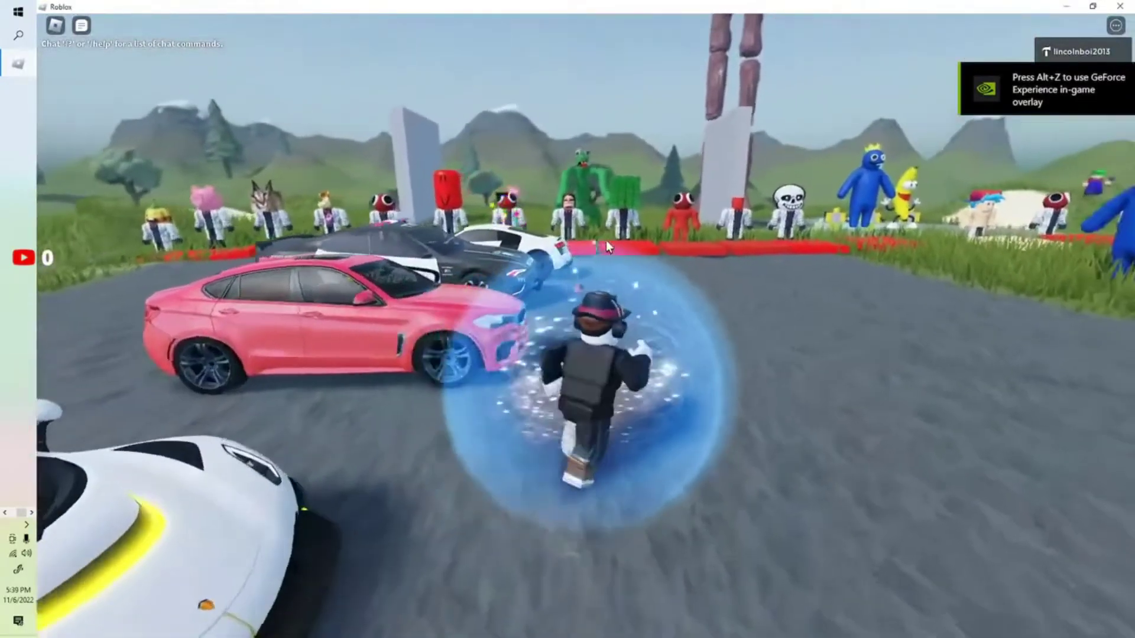
Test the published hangout by walking the character past the cars toward the row of morphs
key("w")
right_click_drag(606, 242, 607, 241)
key("w")
key("w")
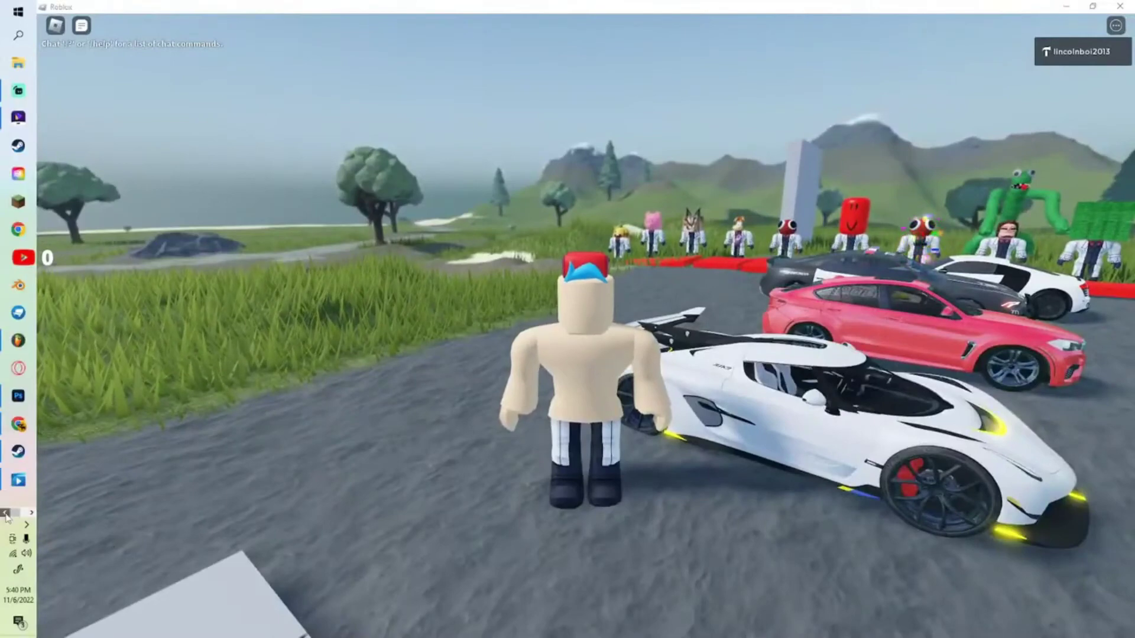
Switch to the YouTube page in the browser and search for flamingo
left_click(20, 425)
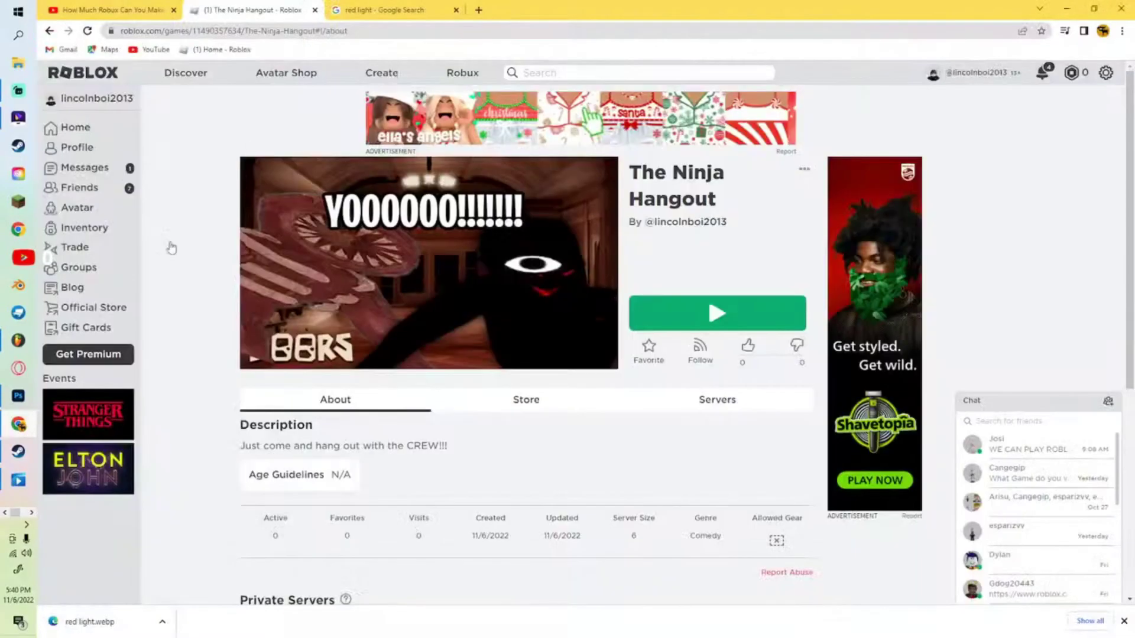
left_click(107, 7)
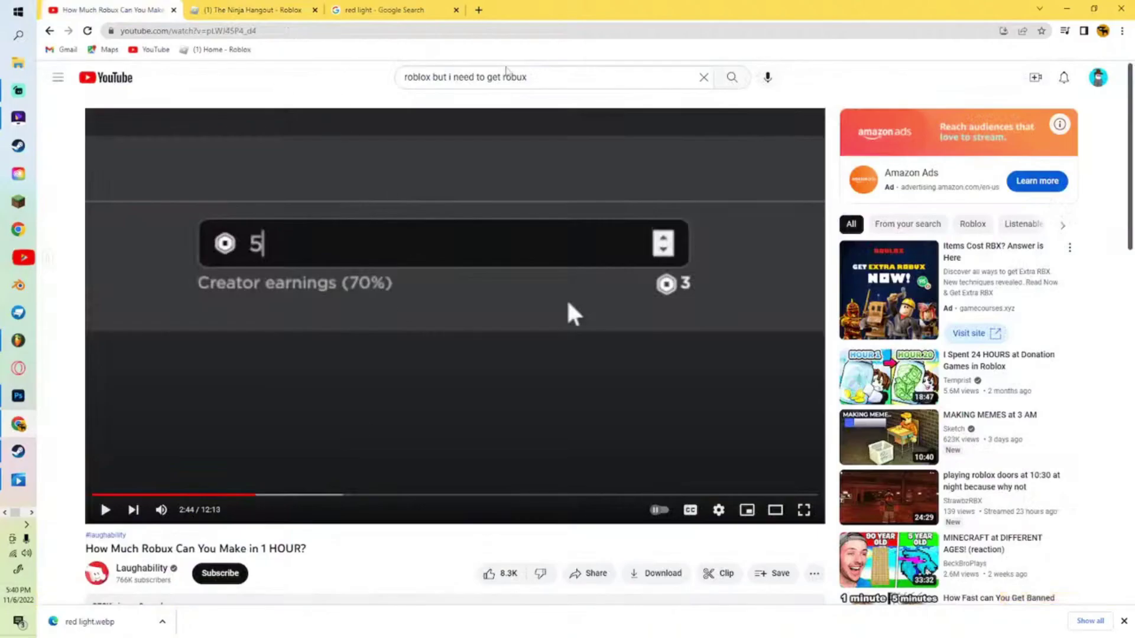
left_click_drag(547, 81, 276, 73)
key("BackSpace")
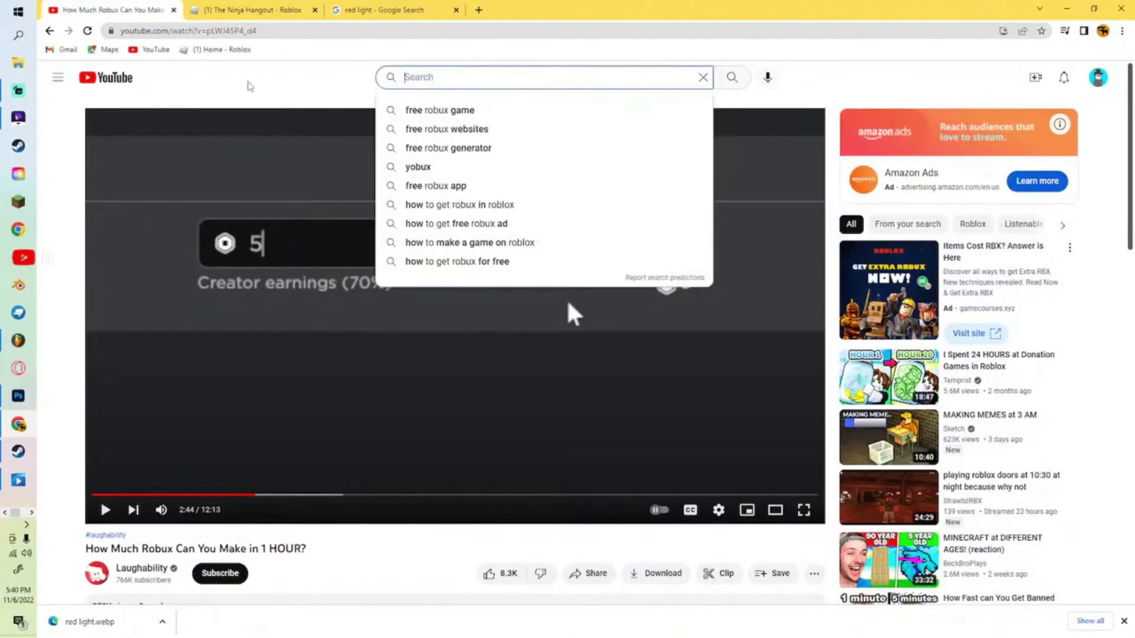
type("fl")
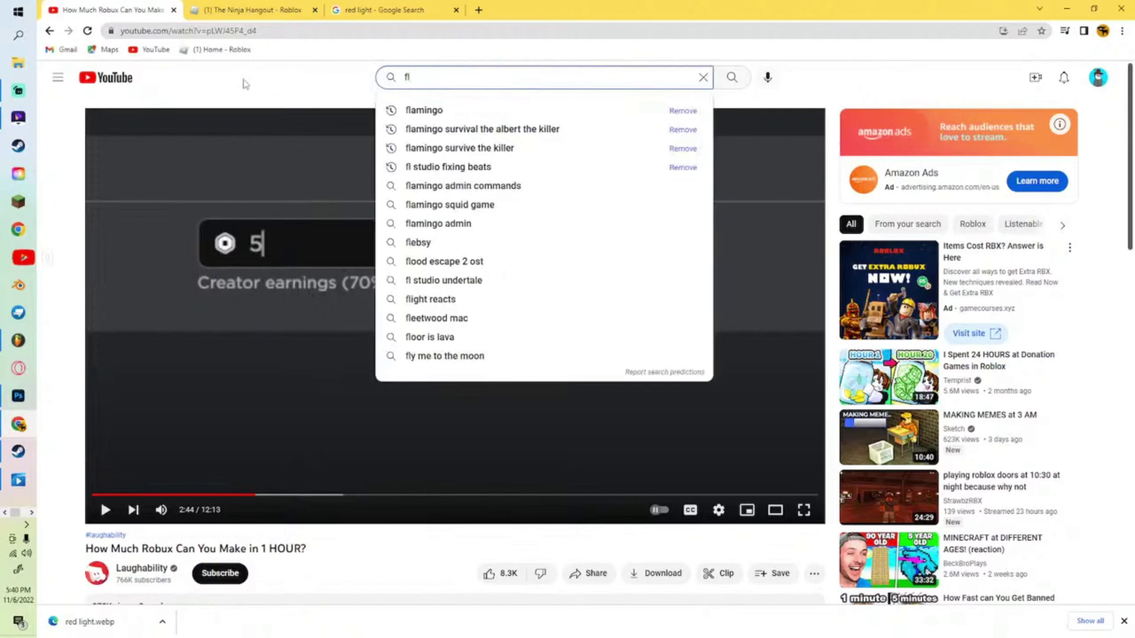
left_click(424, 110)
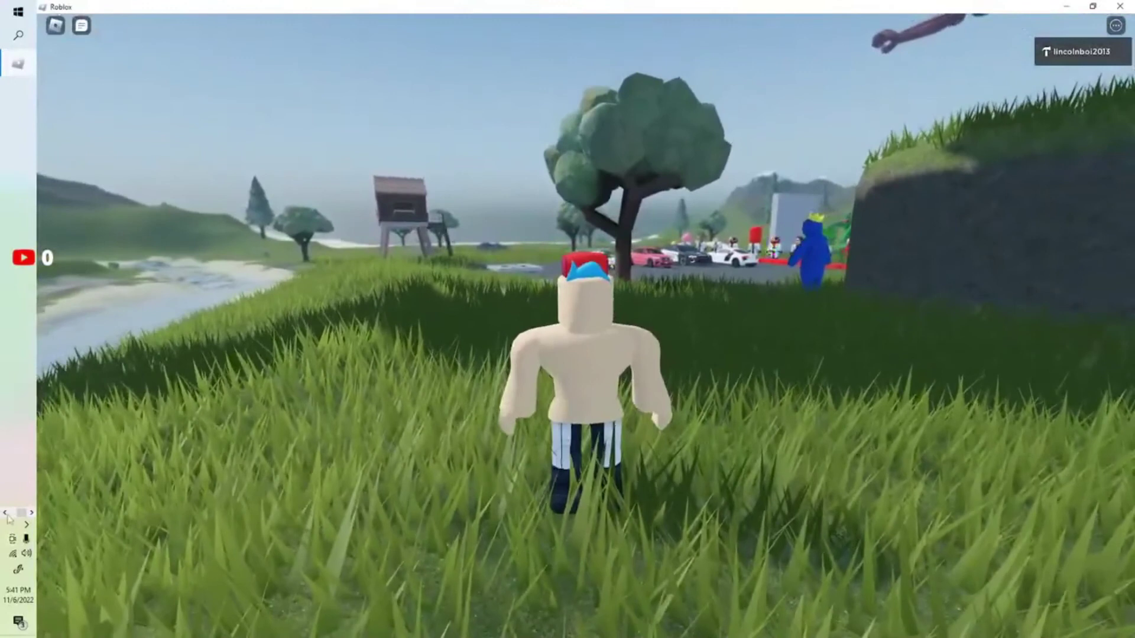
Tour the hangout in Roblox, trying the gun and walking past the morphs, tree house and cars
left_click(7, 515)
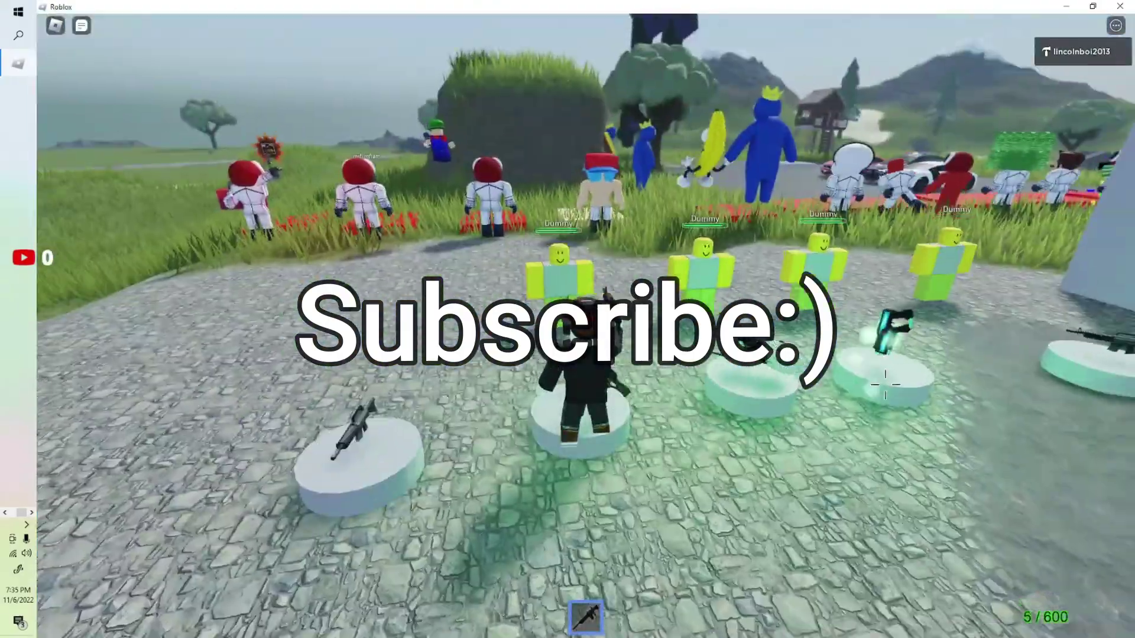
key("w")
key("1")
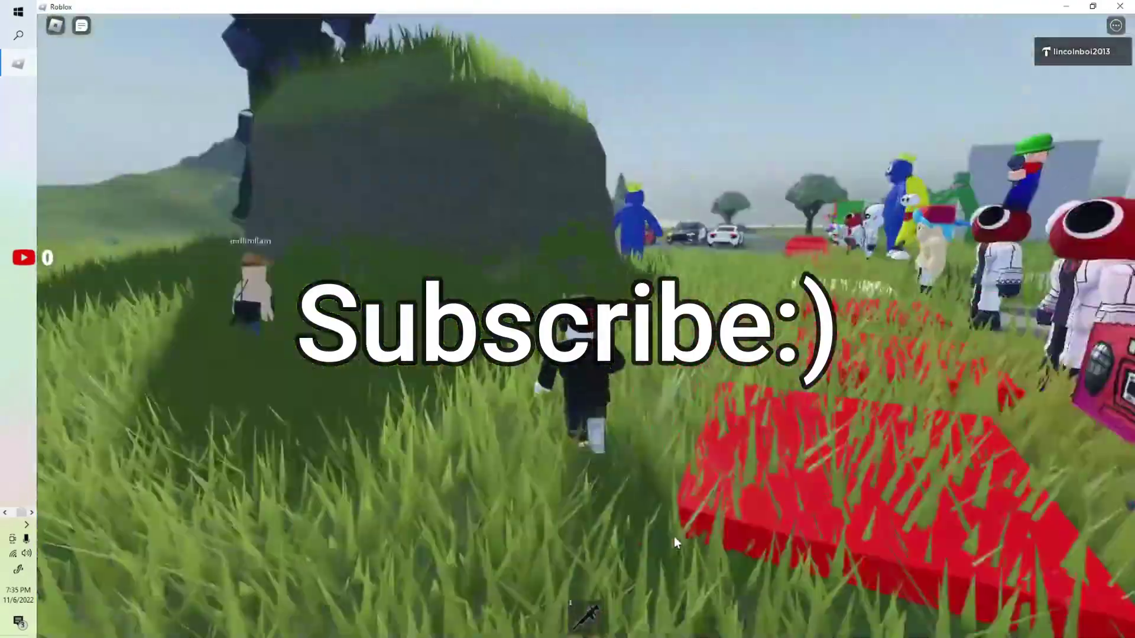
key("w")
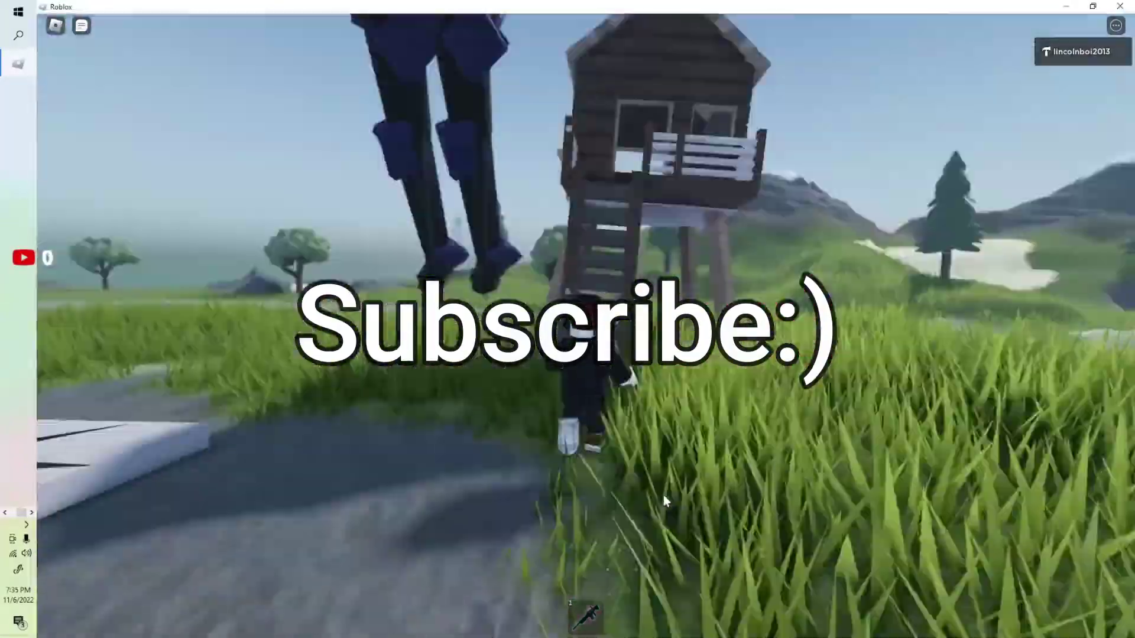
key("w")
key("2")
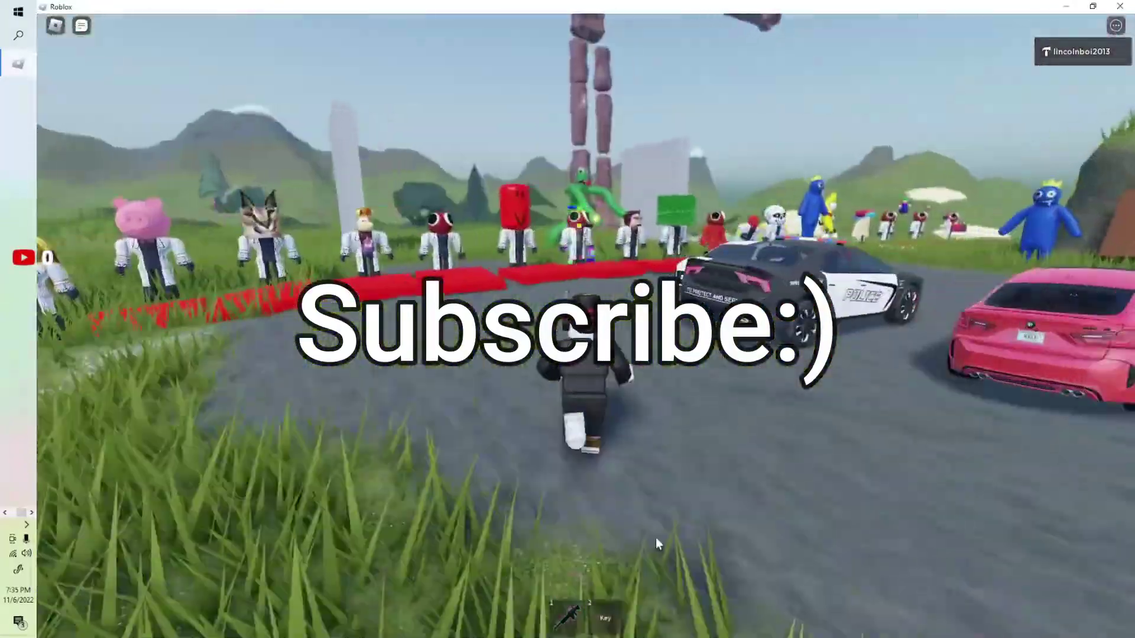